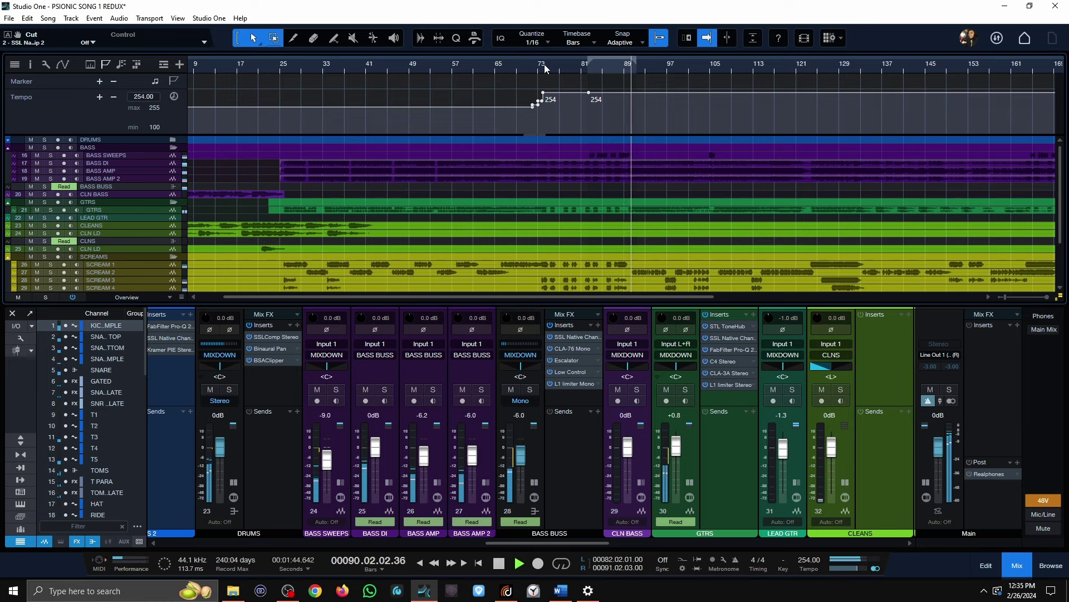
Step: Stop playback and review the drum channels in the mixer from KICK SAMPLE through ROOMS and ROOMS 2
key("space")
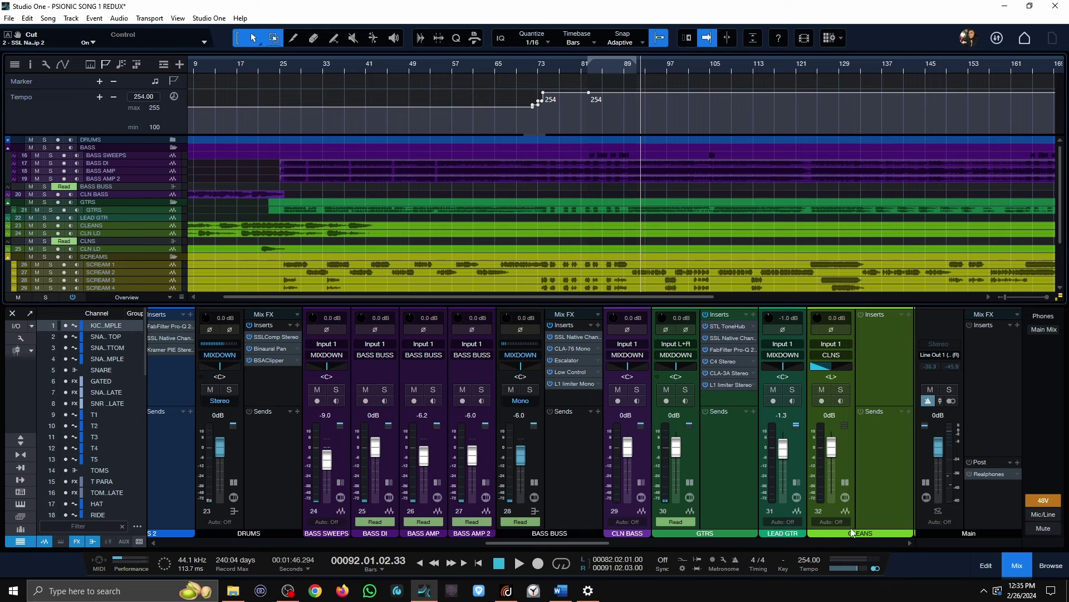
left_click_drag(498, 543, 467, 585)
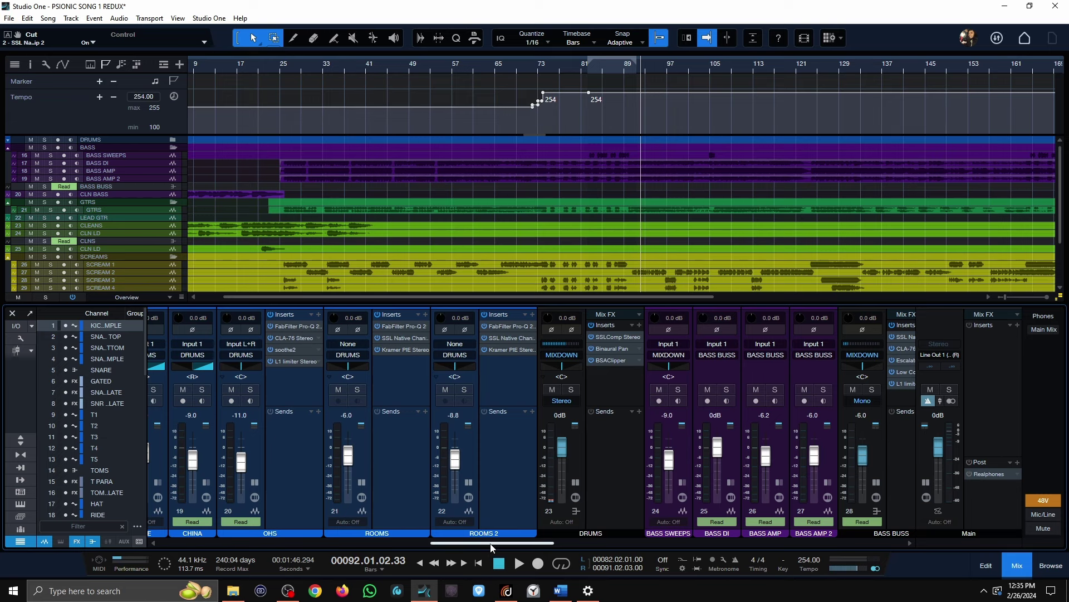
left_click_drag(490, 545, 225, 491)
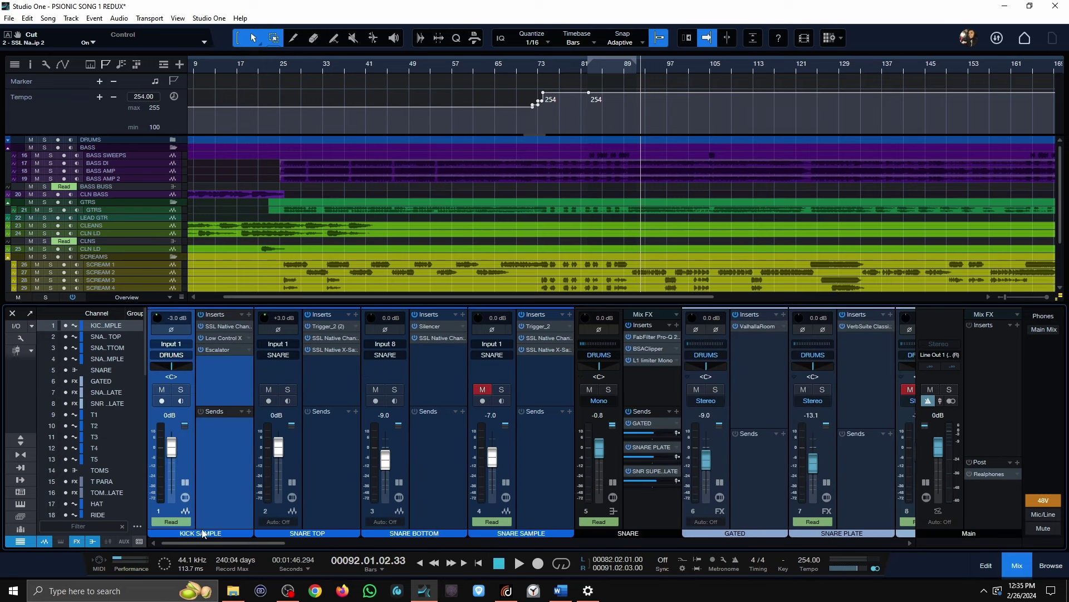
left_click_drag(278, 544, 521, 544)
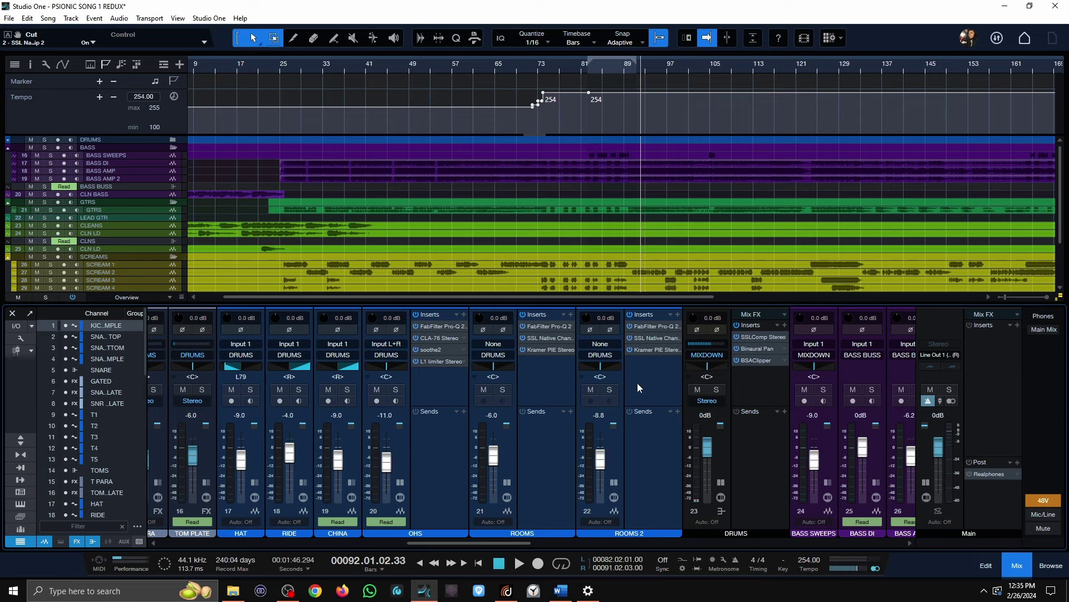
left_click(644, 446)
left_click(570, 460)
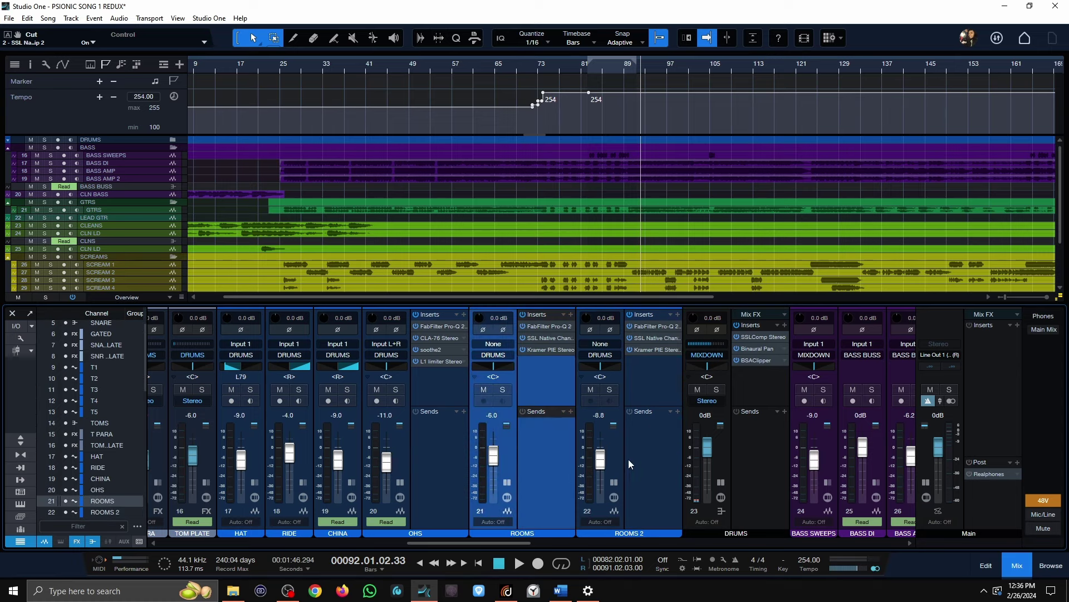
left_click(639, 459)
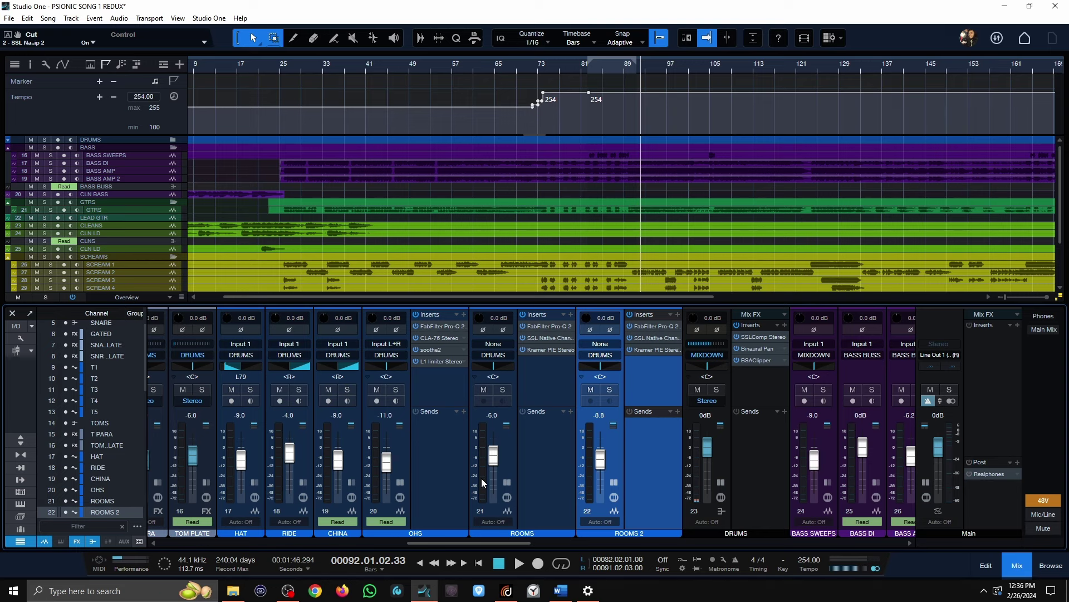
Step: Go through the bass channels in the mixer, selecting BASS DI, BASS AMP and BASS AMP 2 in turn
scroll(510, 545, "right", 5)
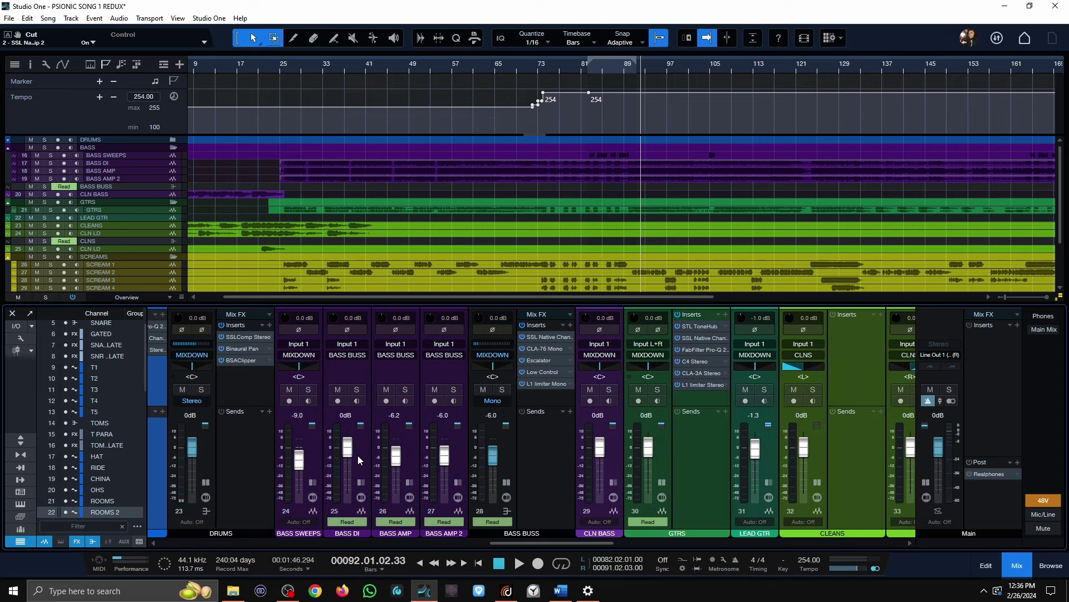
left_click(360, 463)
left_click(407, 461)
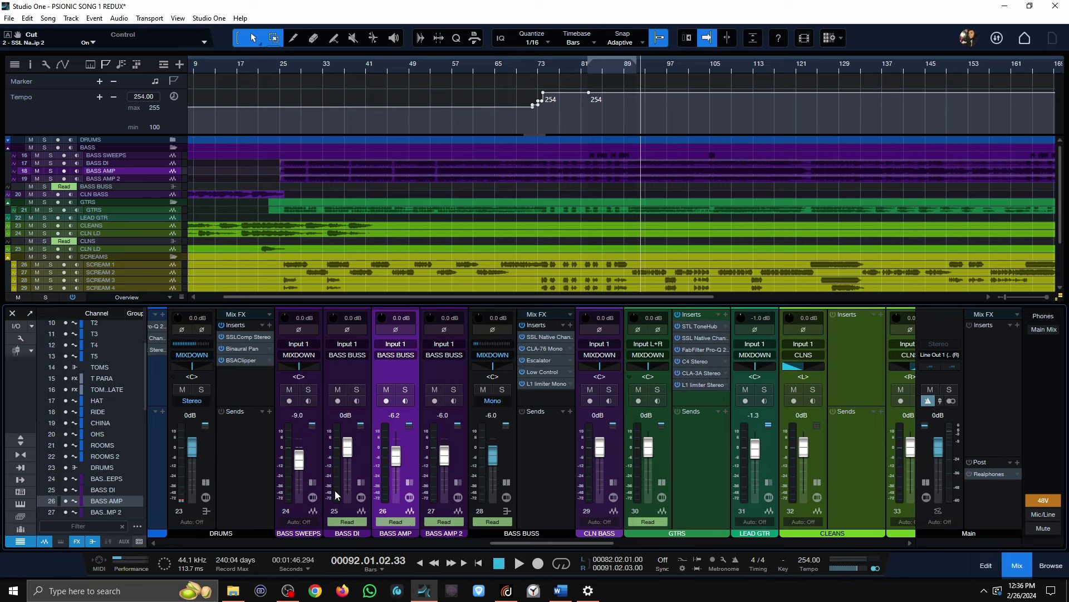
left_click(363, 457)
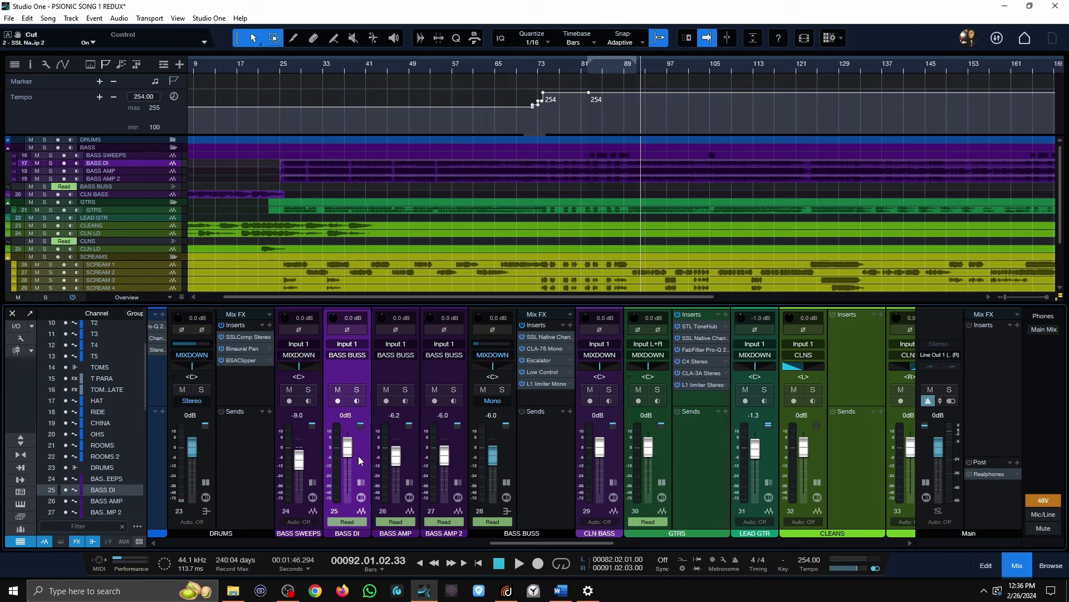
left_click(406, 458)
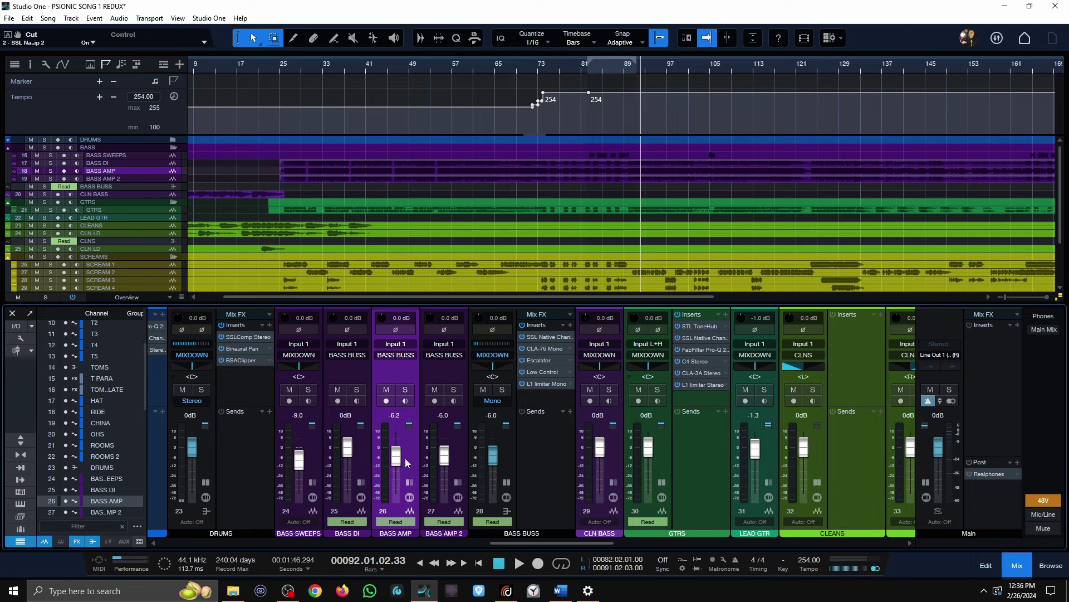
left_click(456, 463)
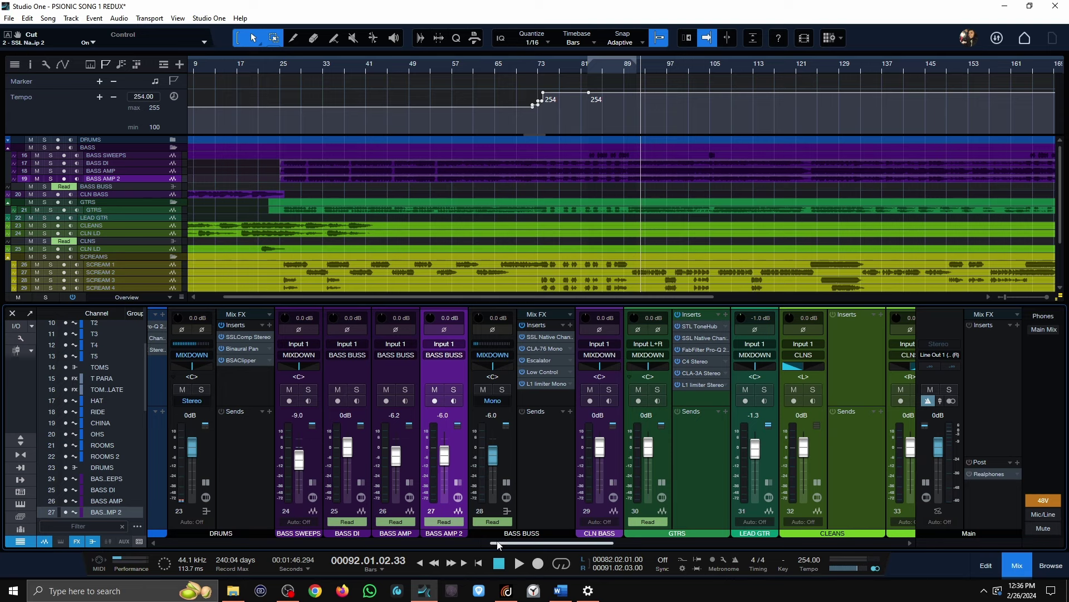
Step: Review the CLN BASS, GTRS and LEAD GTR channels with taller tracks, and fit the whole song in the arrangement
scroll(508, 544, "down", 1)
scroll(509, 544, "down", 3)
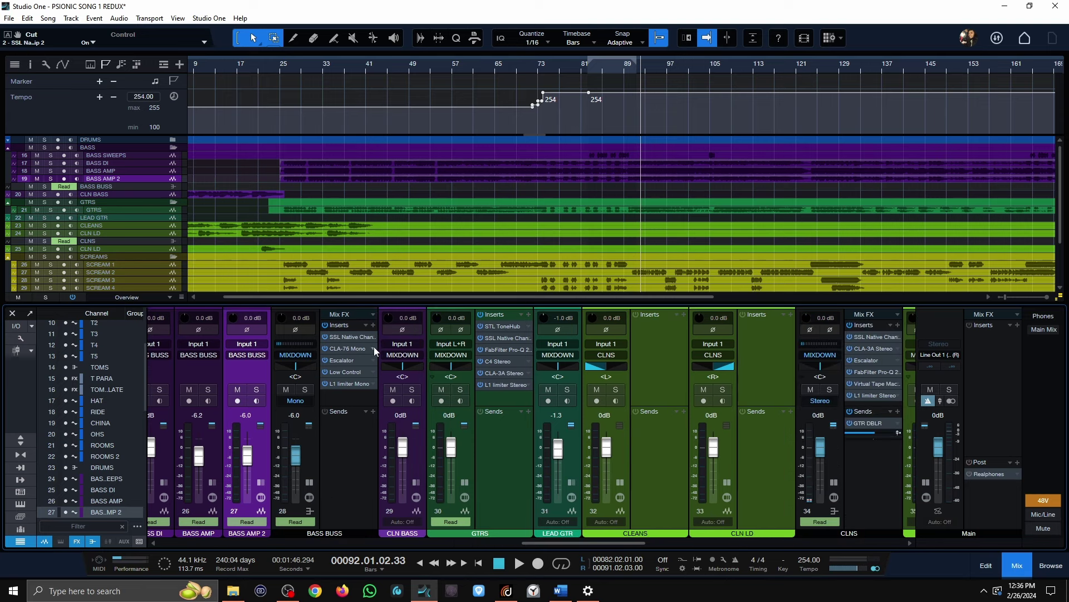
left_click(392, 480)
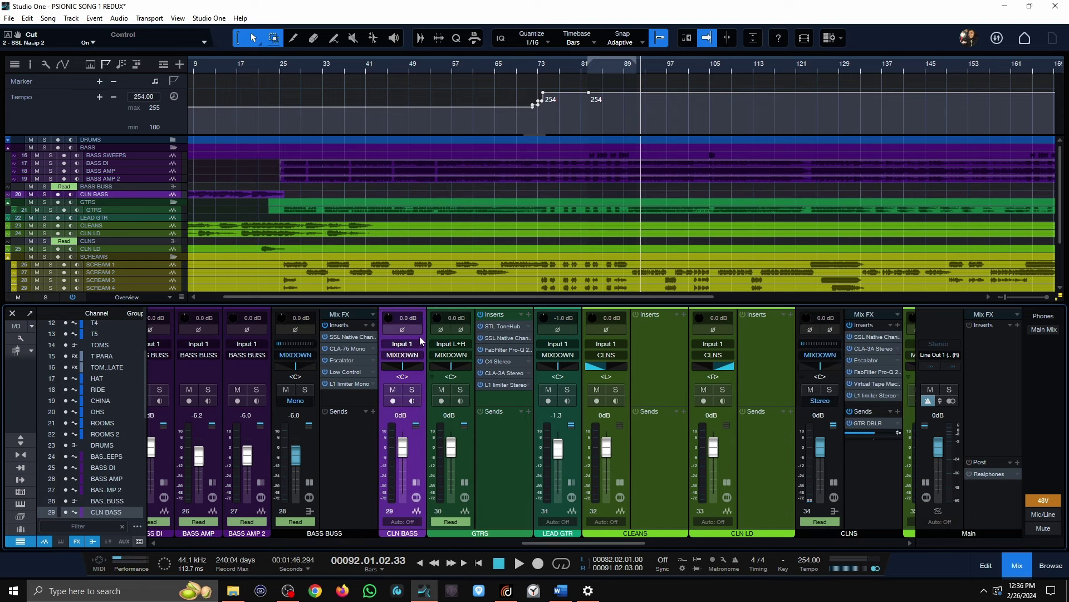
scroll(548, 528, "down", 1)
left_click(470, 454)
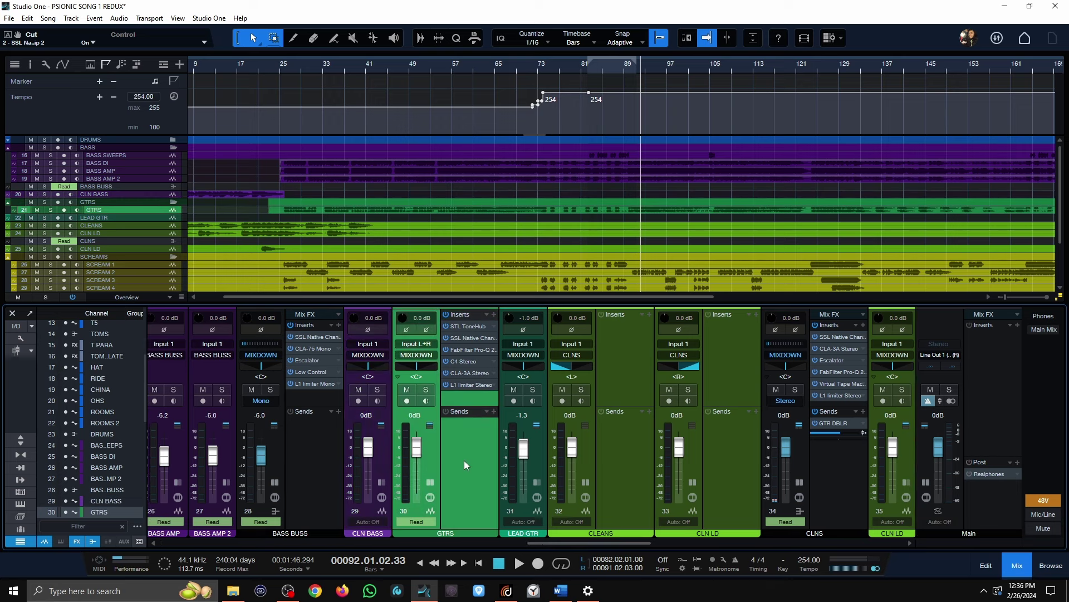
scroll(410, 229, "up", 3)
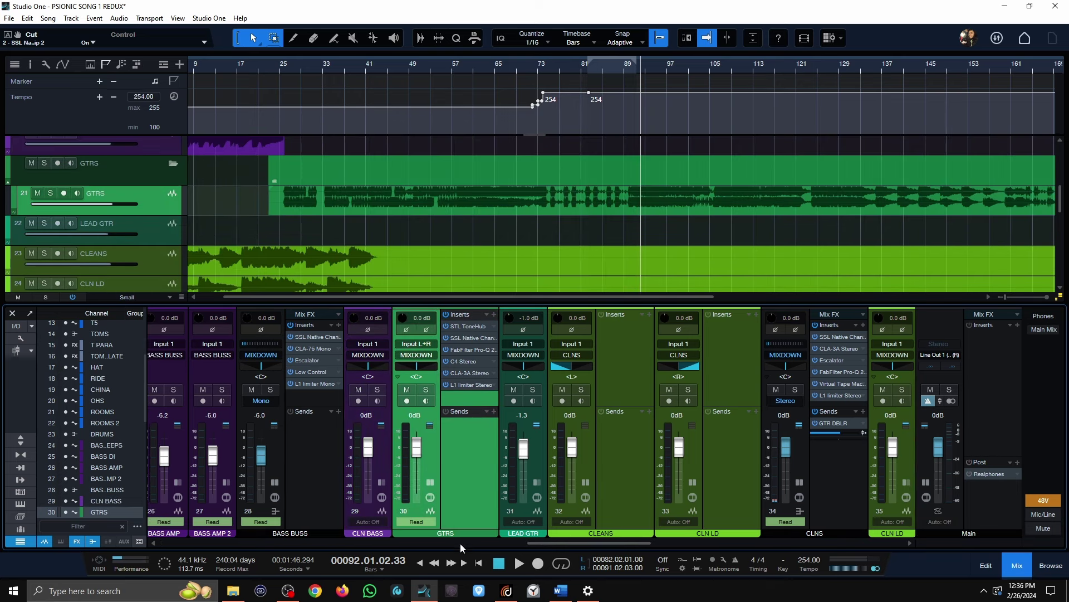
left_click(538, 456)
key("shift+f")
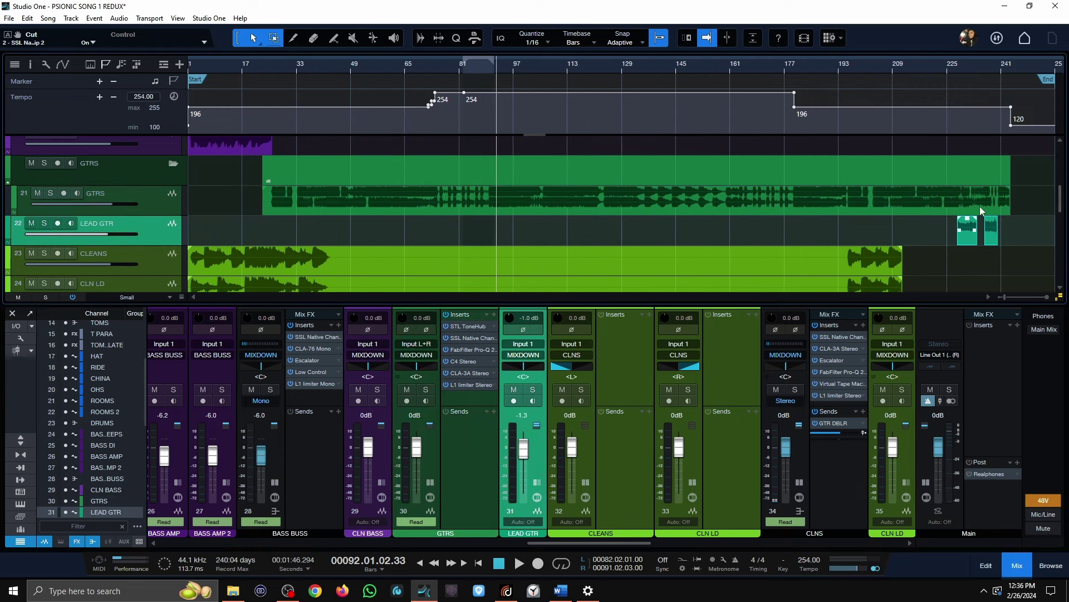
Step: Select the CLEANS and CLN LD channels together, followed by the second CLN LD channel below the CLNS bus
key("Down")
key("shift+Down")
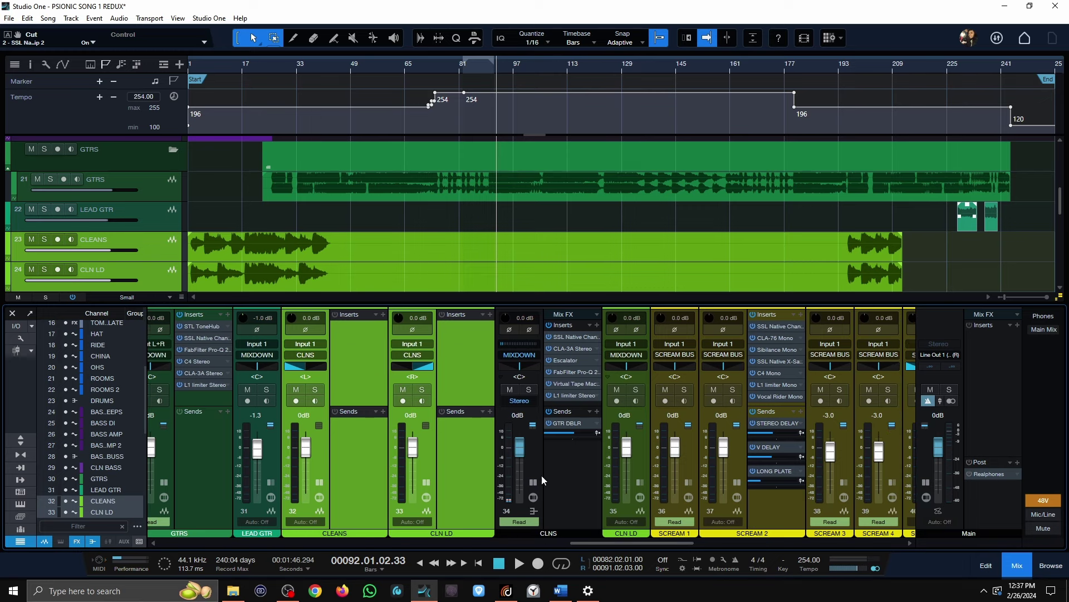
key("Down")
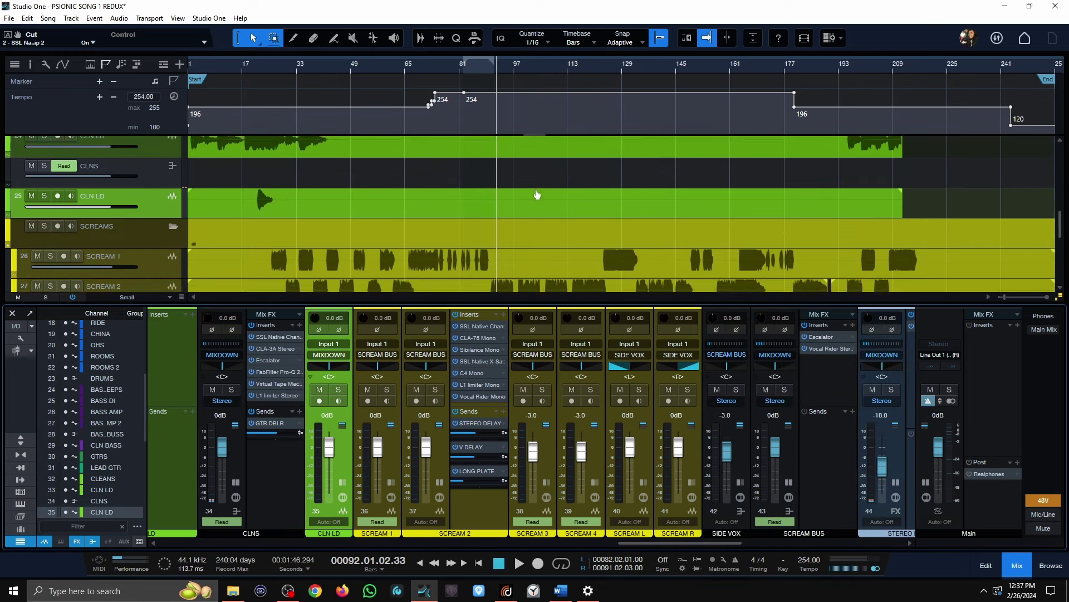
Step: Reduce the track height to Tiny and review the vocal channels in pairs: SCREAM 1 and 2, SCREAM 3 and 4, SCREAM L and R
key("shift+w")
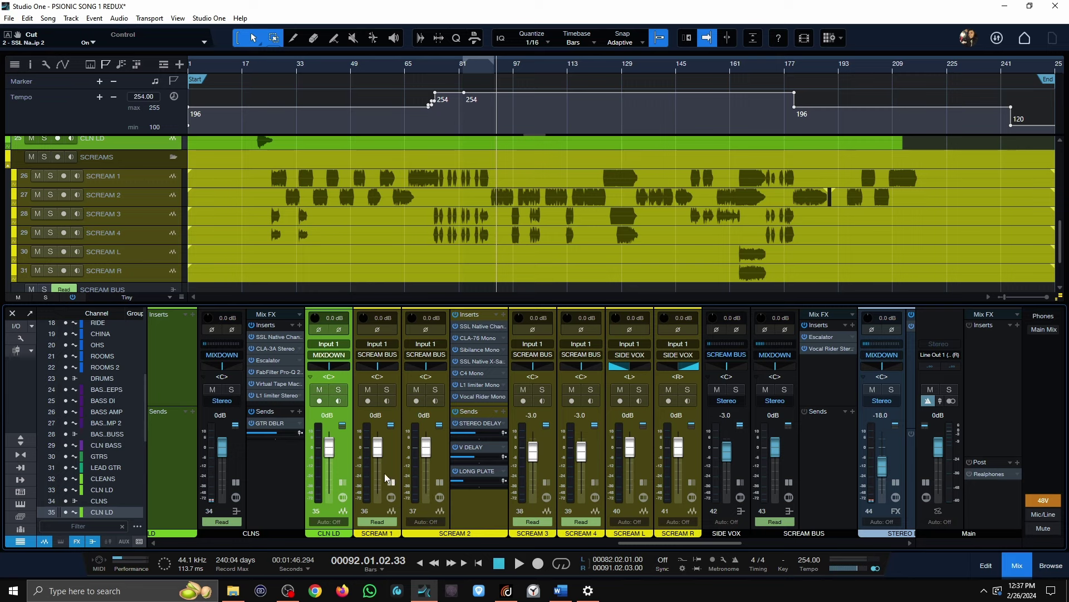
key("Down")
key("shift+Down")
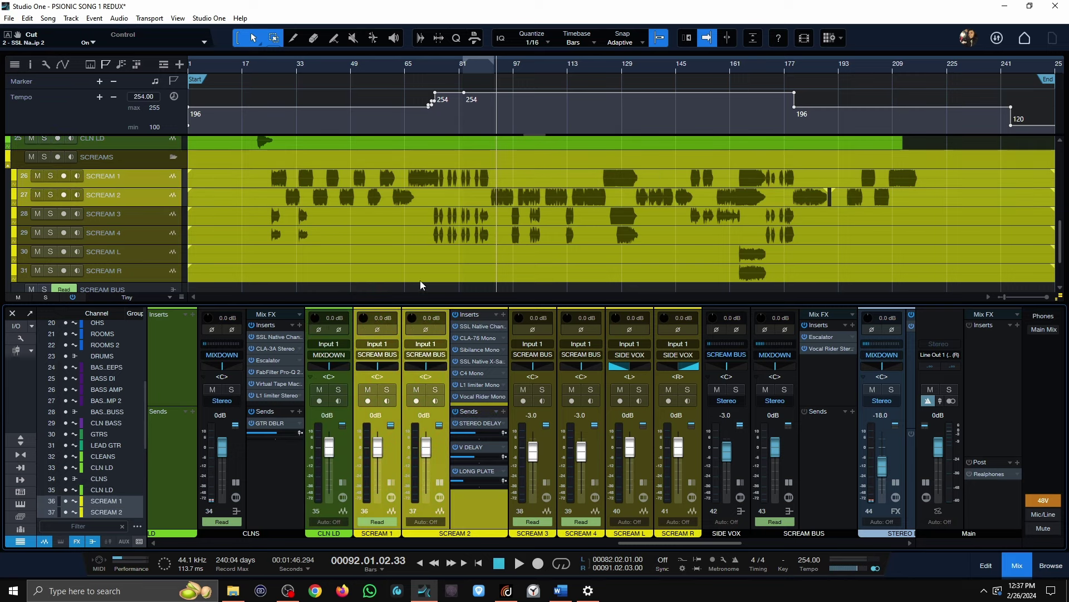
left_click(544, 461)
left_click(583, 463, "shift")
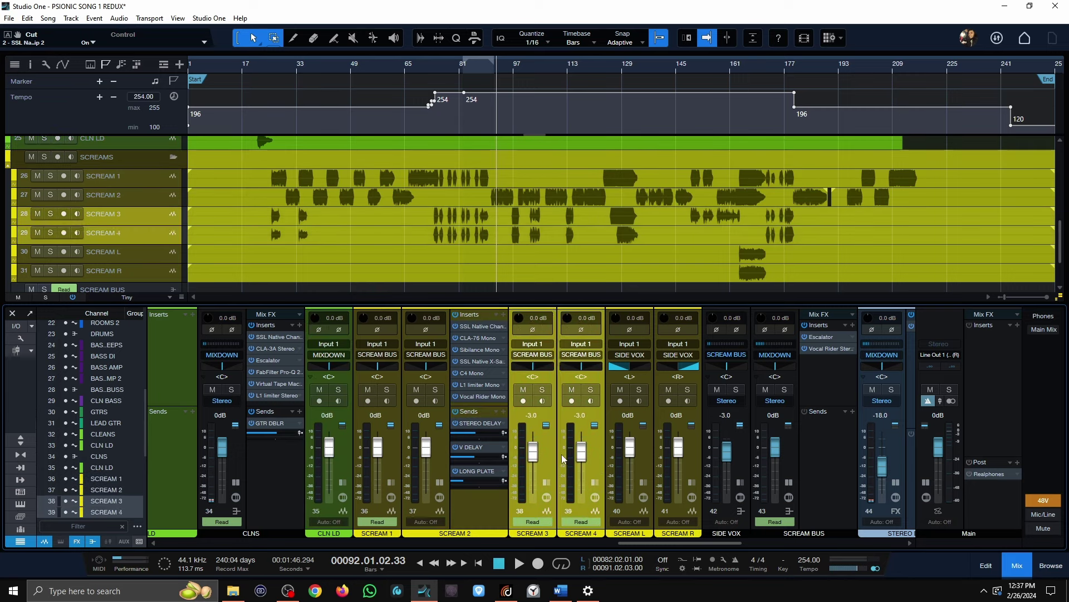
left_click(624, 461)
left_click(688, 465, "shift")
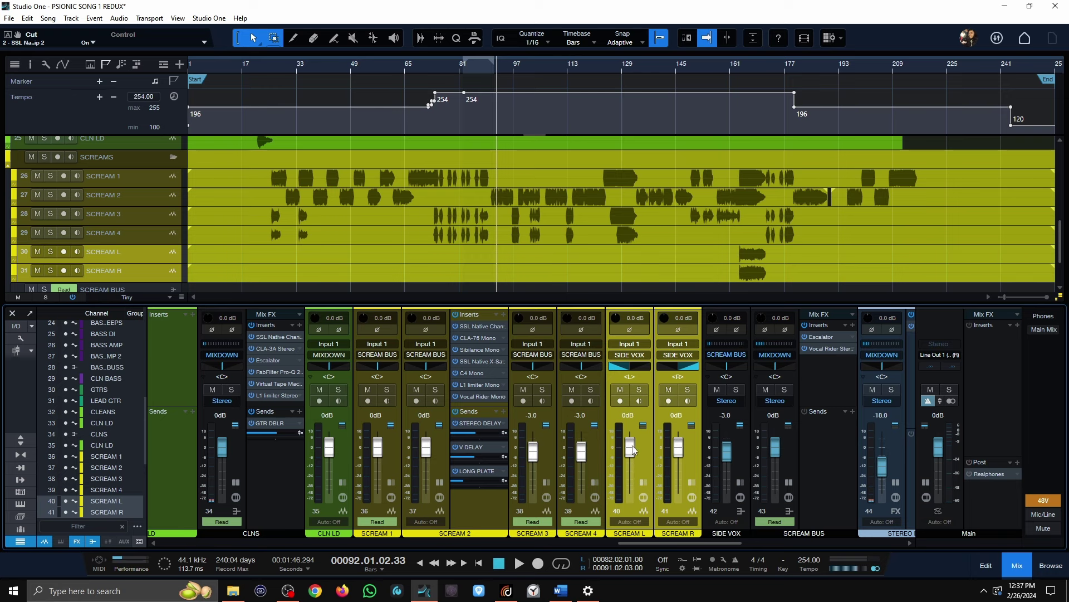
Step: Look over the SCREAM 2 channel, the effects channels and the MIXDOWN bus, and return the mixer to the first channels
left_click(477, 471)
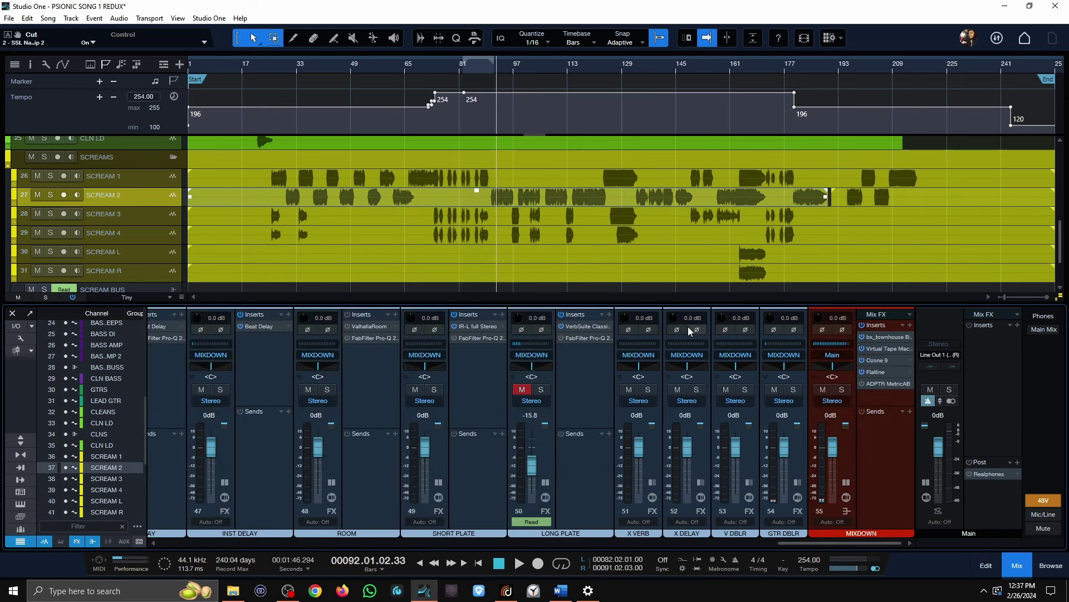
left_click(871, 449)
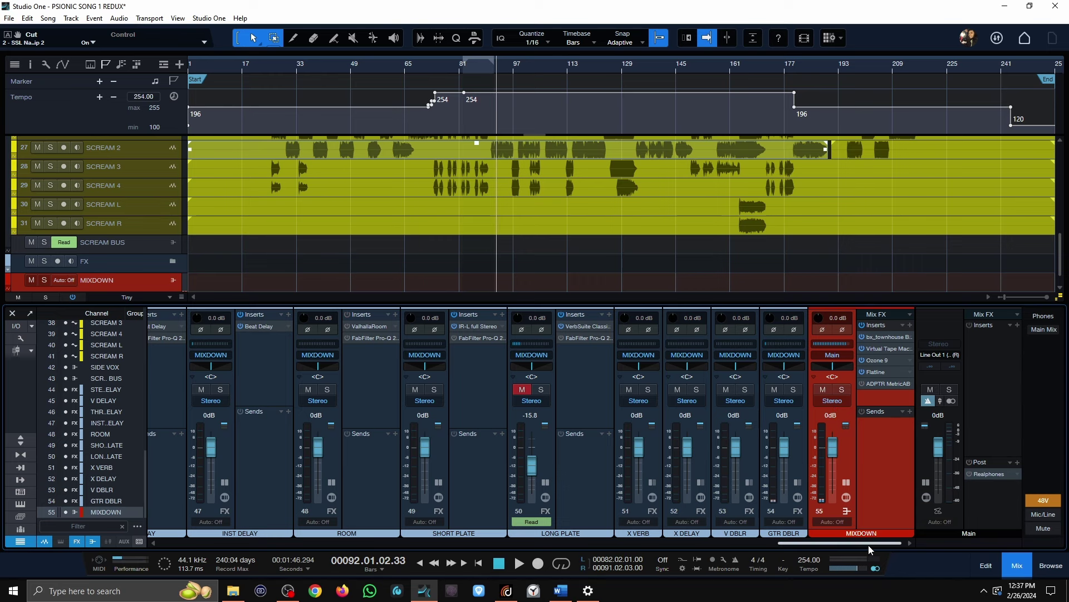
left_click_drag(871, 548, 1, 401)
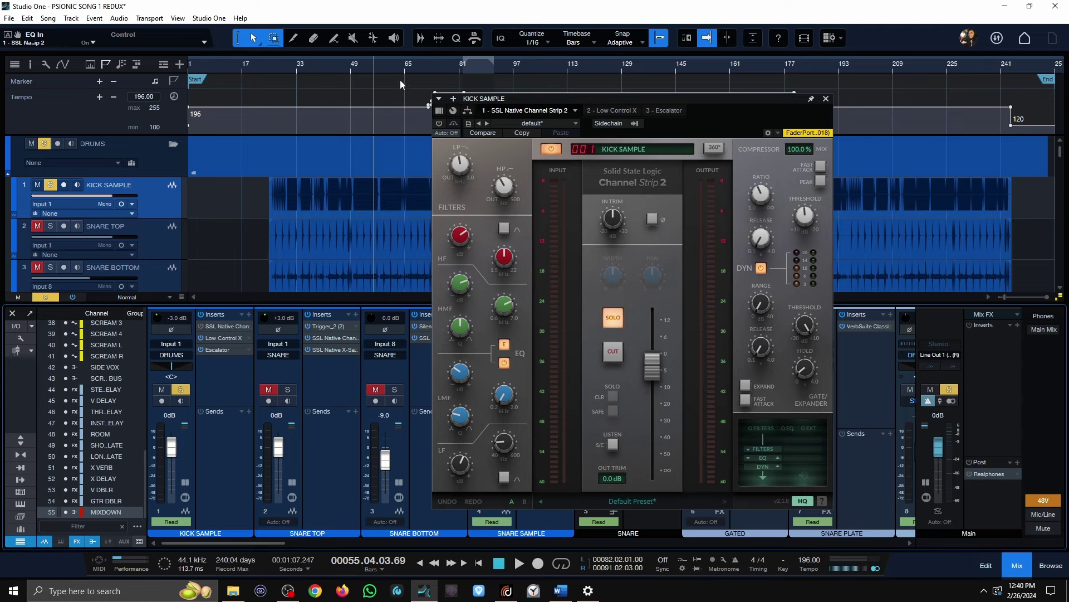
Step: Zoom in on the timeline and audition the soloed KICK SAMPLE track from bar 50
key("e")
left_click(322, 66)
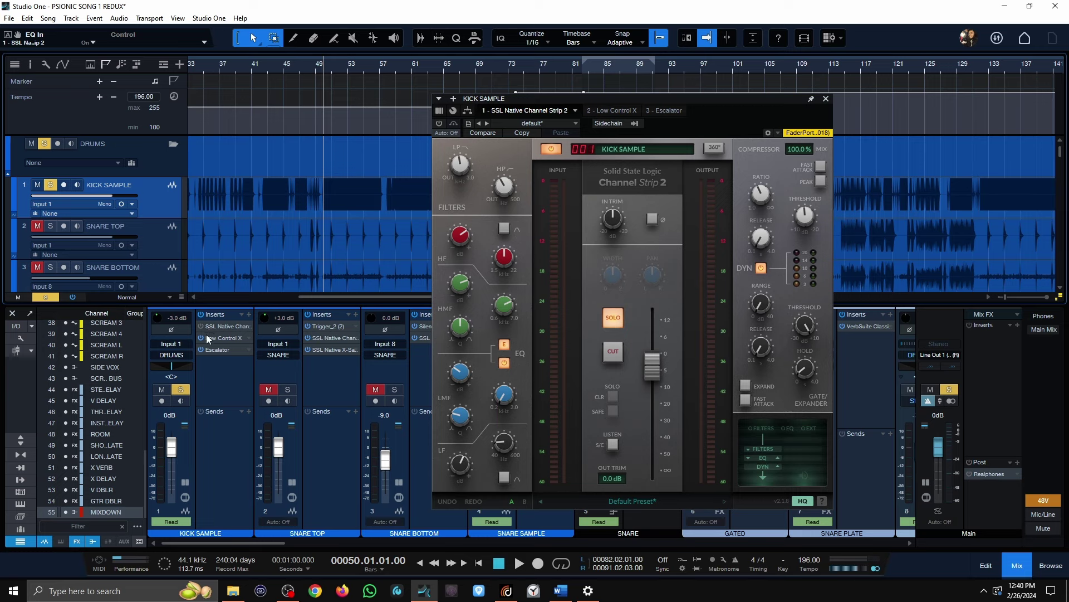
key("space")
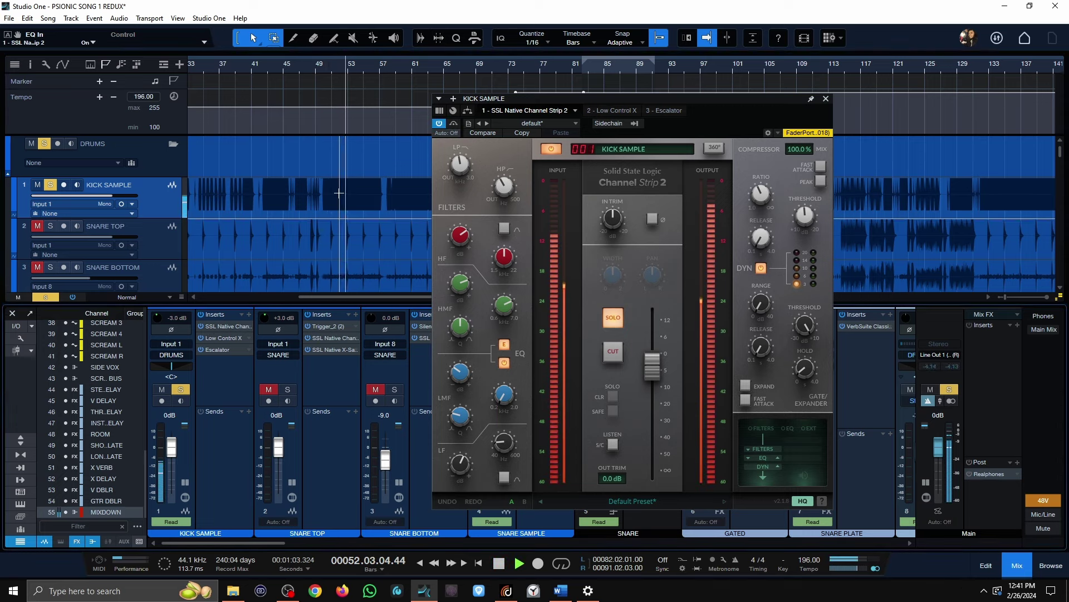
key("space")
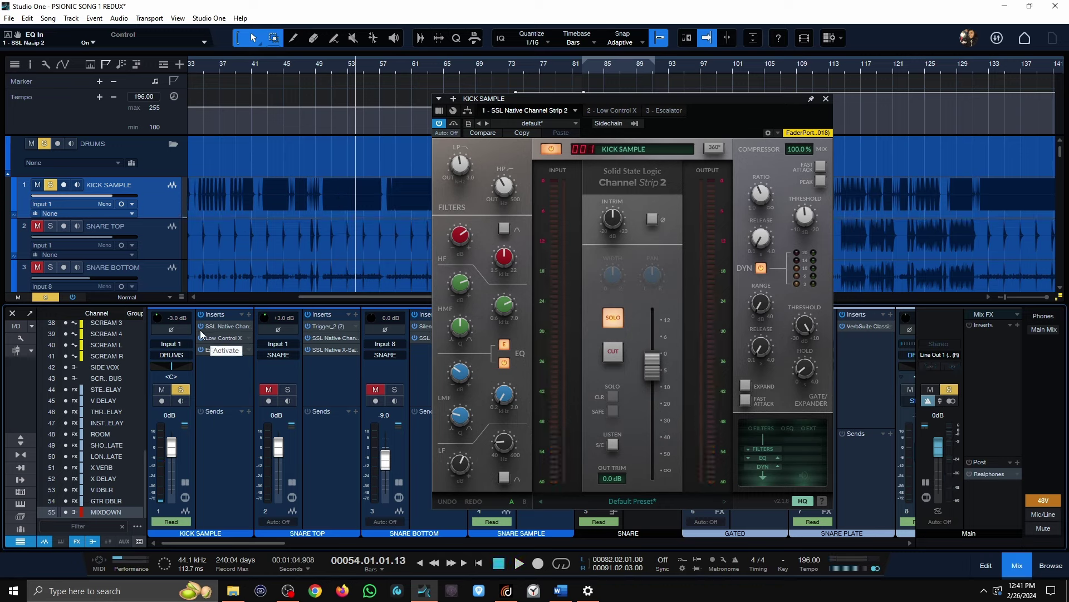
Step: Bypass all inserts on the KICK SAMPLE channel and audition the unprocessed kick from bar 51
left_click(201, 314)
left_click(335, 70)
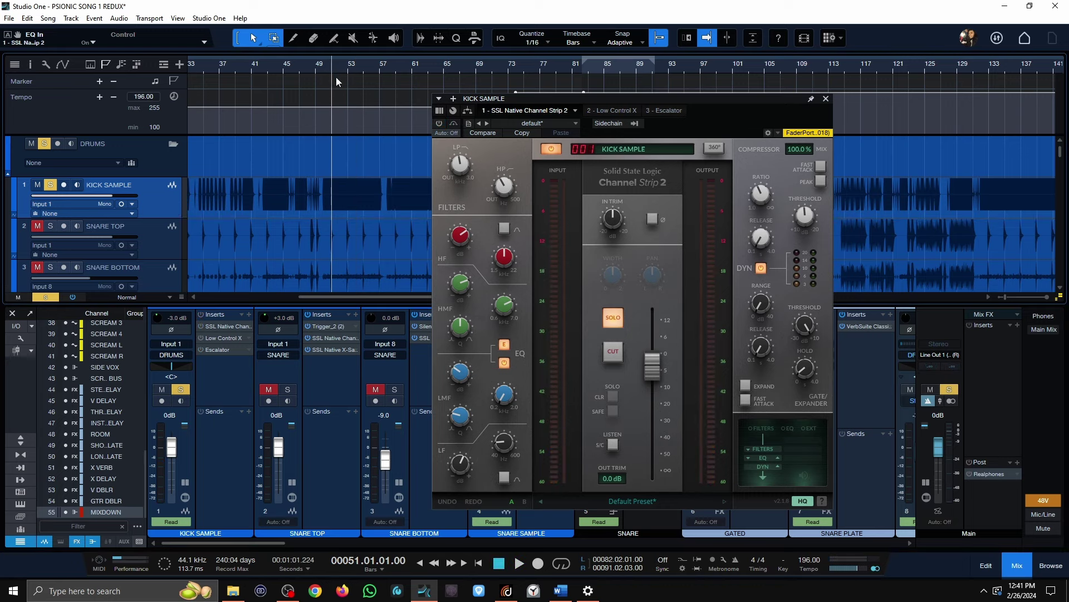
key("space")
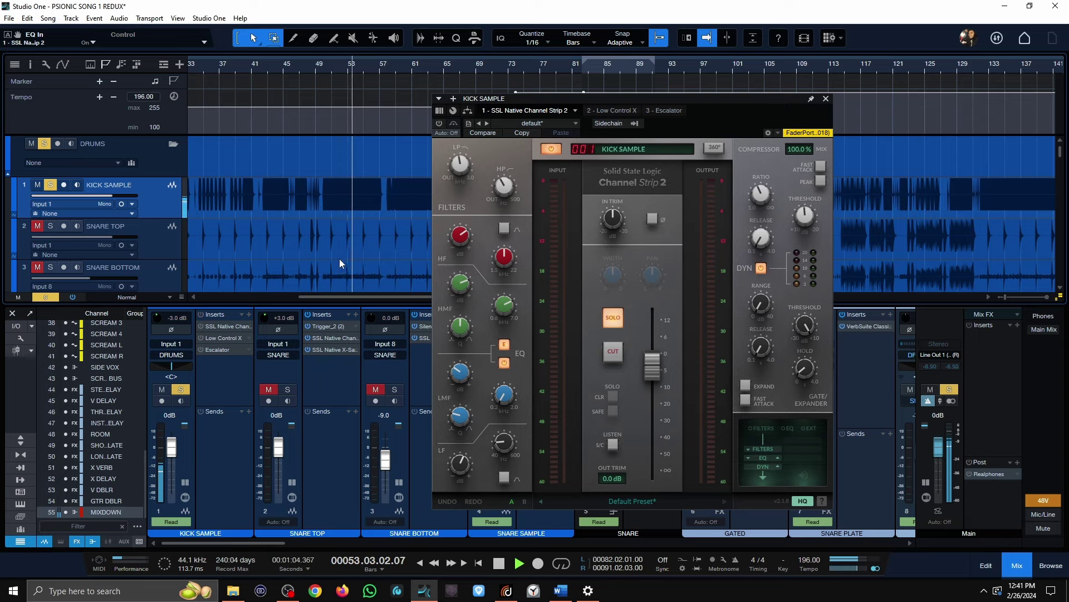
key("space")
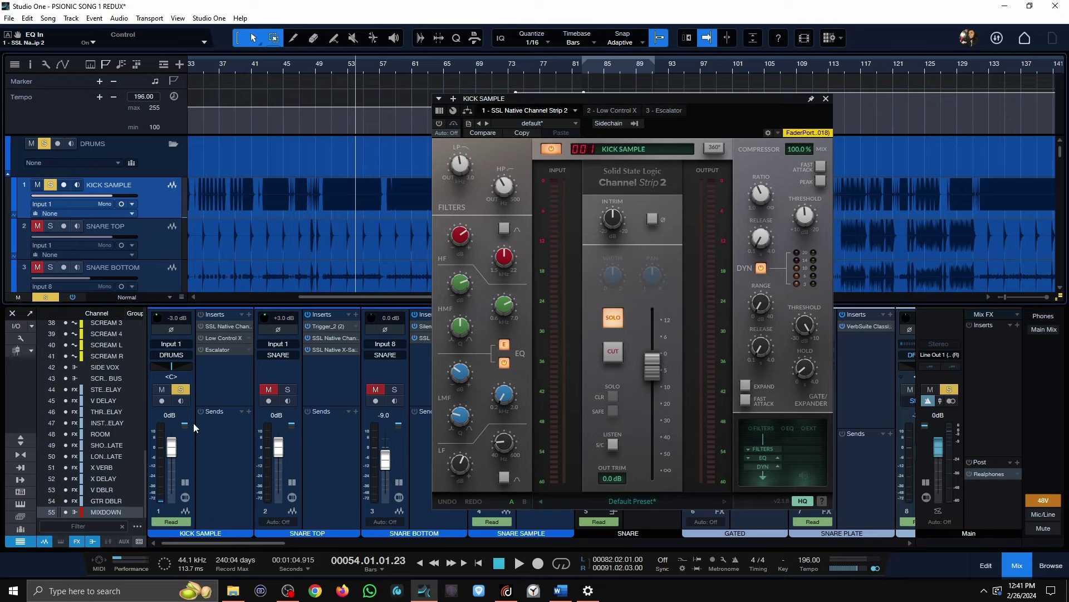
Step: Unsolo the KICK SAMPLE channel and examine the HF, HMF, LMF and LF equaliser settings of its SSL Native Channel Strip 2
left_click(180, 389)
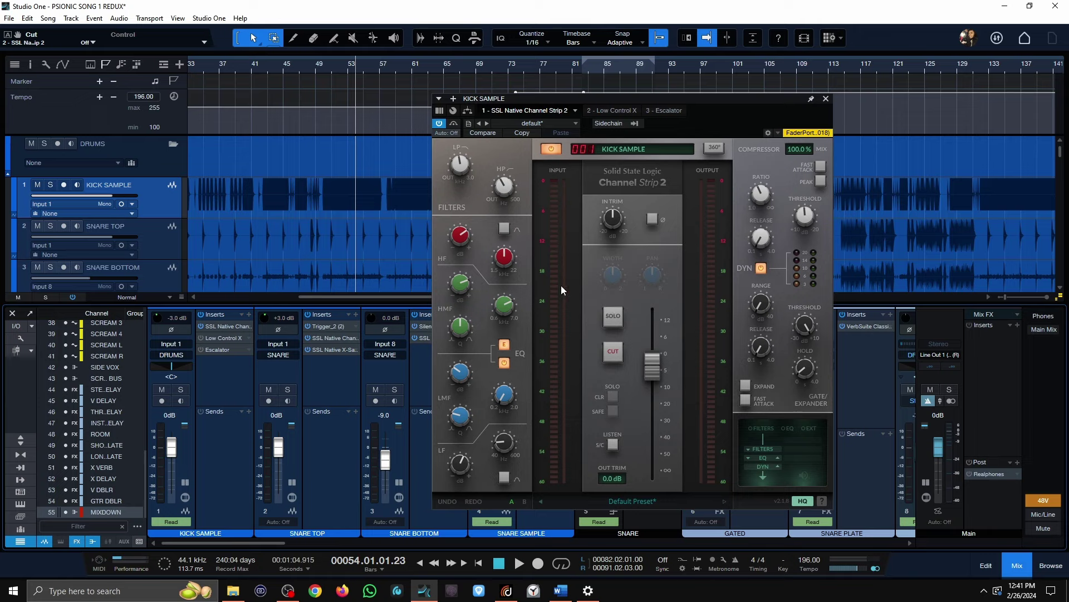
mouse_move(507, 264)
mouse_move(454, 239)
mouse_move(518, 305)
mouse_move(462, 286)
mouse_move(502, 400)
mouse_move(460, 461)
key("space")
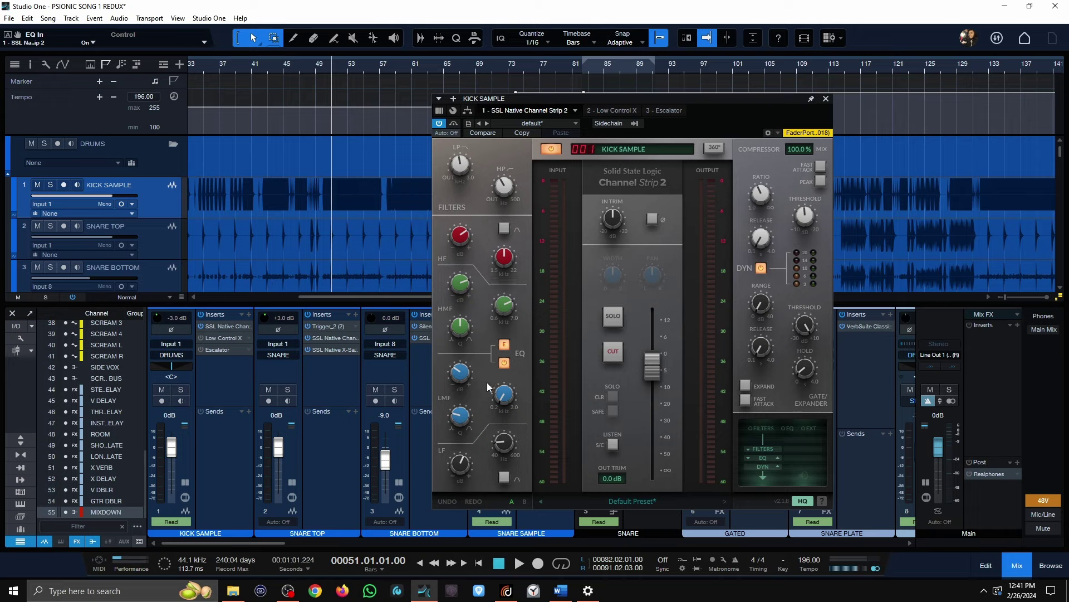
mouse_move(452, 370)
mouse_move(516, 427)
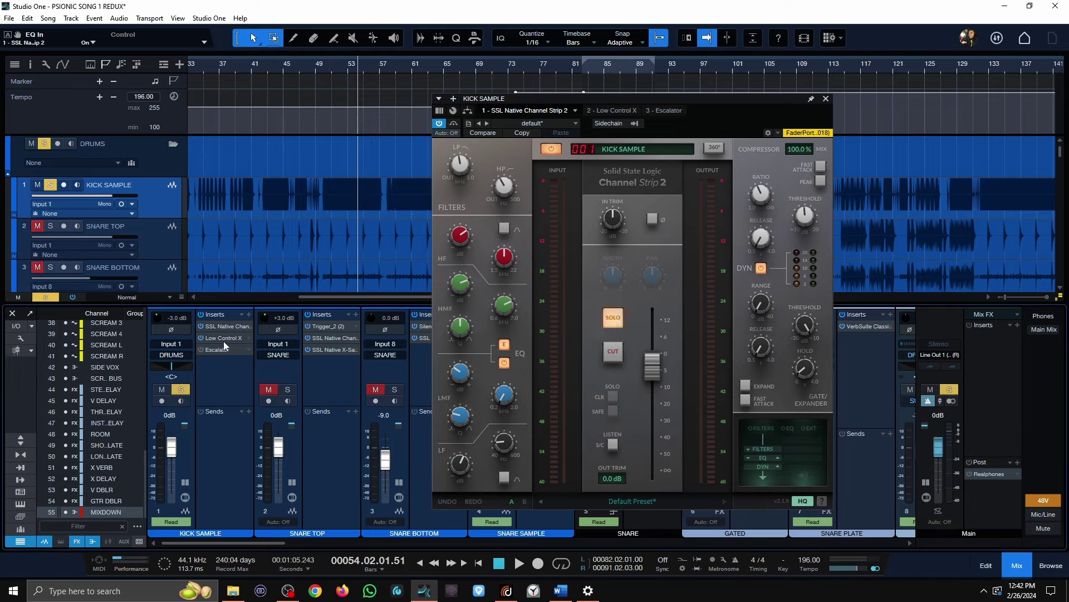
Step: Open the Low Control X plug-in on the KICK SAMPLE channel
left_click(223, 338)
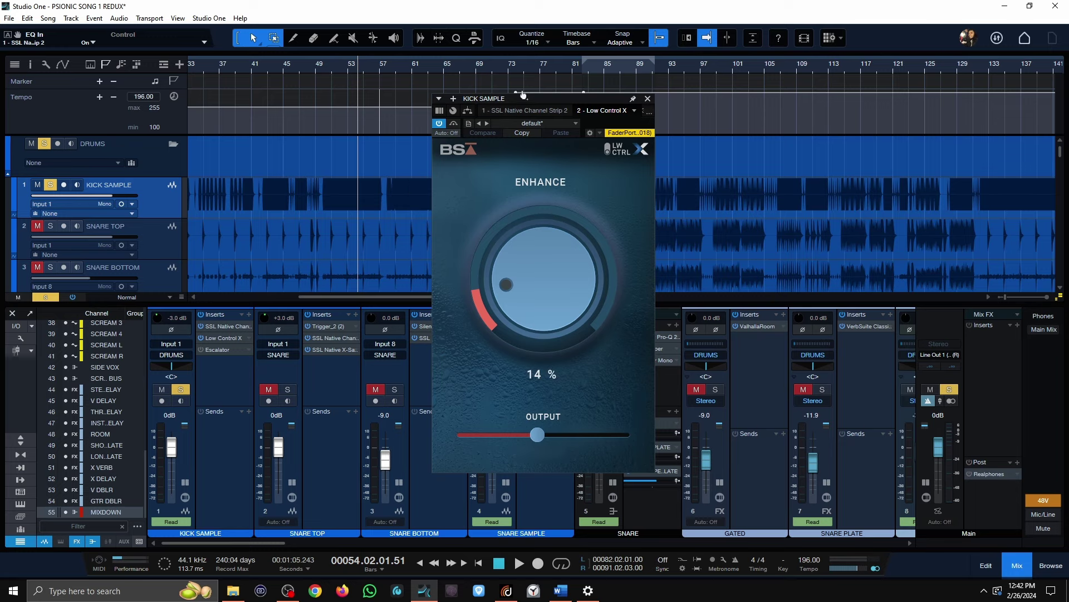
Step: Play the soloed KICK SAMPLE track from bar 52, comparing the sound with Low Control X deactivated and activated
mouse_move(440, 408)
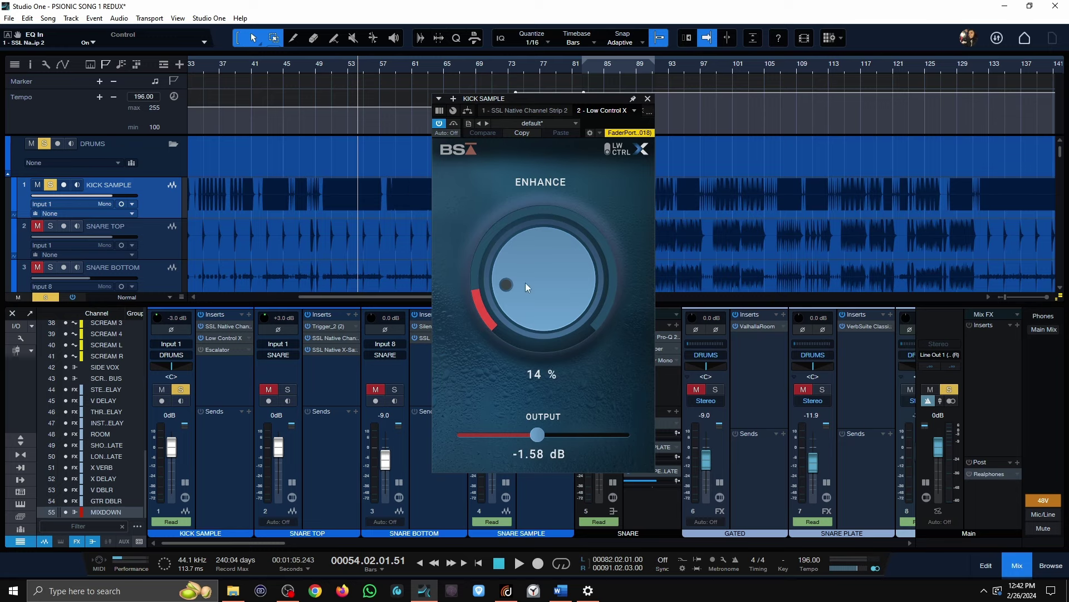
left_click(155, 340)
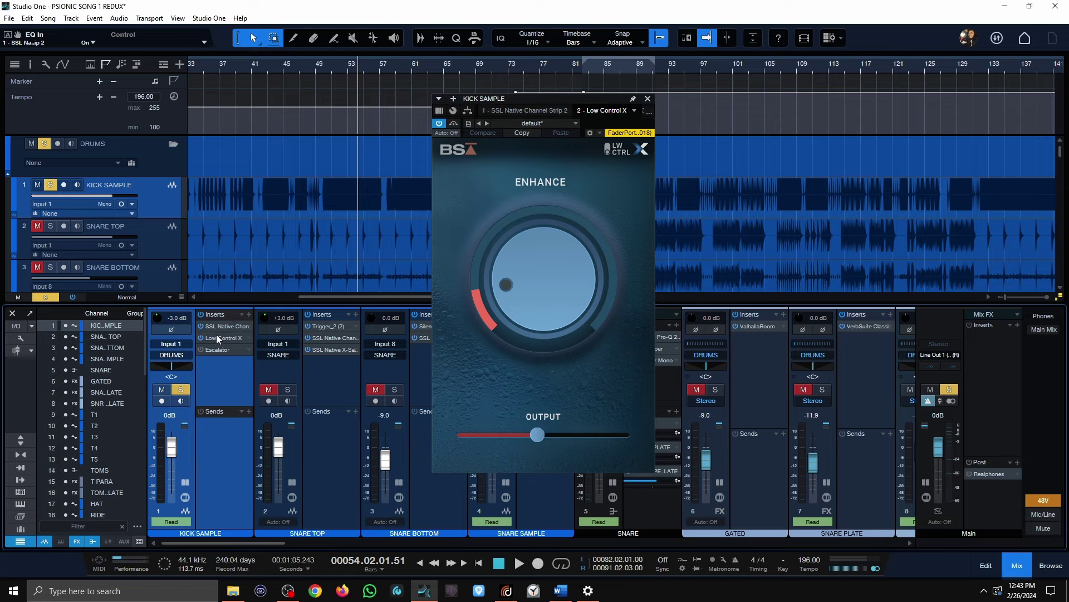
mouse_move(538, 293)
key("KP_Subtract")
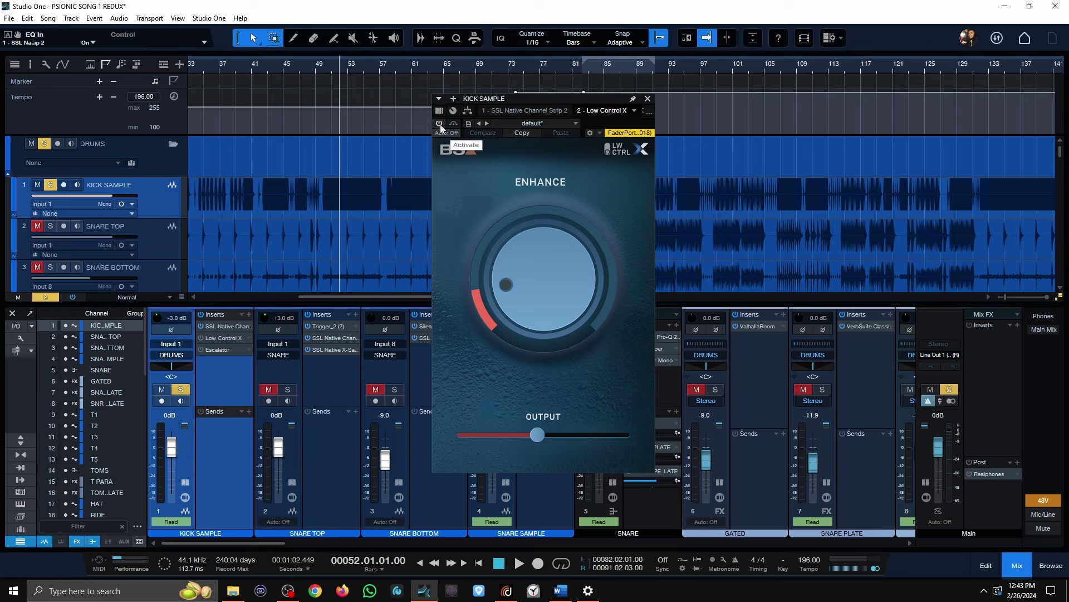
key("space")
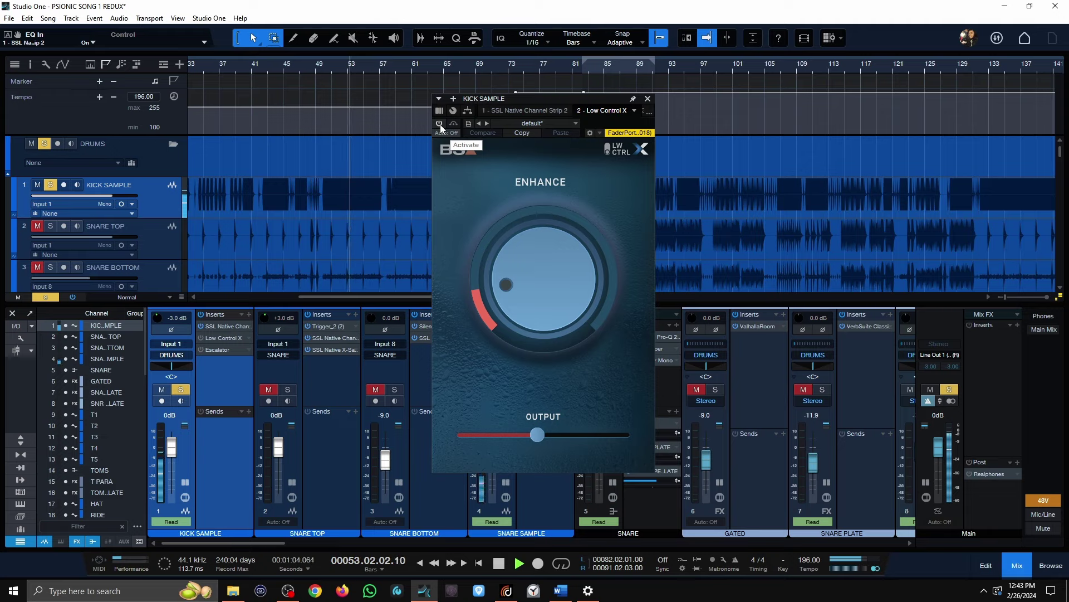
left_click(440, 124)
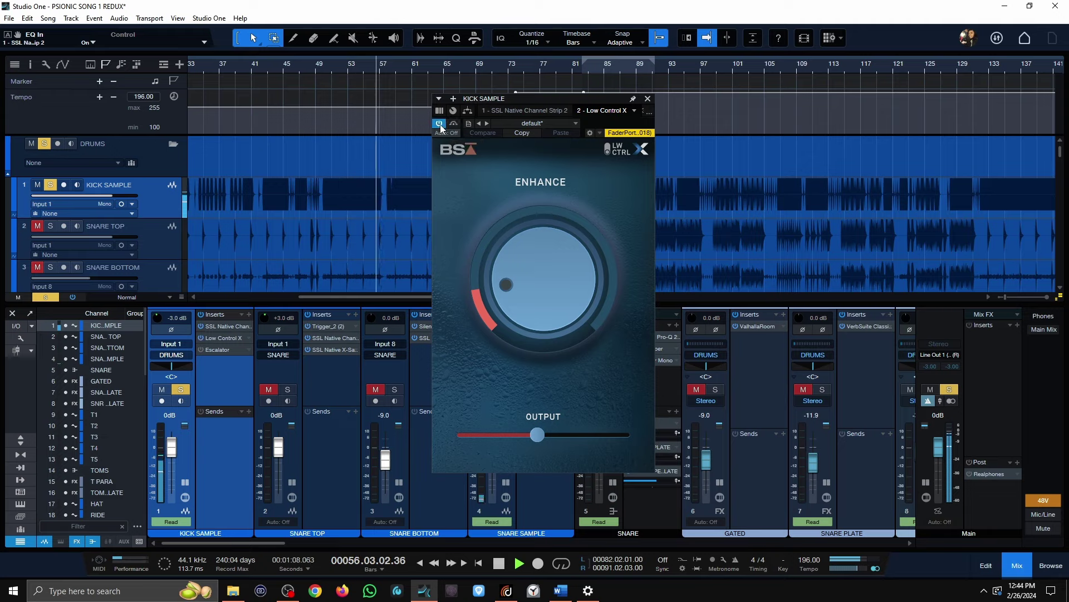
left_click(439, 124)
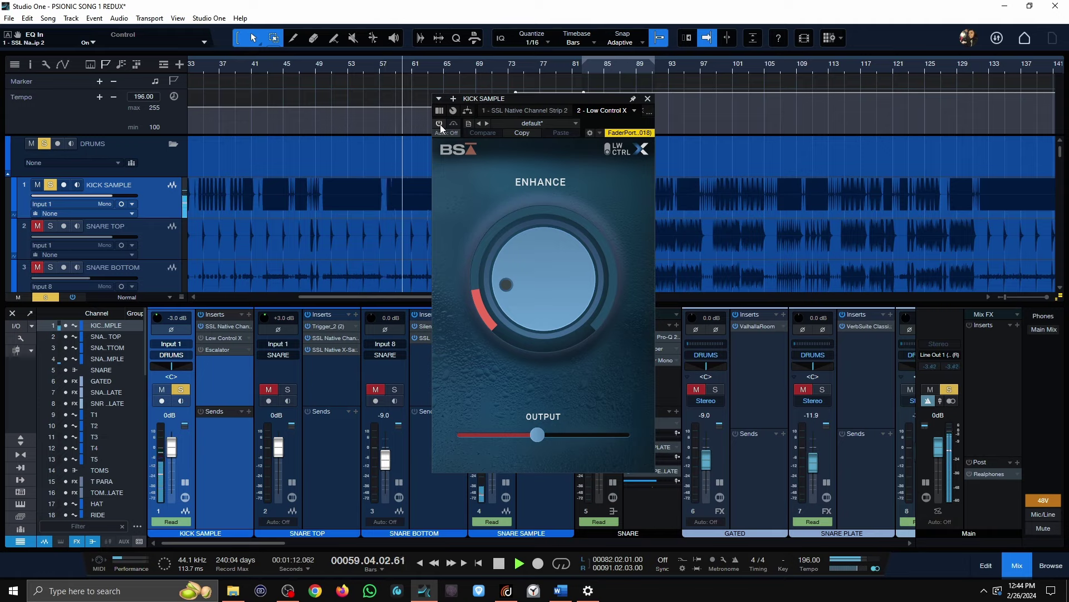
left_click(439, 124)
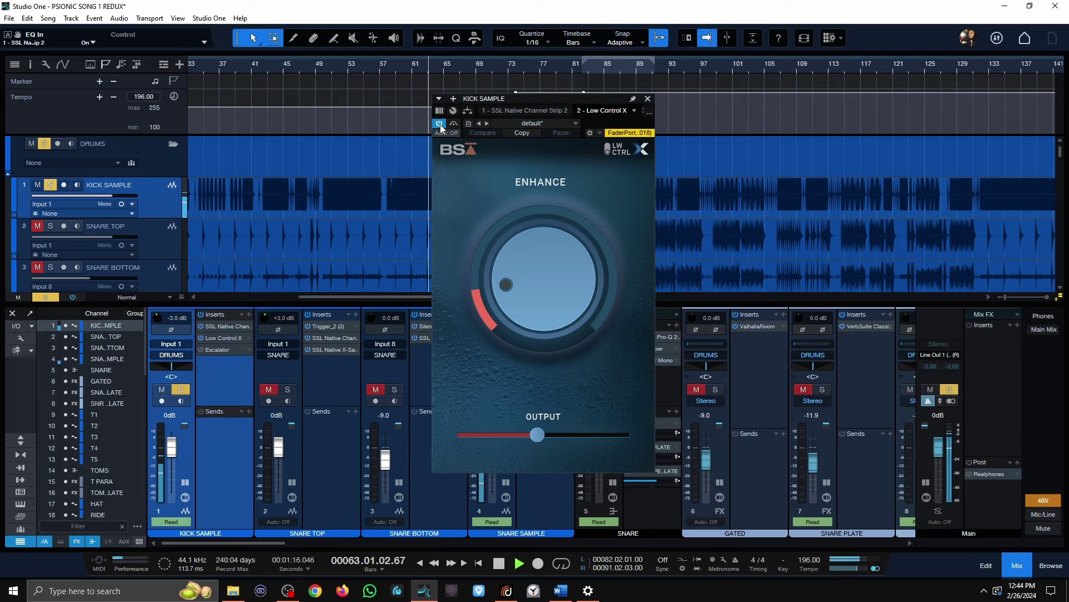
key("space")
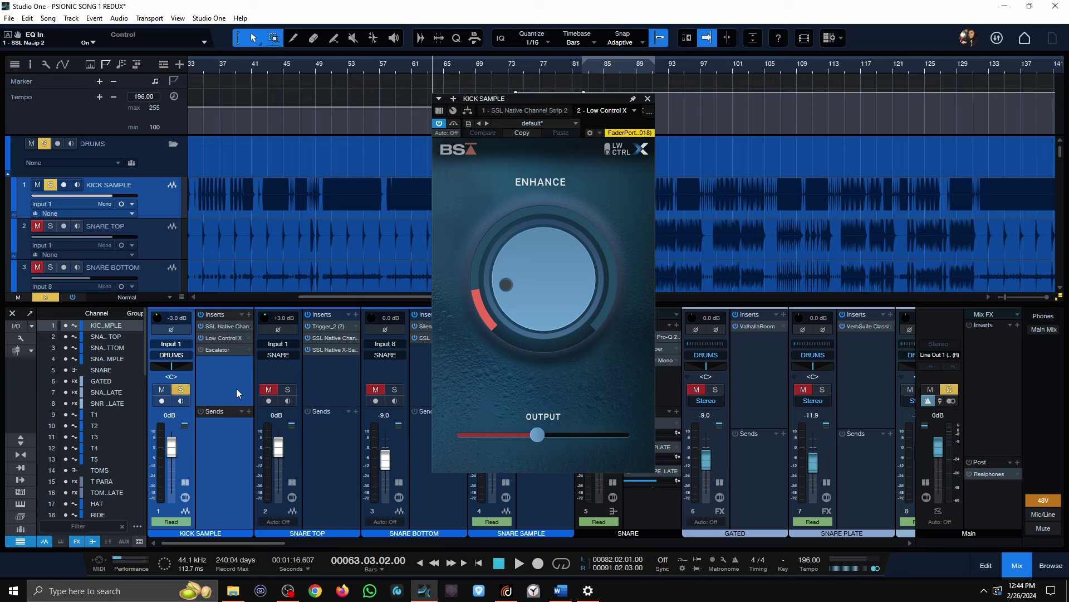
Step: Open Escalator on the KICK SAMPLE channel and compare the kick from bar 51 with the plug-in bypassed and active
left_click(217, 349)
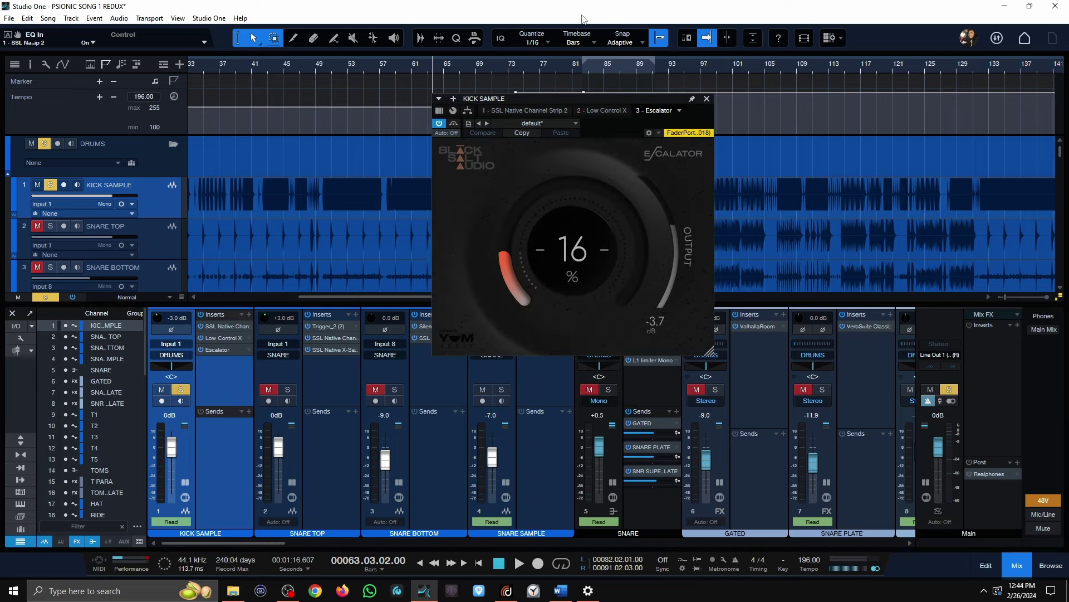
left_click(212, 338)
mouse_move(500, 259)
left_mouse_down()
mouse_move(502, 229)
mouse_move(494, 257)
left_mouse_up()
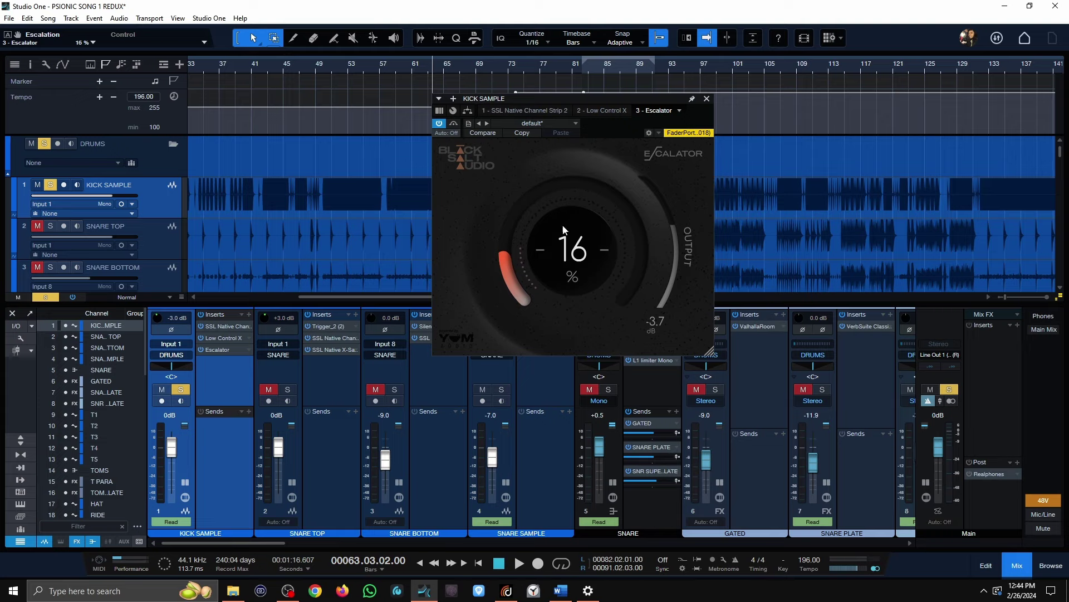
left_click(333, 66)
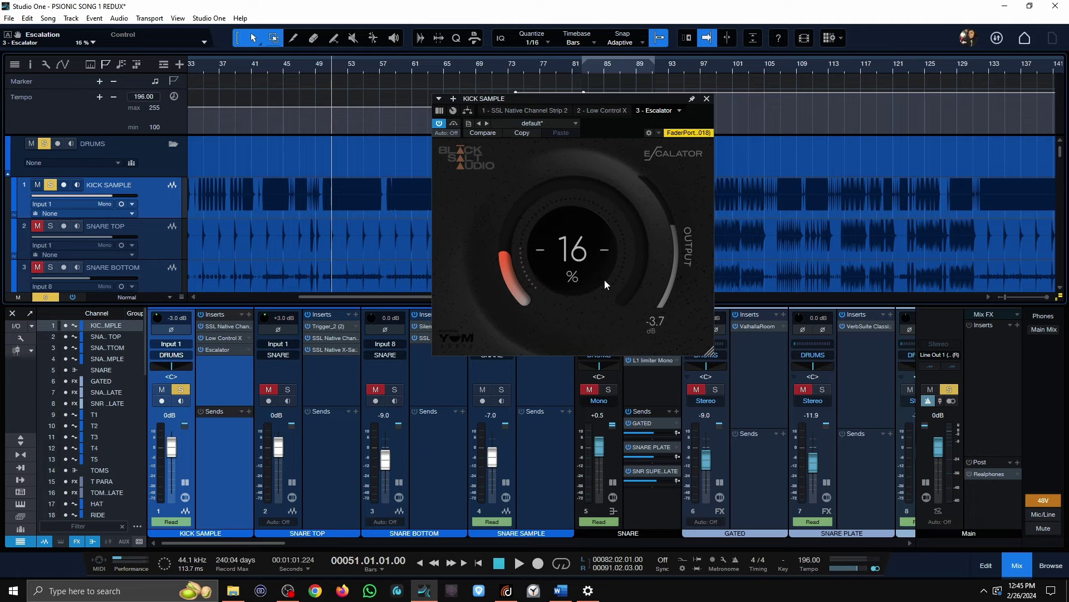
left_click(454, 124)
key("space")
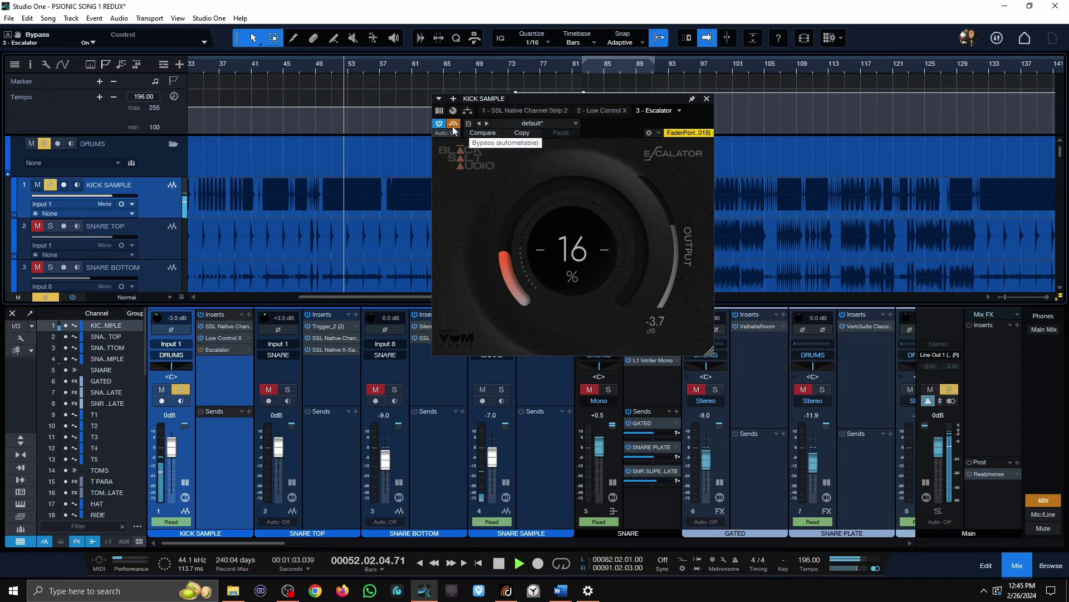
left_click(454, 127)
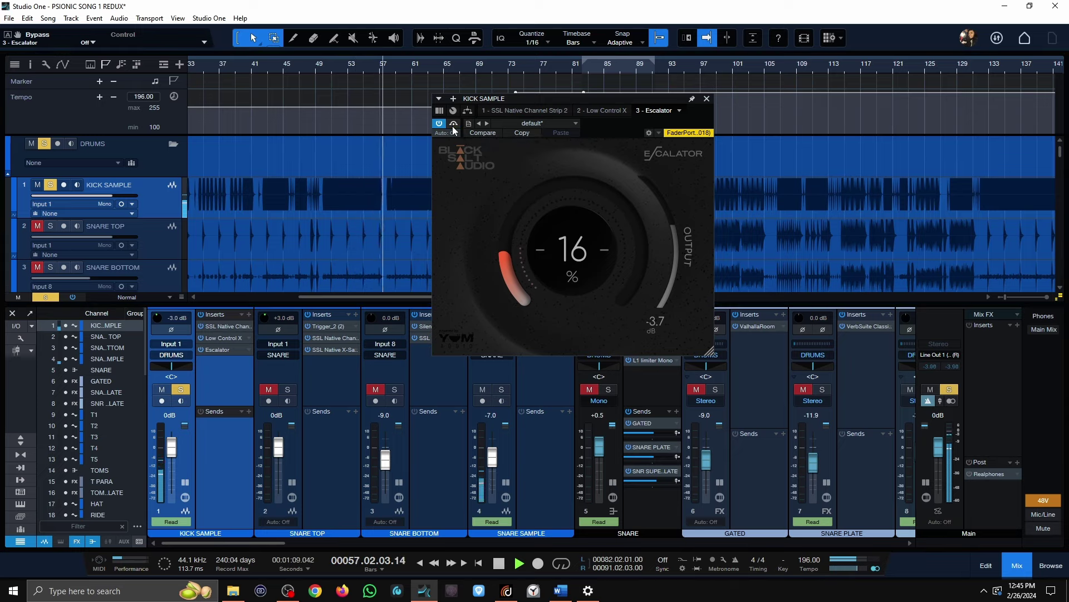
left_click(454, 124)
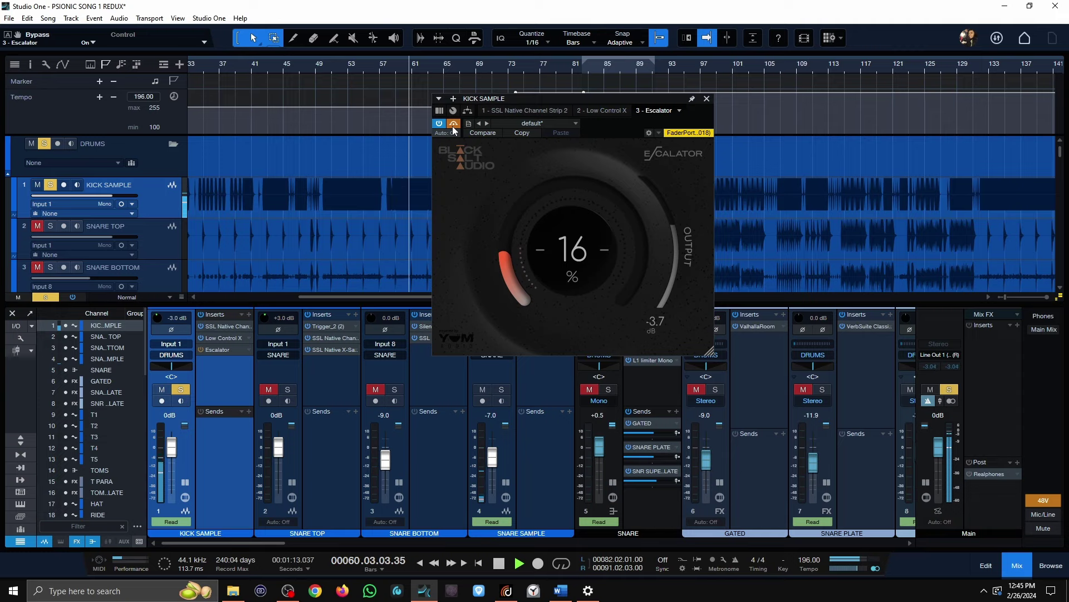
left_click(454, 127)
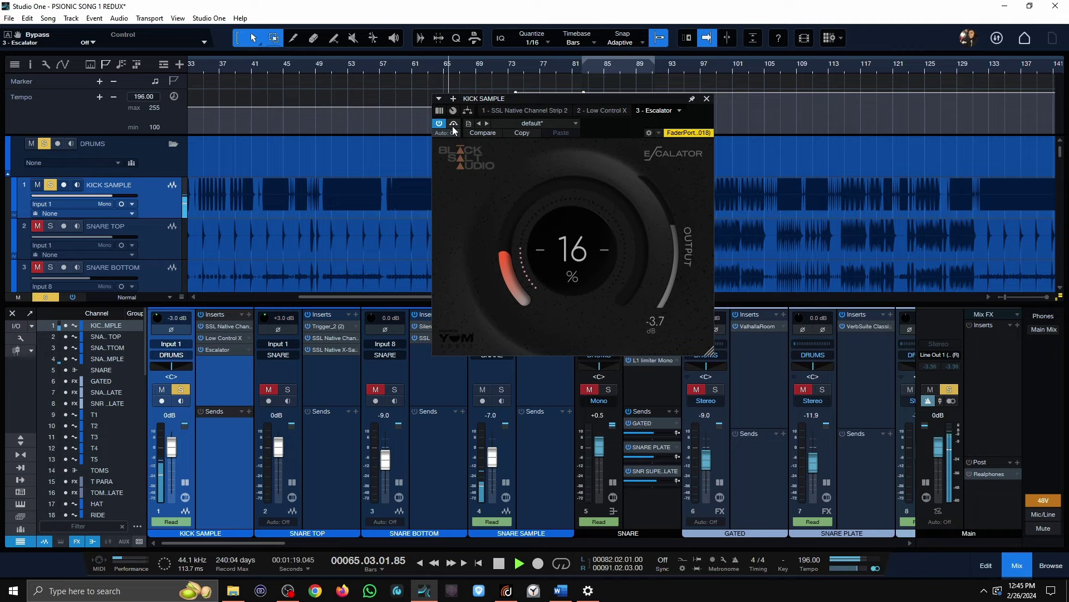
key("space")
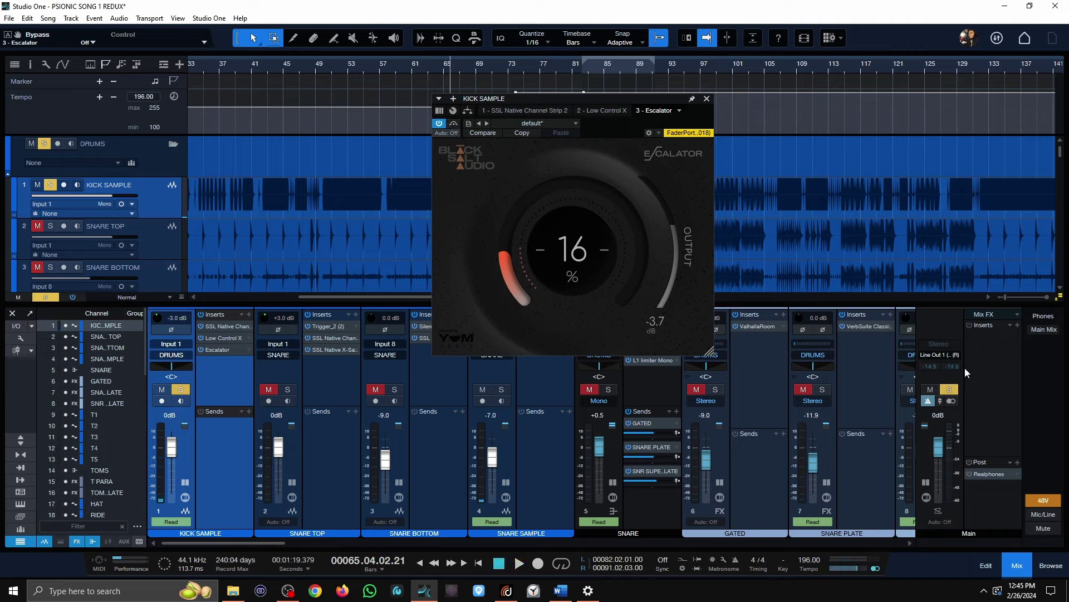
Step: Solo SNARE TOP instead of KICK SAMPLE and bypass all of its inserts, closing the Escalator window
left_click(351, 71)
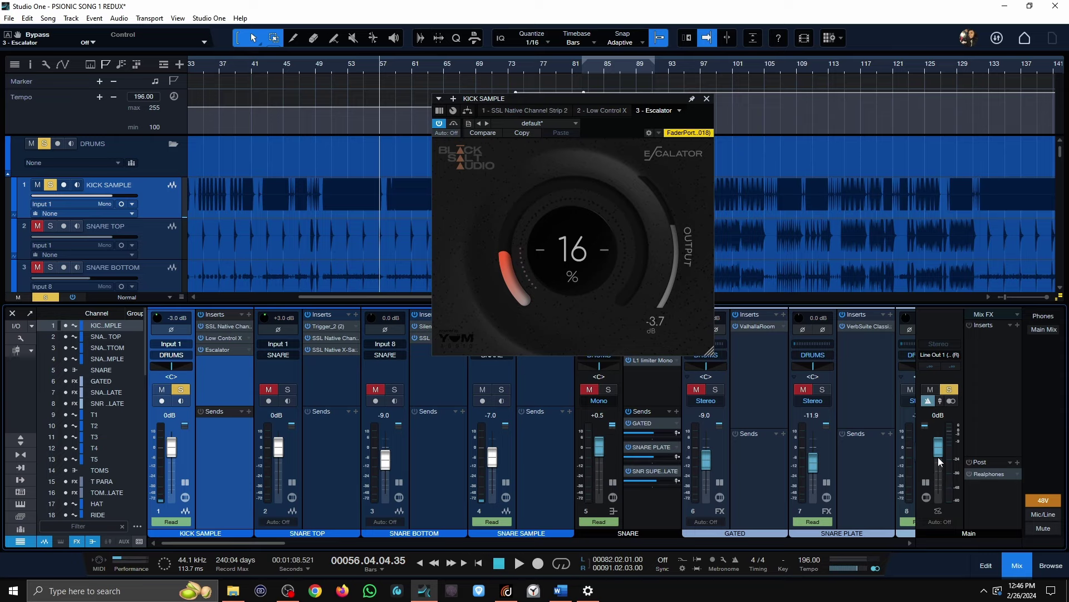
left_click(181, 389)
left_click(288, 389)
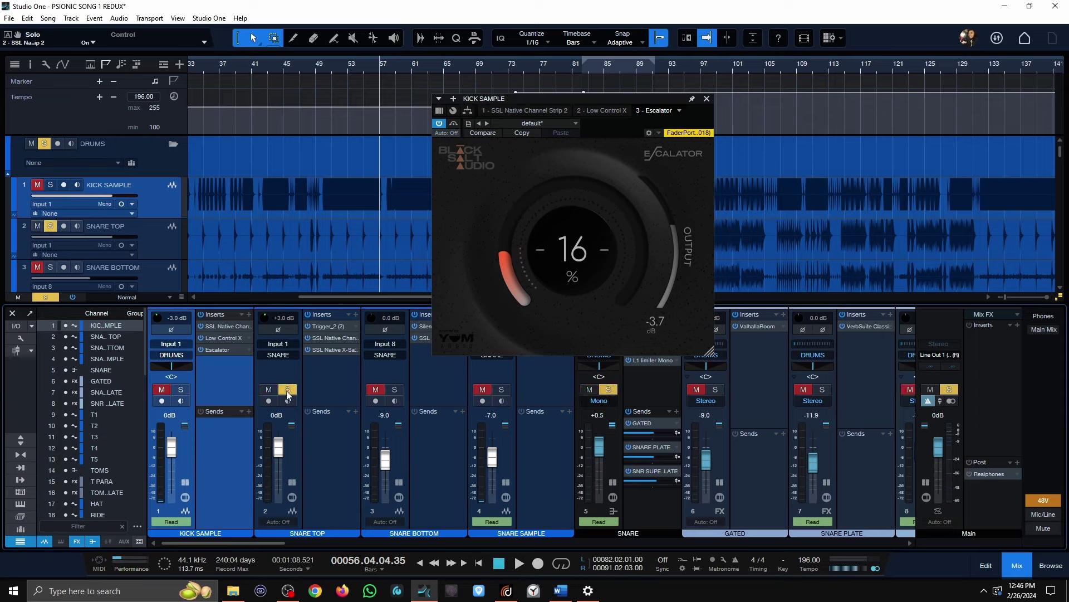
left_click(311, 313)
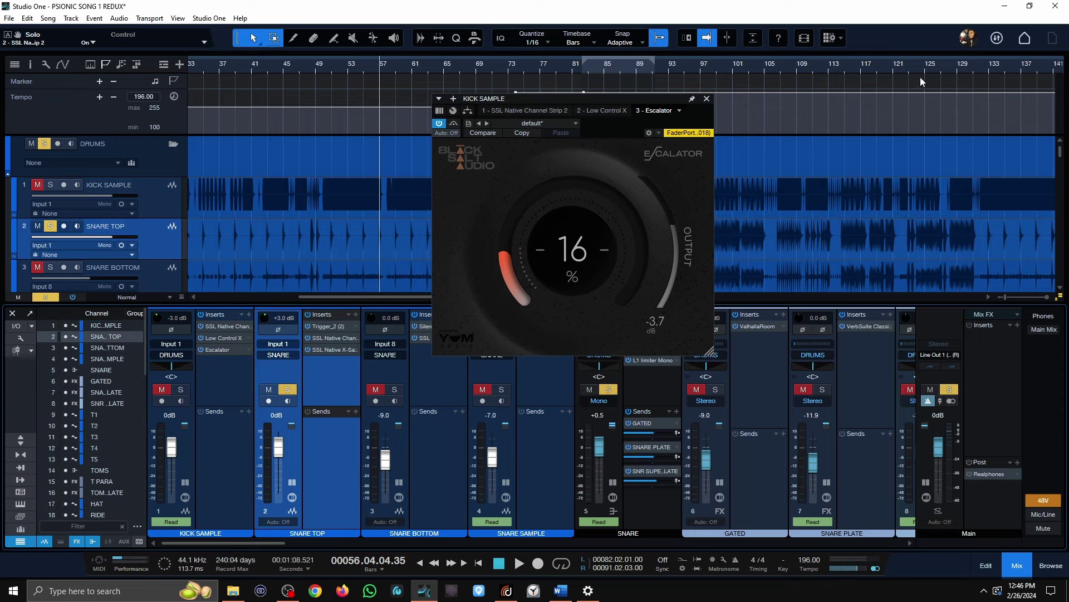
left_click(706, 99)
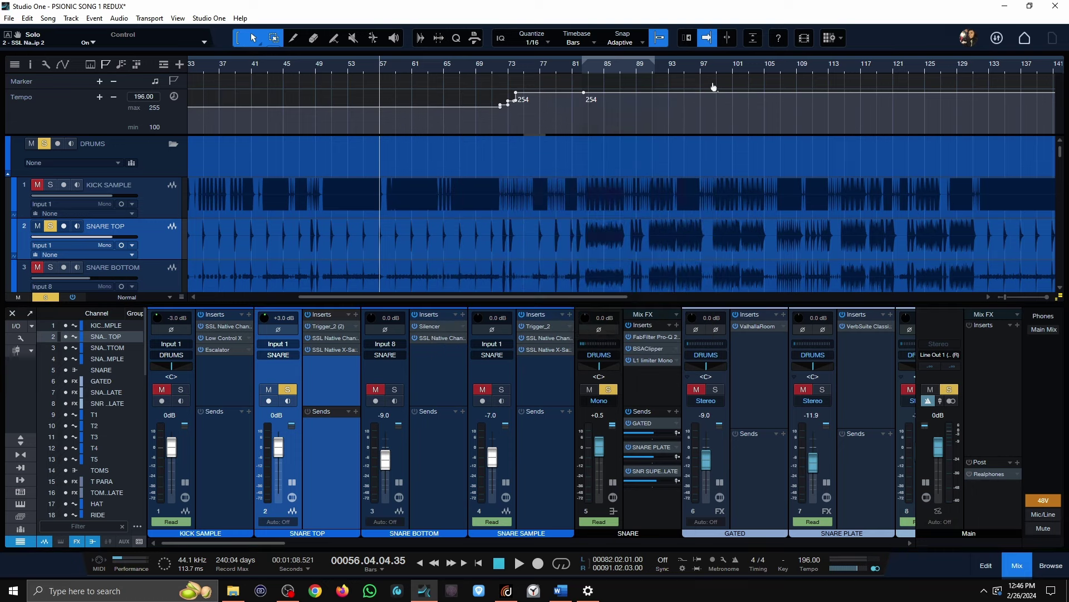
Step: Audition the unprocessed SNARE TOP track from bar 92 with the timeline zoomed in
left_click(657, 67)
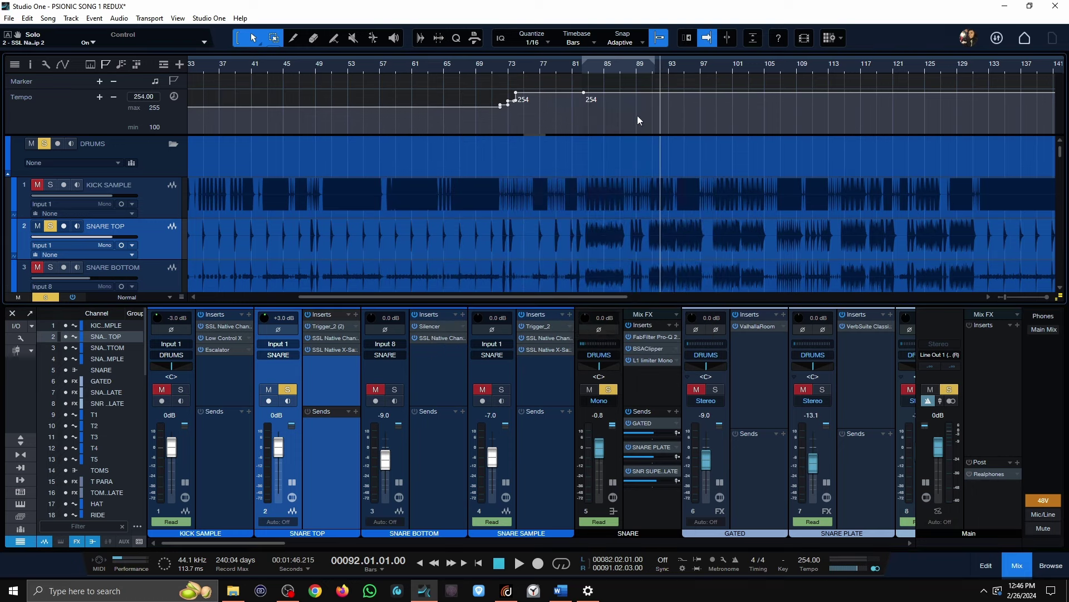
key("space")
scroll(662, 65, "up", 4)
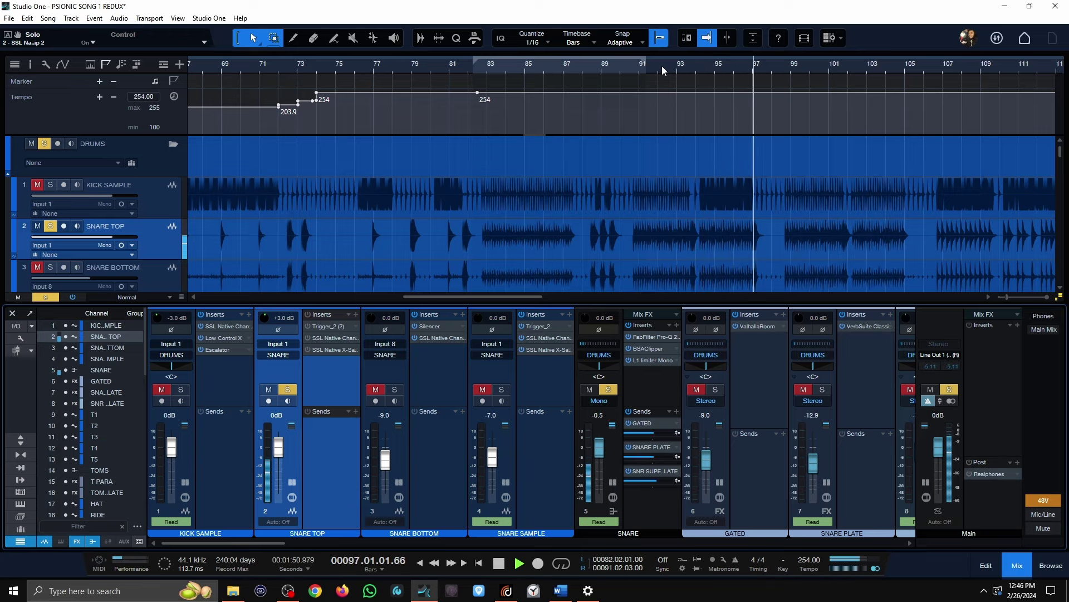
key("space")
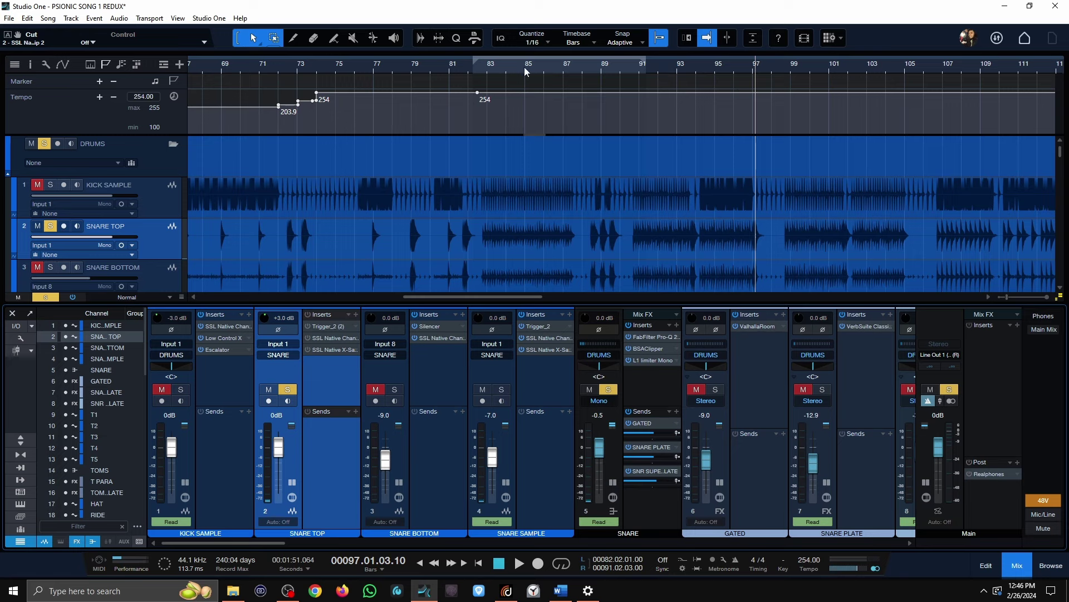
Step: Place the playhead near bar 83 and examine the two samples loaded in SNARE TOP's Trigger 2 plug-in
left_click(503, 66)
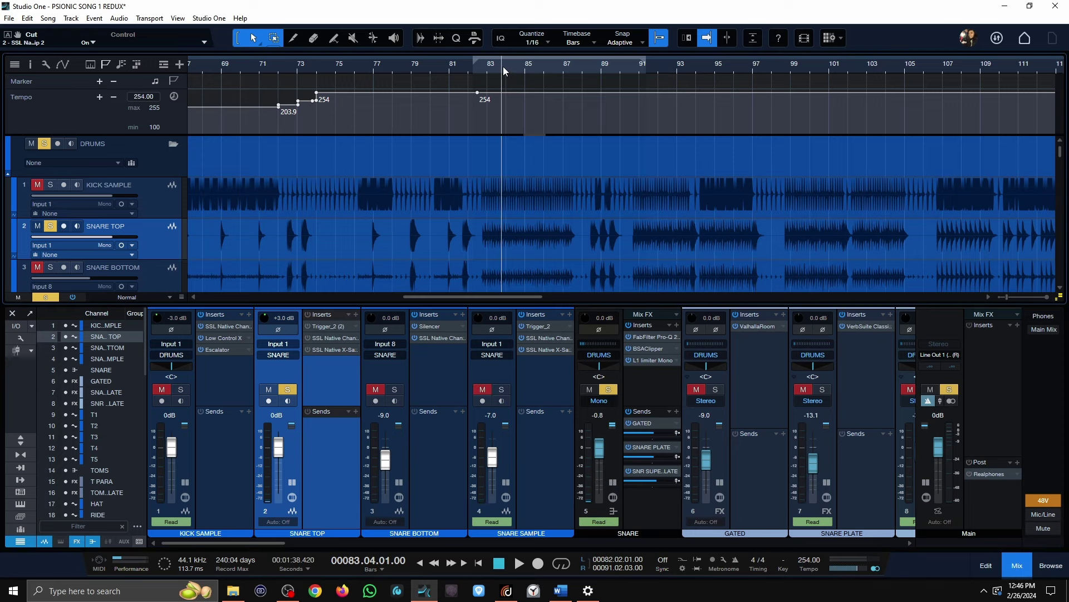
left_click(328, 326)
left_click_drag(980, 66, 454, 82)
left_click(489, 467)
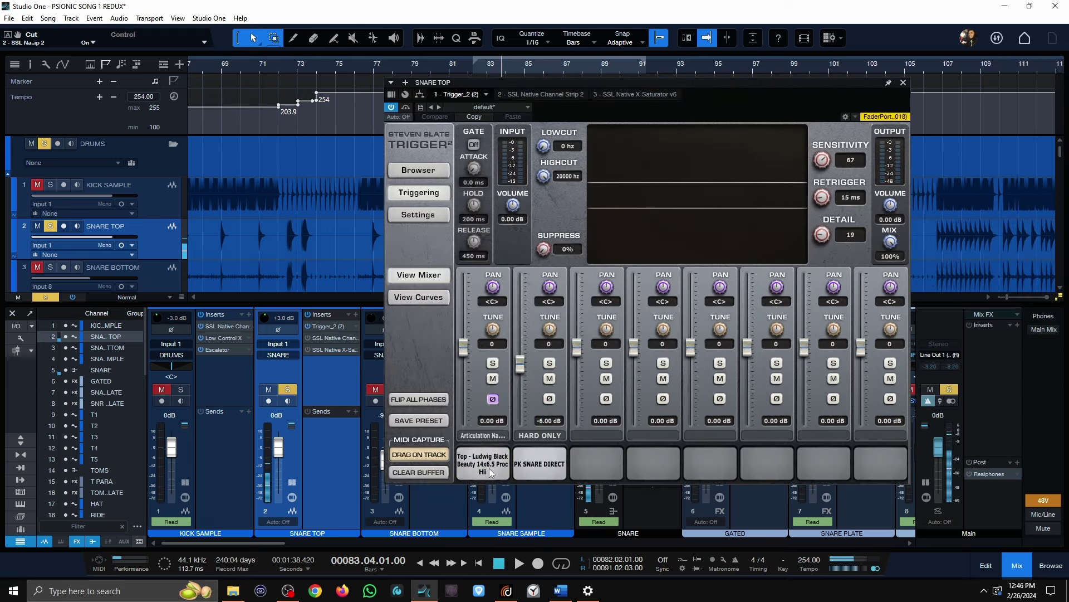
left_click(540, 466)
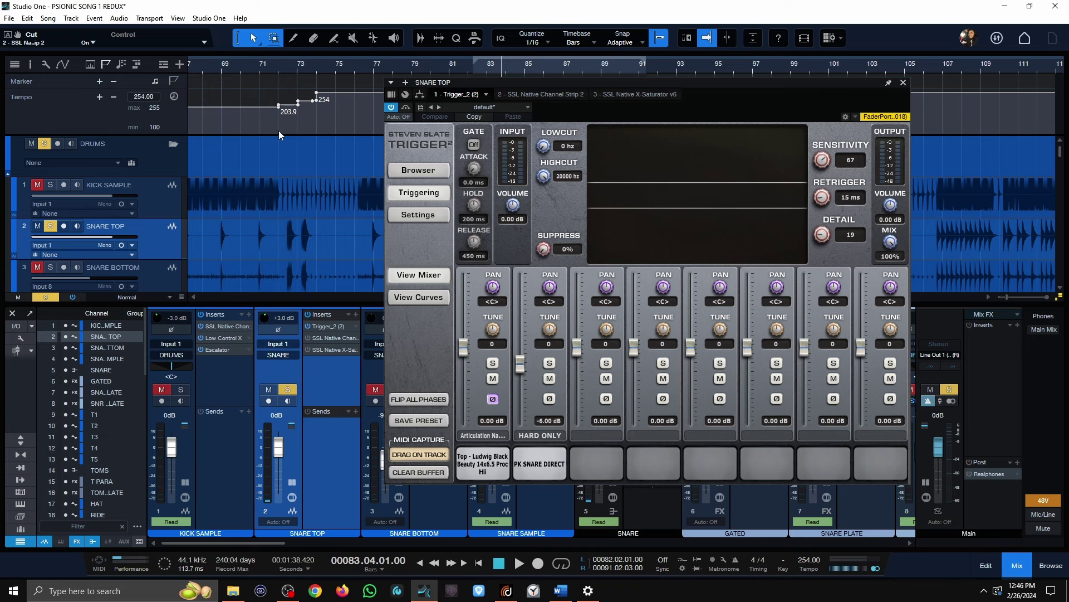
left_click_drag(732, 118, 997, 106)
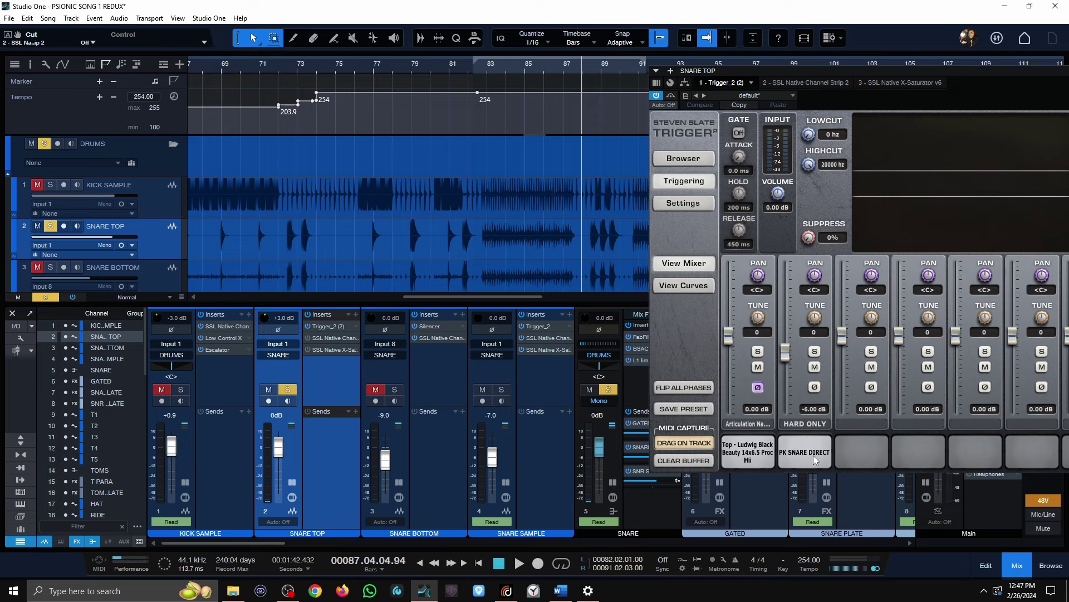
Step: Open SSL Native Channel Strip 2 on the SNARE TOP channel and examine its equaliser settings
left_click(824, 83)
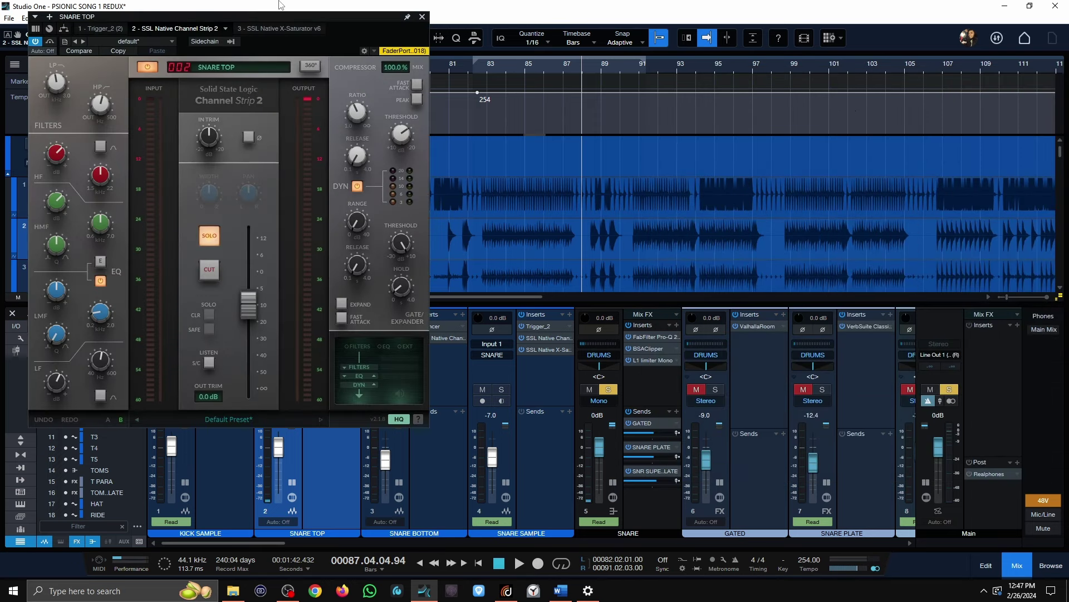
left_click_drag(329, 27, 783, 98)
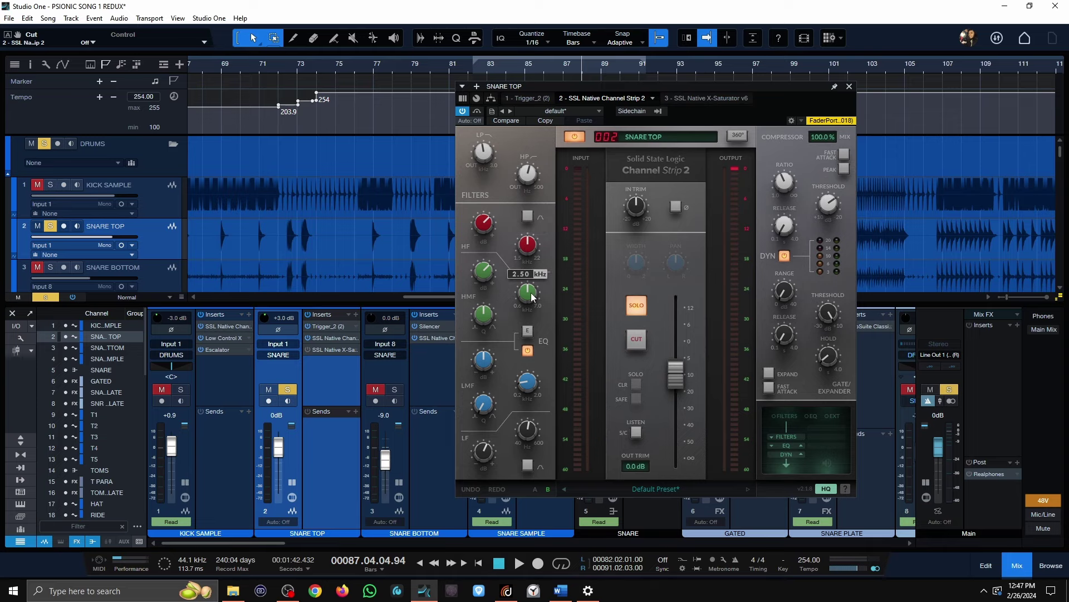
mouse_move(468, 273)
mouse_move(492, 458)
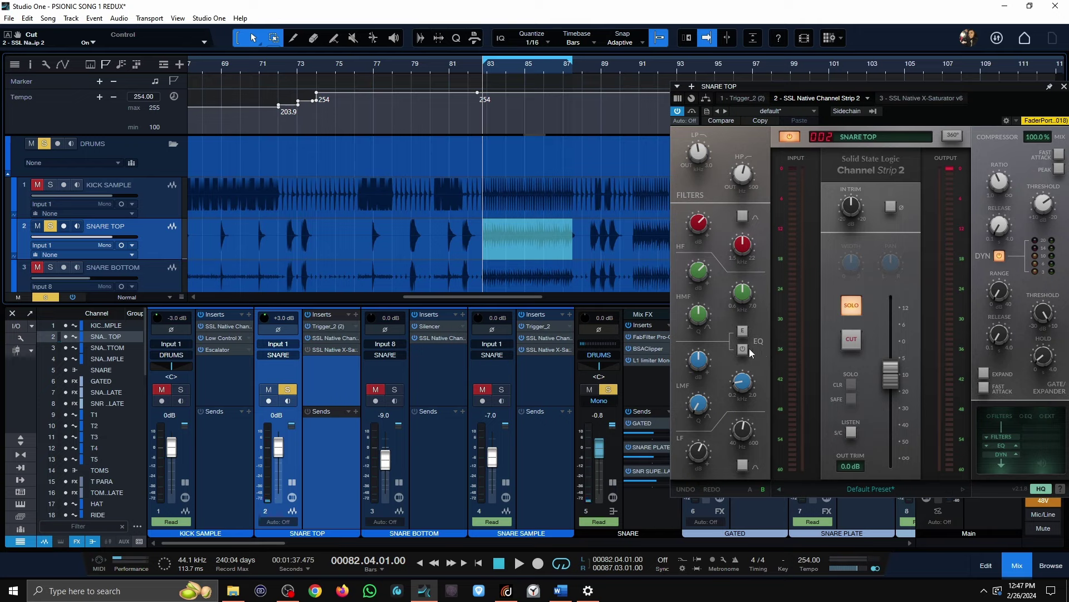
Step: Play the looped SNARE TOP section from bar 82 and compare it with the channel strip's EQ off and on
key("space")
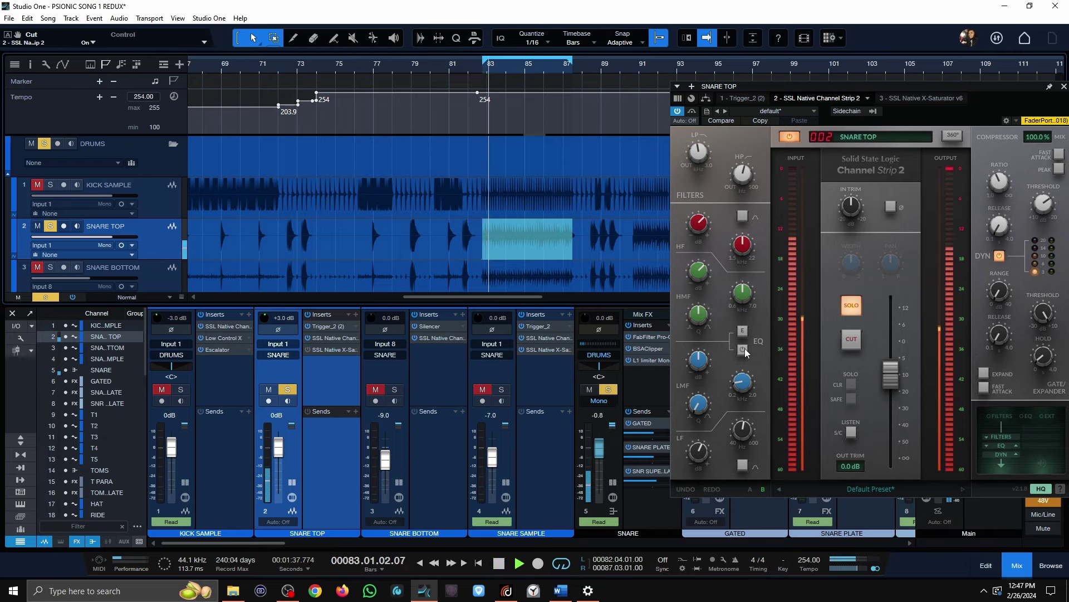
left_click(743, 350)
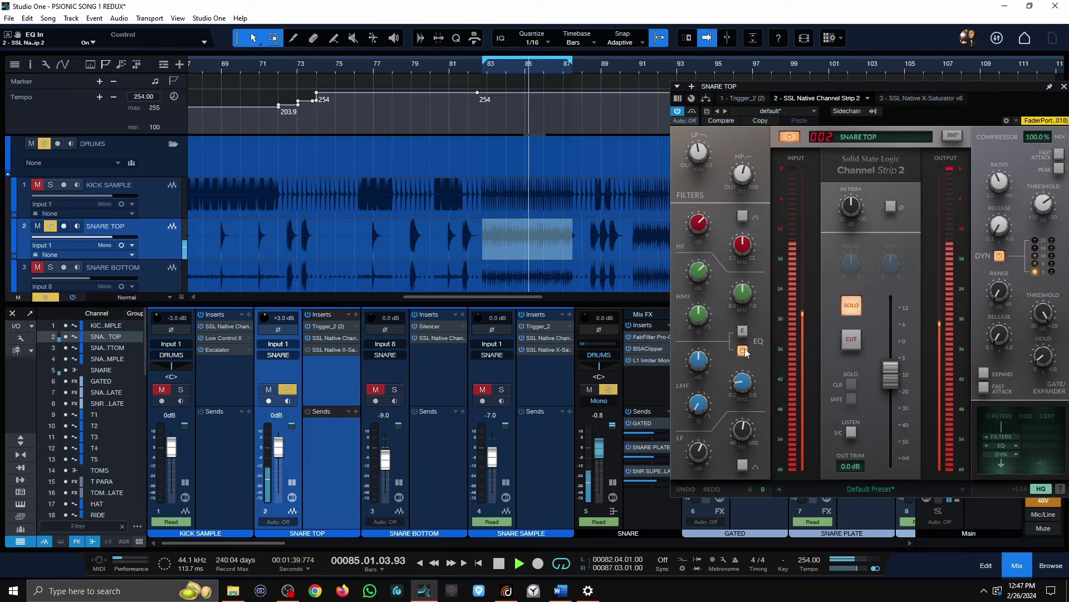
left_click(743, 350)
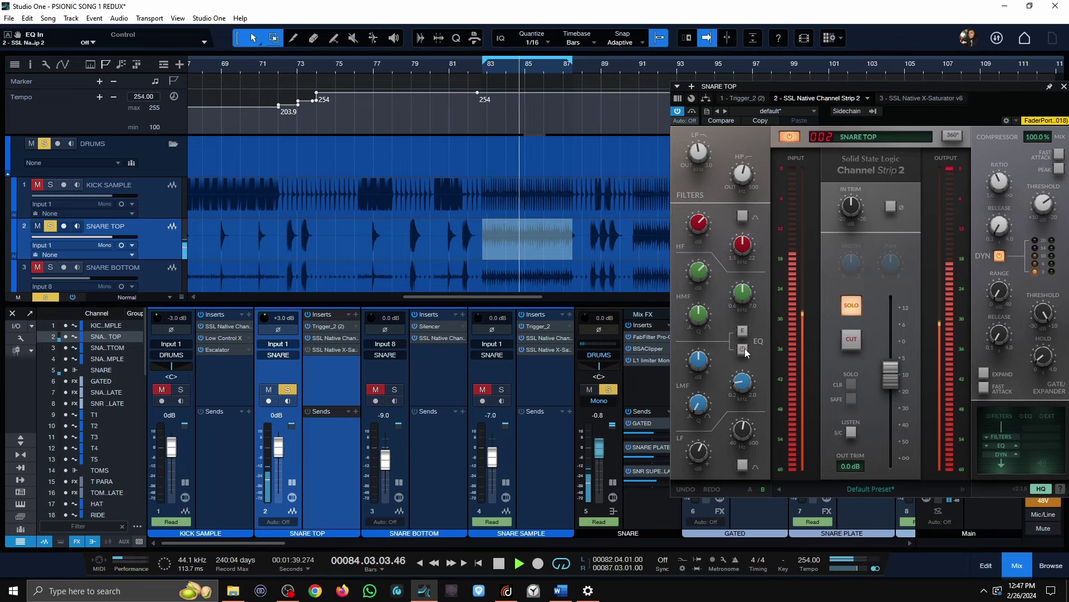
left_click(743, 349)
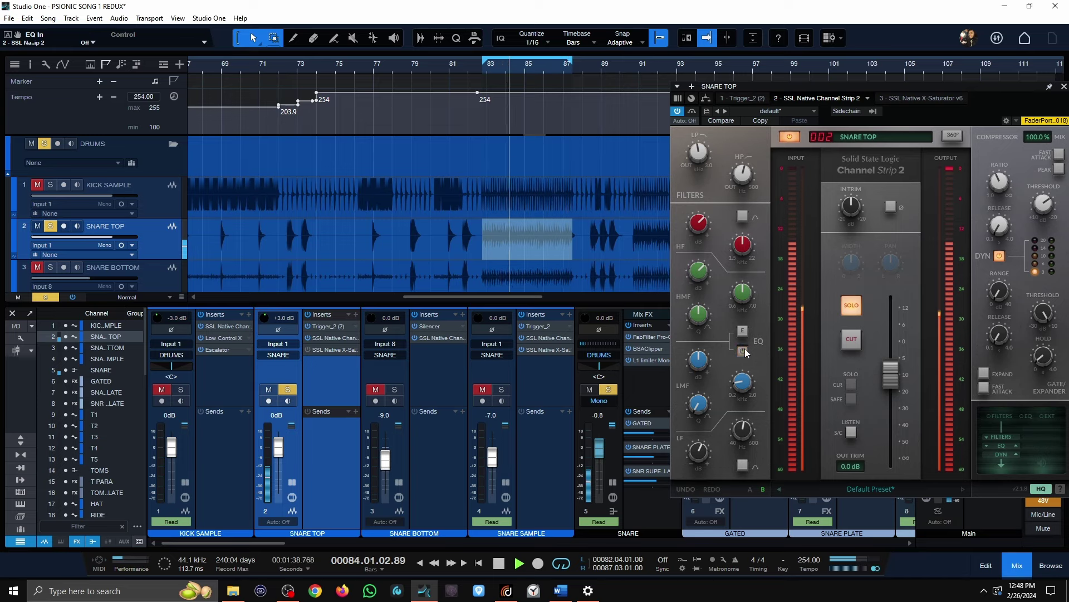
left_click(743, 349)
left_click(743, 349)
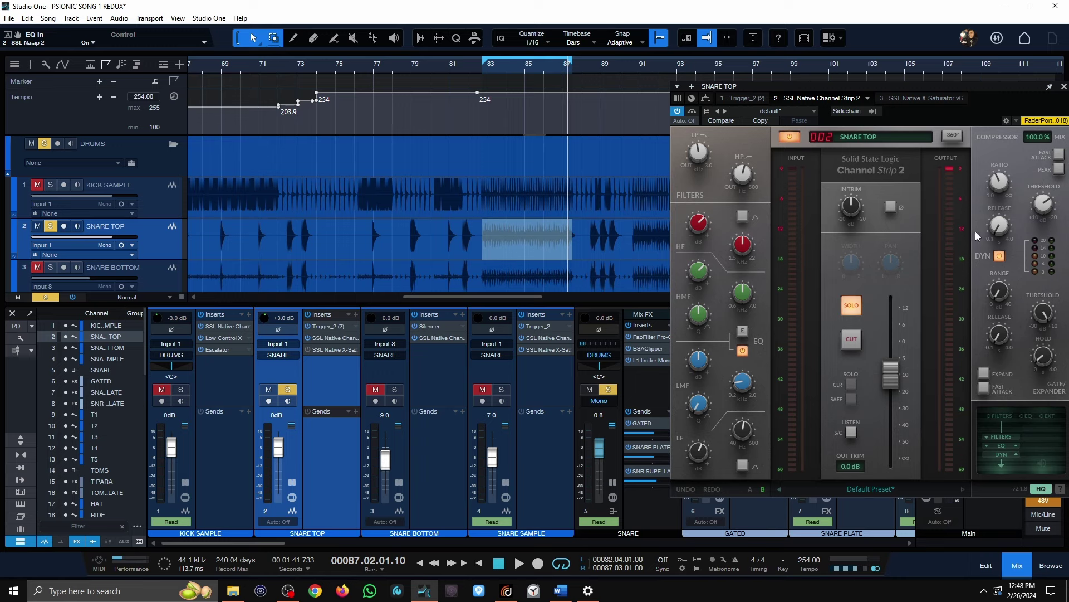
Step: Place the playhead near bar 68, then open SSL Native X-Saturator on SNARE TOP and examine its Drums - Snare Sizzle preset
left_click(494, 64)
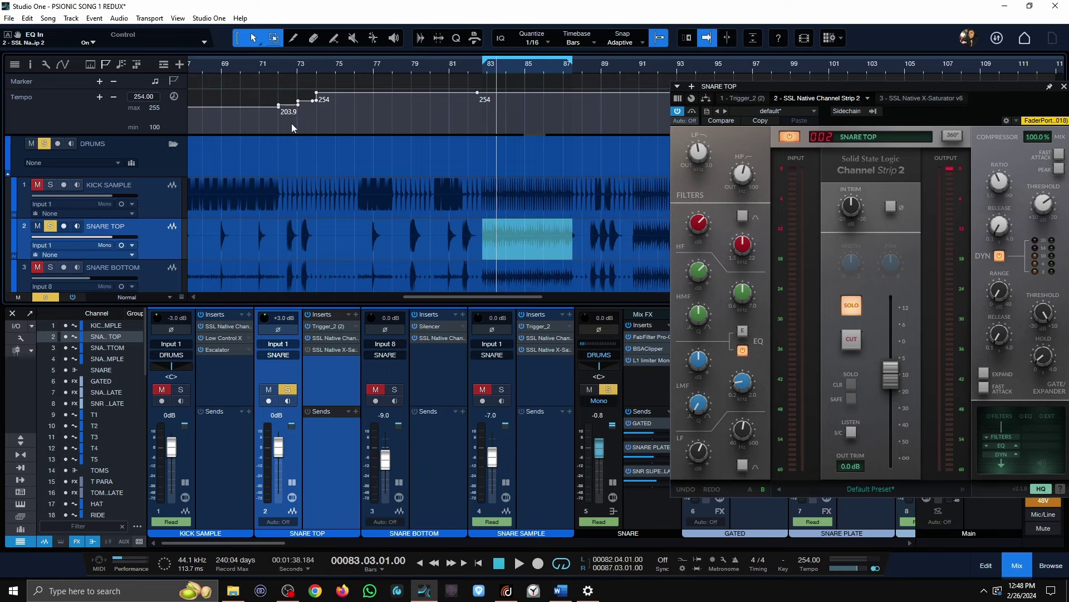
left_click(216, 65)
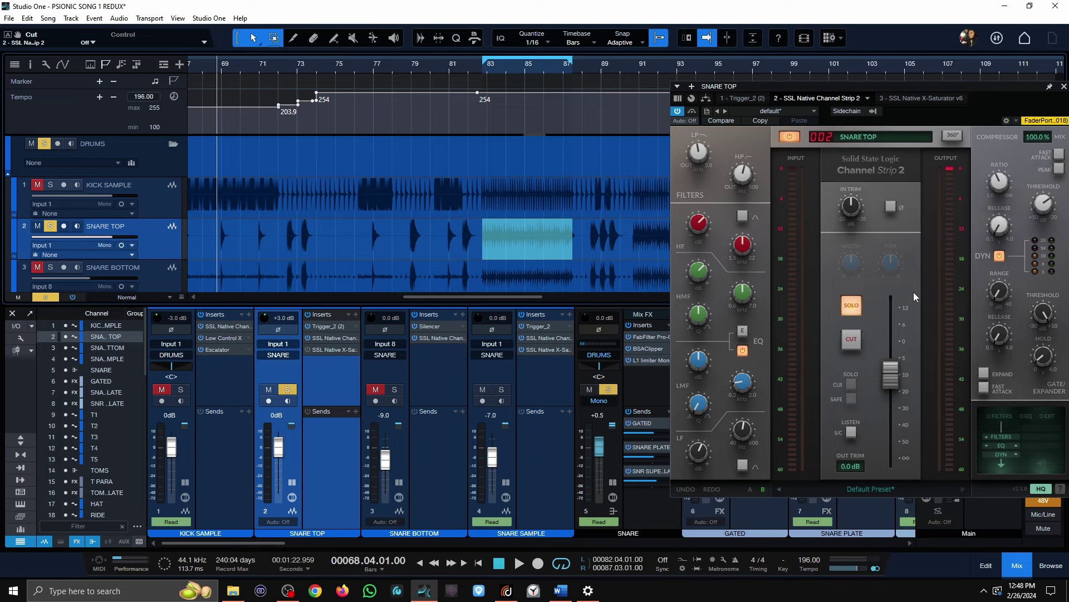
left_click(320, 354)
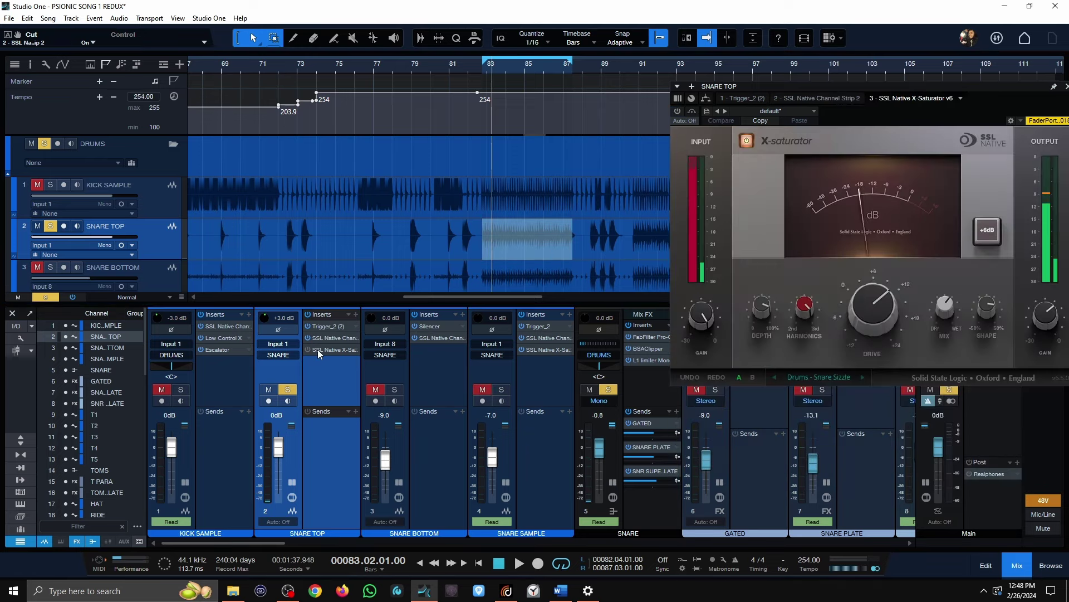
left_click_drag(895, 92, 625, 152)
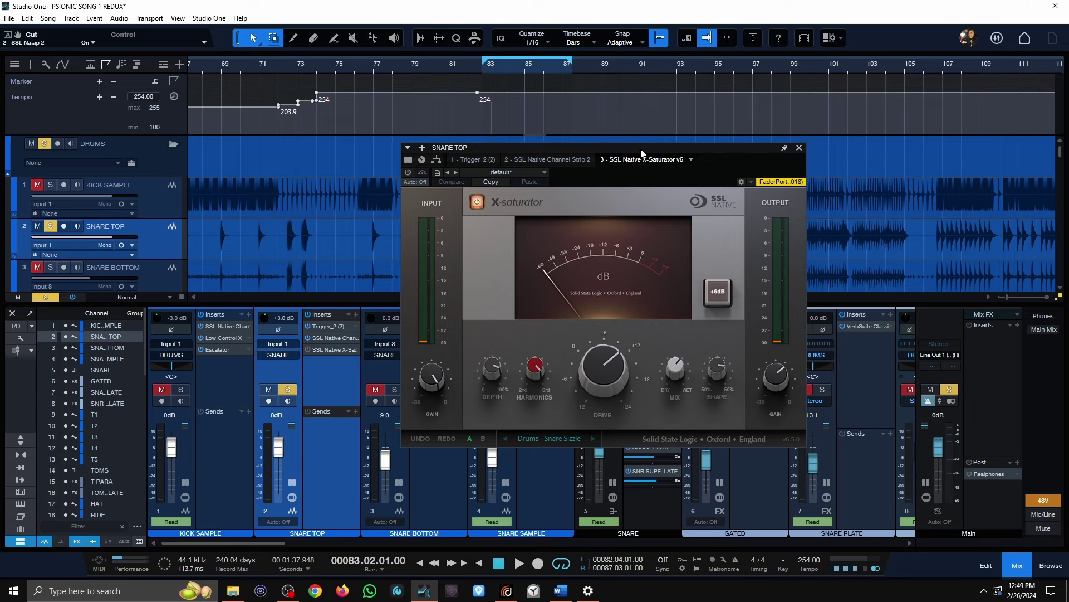
left_click(350, 347)
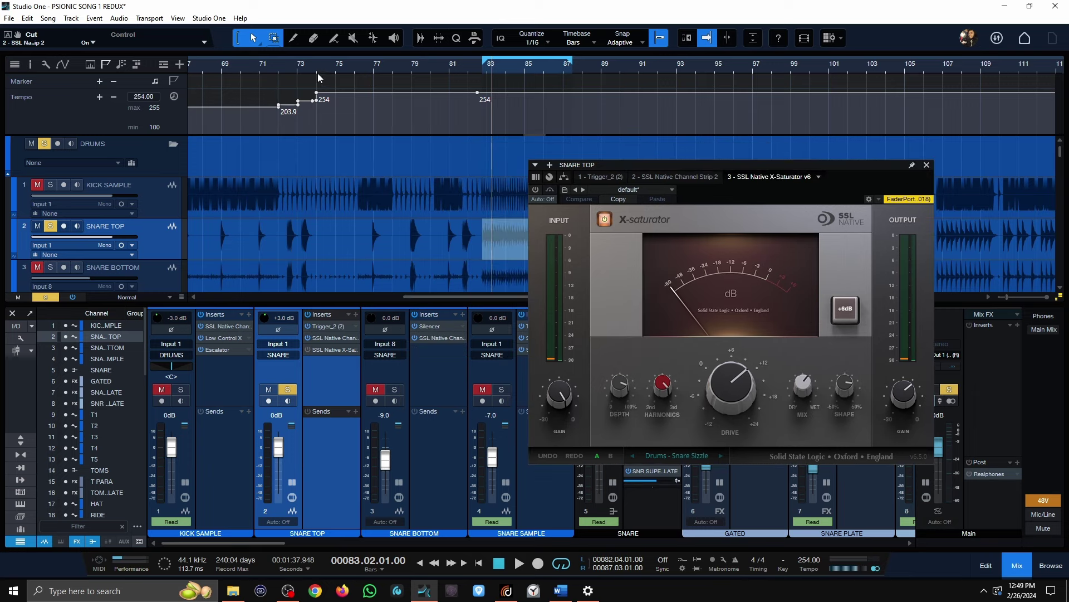
Step: Set the loop range around the two SNARE TOP hits between bars 72 and 74 and play it
scroll(280, 70, "up", 5)
left_click_drag(333, 237, 474, 238)
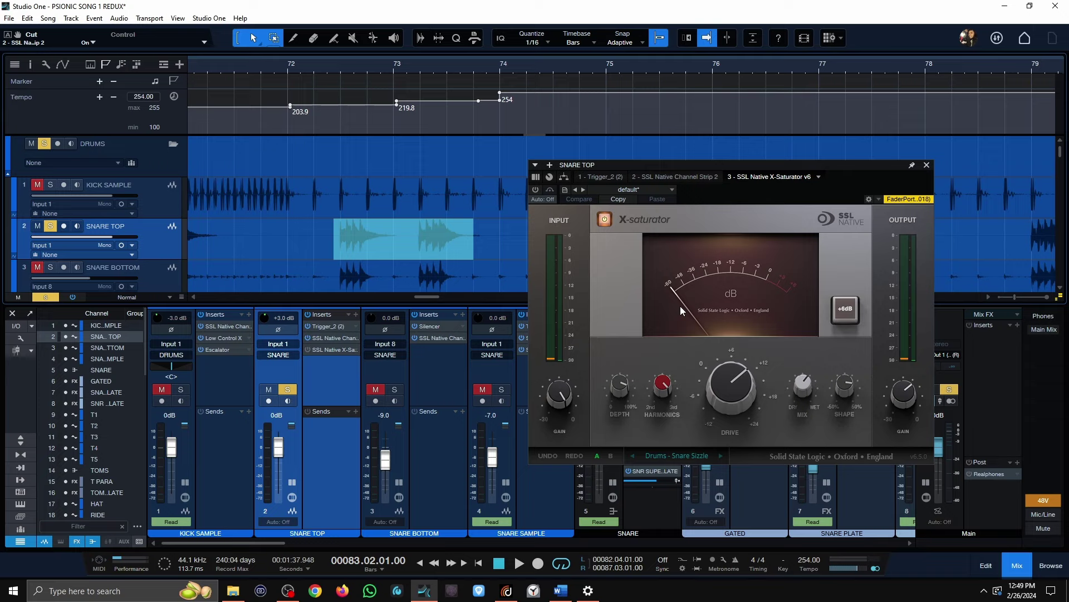
key("p")
key("space")
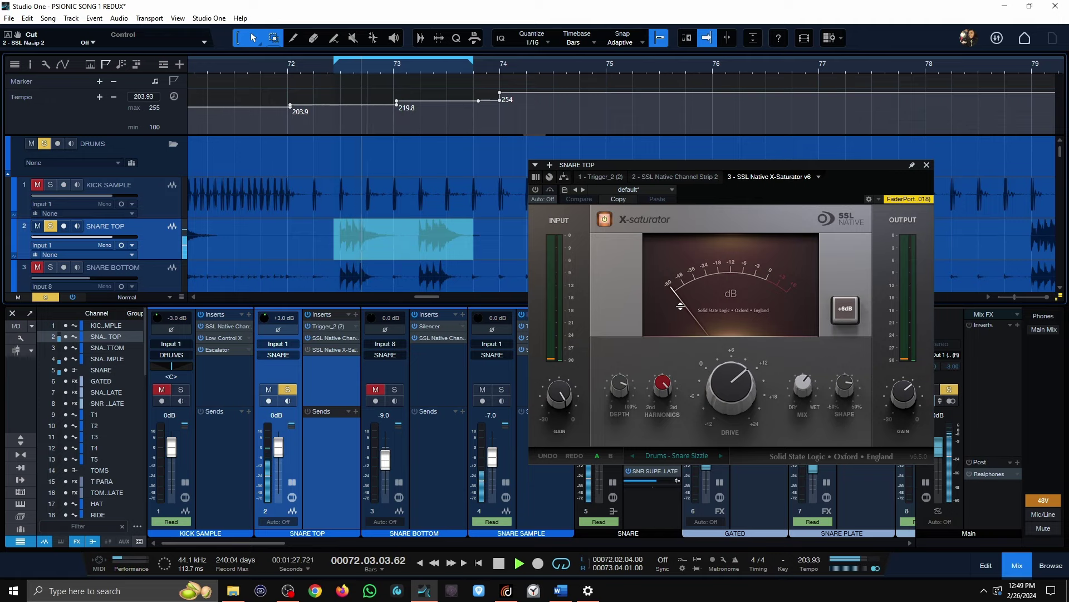
key("space")
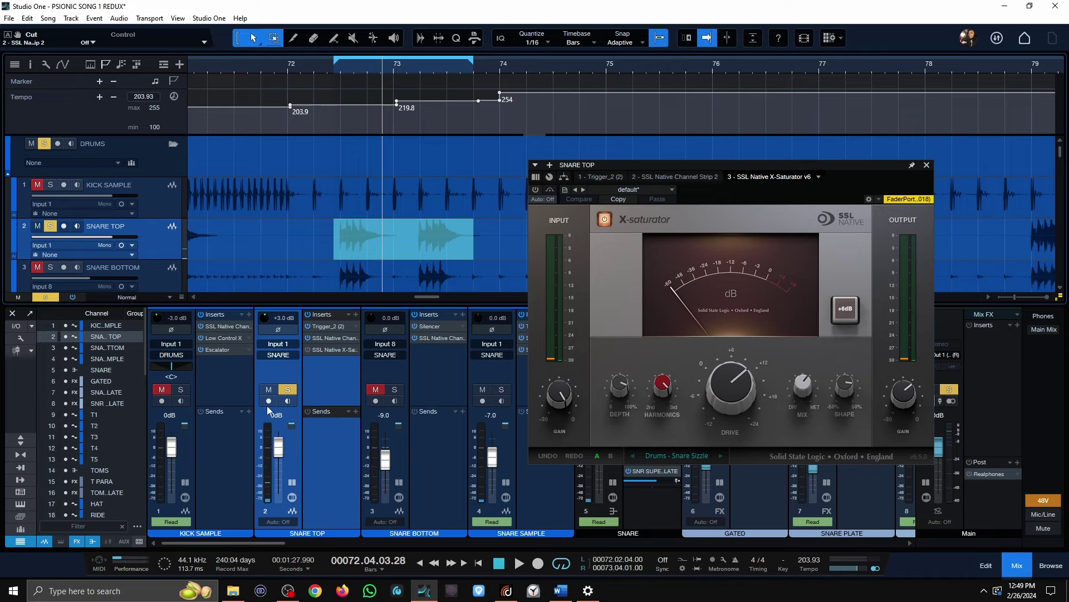
Step: Enable X-Saturator on SNARE TOP and play the looped hits through it
left_click(536, 190)
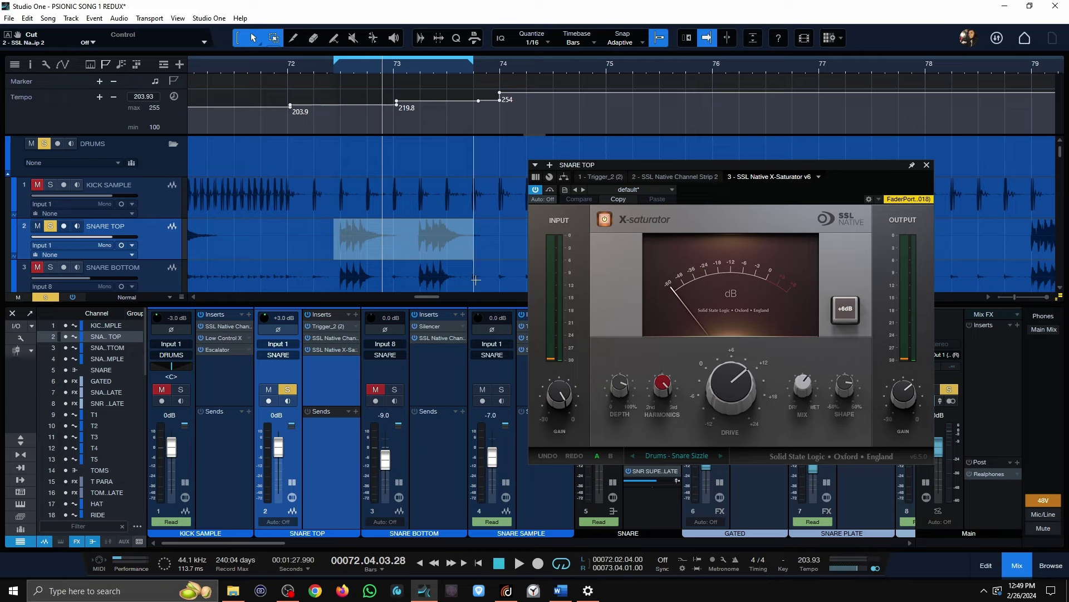
key("space")
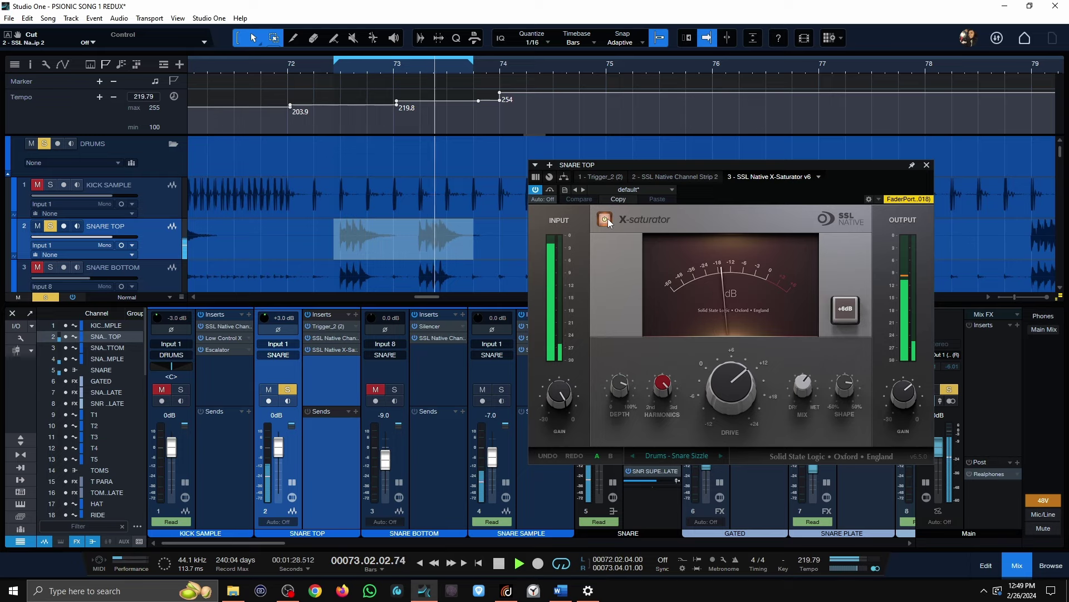
key("space")
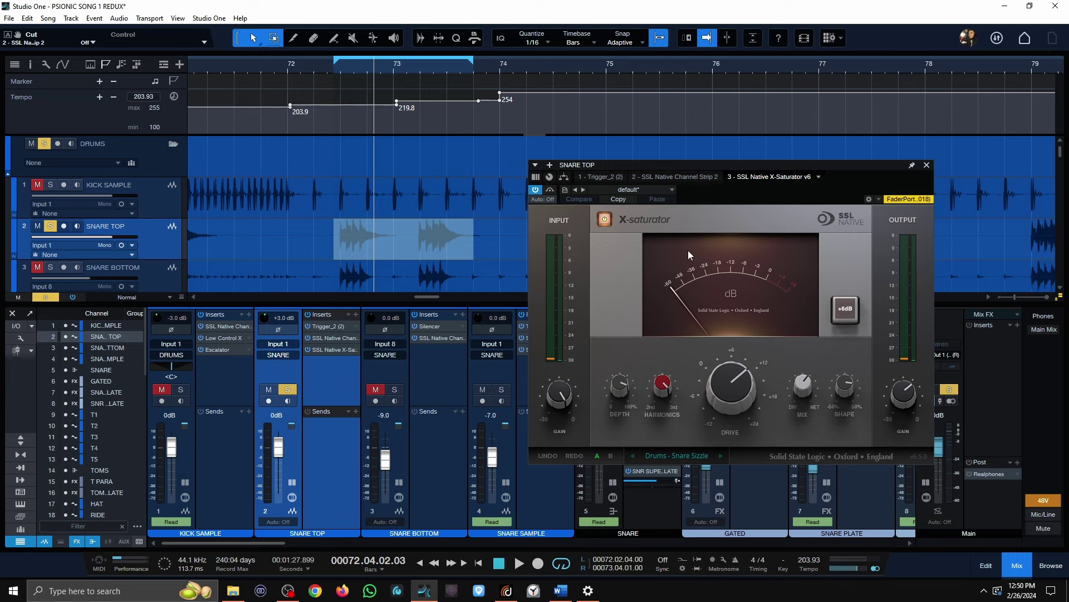
Step: Clear the solo, mute SNARE BOTTOM, and play the looped section with only SNARE SAMPLE soloed
left_click(949, 389)
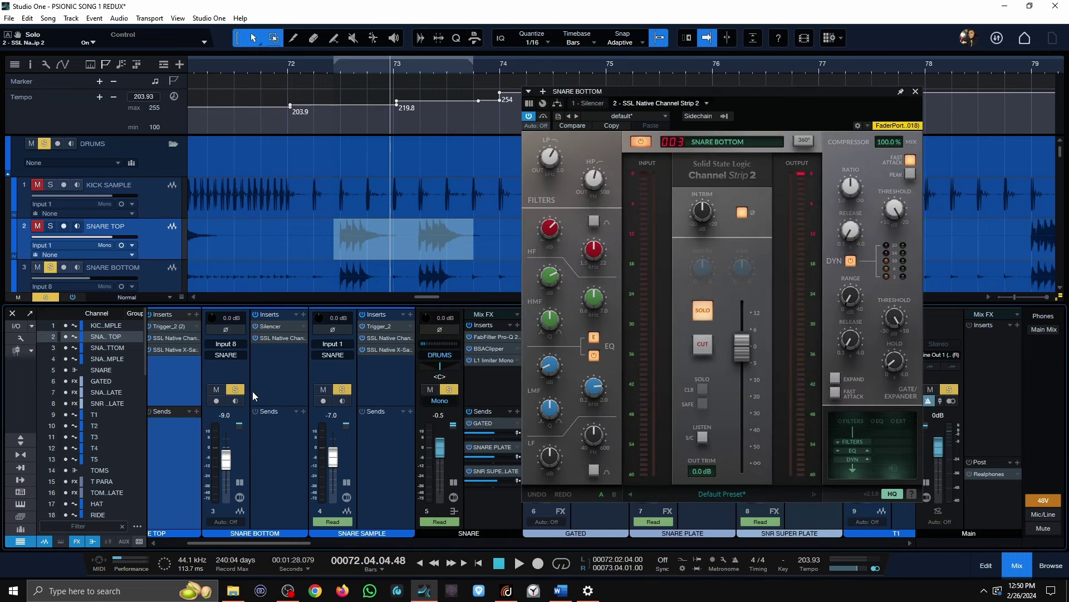
left_click(216, 390)
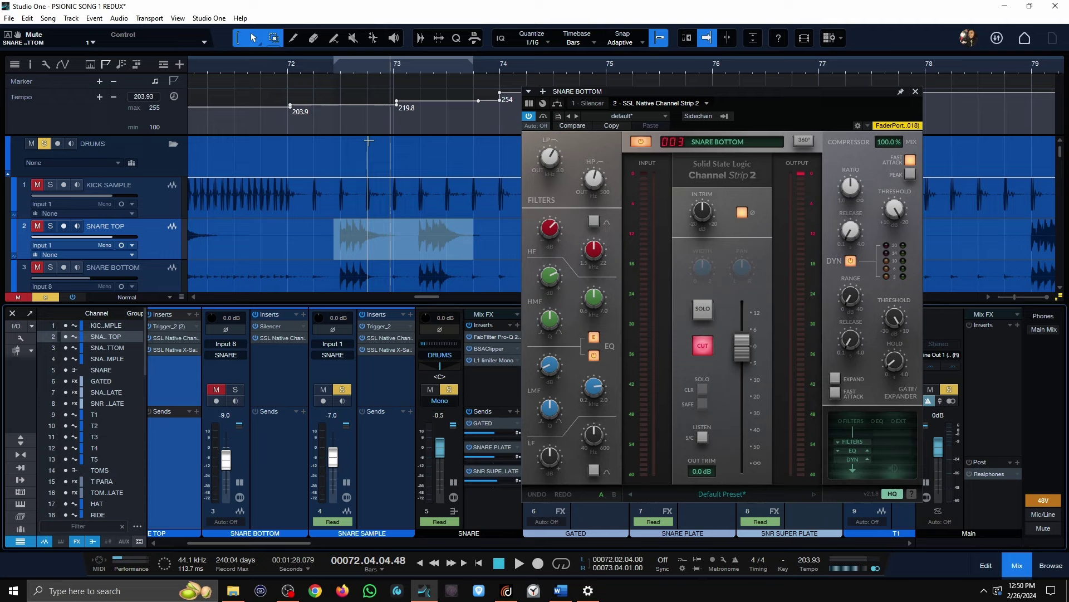
key("slash")
key("space")
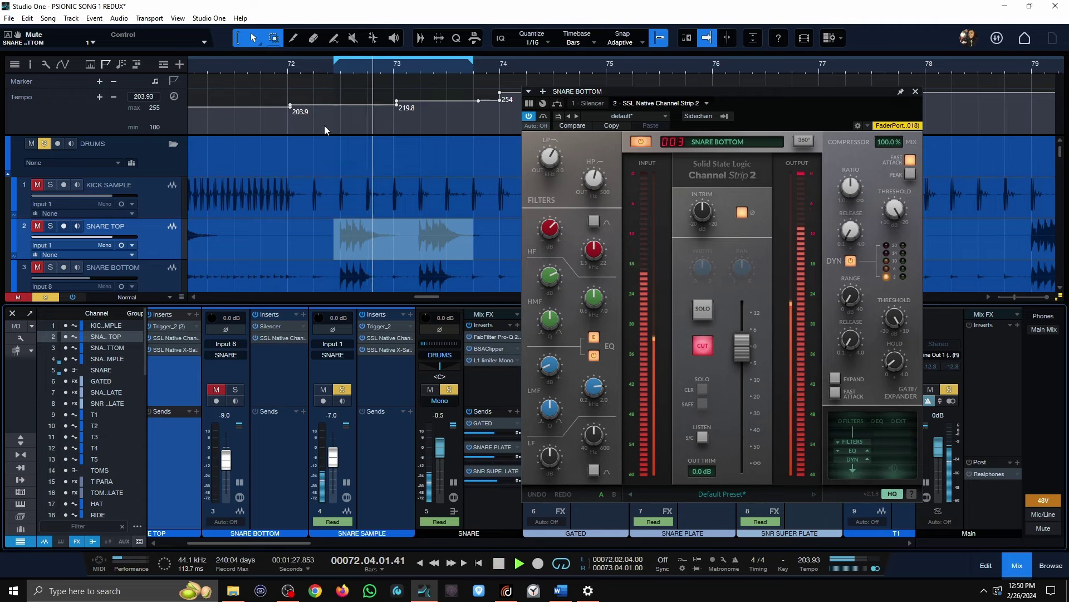
key("space")
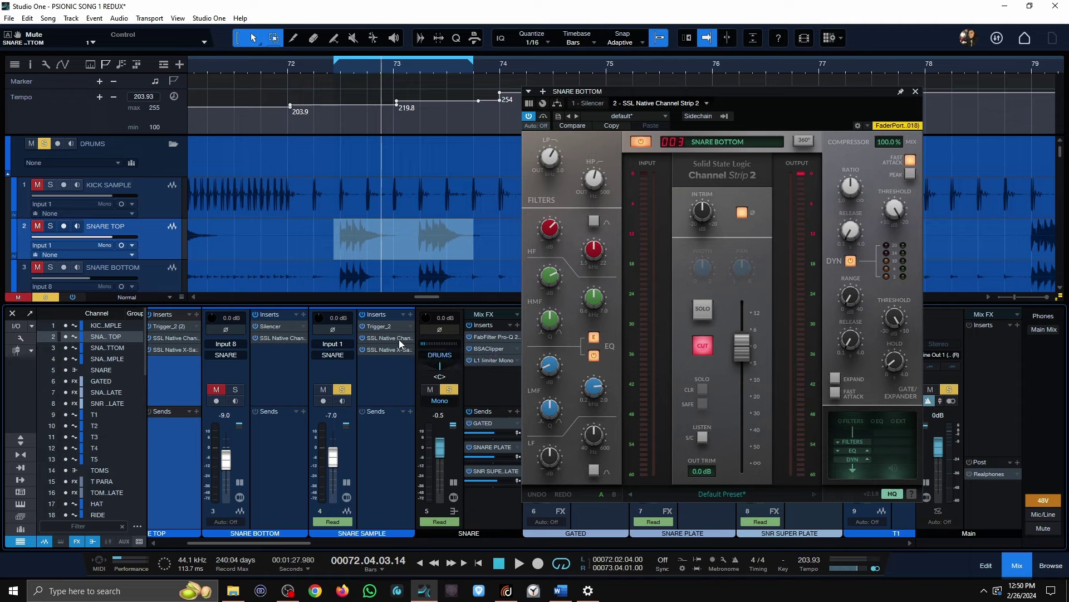
Step: Open SSL Native Channel Strip 2 on SNARE SAMPLE and examine its equaliser bands
left_click(399, 339)
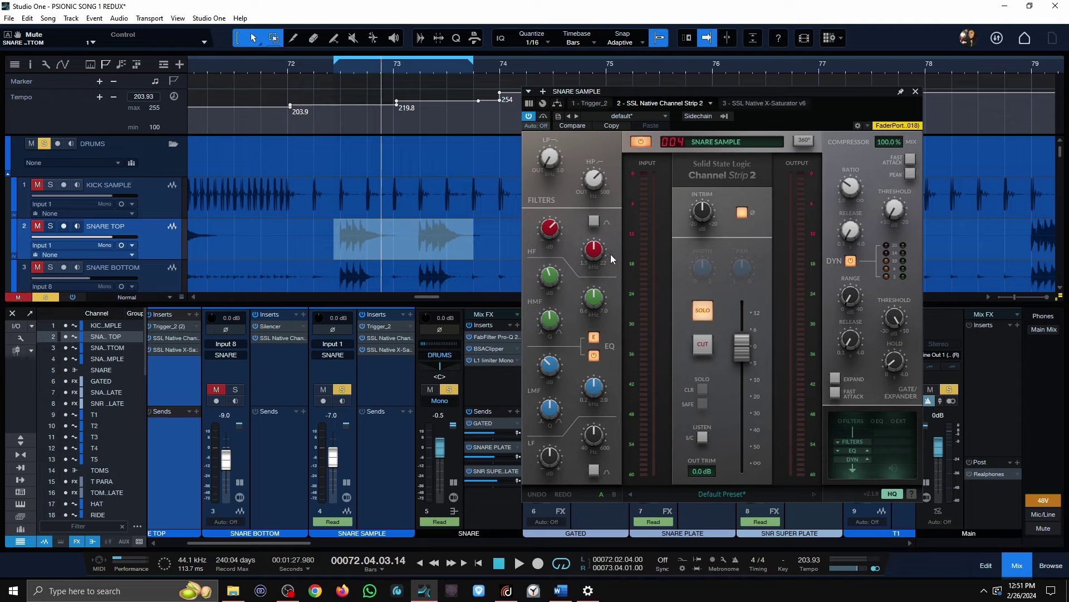
mouse_move(548, 278)
mouse_move(594, 386)
mouse_move(557, 370)
mouse_move(557, 455)
Step: Play the looped SNARE SAMPLE hits to compare the channel strip's G Series and E Series EQ, ending on E Series
left_click(595, 340)
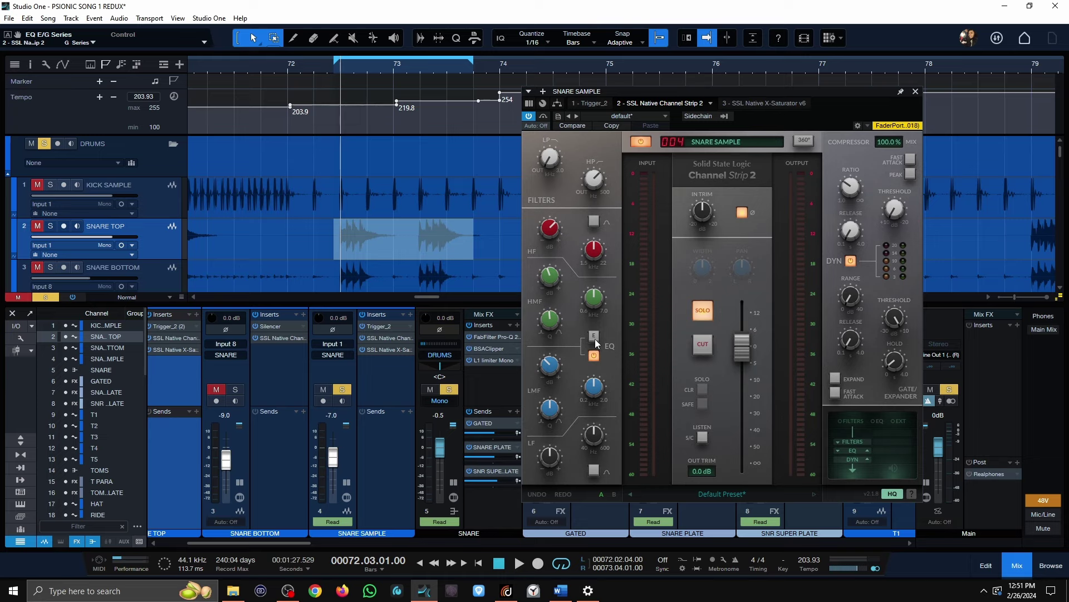
key("space")
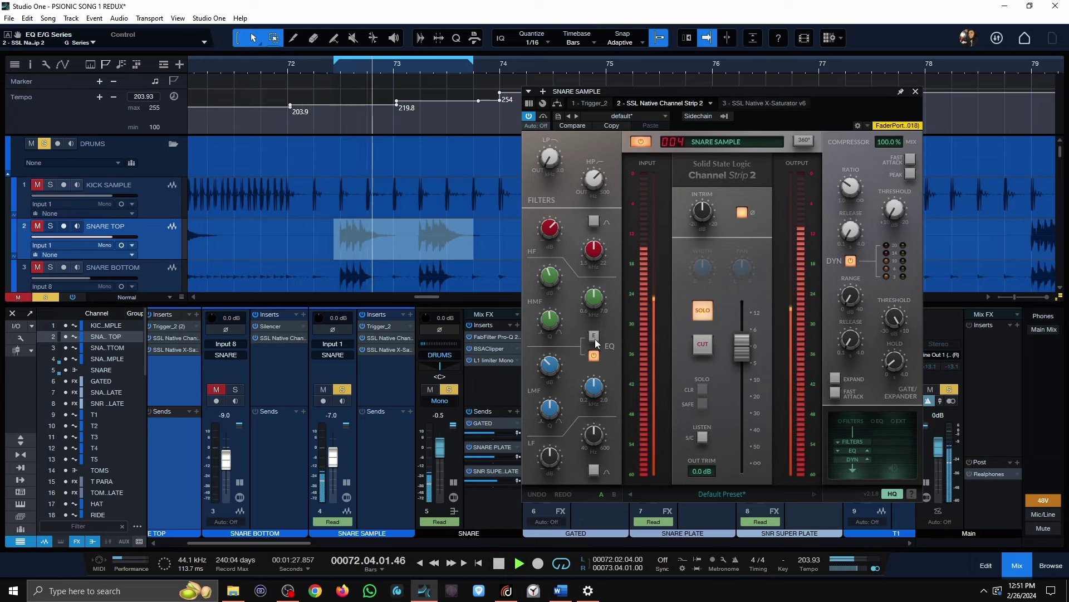
left_click(594, 338)
key("space")
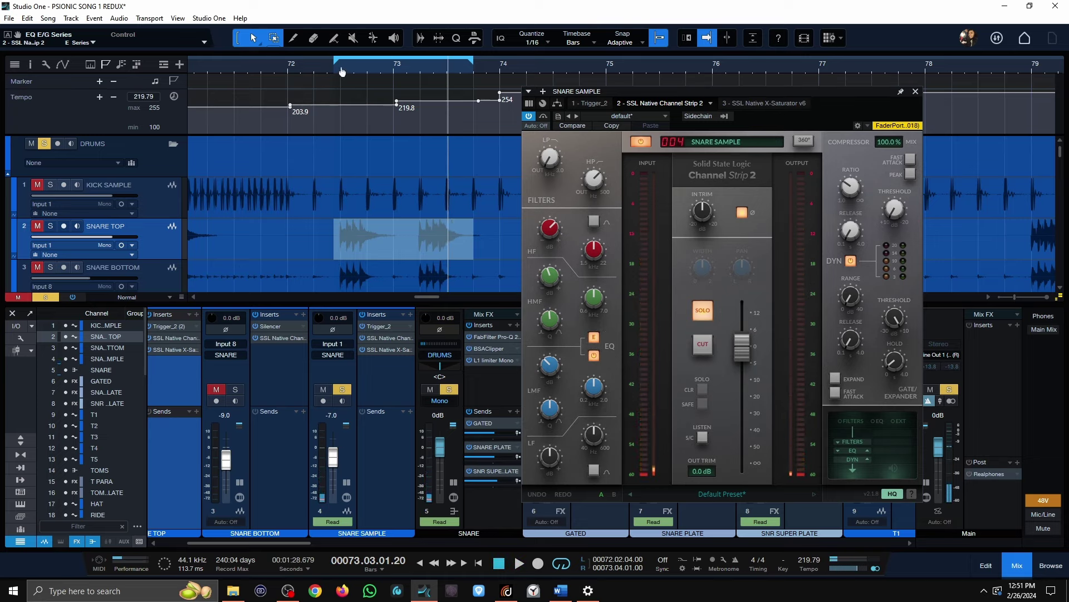
left_click(342, 71)
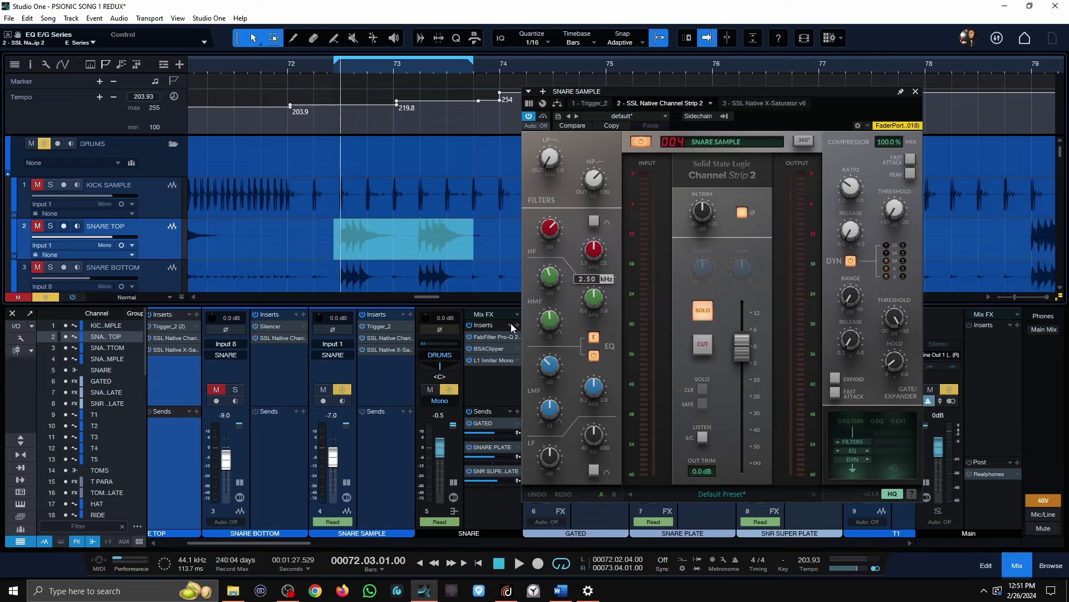
key("space")
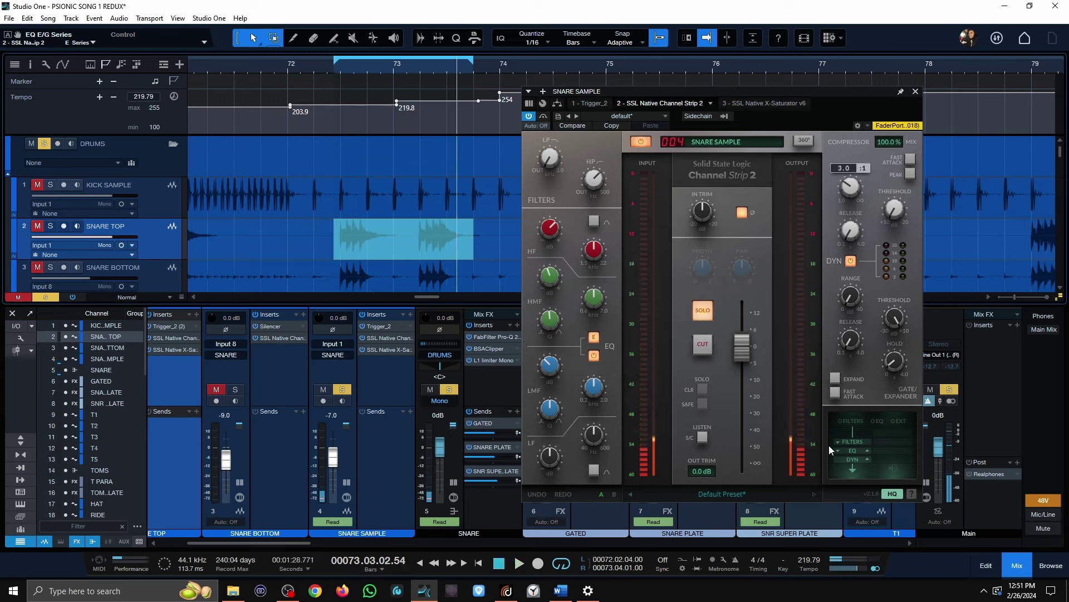
Step: Open X-Saturator on SNARE SAMPLE and compare the looped hits with it bypassed and active
left_click(386, 348)
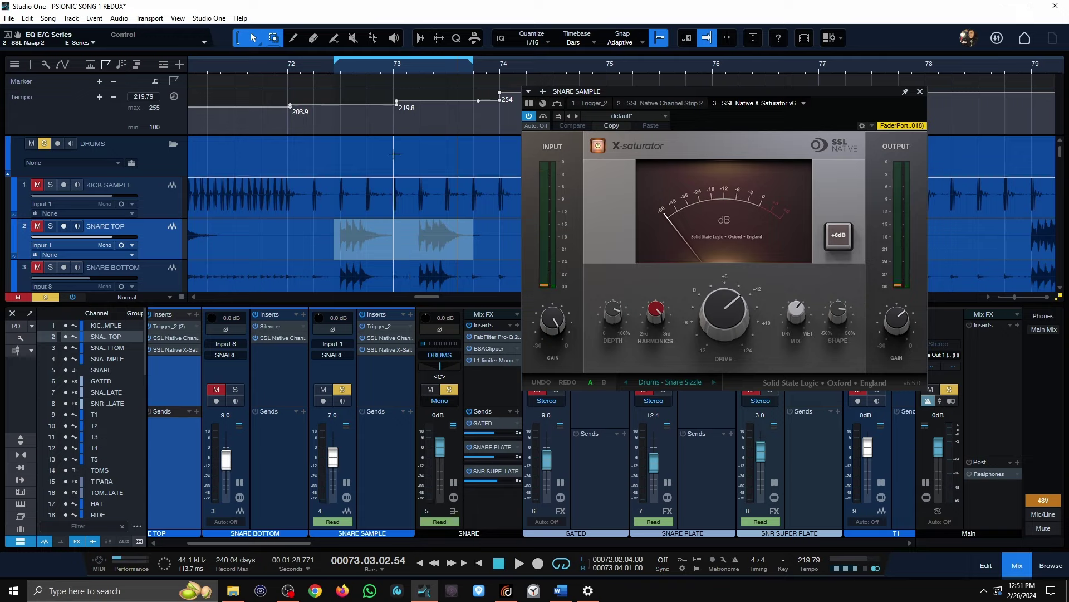
key("space")
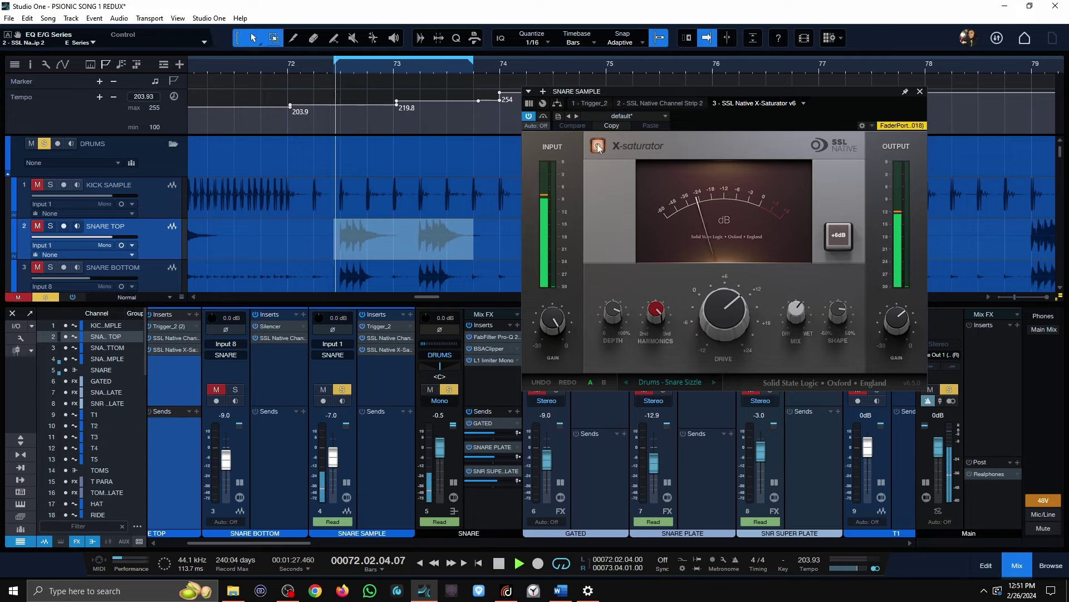
left_click(597, 146)
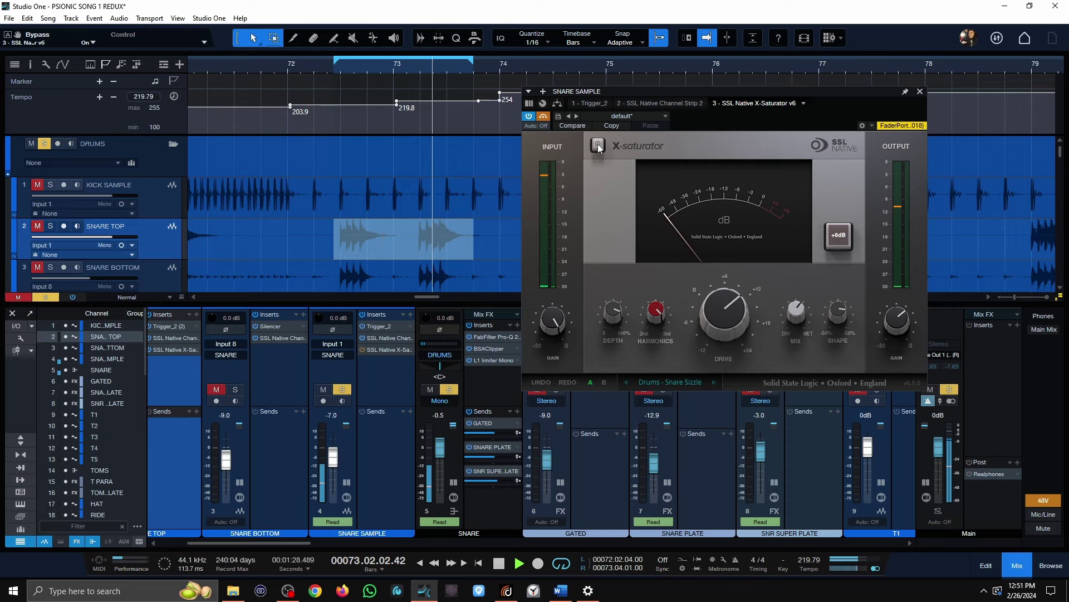
left_click(598, 146)
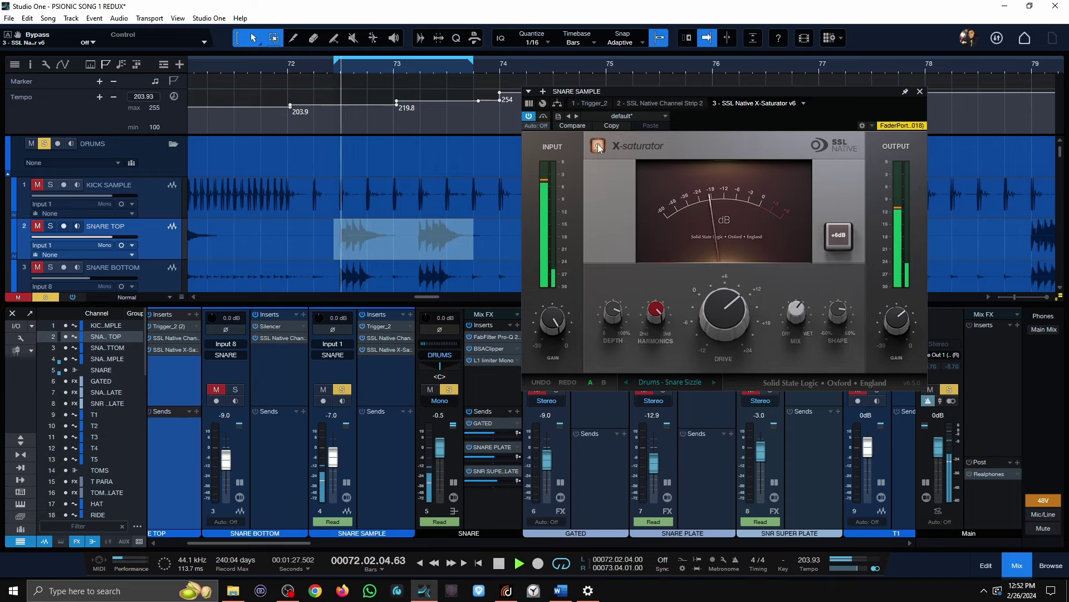
key("space")
Step: Clear all active solos and close the SNARE SAMPLE plug-in window
left_click(949, 390)
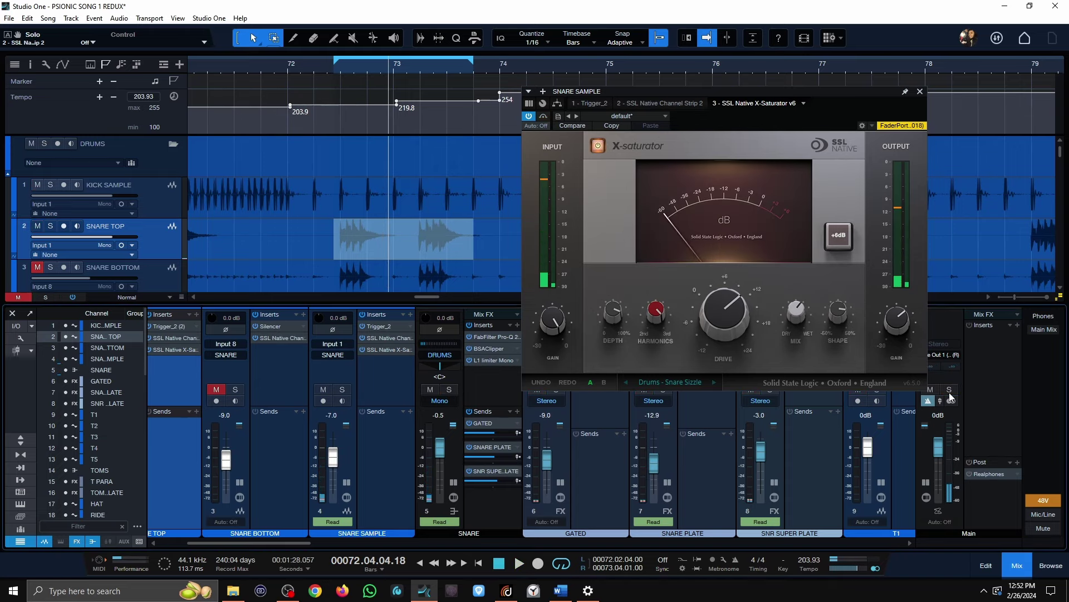
left_click(921, 91)
Step: Open FabFilter Pro-Q 2 on tom channel T1 and select both EQ bands to examine its low cut and low-mid dip
left_click_drag(233, 543, 323, 542)
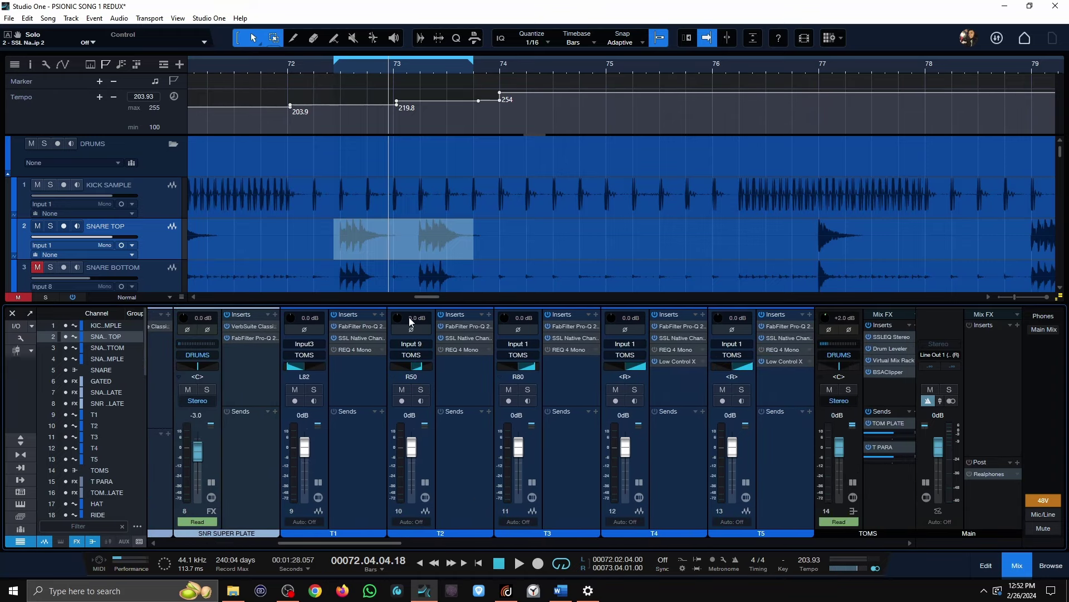
left_click(354, 326)
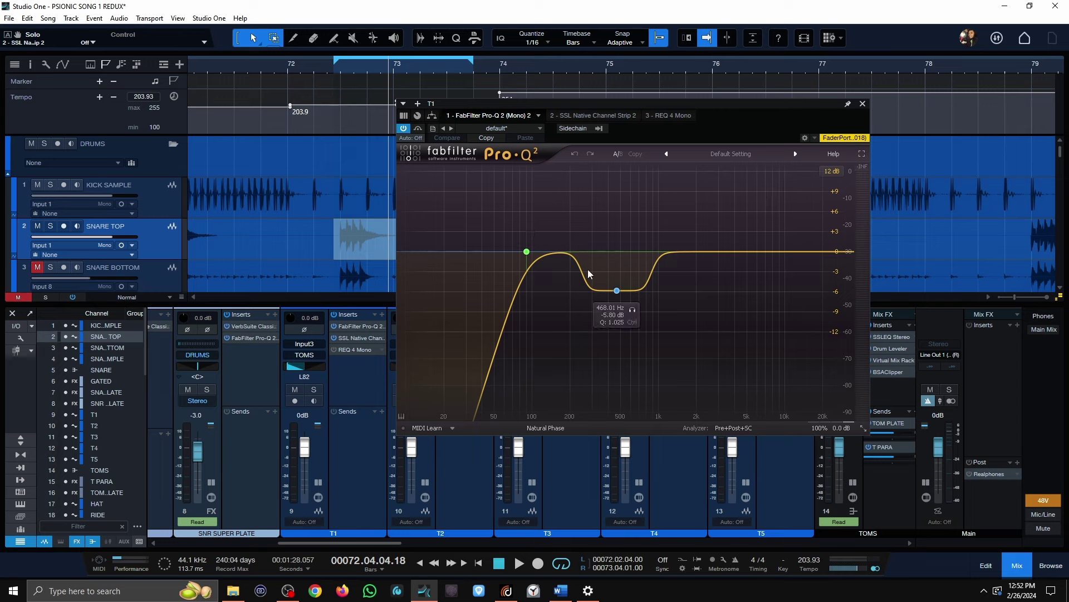
left_click_drag(707, 337, 527, 254)
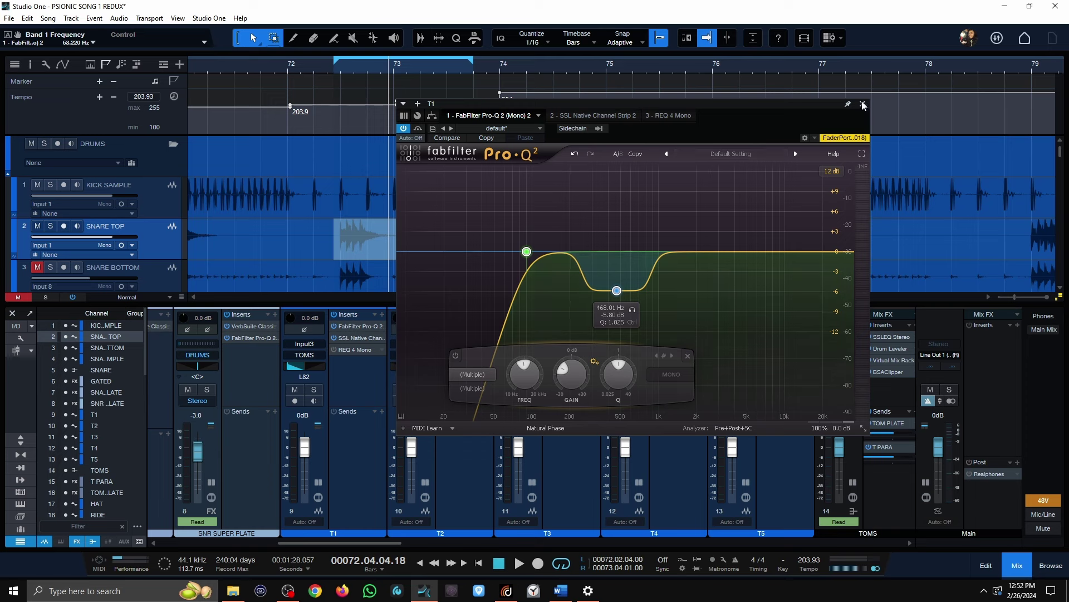
Step: Switch to T1's SSL Native Channel Strip 2 and examine its EQ gain and frequency settings
left_click(585, 115)
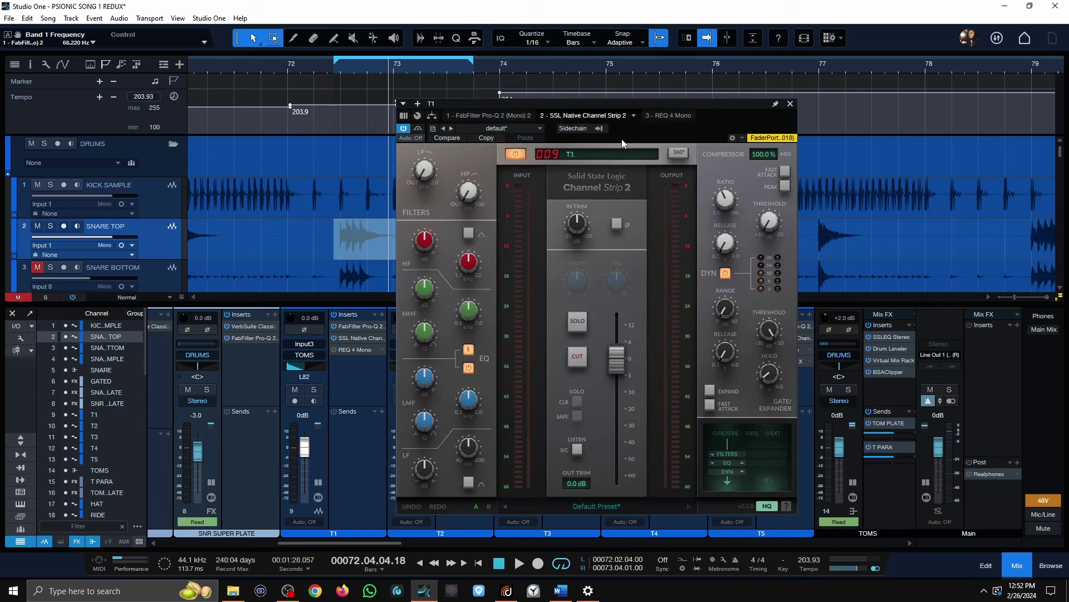
mouse_move(466, 272)
left_click_drag(540, 105, 431, 109)
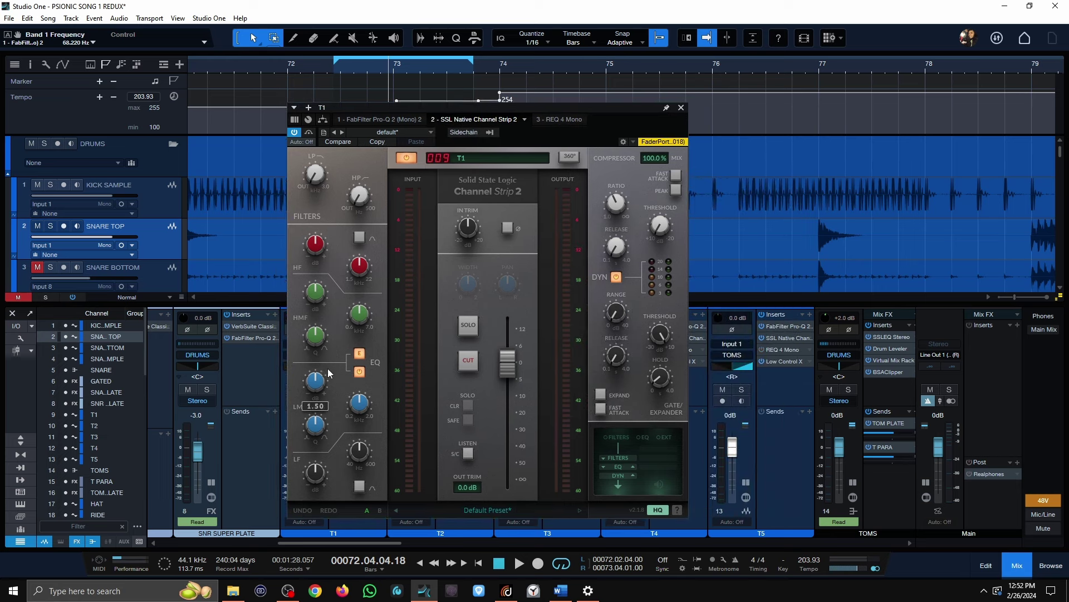
mouse_move(322, 365)
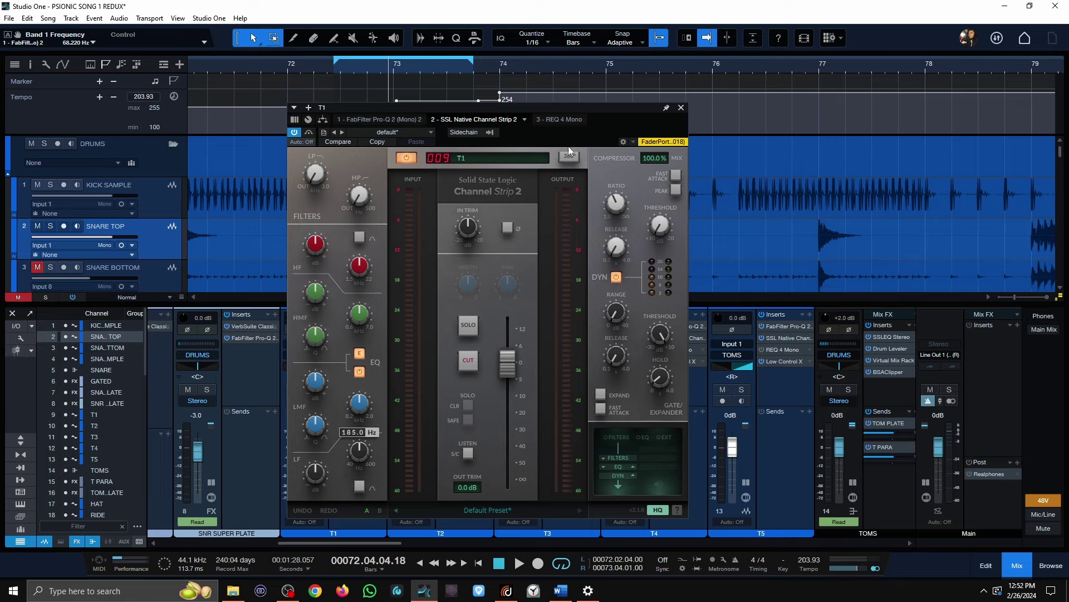
Step: Close T1's plug-in window, start the loop range at bar 72, and play the soloed T2 tom
left_click(681, 107)
left_click_drag(422, 64, 289, 68)
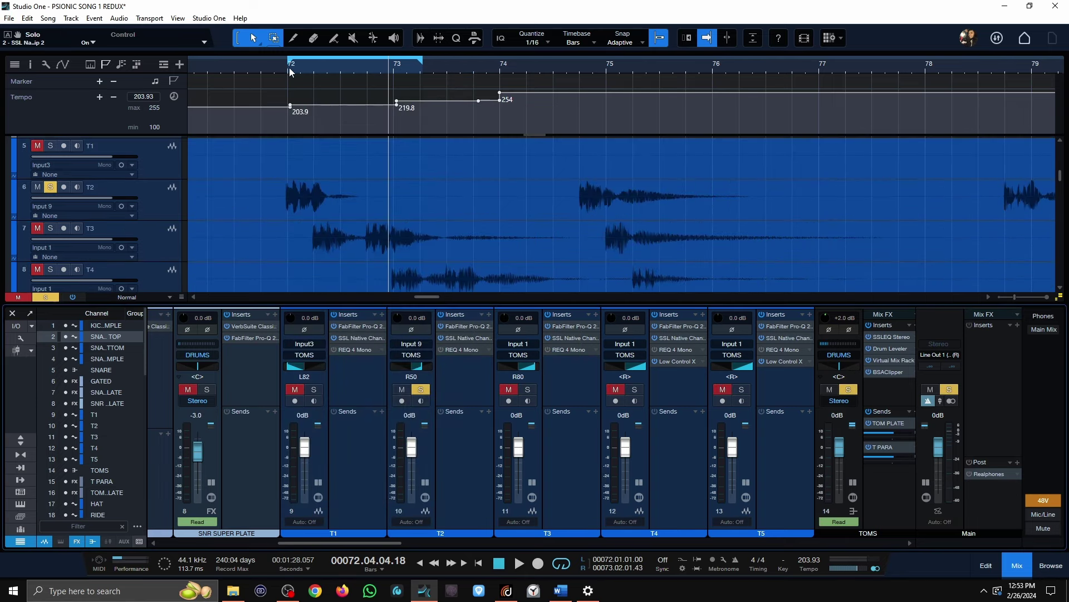
key("space")
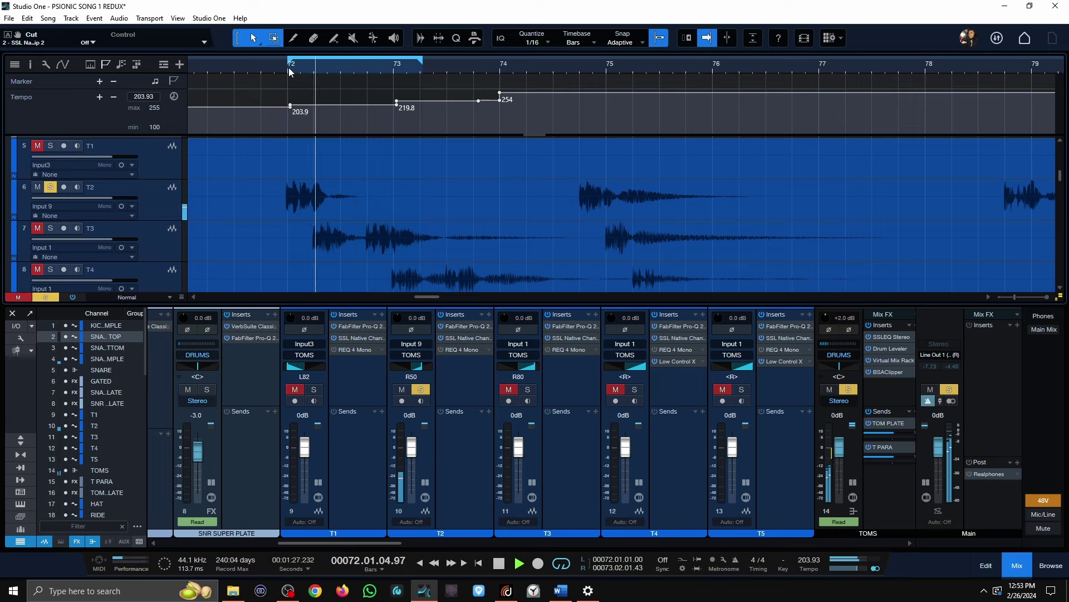
key("space")
Step: Open T2's FabFilter Pro-Q 2 and compare the tom's sound with the EQ bypassed and active, playing from bar 72
left_click(464, 325)
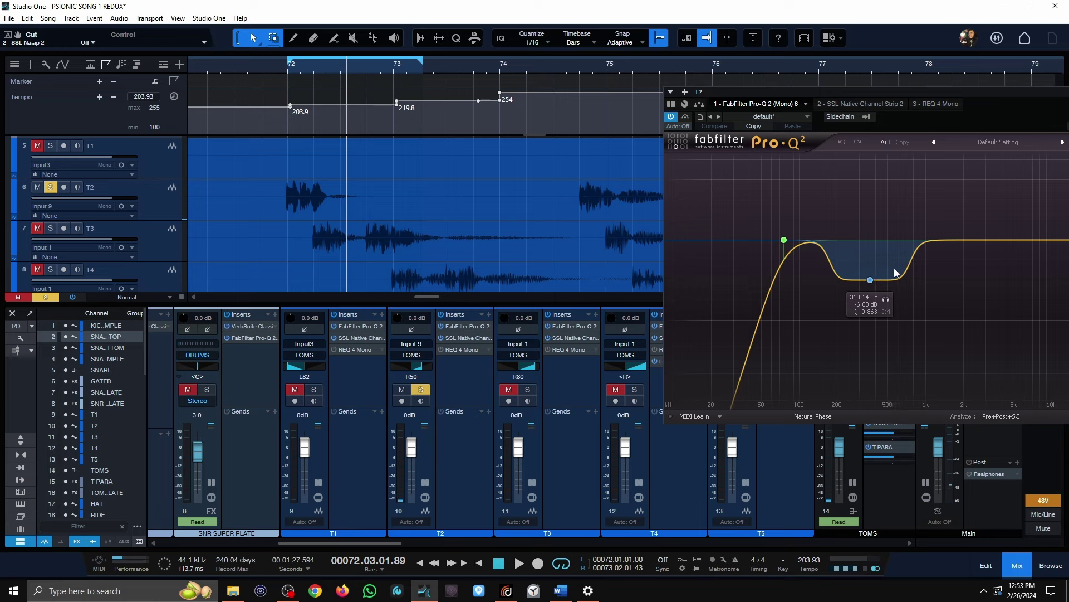
left_click(685, 116)
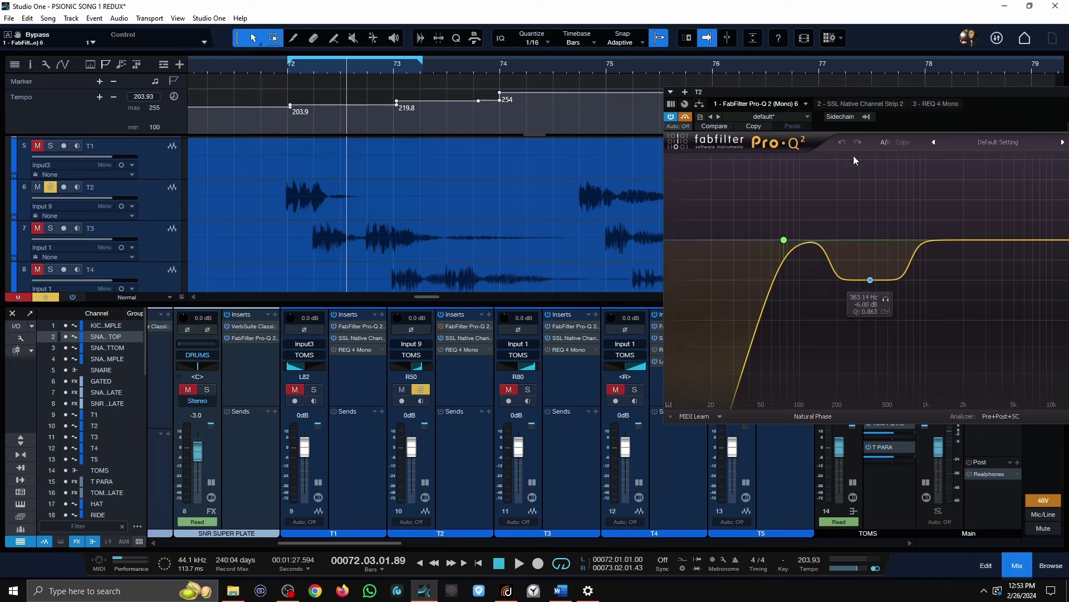
left_click(288, 68)
key("space")
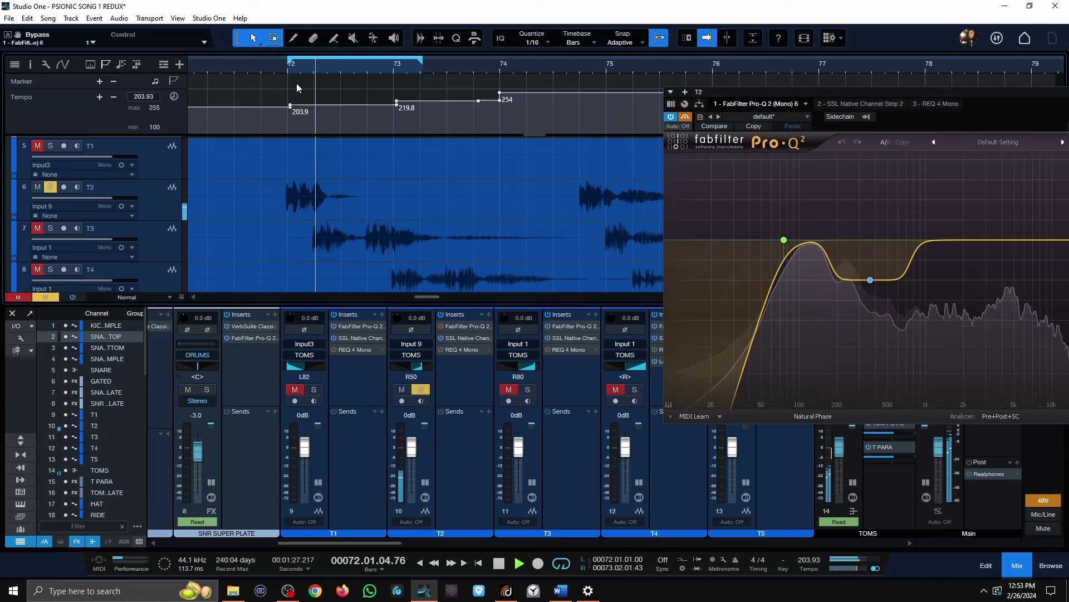
left_click(686, 116)
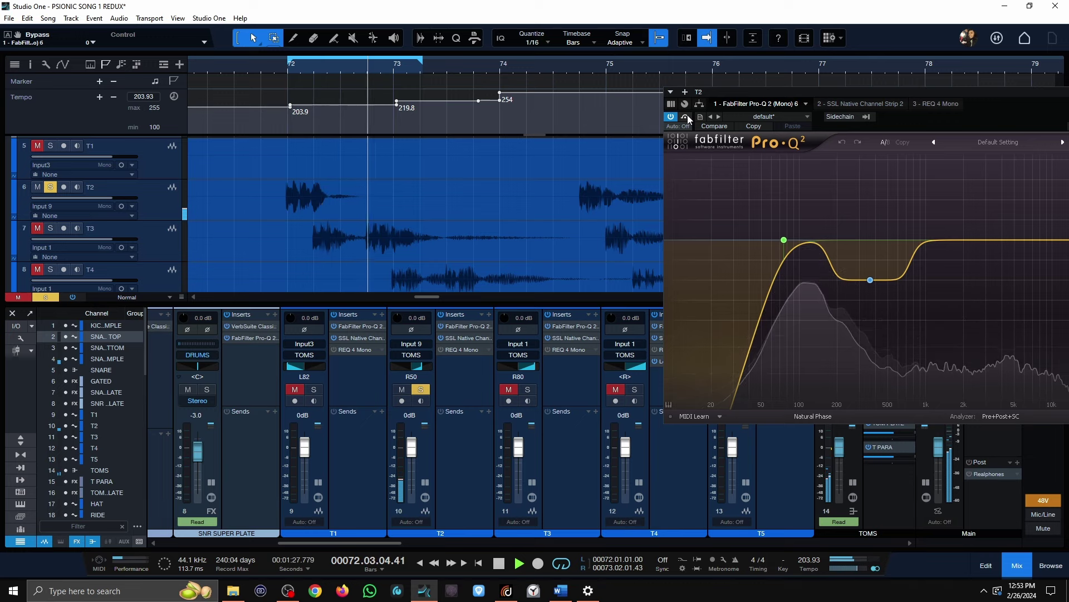
key("space")
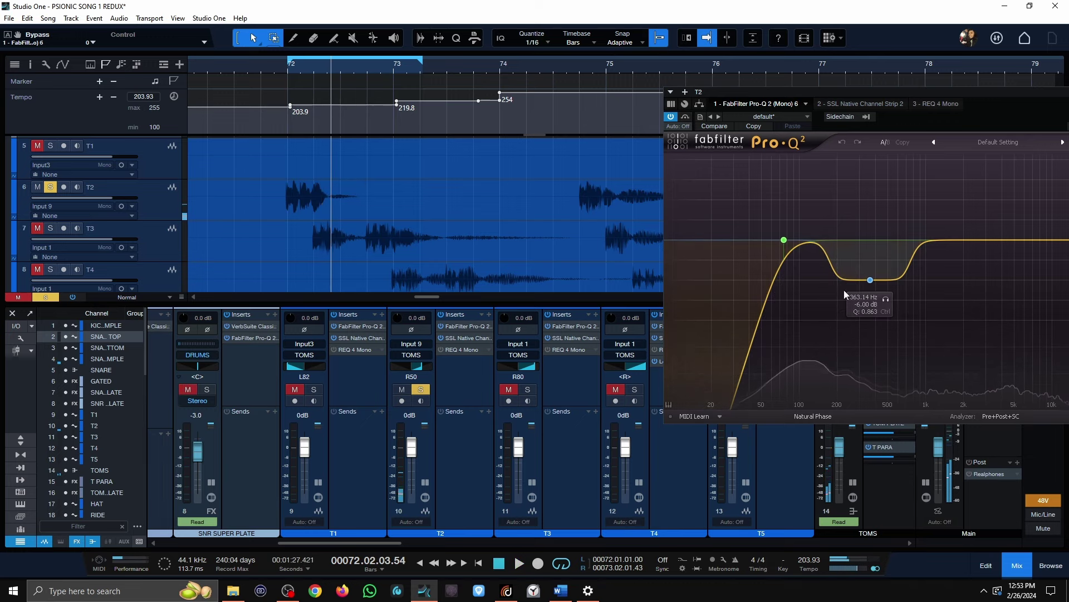
Step: Clear the T2 solo, then open Low Control X on T4 to examine its Enhance and Output settings and close it
left_click(372, 329)
left_click(419, 389)
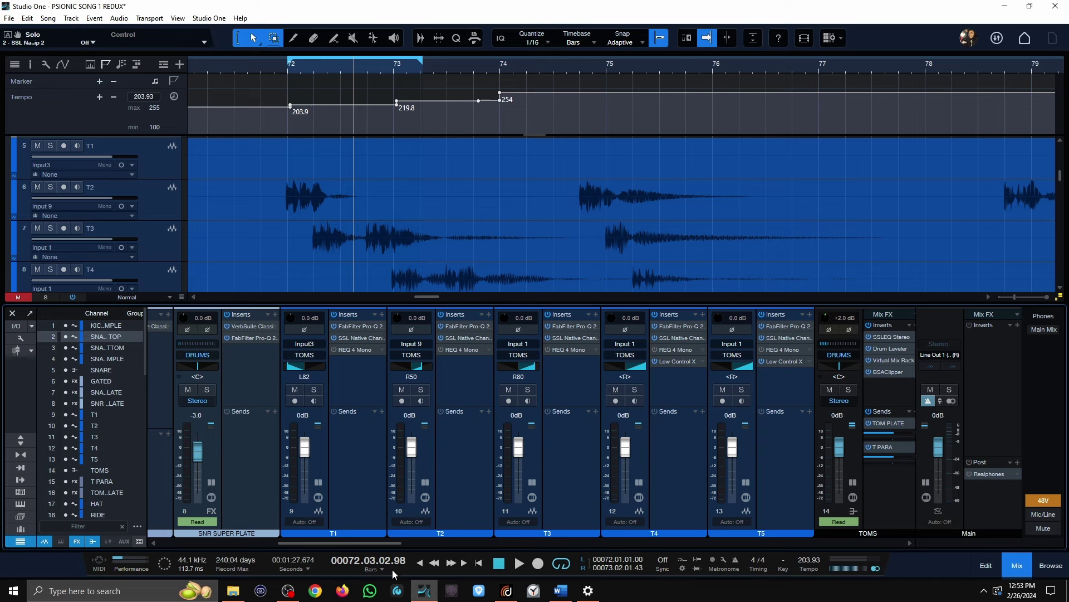
left_click_drag(399, 547, 441, 543)
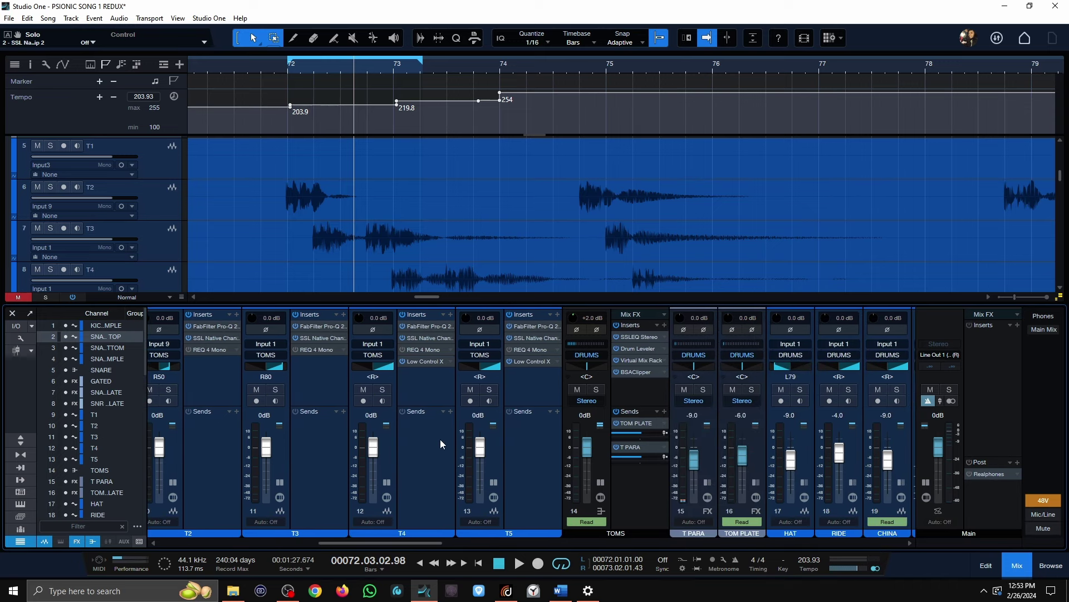
left_click(415, 361)
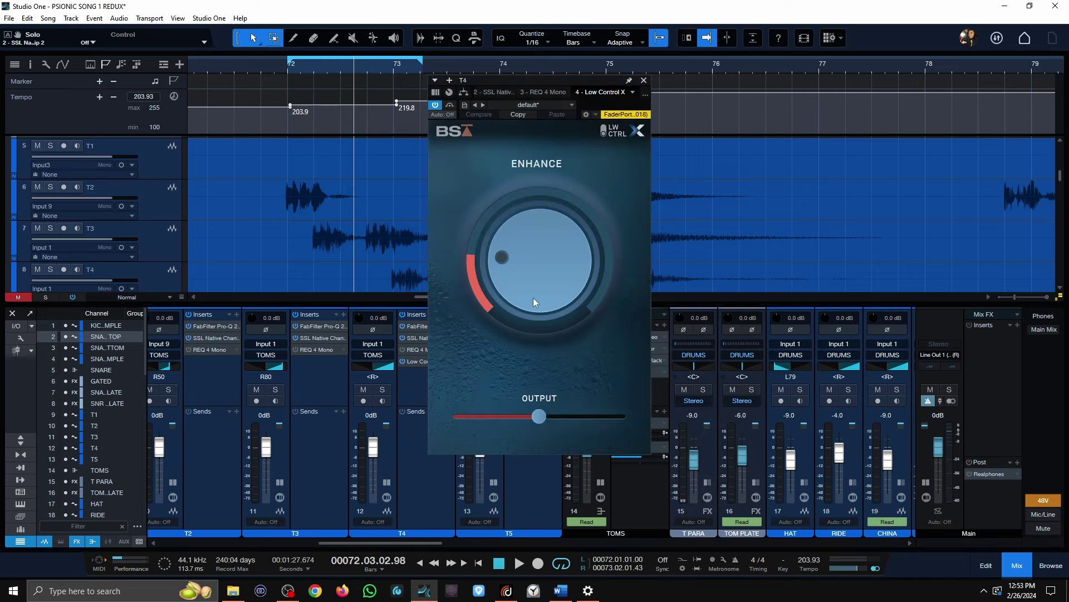
left_click(644, 82)
Step: Solo the T4 and T5 toms and play their fill from bar 48
scroll(582, 195, "down", 2)
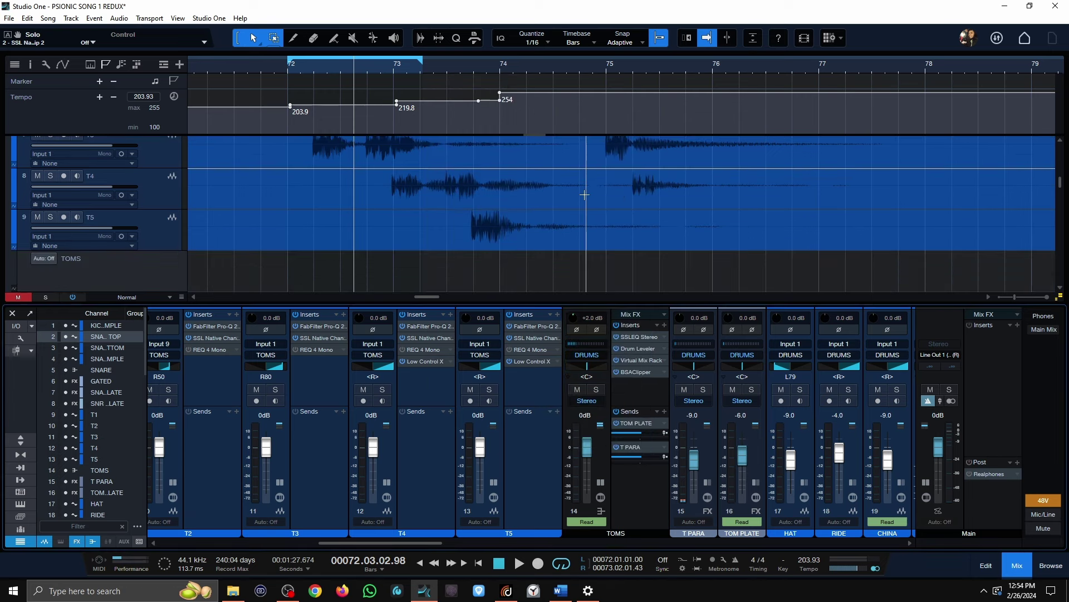
scroll(578, 62, "down", 5)
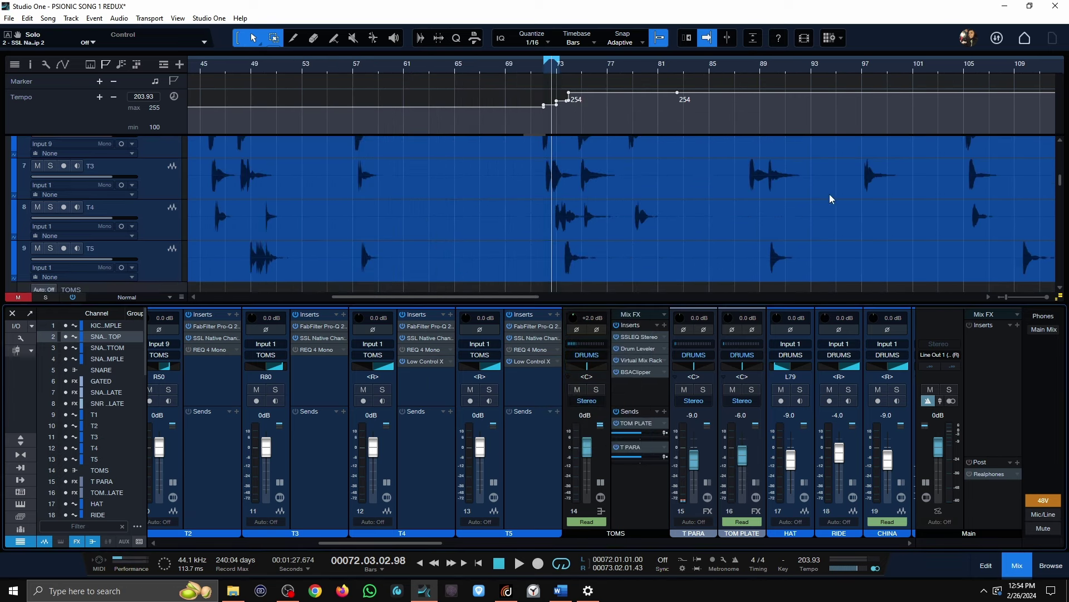
left_click_drag(394, 256, 227, 256)
left_click(455, 266)
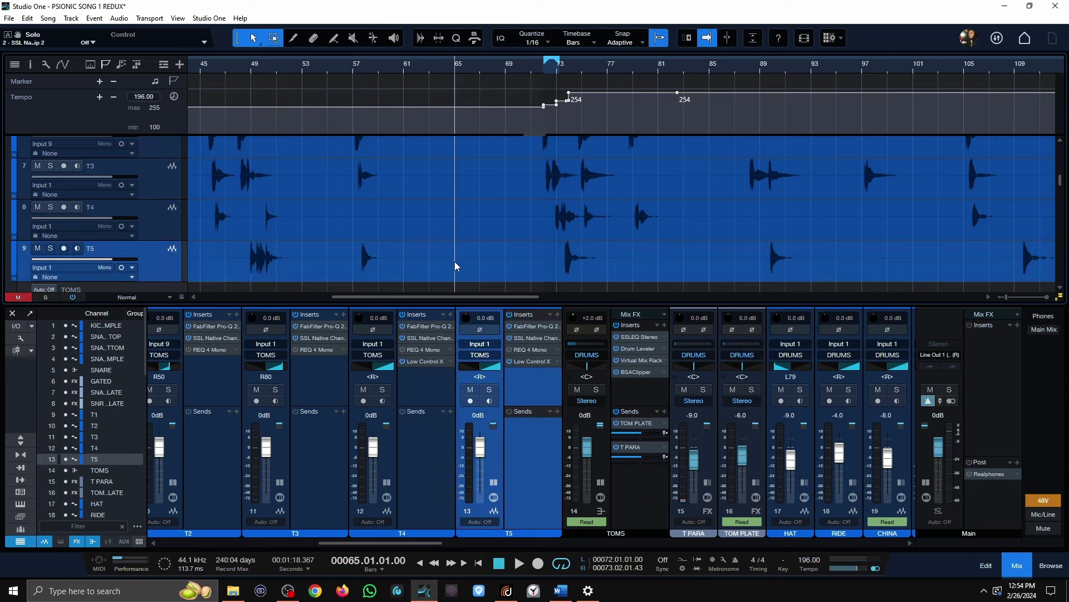
left_click(240, 67)
left_click(382, 389)
left_click(489, 390)
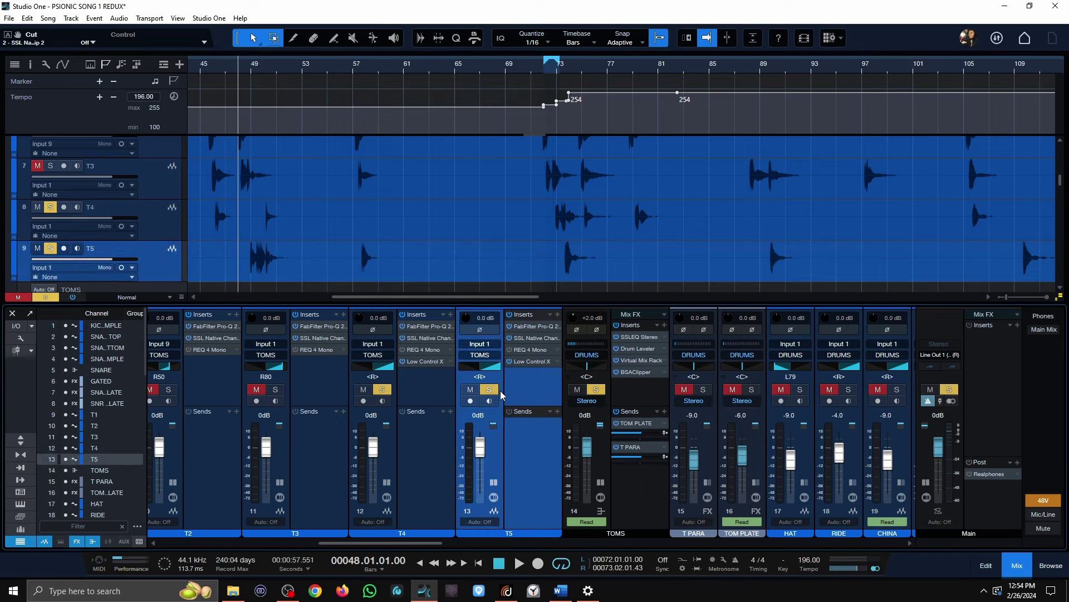
scroll(262, 65, "up", 5)
key("space")
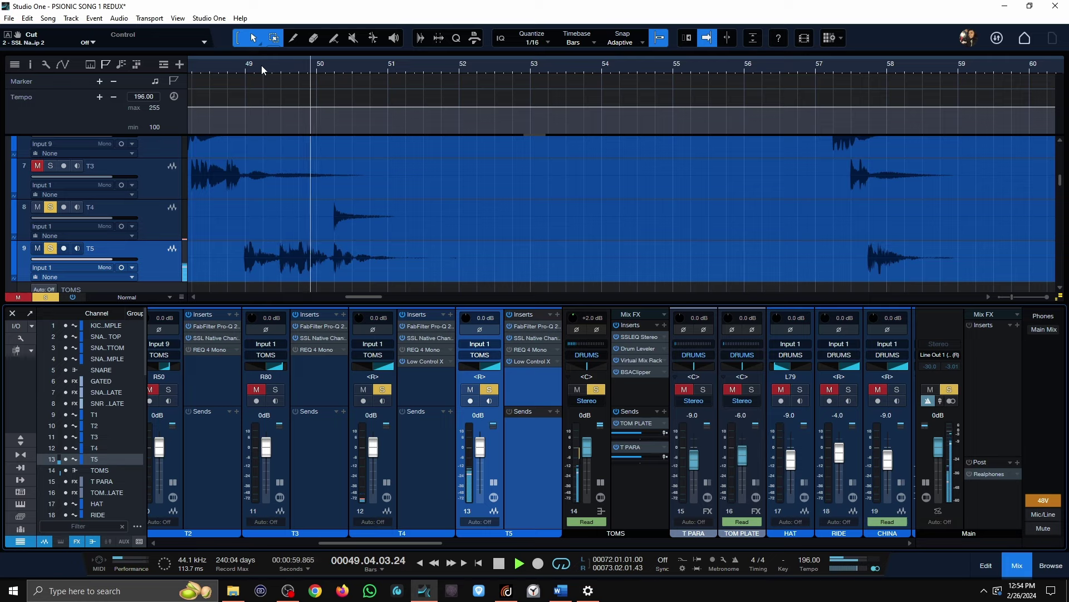
key("space")
Step: Select channels T4 and T5 together and replay their hits around bar 50 several times
left_click(325, 66)
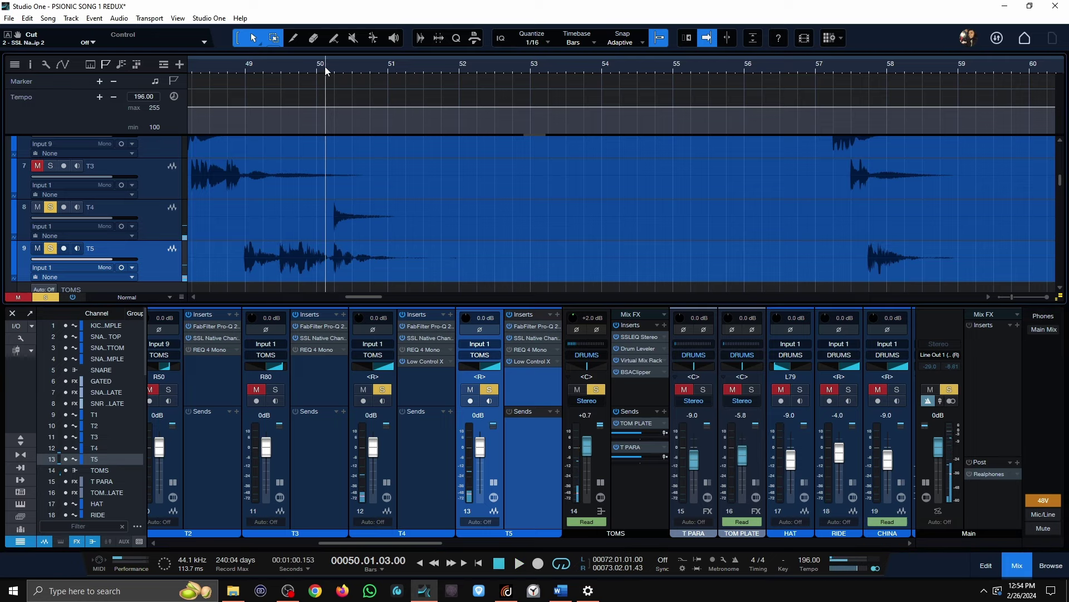
left_click(426, 379, "ctrl")
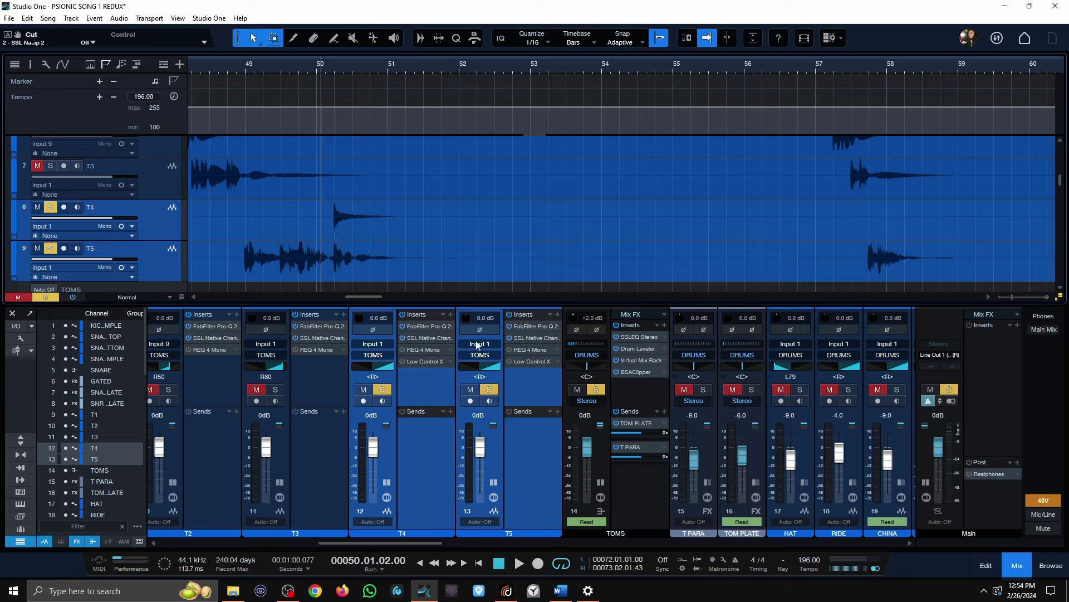
key("space")
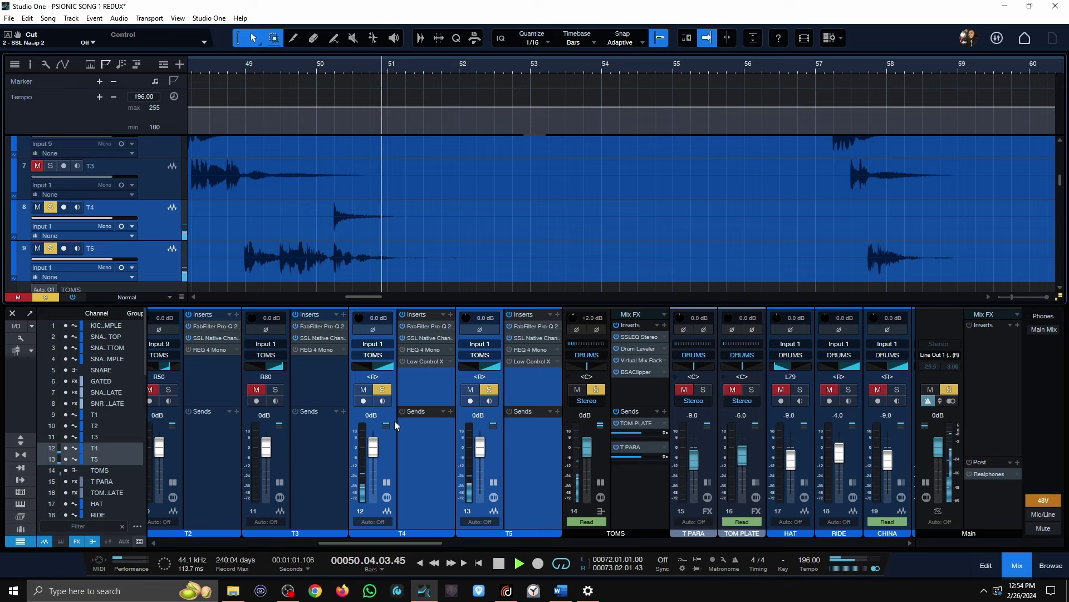
left_click(329, 62)
key("space")
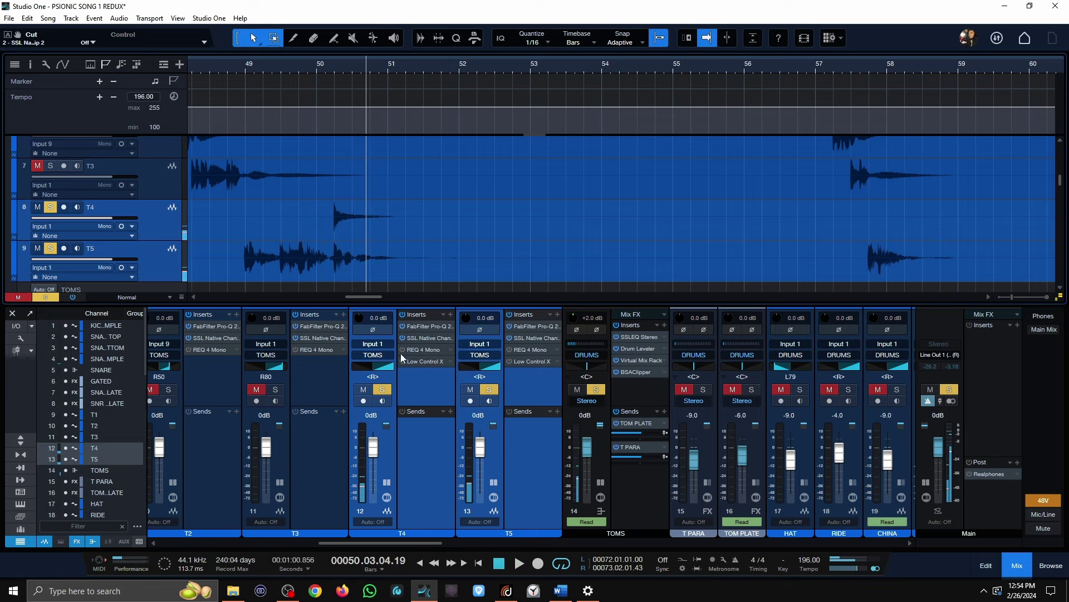
left_click(321, 66)
key("space")
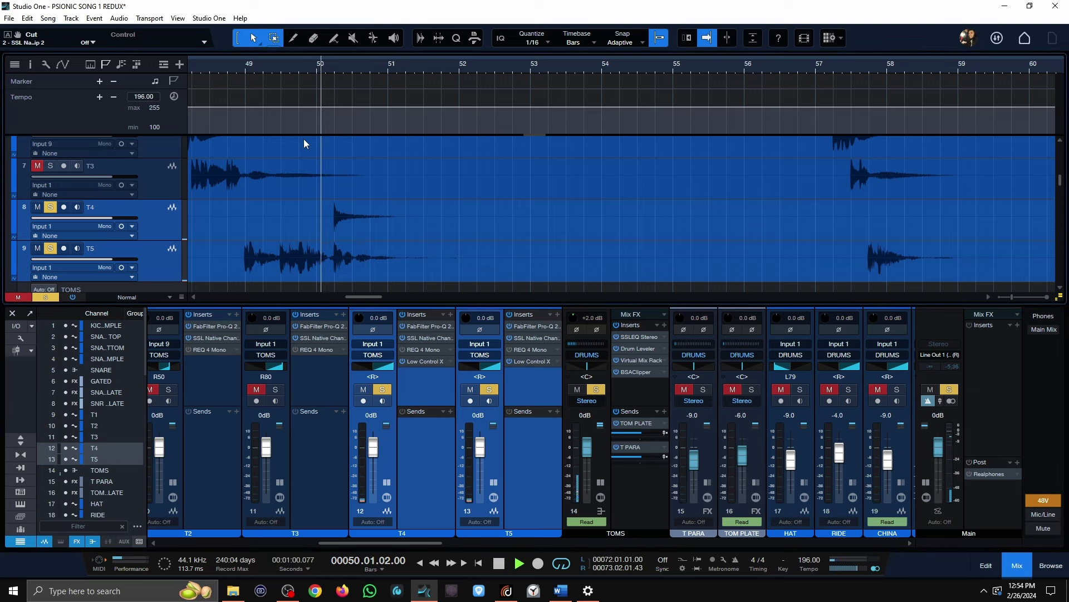
left_click(318, 67)
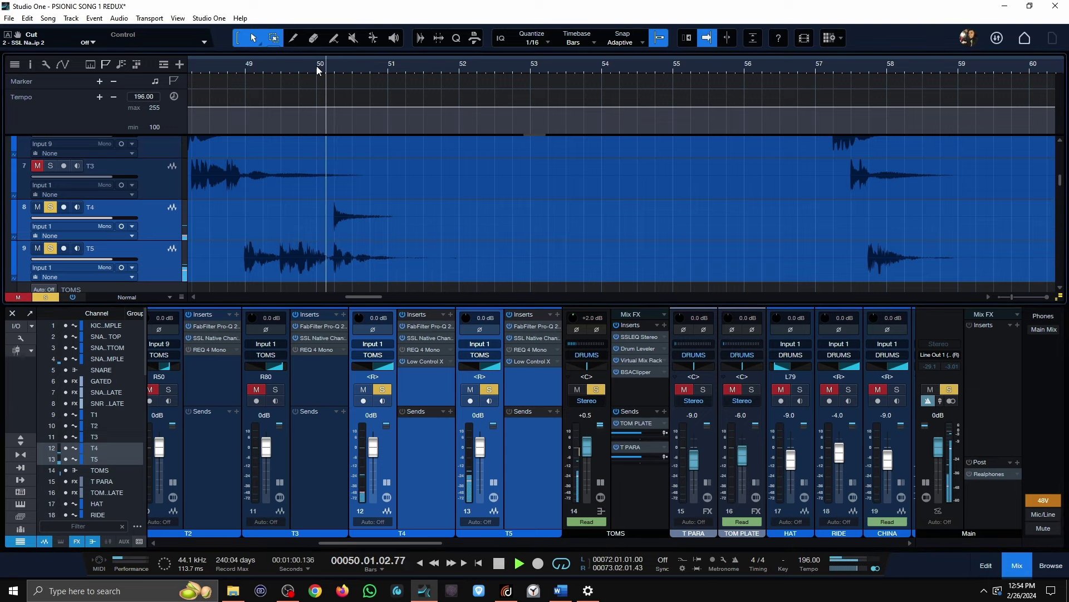
key("space")
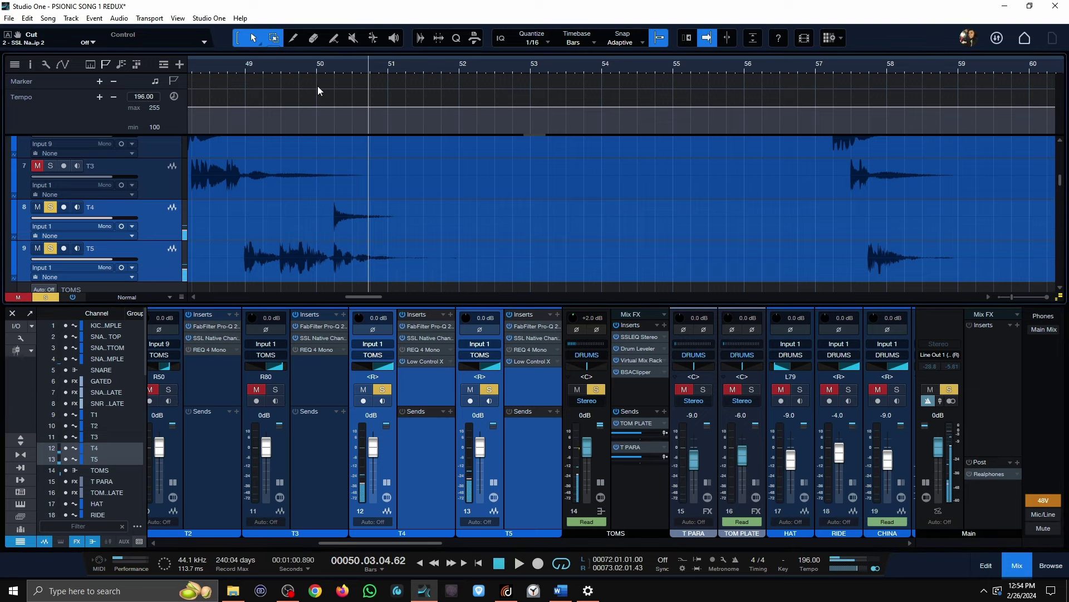
Step: Solo the TOMS bus and open its SSLEQ Stereo to examine the high-mid gain and high-frequency settings
left_click(594, 391)
left_click_drag(944, 92, 602, 102)
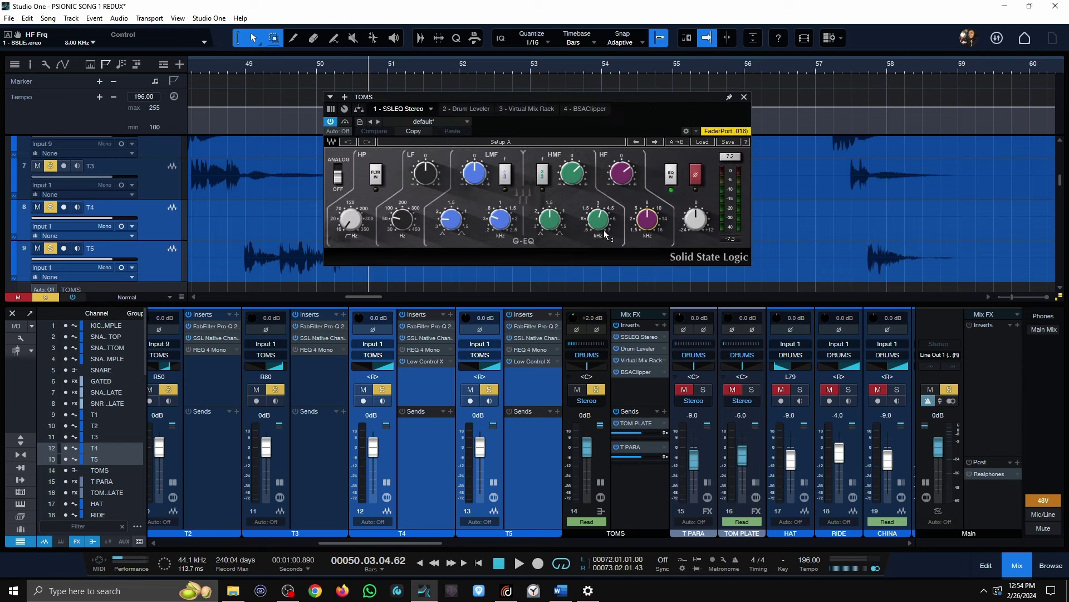
left_click(579, 182)
left_click(743, 97)
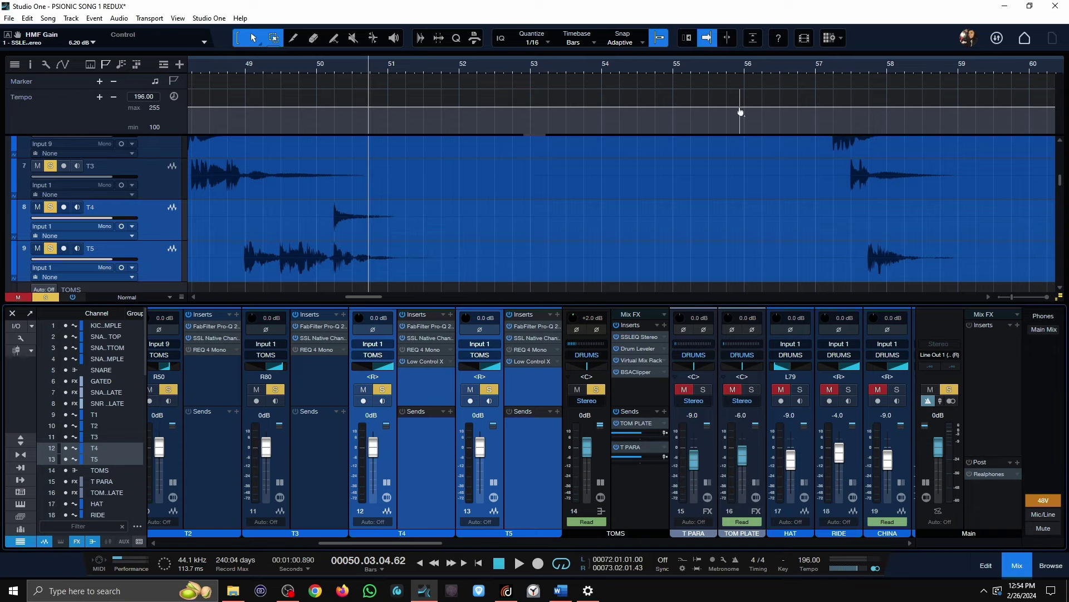
left_click(639, 336)
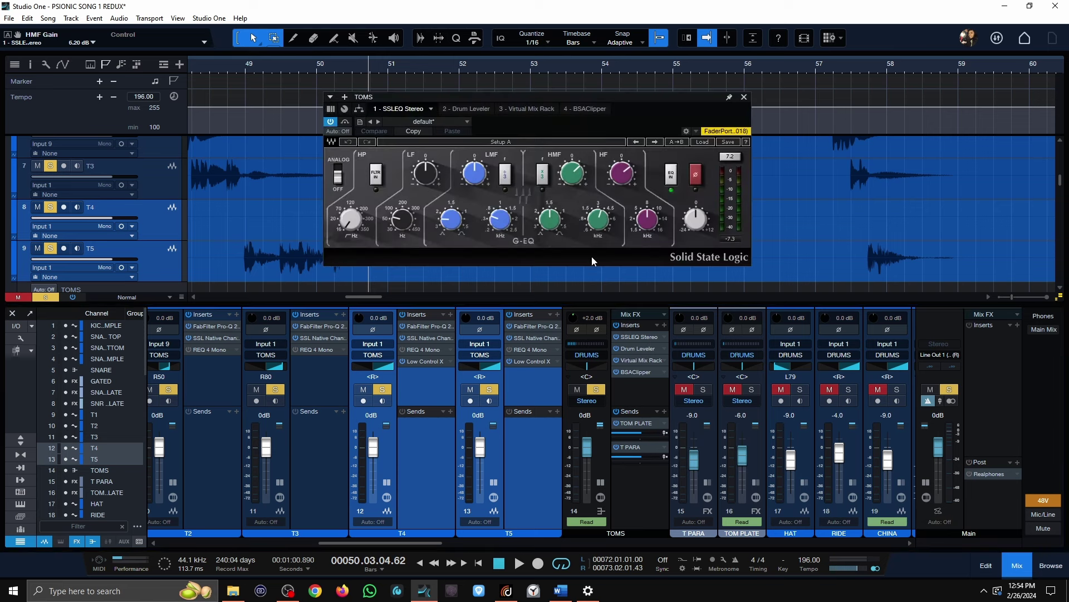
Step: Open Virtual Mix Rack on the TOMS bus and play the toms from bar 45 to examine FG-Stress and Revival's Shimmer
left_click(642, 360)
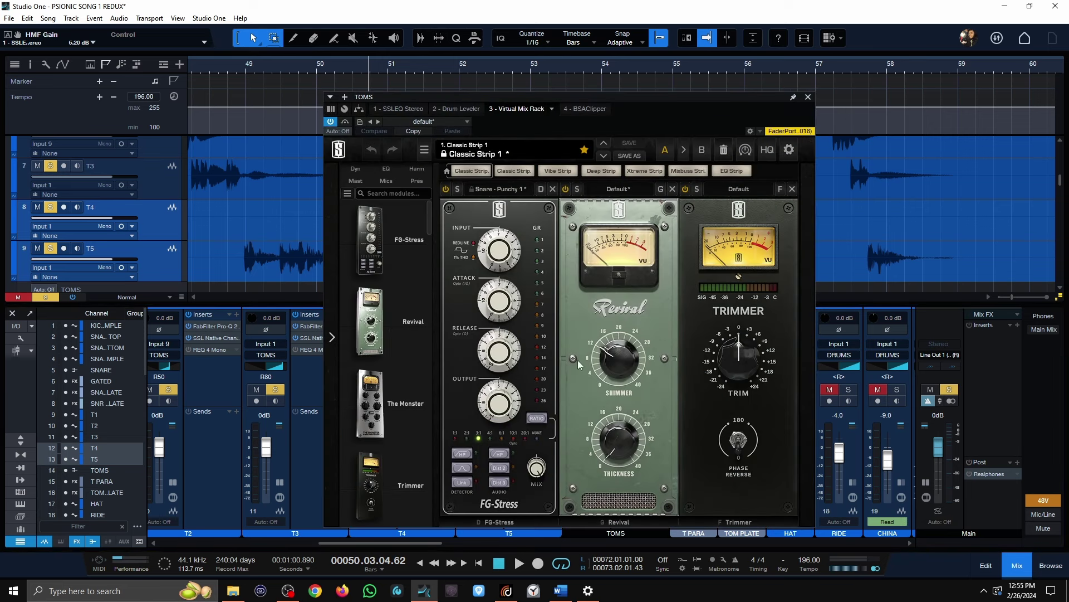
scroll(379, 75, "down", 5)
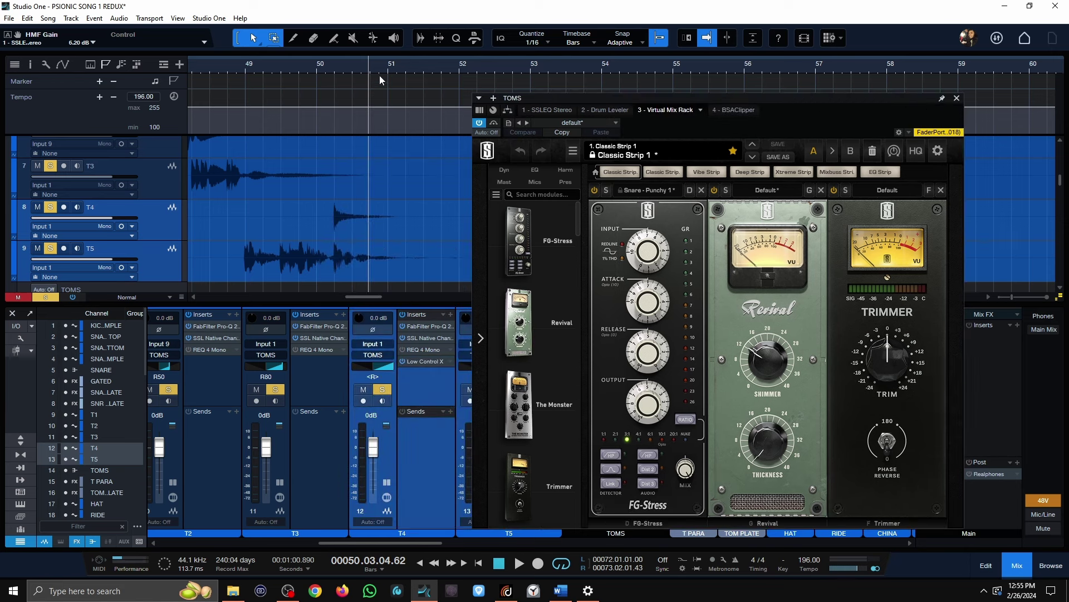
scroll(349, 190, "up", 2)
scroll(356, 198, "down", 3)
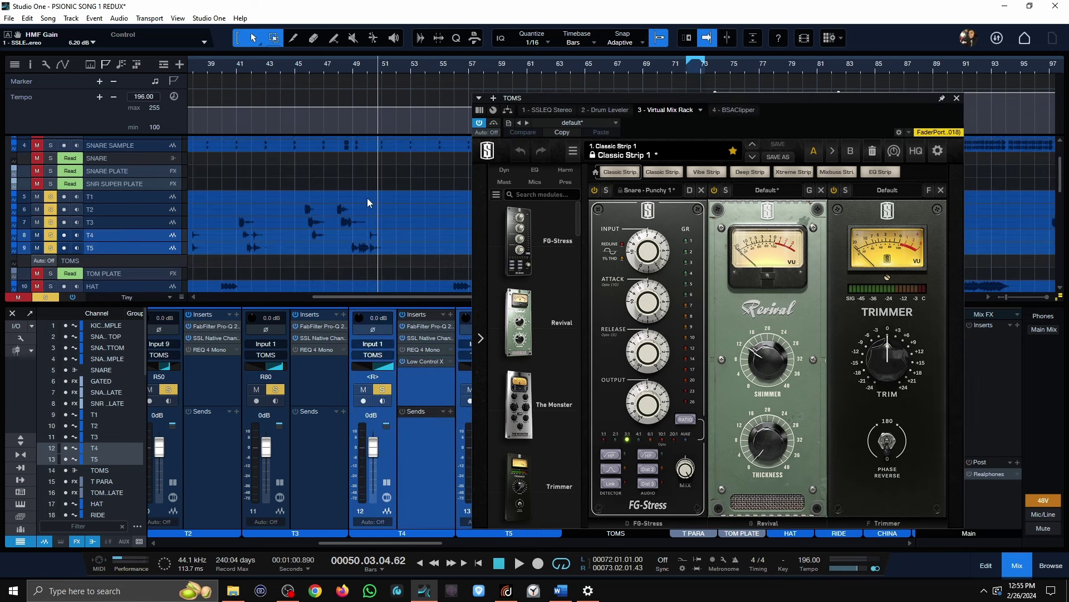
left_click(297, 71)
key("space")
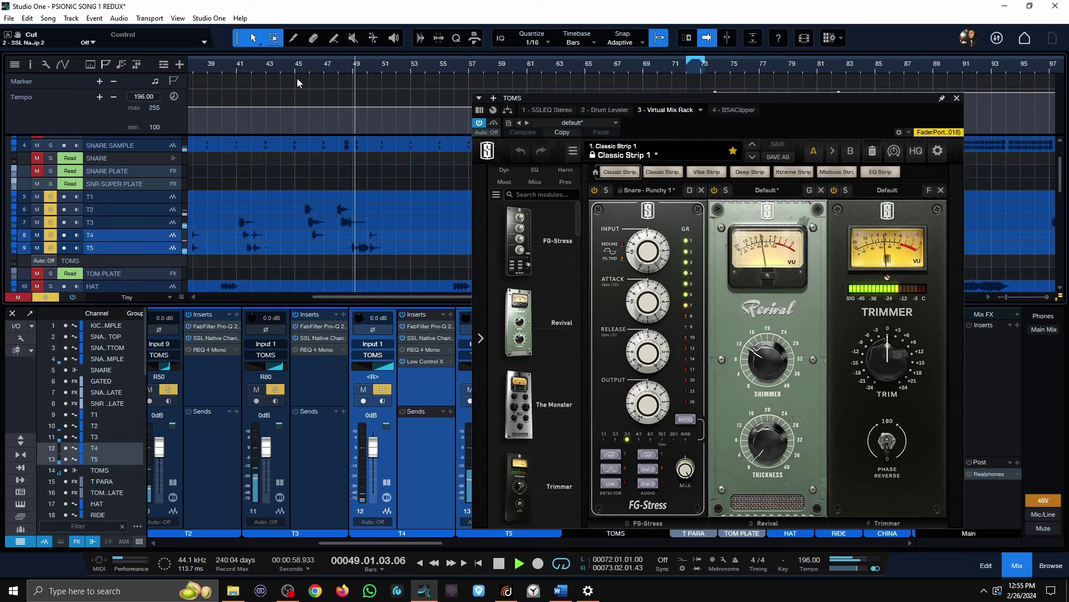
key("space")
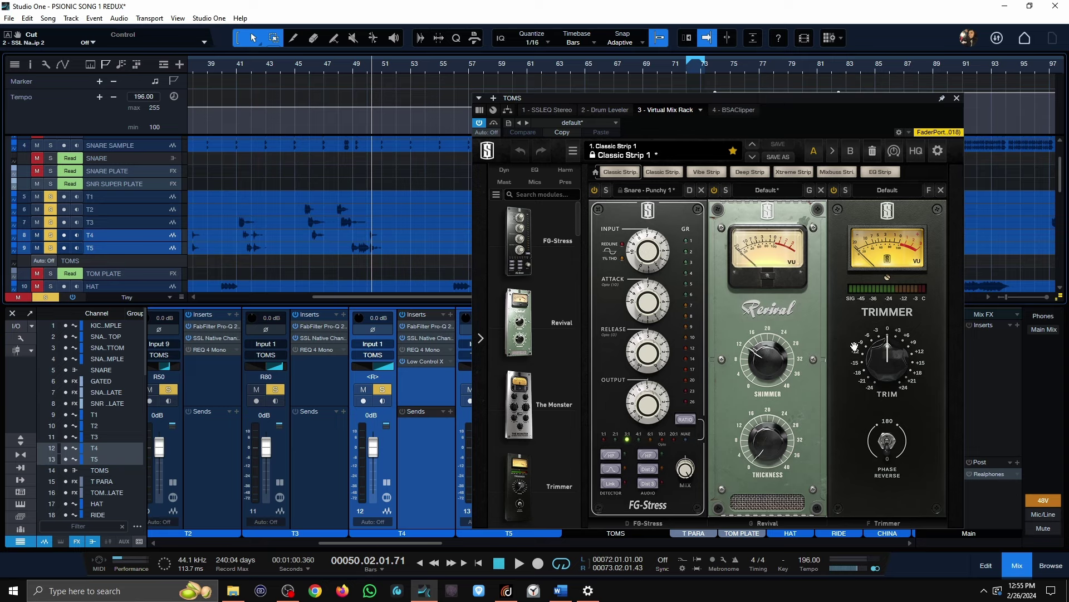
left_click(789, 365)
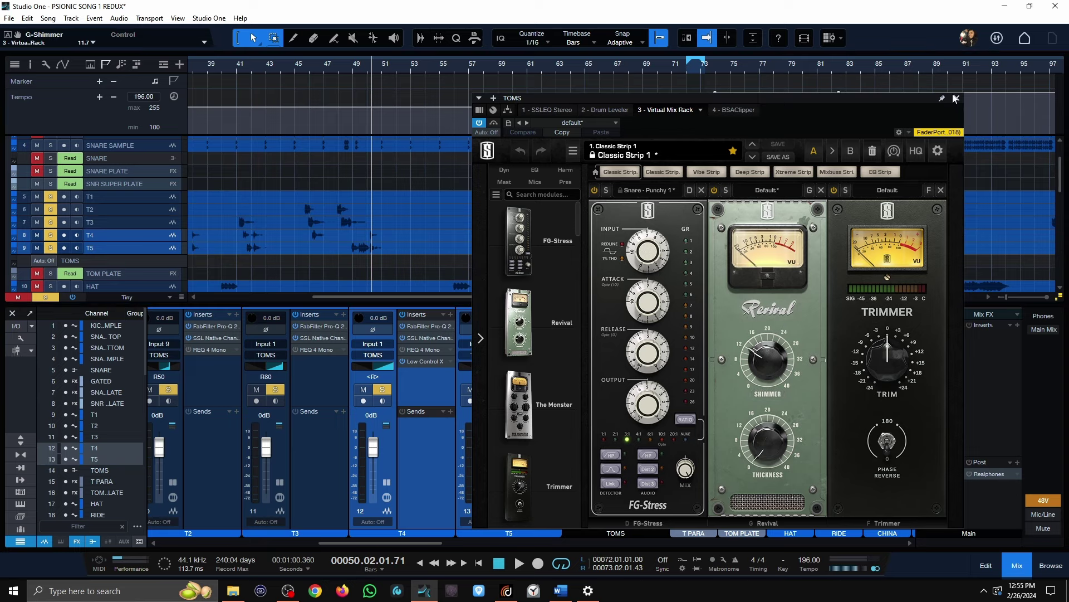
Step: Switch to the TOMS bus's BSAClipper and play the toms from bar 45 to examine the clipping
left_click(731, 110)
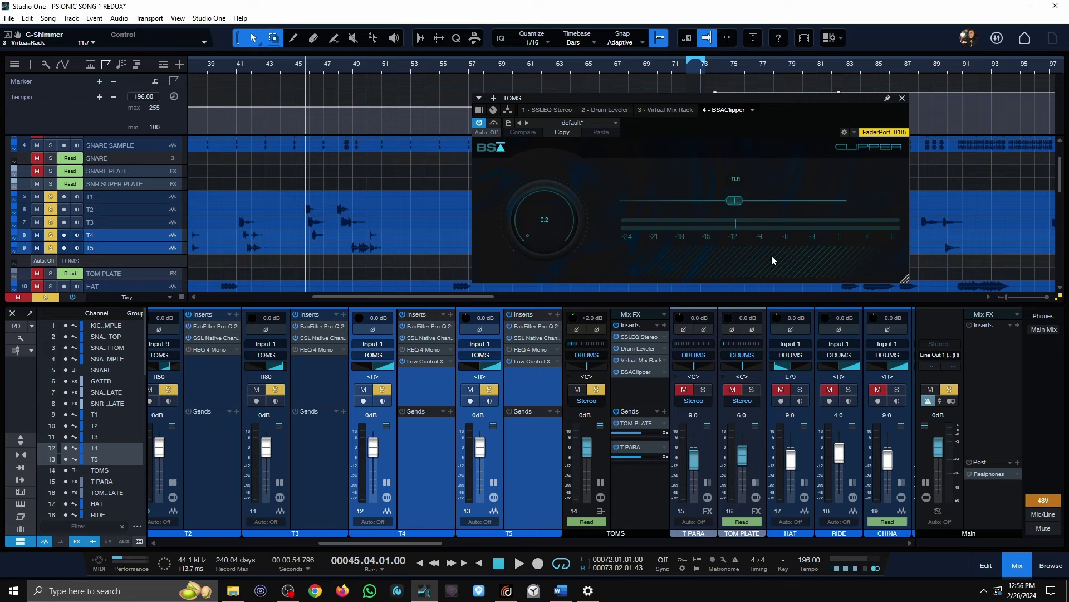
scroll(376, 543, "left", 1)
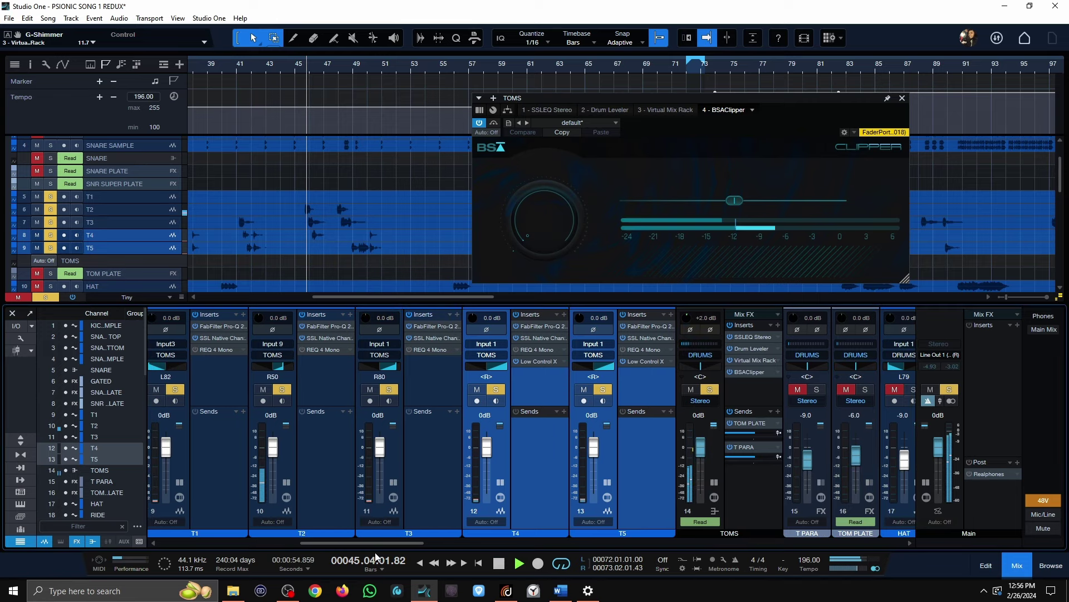
key("space")
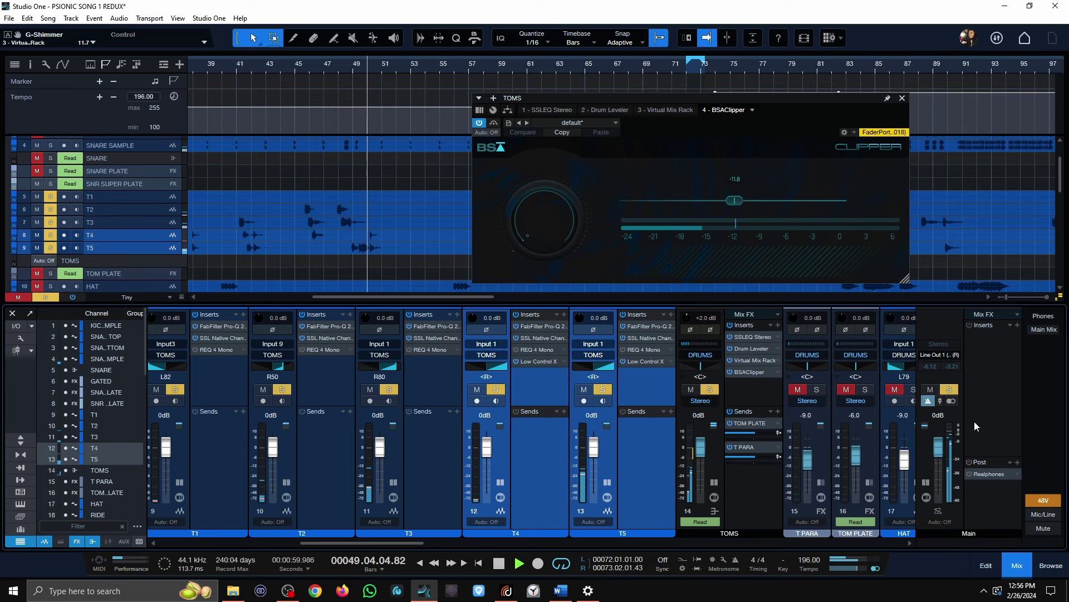
key("space")
Step: Open FabFilter Pro-Q 2 on the OHS channel with solos cleared and select its low cut band to examine the settings
scroll(961, 400, "right", 5)
left_click(533, 327)
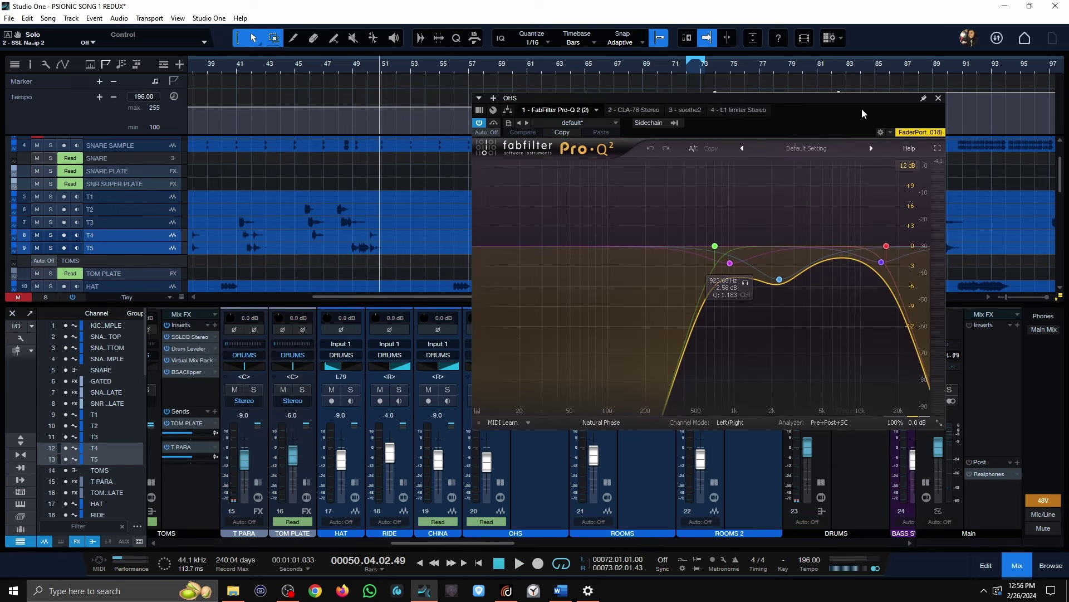
left_click_drag(861, 109, 784, 116)
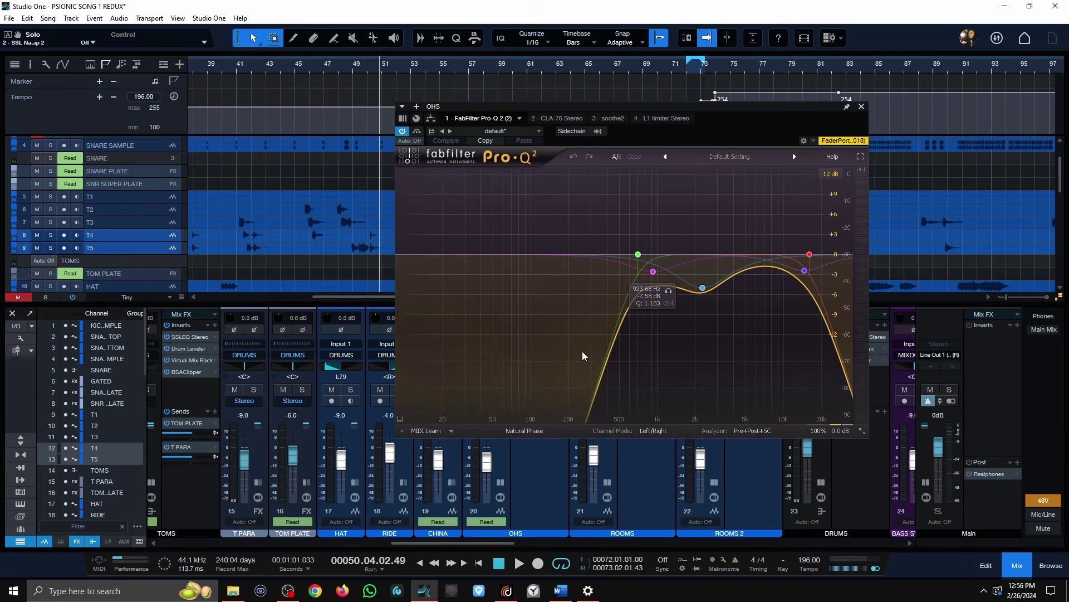
left_click(638, 255)
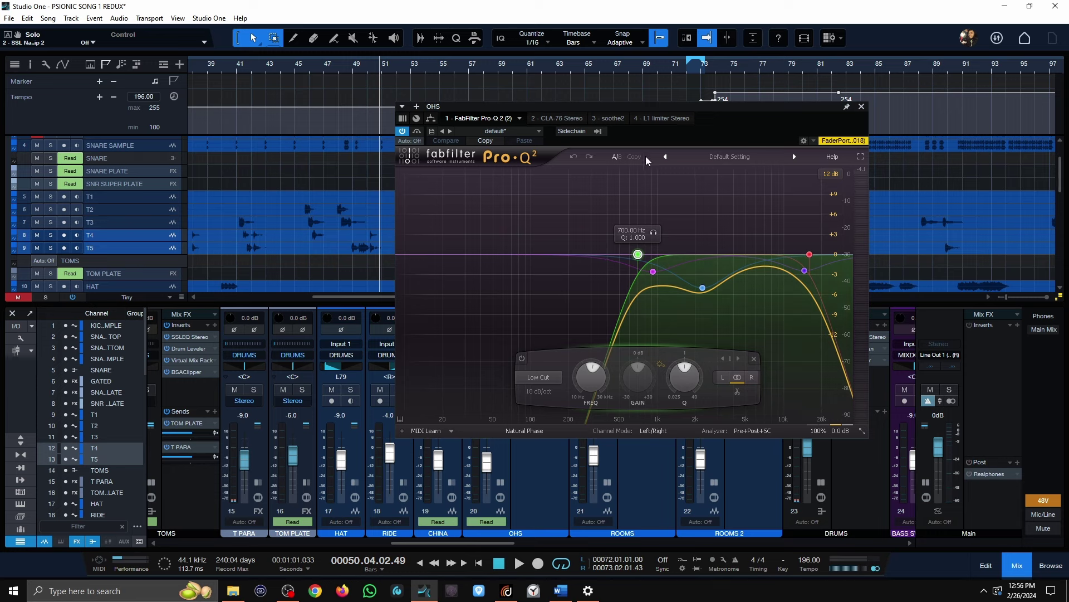
Step: Solo the OHS channel and play the overheads from bar 45 to examine Pro-Q 2's EQ curve
left_click_drag(734, 116, 754, 84)
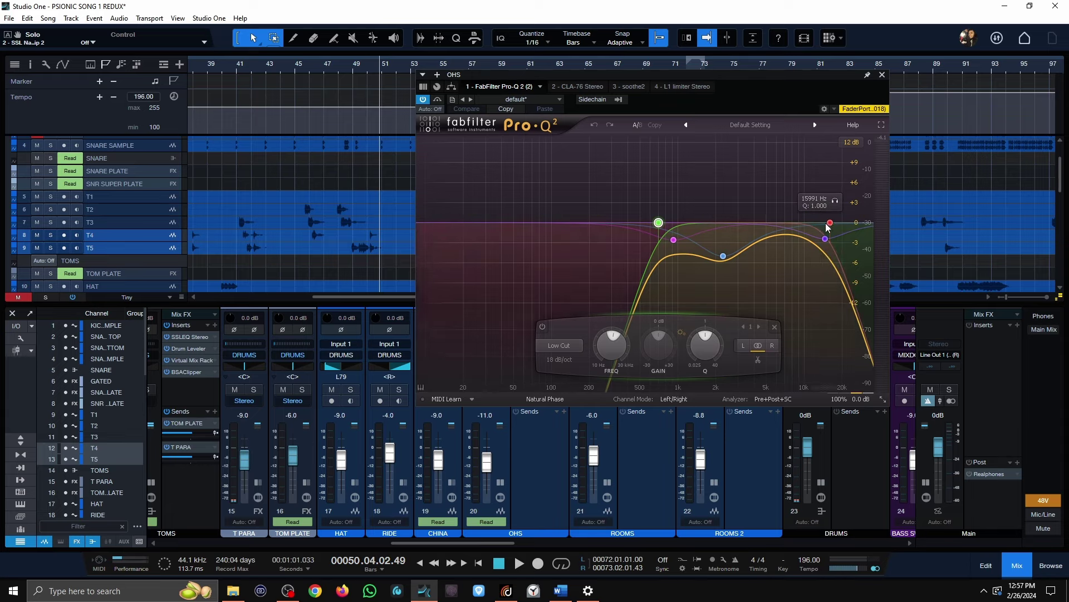
left_click_drag(792, 75, 971, 85)
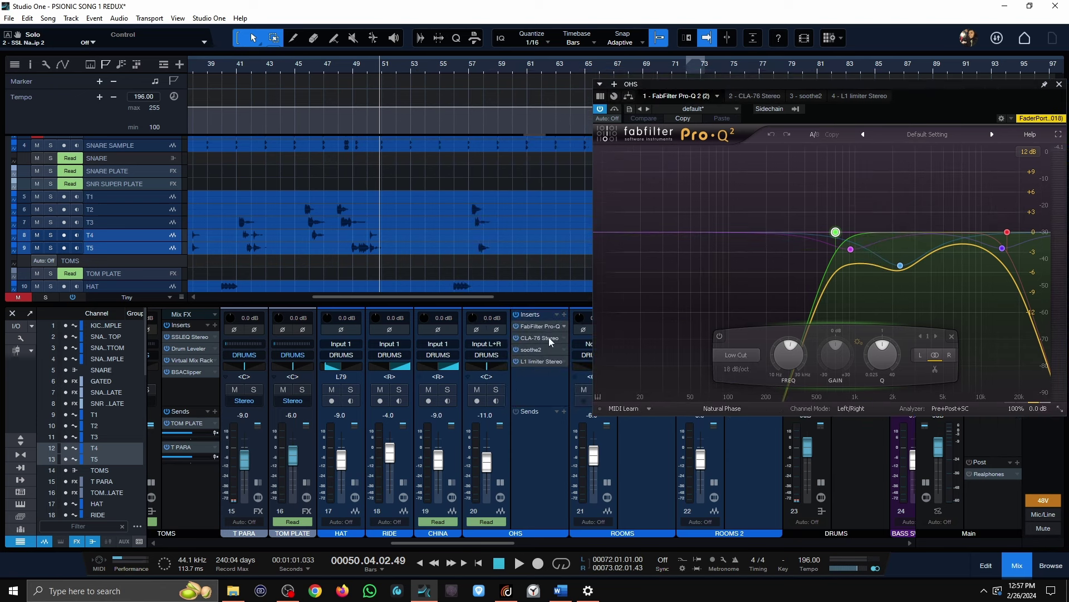
left_click(496, 392)
left_click(301, 70)
key("space")
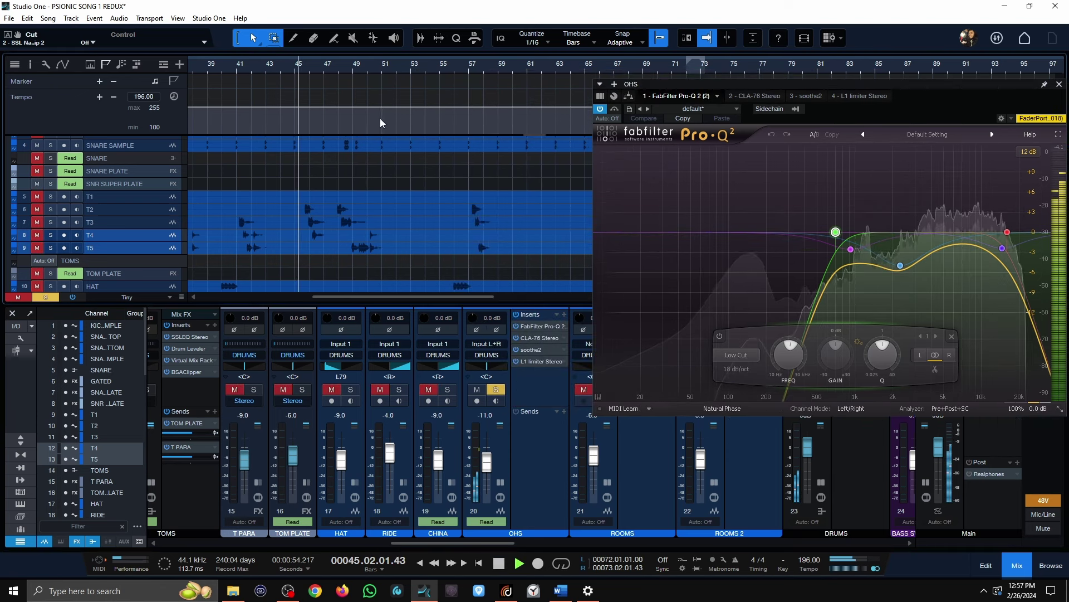
Step: Play the overheads with Pro-Q 2 bypassed, re-engage it for comparison, and select its high-frequency bell band
left_click(616, 109)
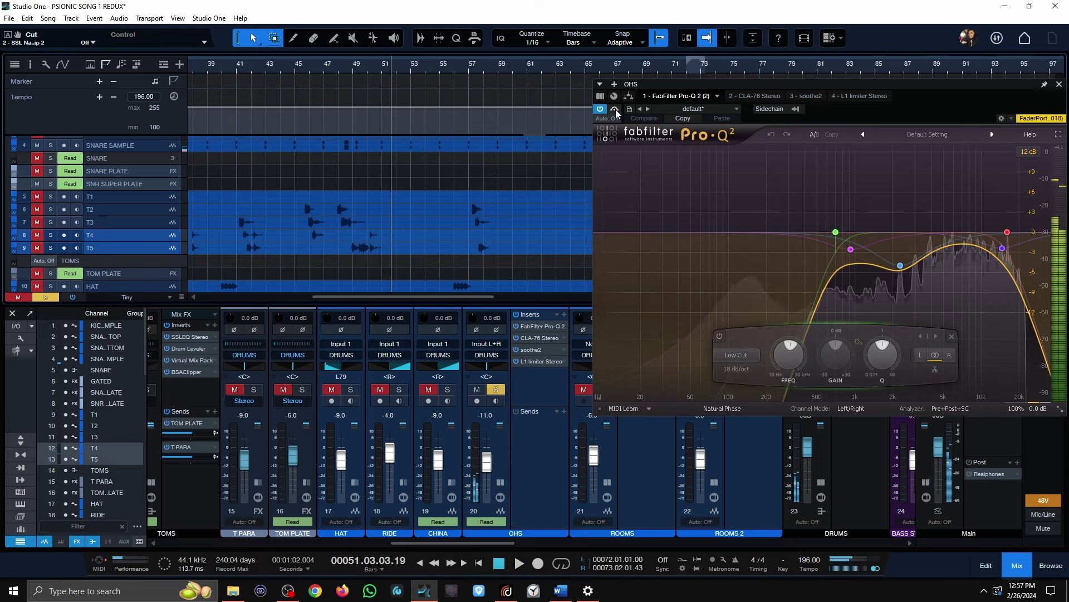
key("space")
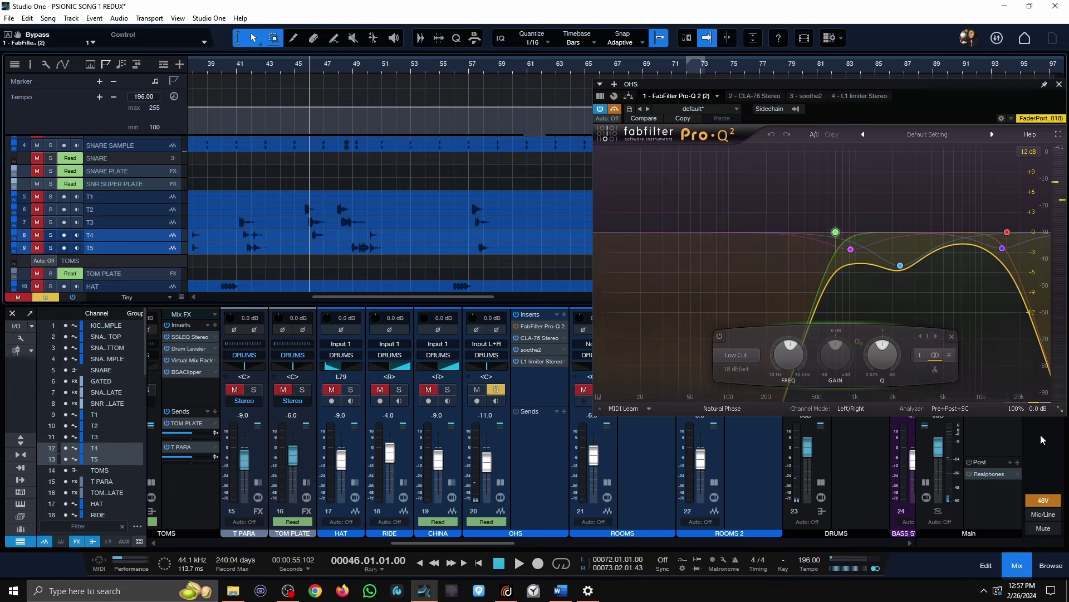
key("space")
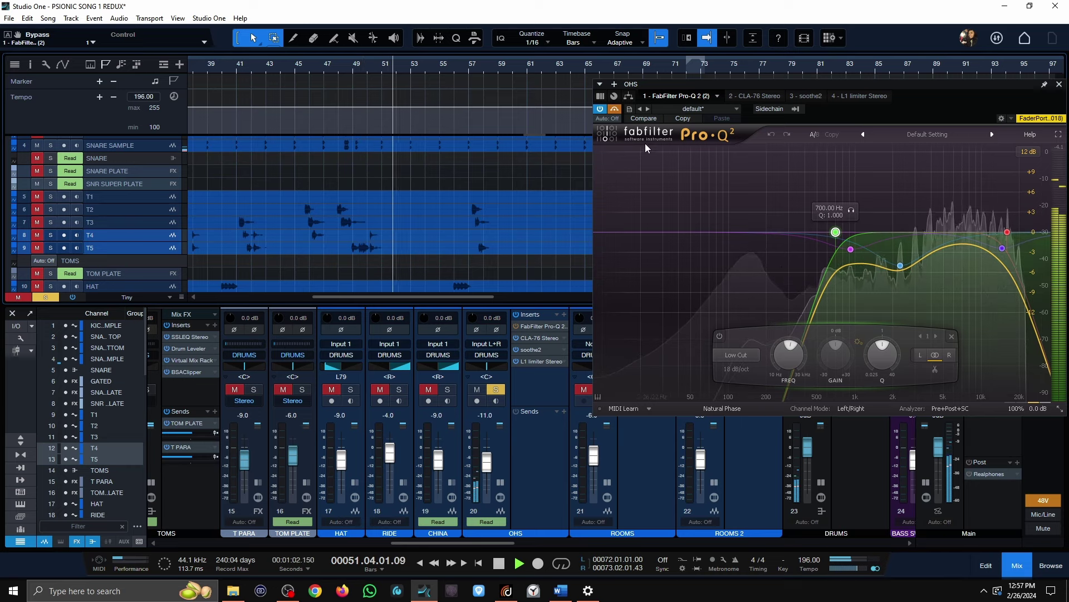
left_click(615, 109)
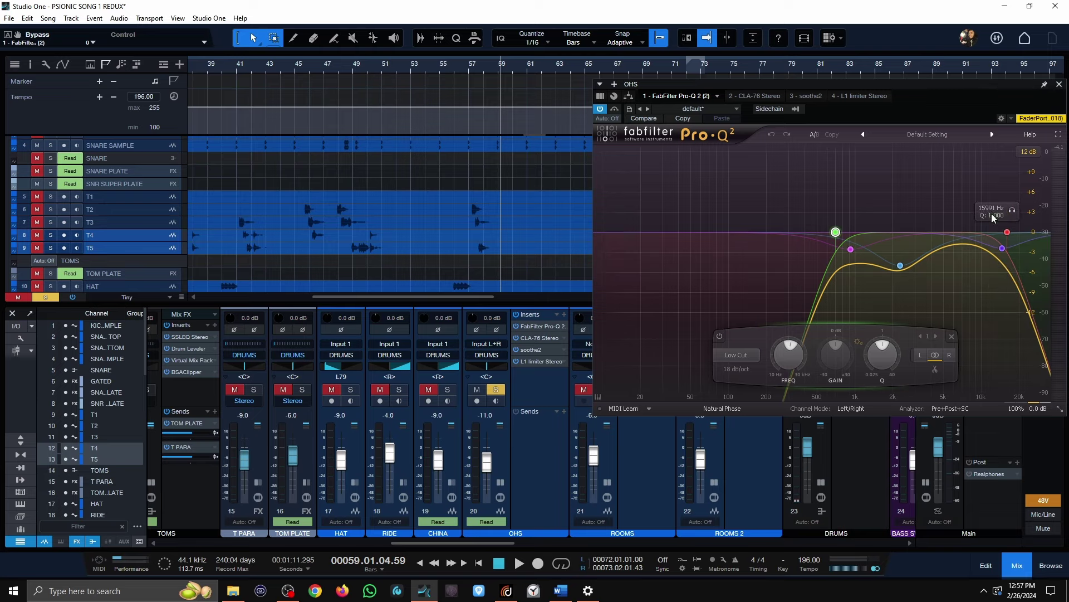
left_click(1005, 249)
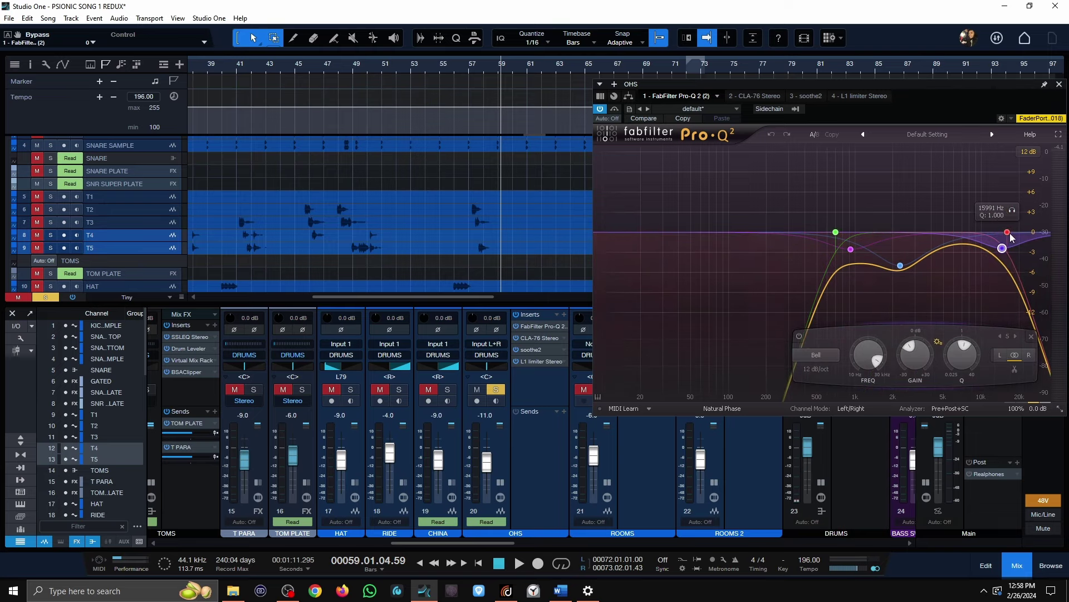
Step: Switch to the OHS channel's CLA-76 Stereo and play the overheads from bar 47 to examine the compression
left_click(742, 97)
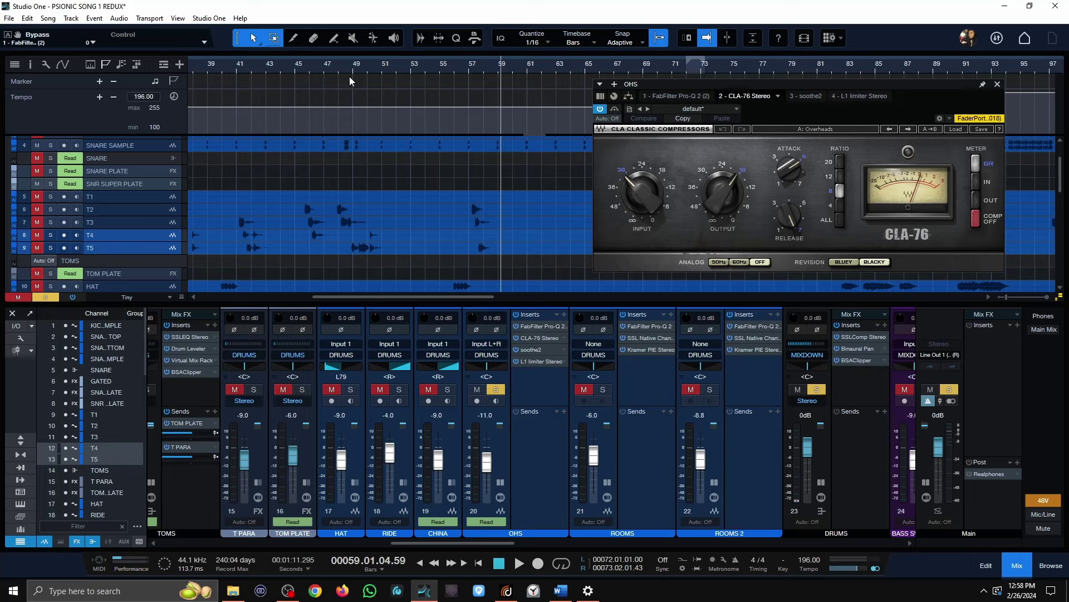
left_click(334, 69)
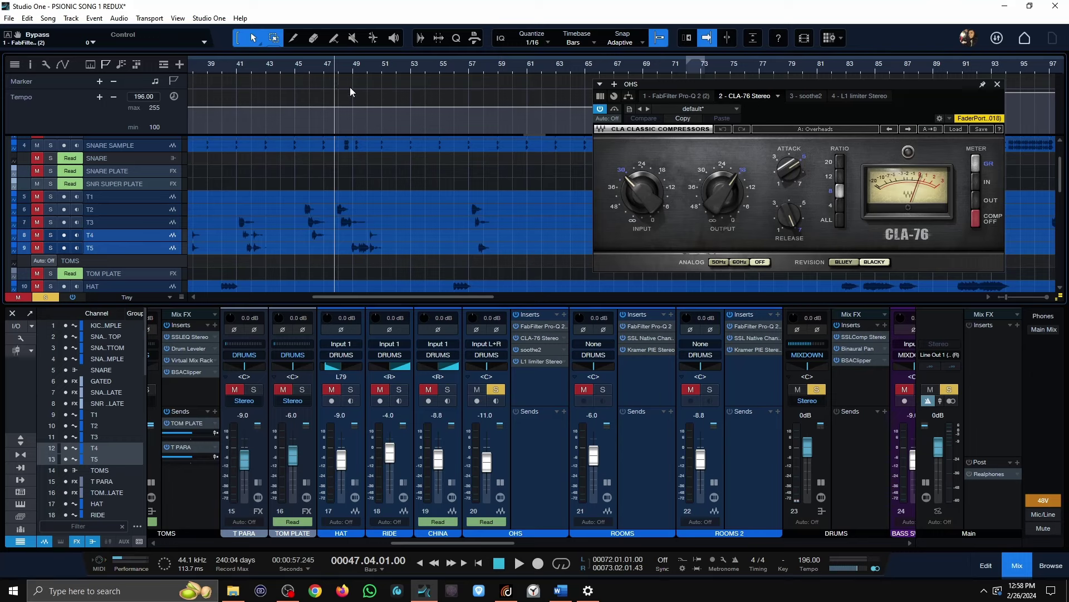
key("space")
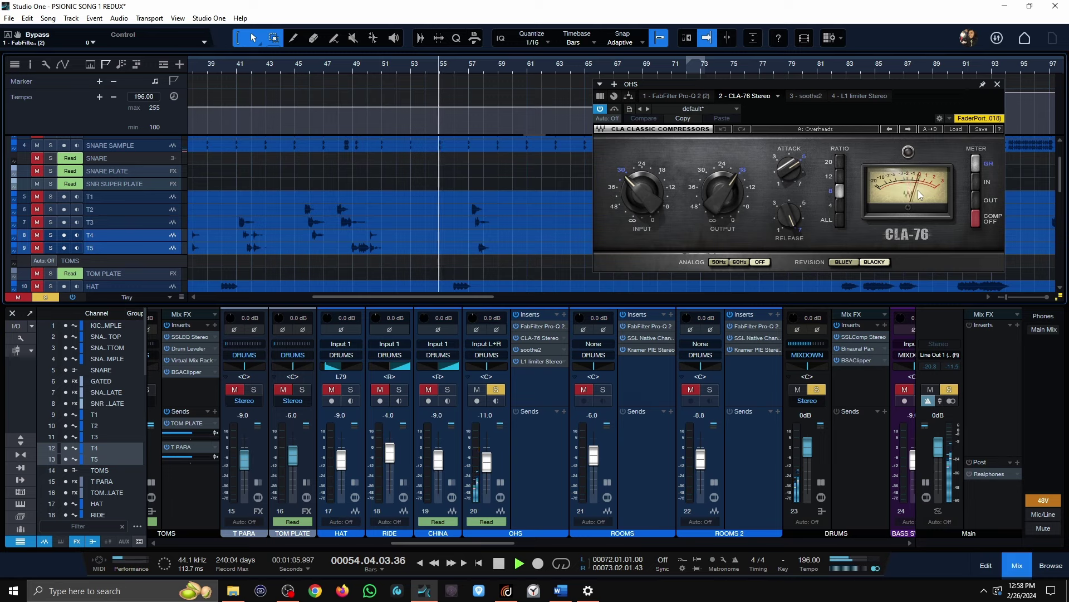
key("space")
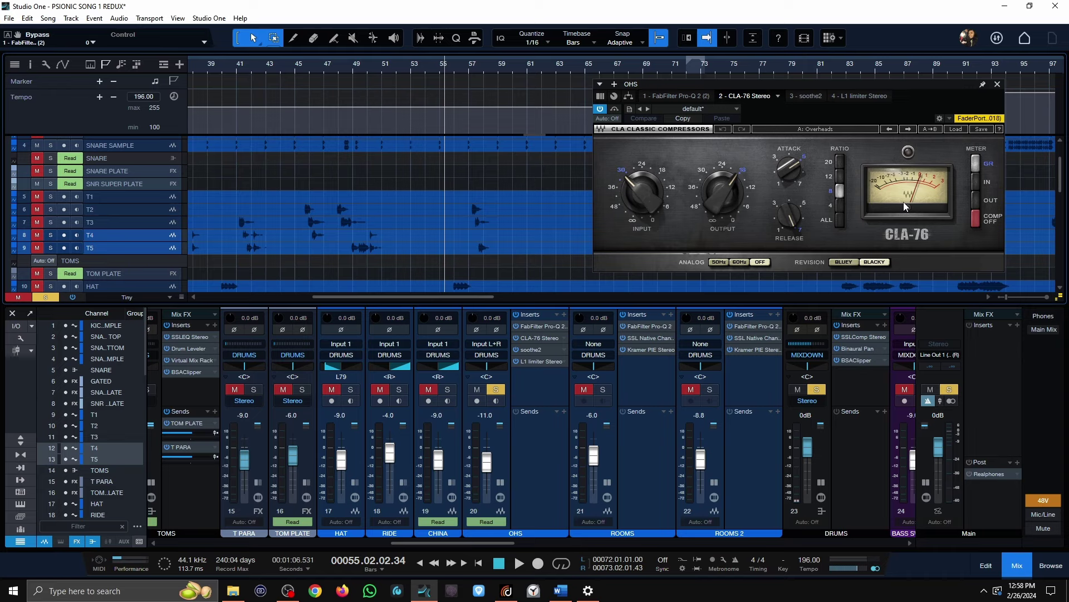
Step: Open soothe2 on the OHS channel, play from bar 46, and turn delta on and off to hear what it removes
left_click(531, 349)
left_click_drag(696, 84, 436, 79)
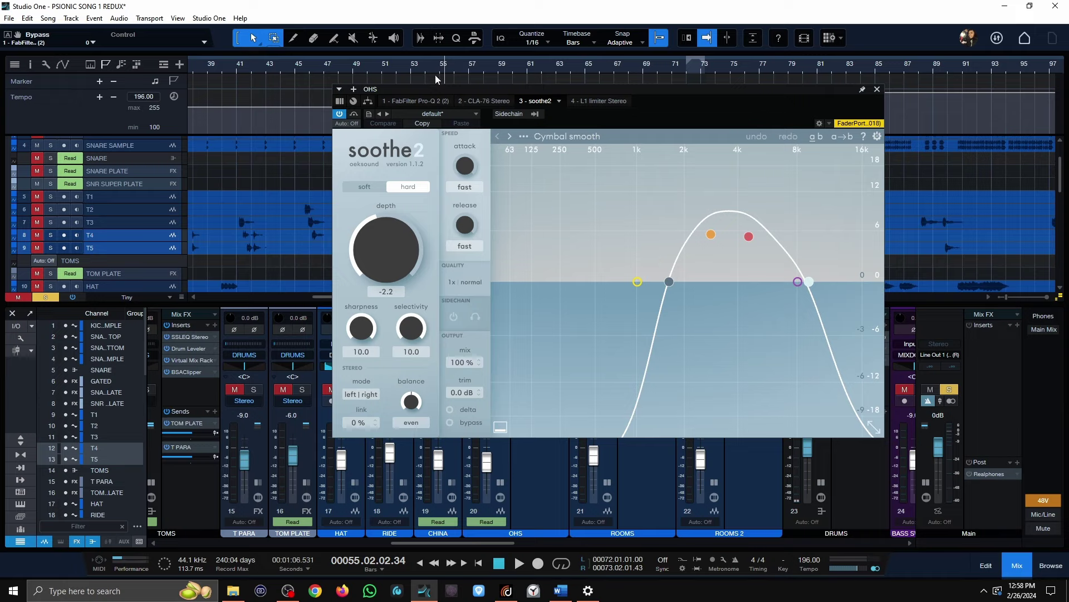
left_click(318, 68)
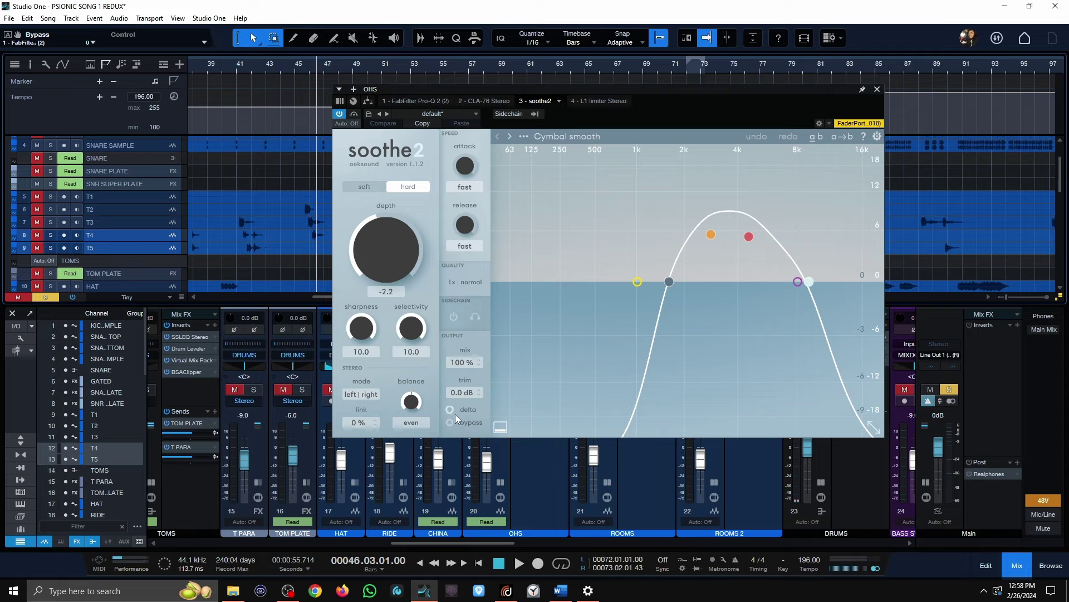
key("space")
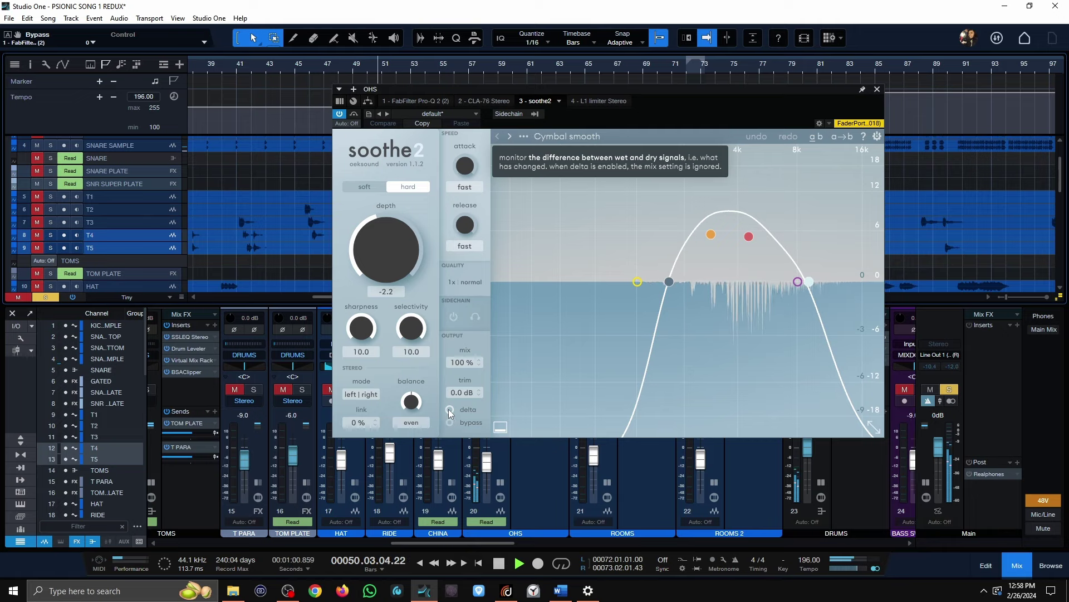
left_click(450, 410)
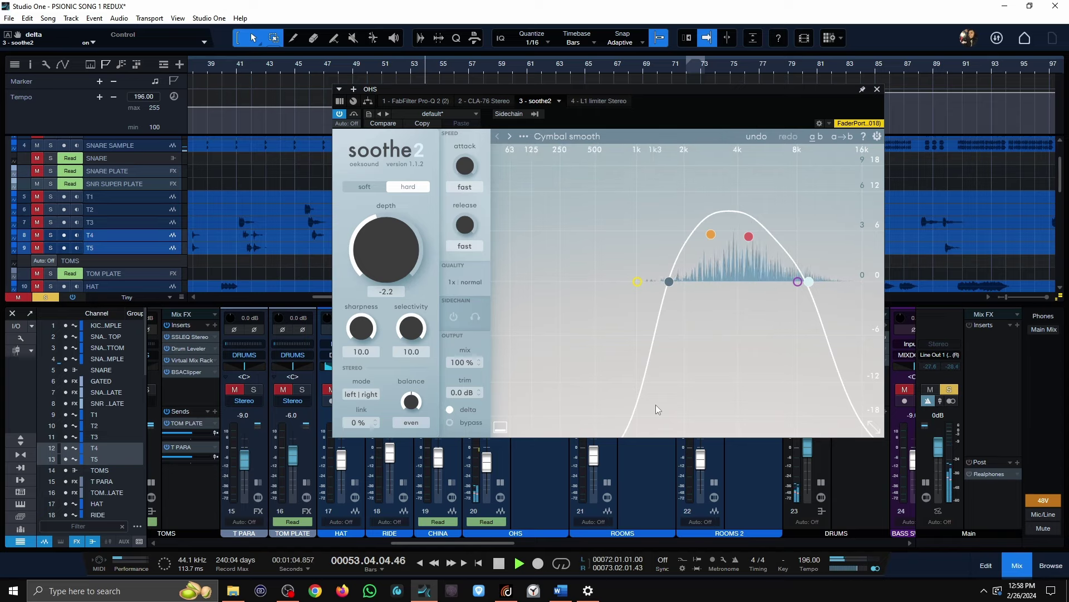
left_click(449, 410)
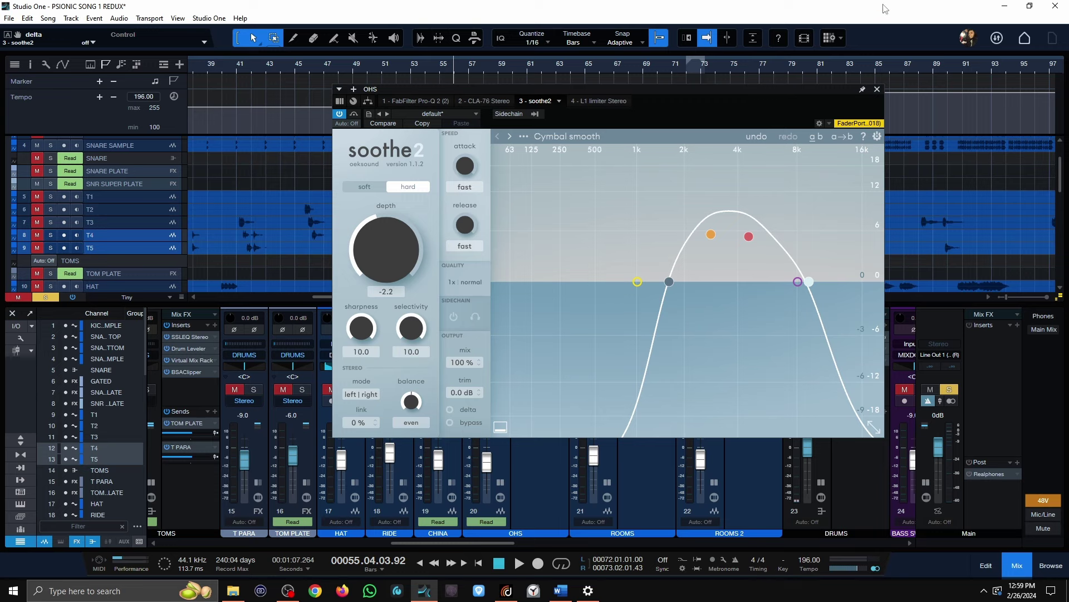
Step: Switch to the OHS channel's L1 limiter Stereo and play the overheads from bar 50 to examine the limiting
left_click(599, 100)
left_click_drag(424, 96, 680, 160)
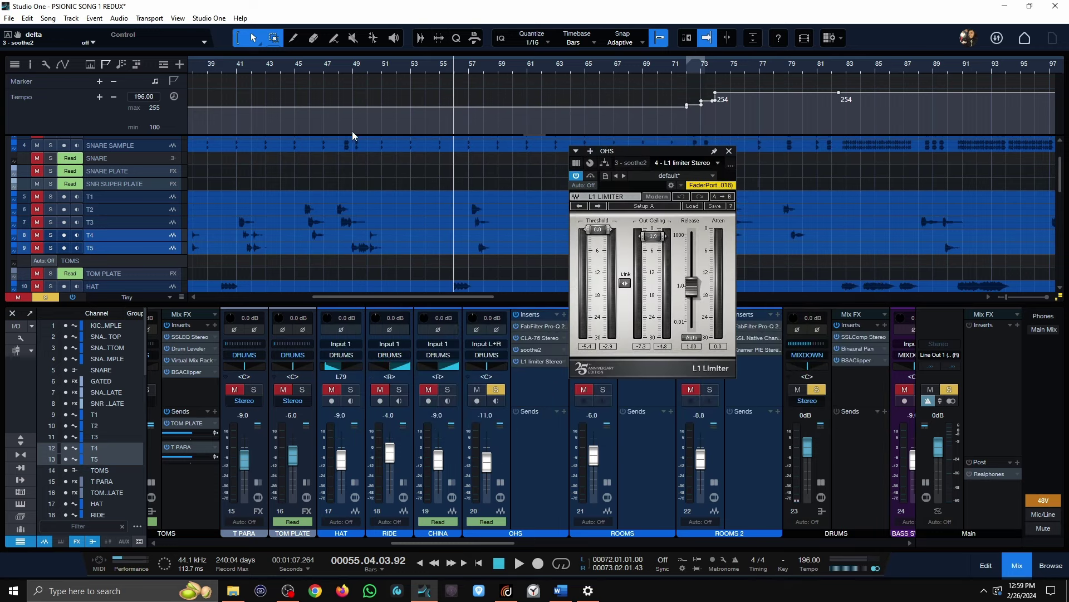
left_click(368, 68)
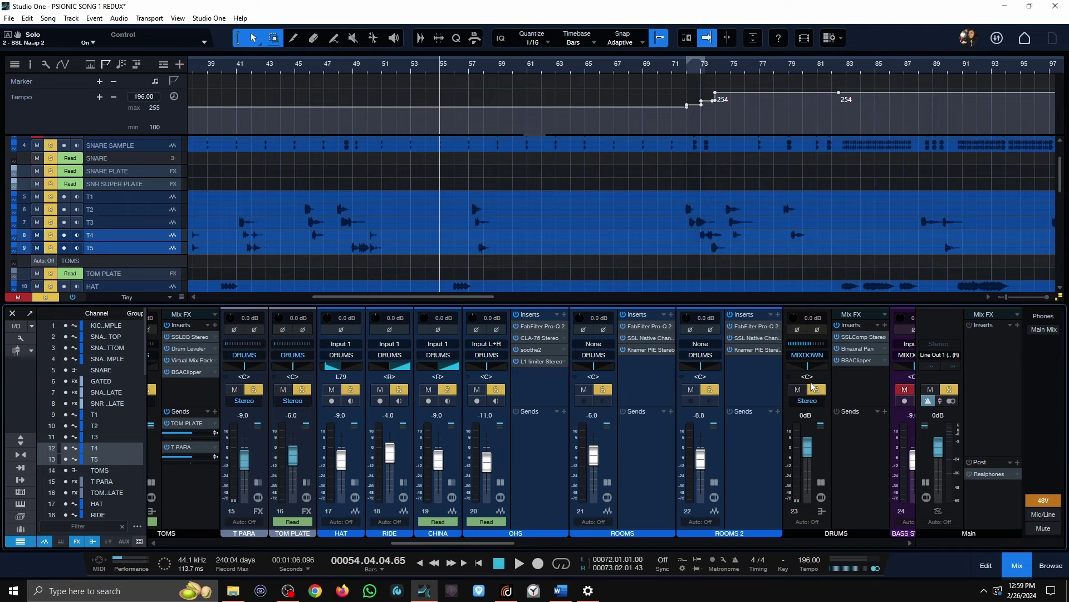
Step: Play the soloed drums from bar 44 with ROOMS and ROOMS 2 muted and unmuted, and play them again from bar 77
left_click(292, 70)
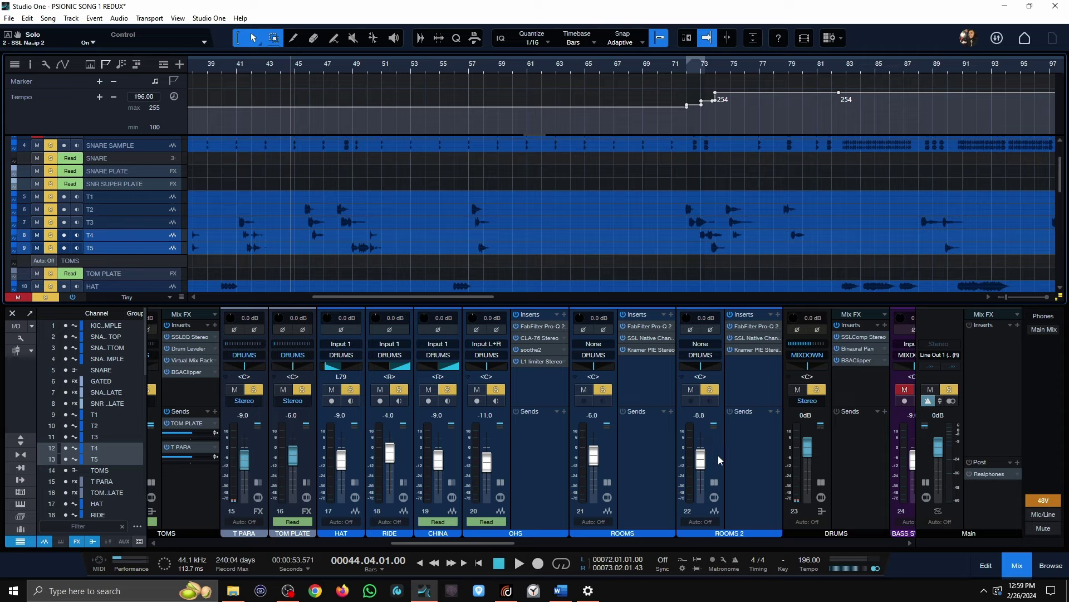
key("space")
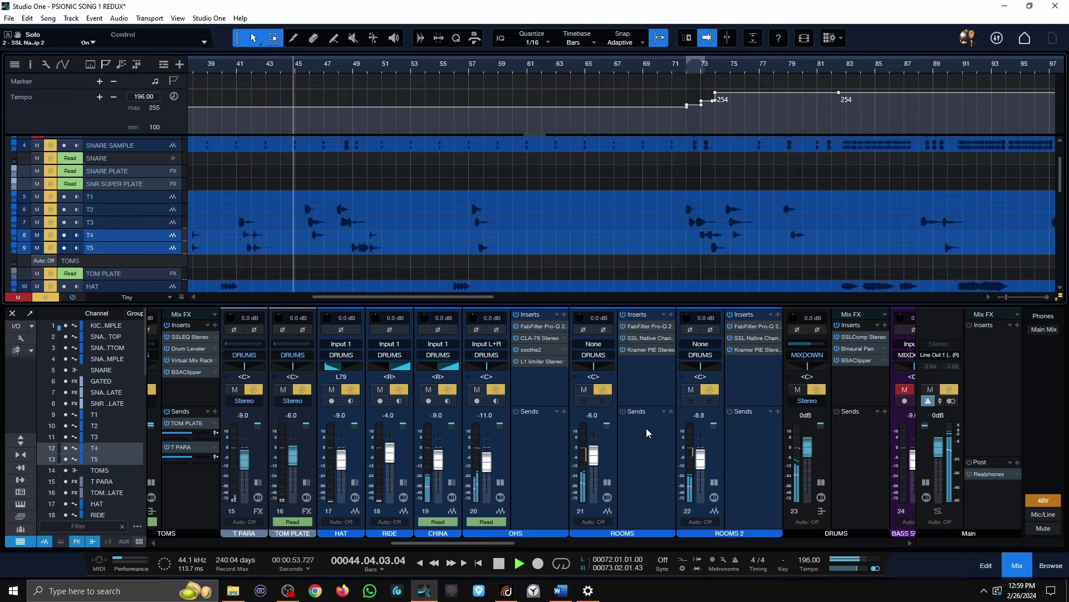
left_click(583, 390)
left_click(691, 390)
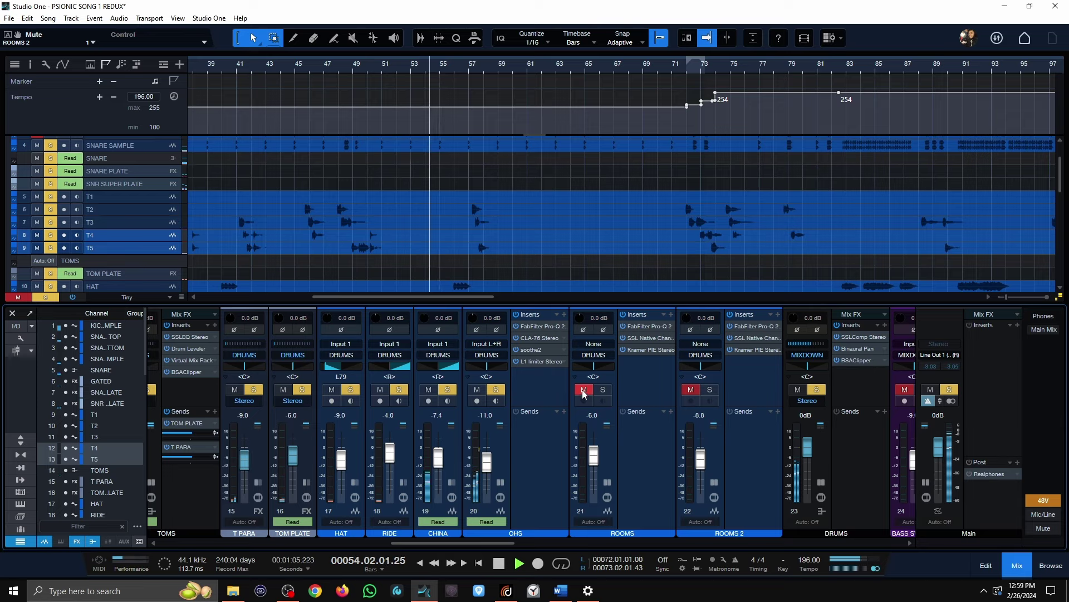
left_click(584, 390)
left_click(691, 389)
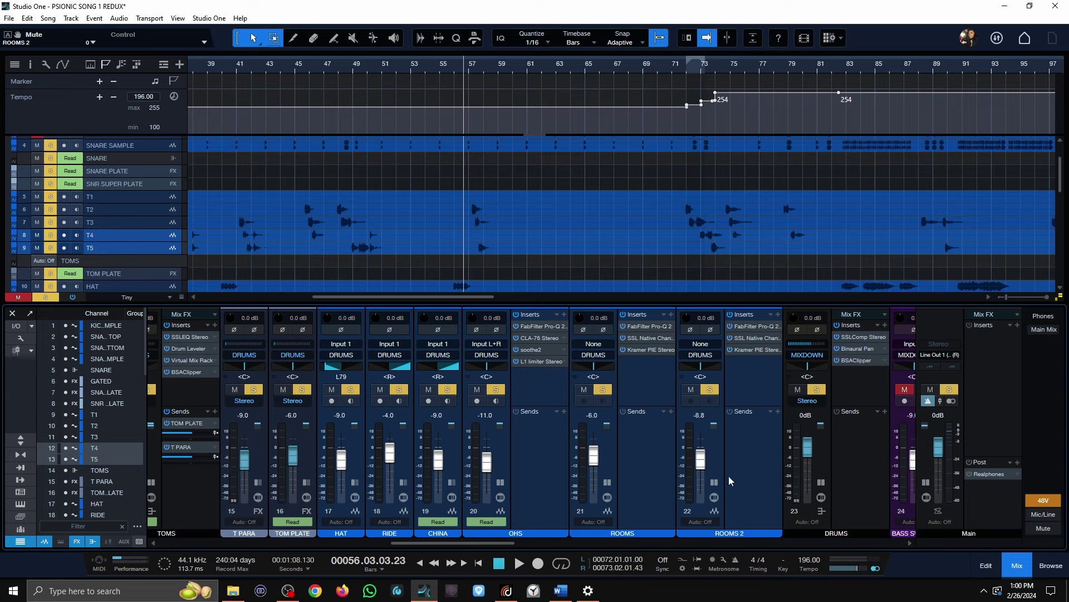
left_click(771, 63)
key("space")
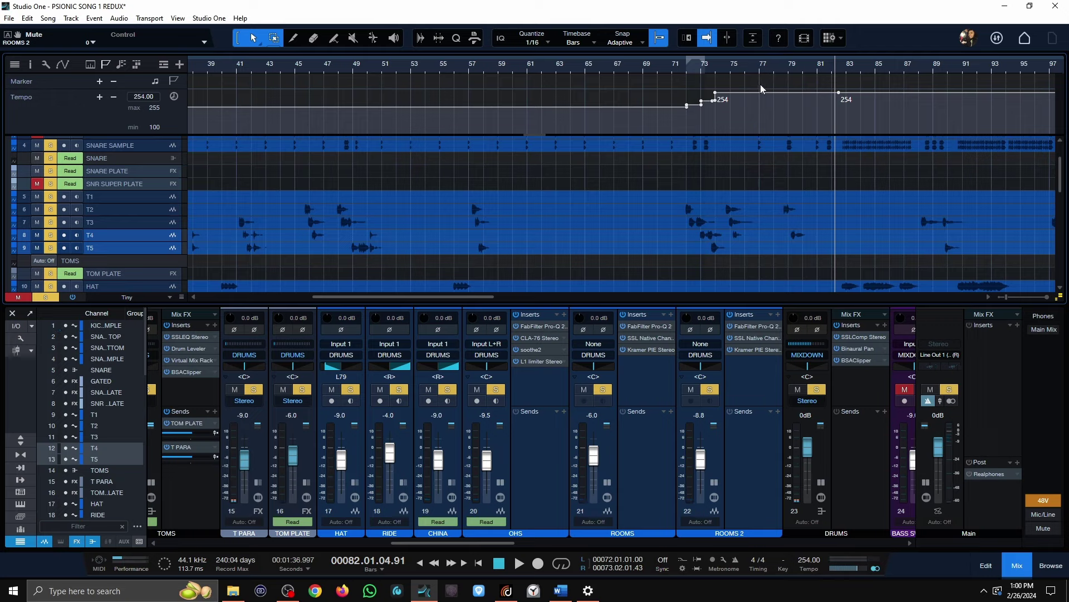
Step: Solo the ROOMS channel with ROOMS 2 muted and play it from bar 76 to hear the first room track alone
left_click(691, 389)
left_click(603, 390)
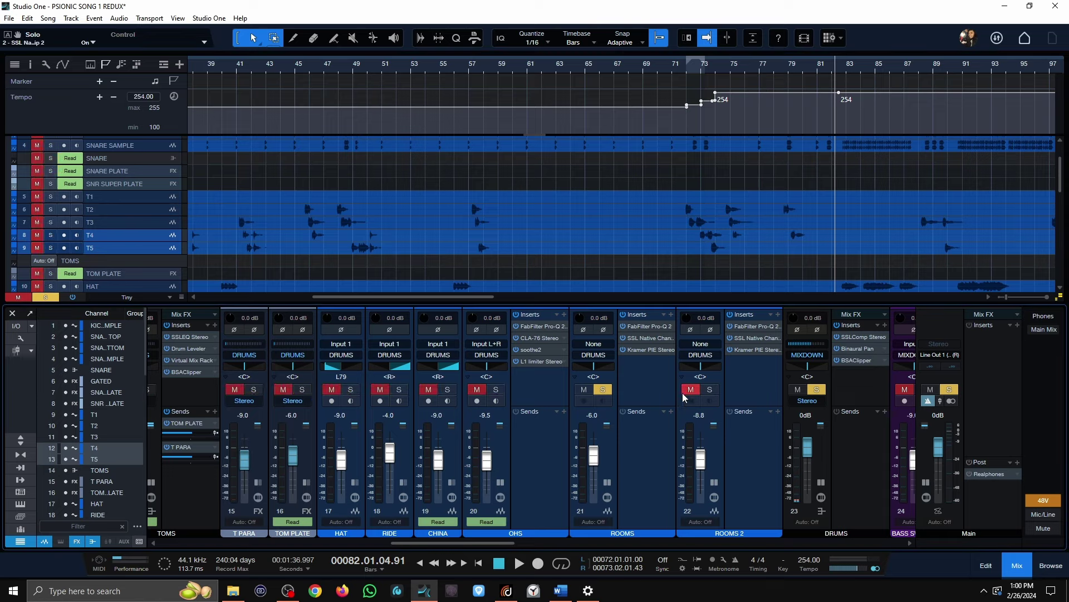
left_click(747, 63)
key("space")
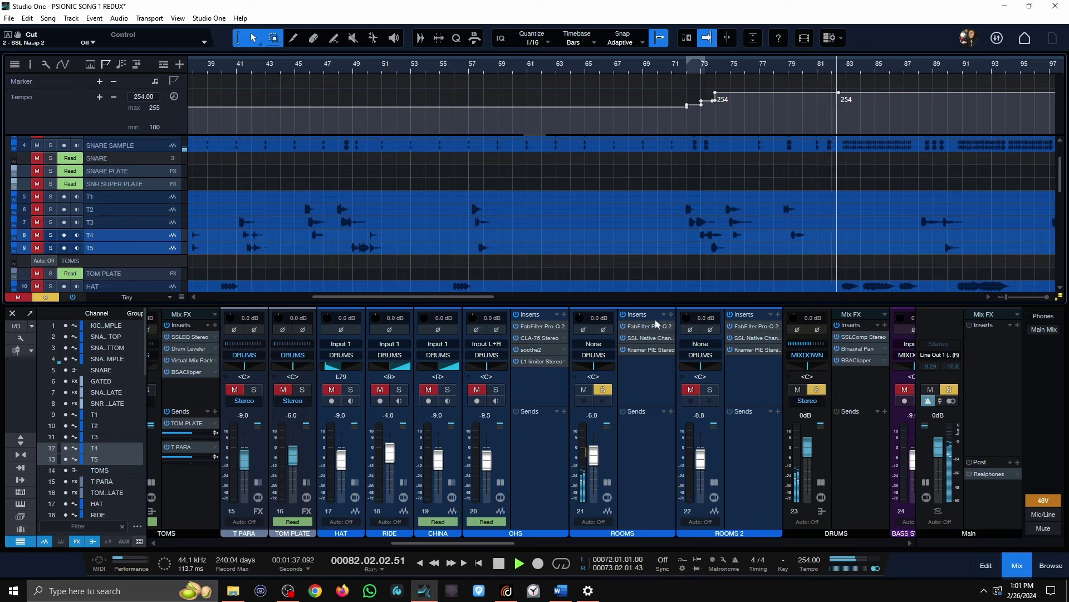
key("space")
Step: Mute ROOMS, solo ROOMS 2 instead, and play it from bar 76 to hear the second room track alone
left_click(584, 389)
left_click(710, 389)
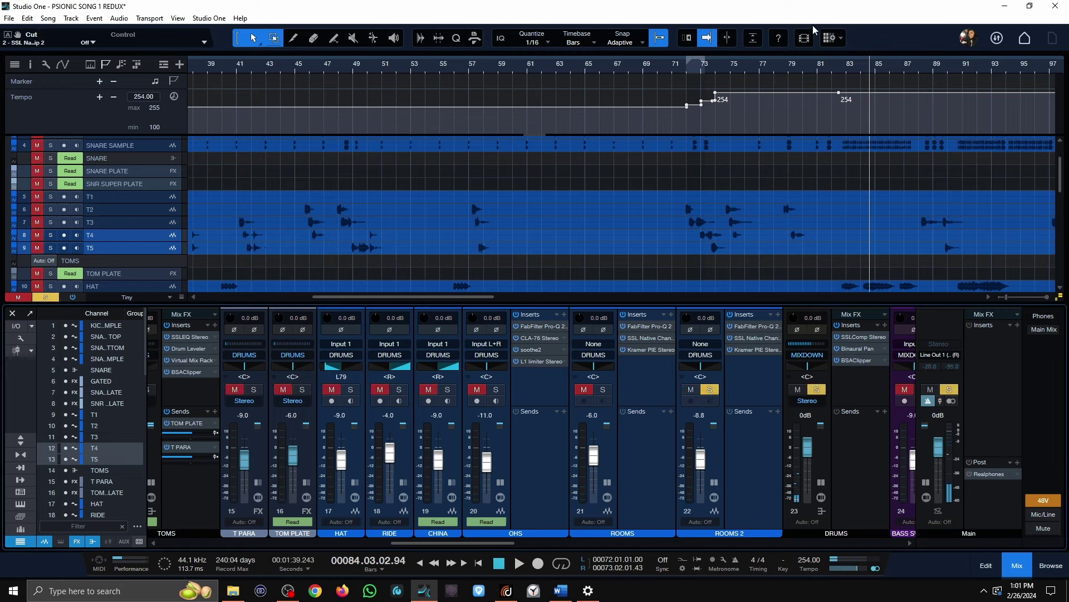
left_click(758, 70)
key("space")
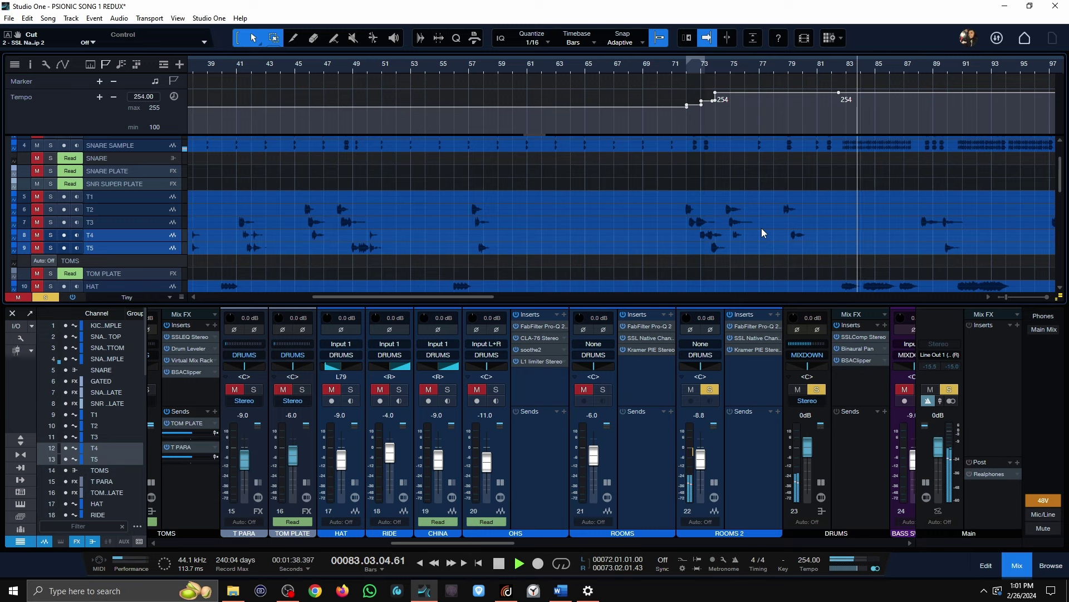
key("space")
Step: Mute ROOMS 2, clear its solo, and select the ROOMS and ROOMS 2 channels in turn
left_click(691, 389)
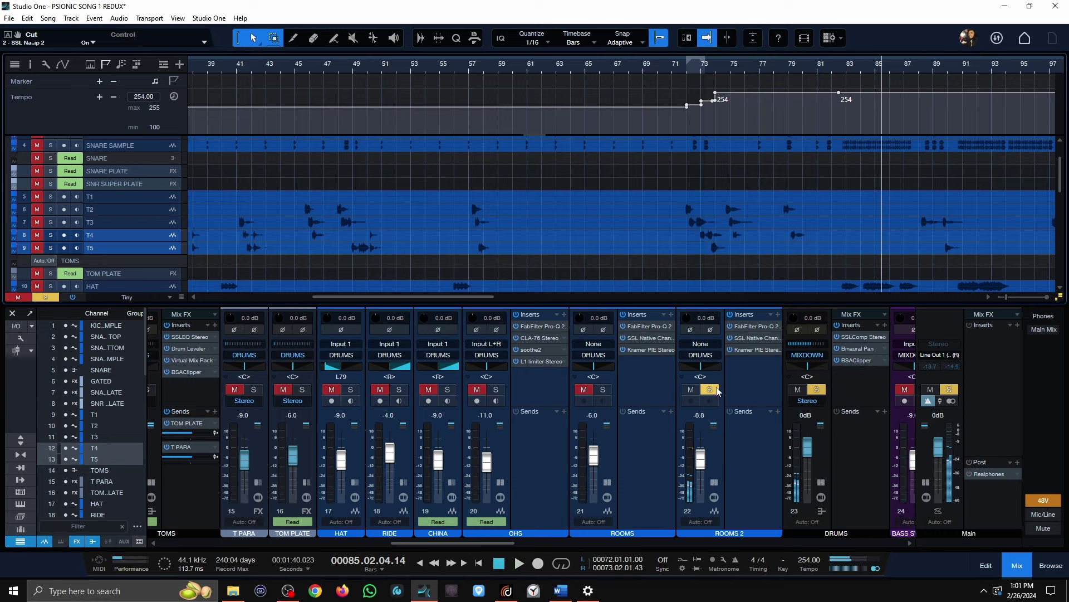
left_click(709, 388)
left_click(745, 469)
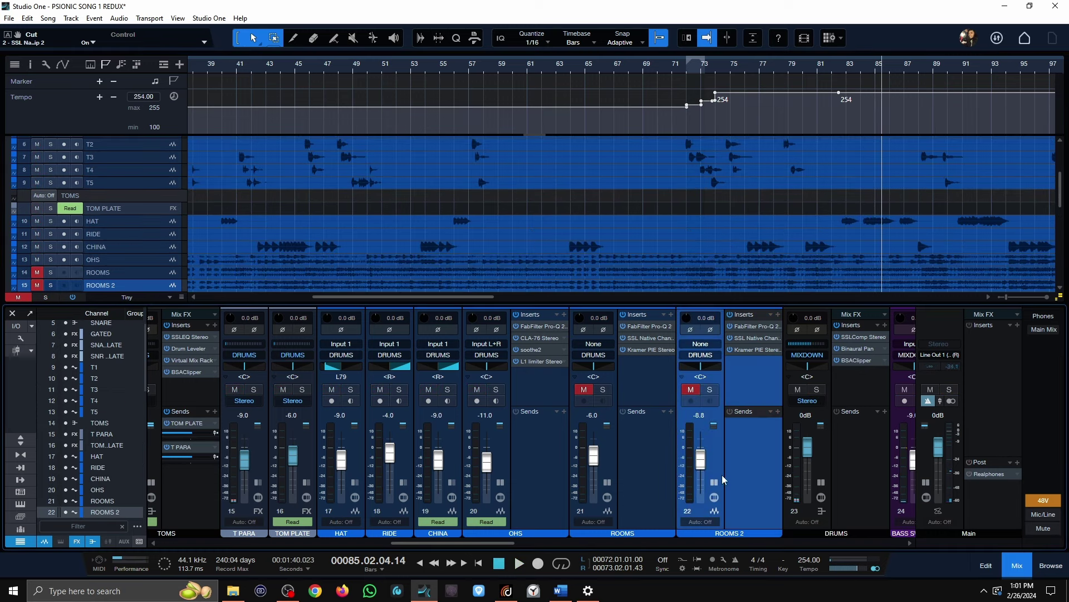
left_click(640, 430)
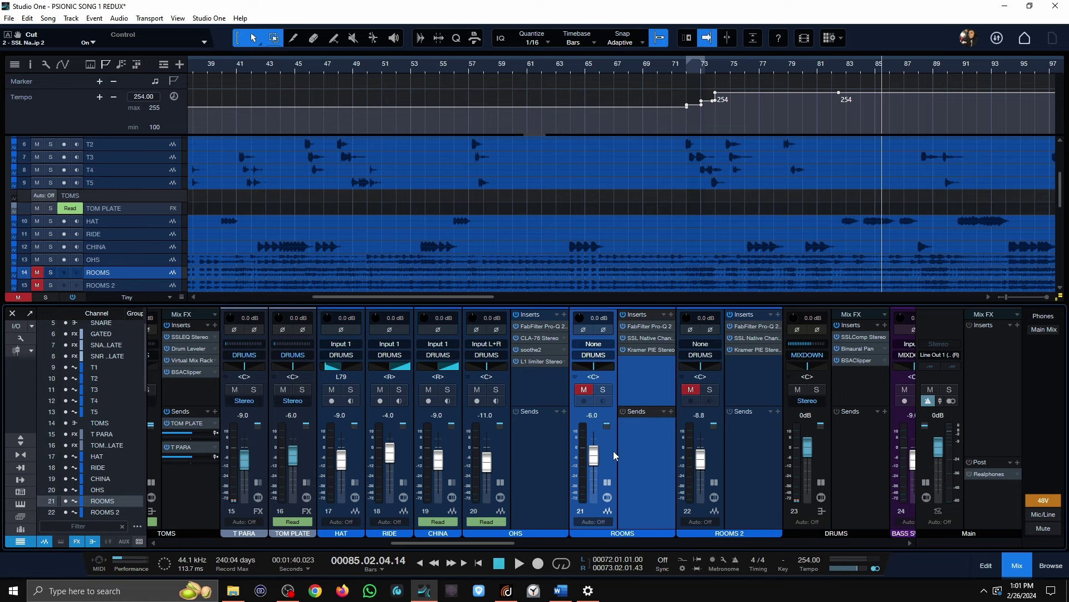
left_click(757, 461)
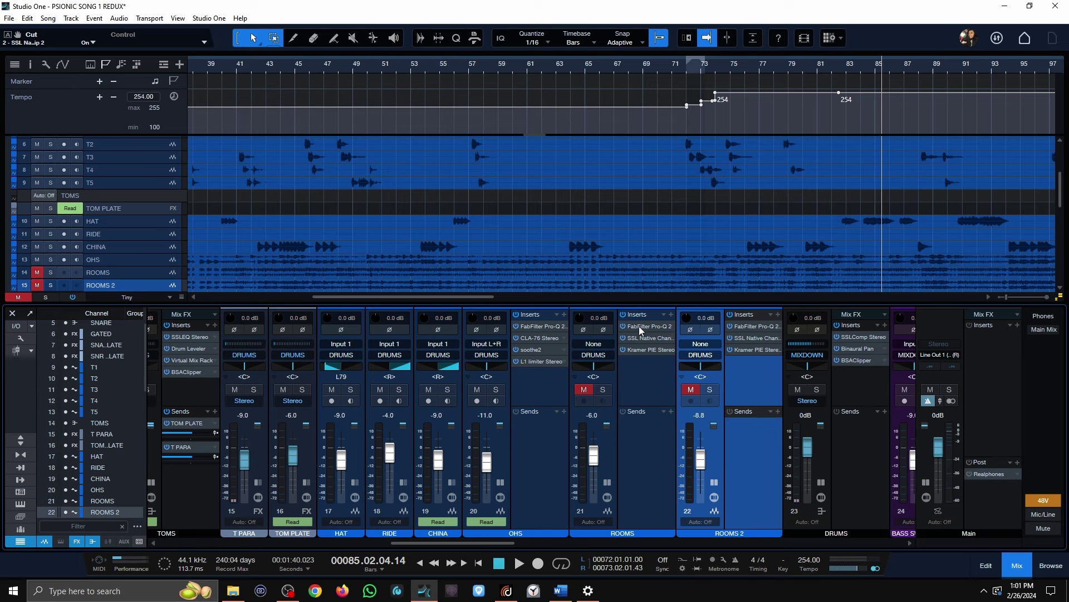
Step: Solo the unmuted ROOMS channel and play it from bar 85, switching its FabFilter Pro-Q 2 between bypassed and active for comparison
left_click(624, 362)
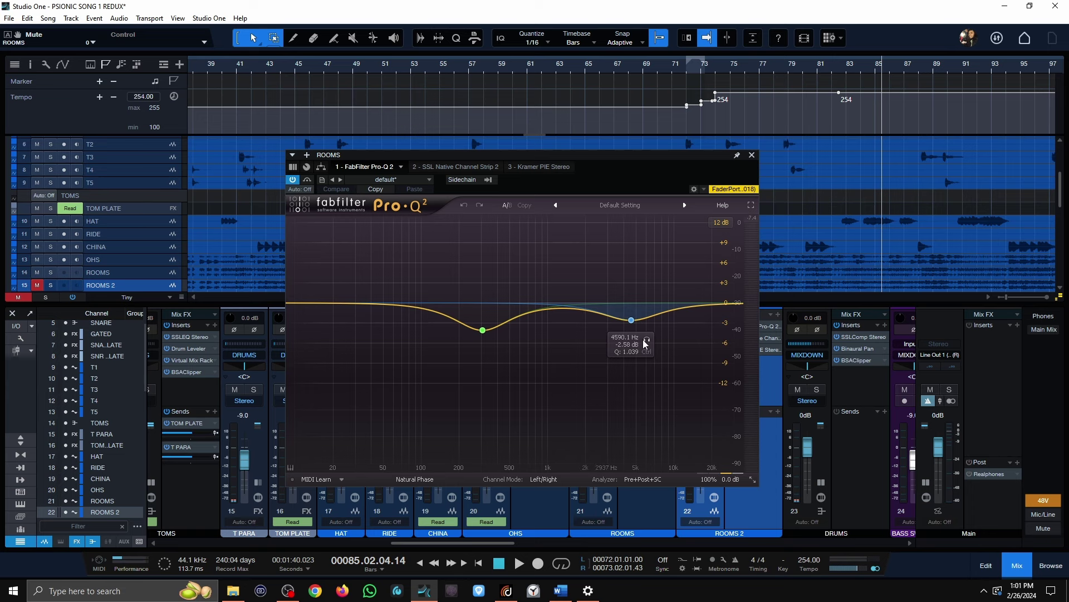
left_click(307, 179)
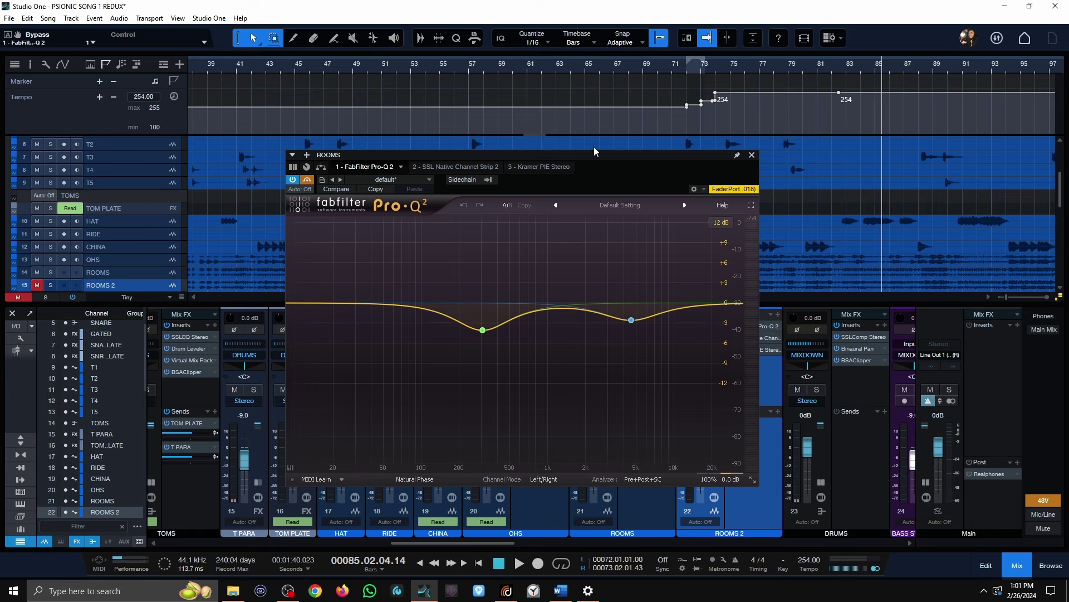
left_click_drag(485, 99, 405, 133)
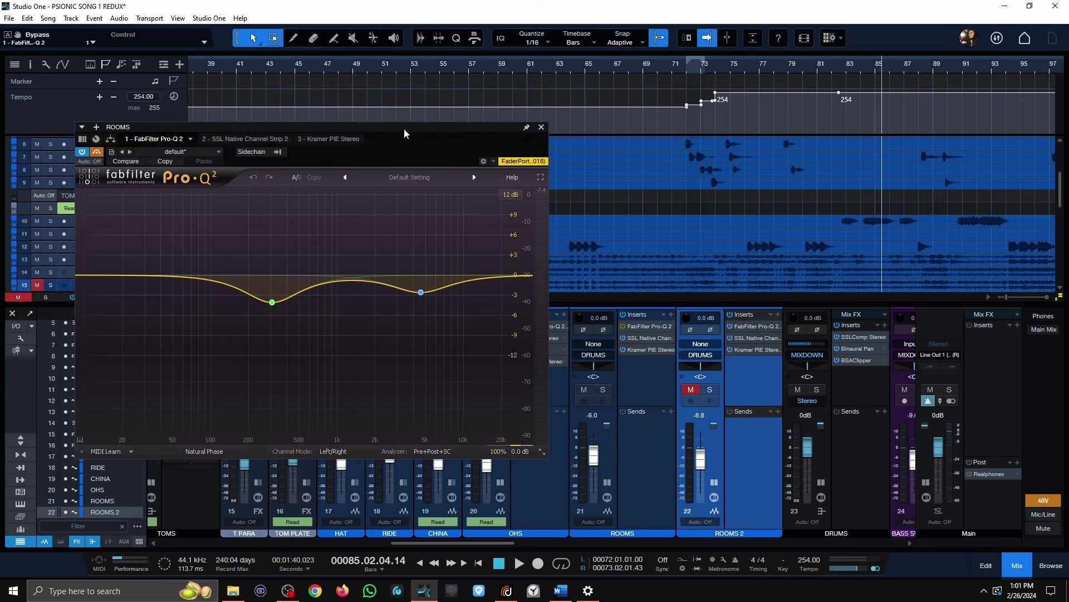
left_click(604, 389)
key("space")
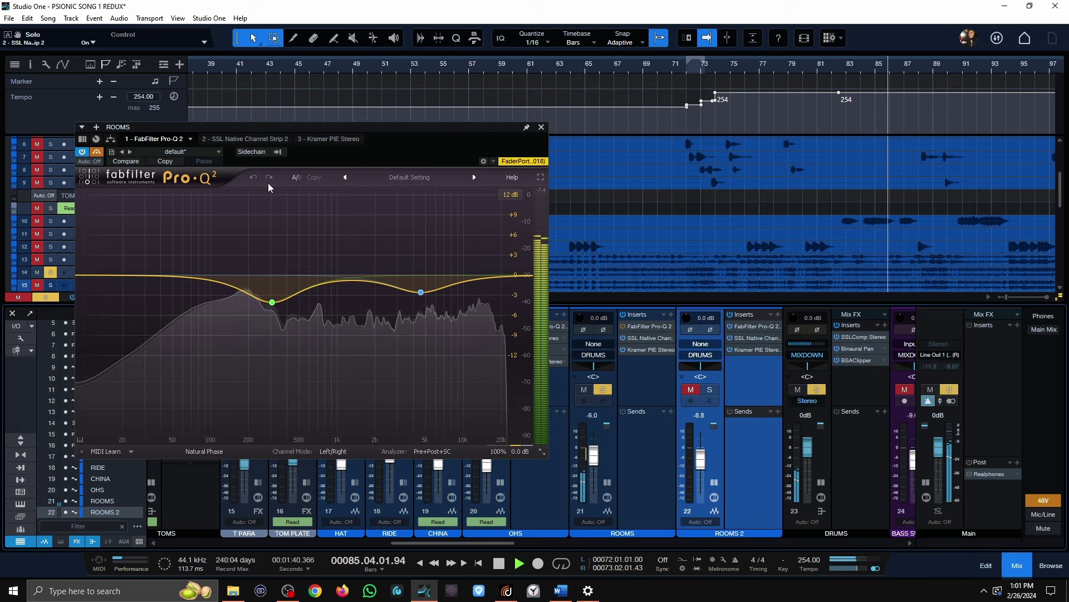
left_click(97, 152)
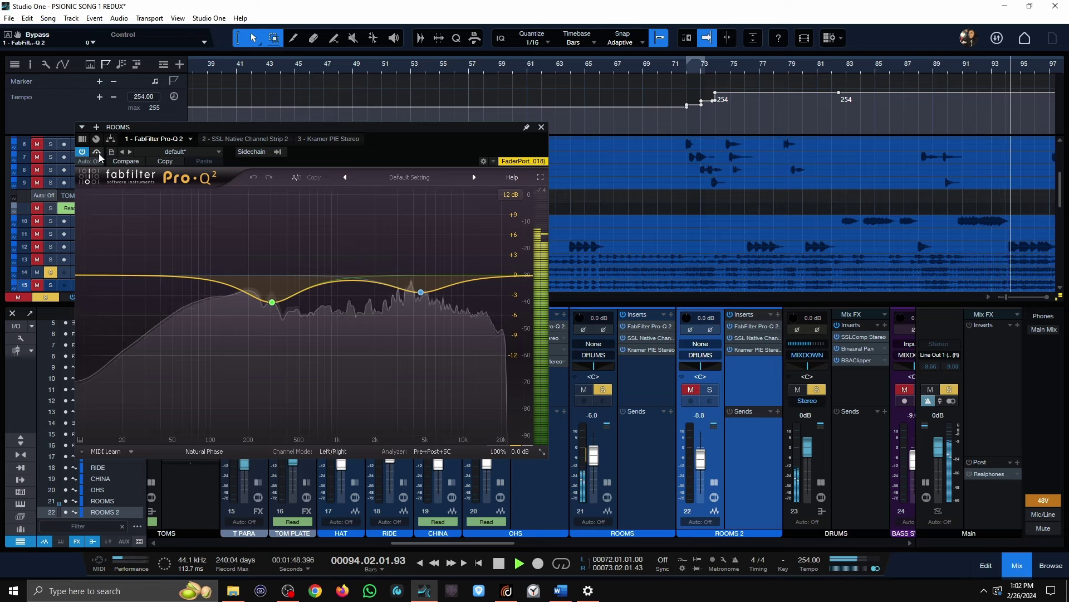
left_click(96, 152)
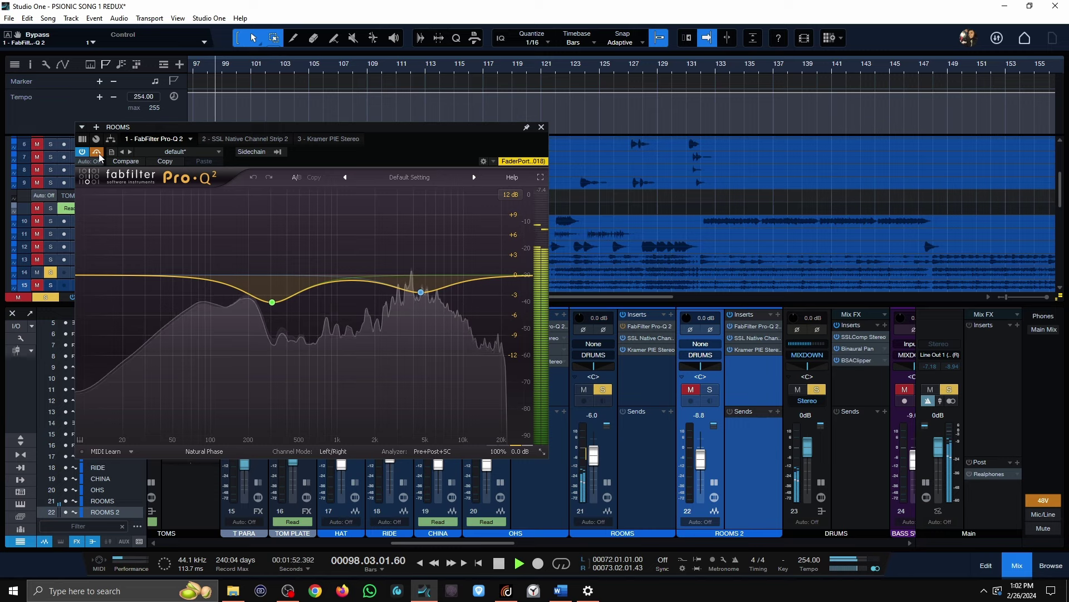
left_click(97, 152)
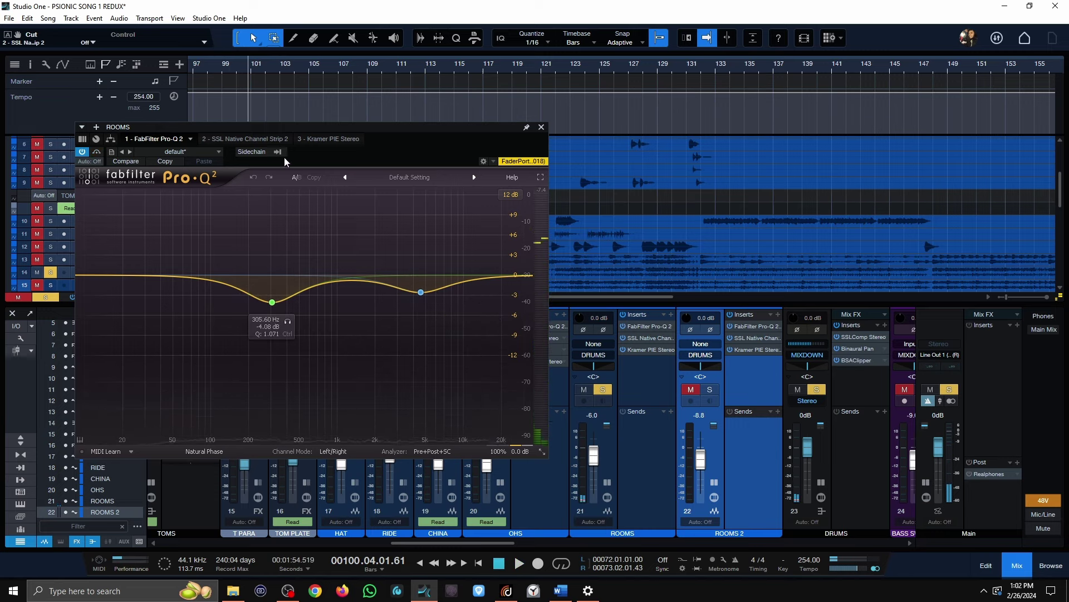
Step: Examine the filter settings in ROOMS' SSL Native Channel Strip 2, trying the high-pass at 100 Hz and undoing that change
left_click(245, 139)
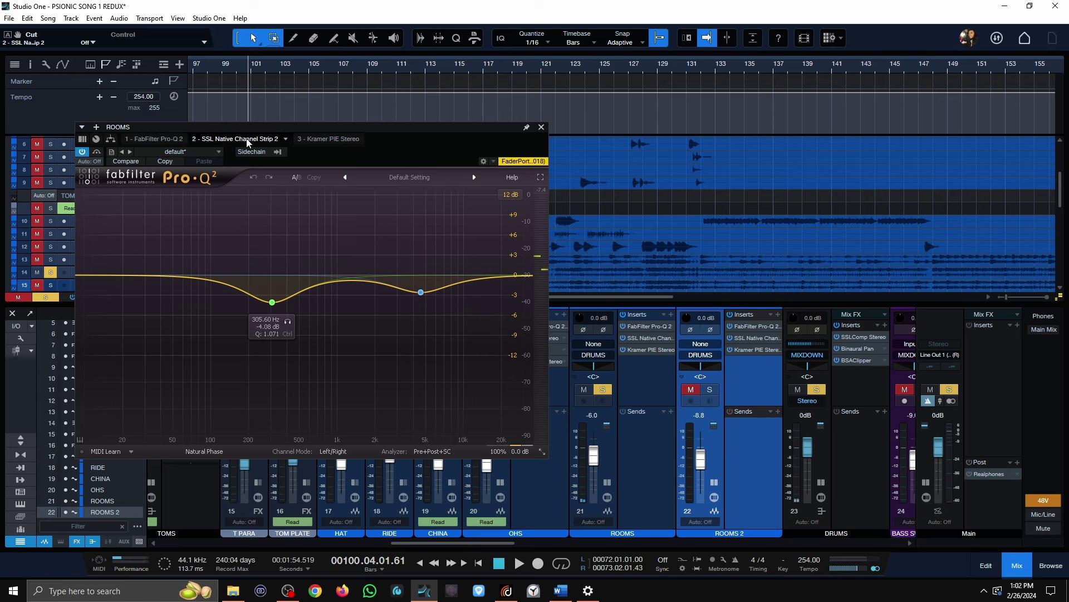
left_click_drag(560, 91, 560, 92)
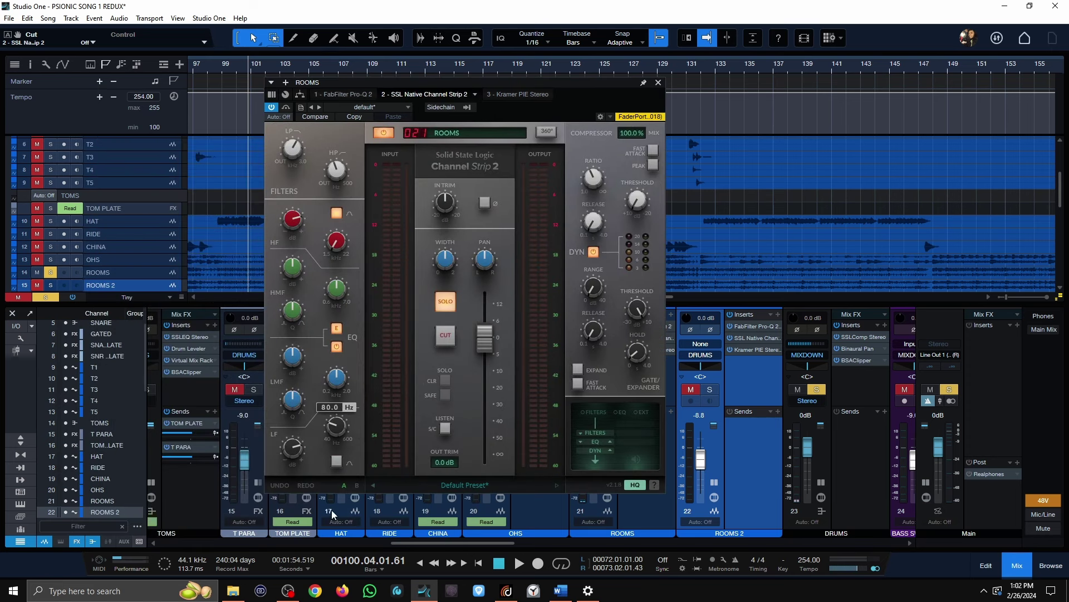
mouse_move(336, 178)
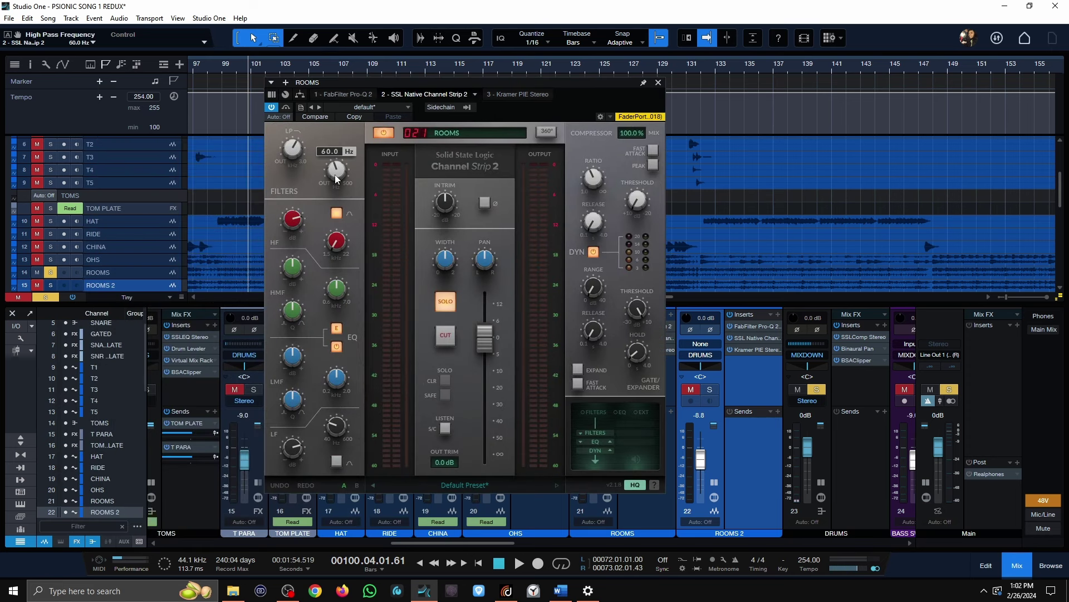
mouse_move(288, 160)
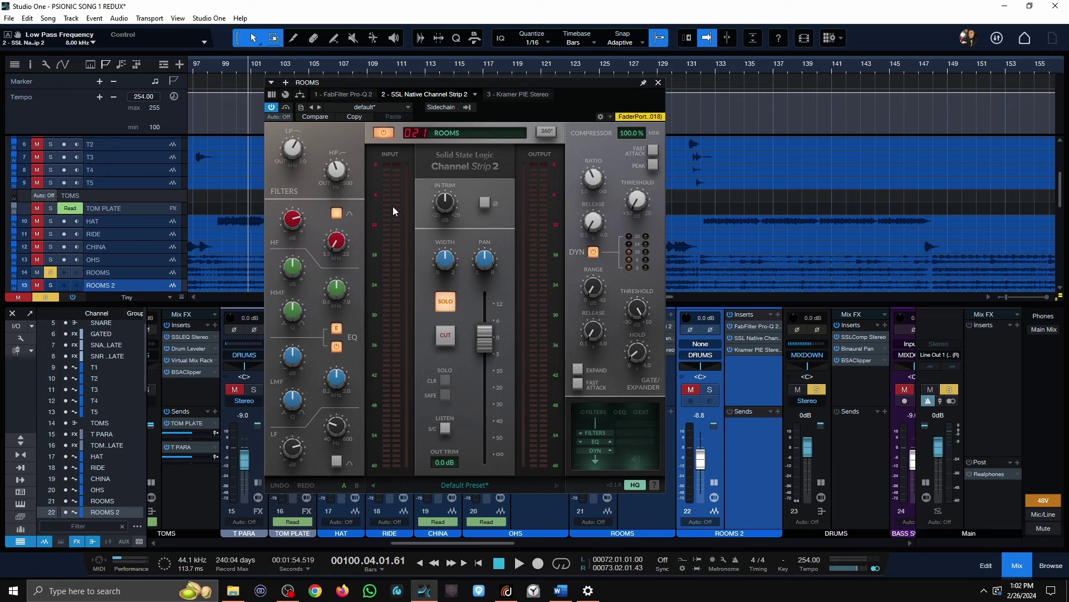
scroll(338, 169, "up", 1)
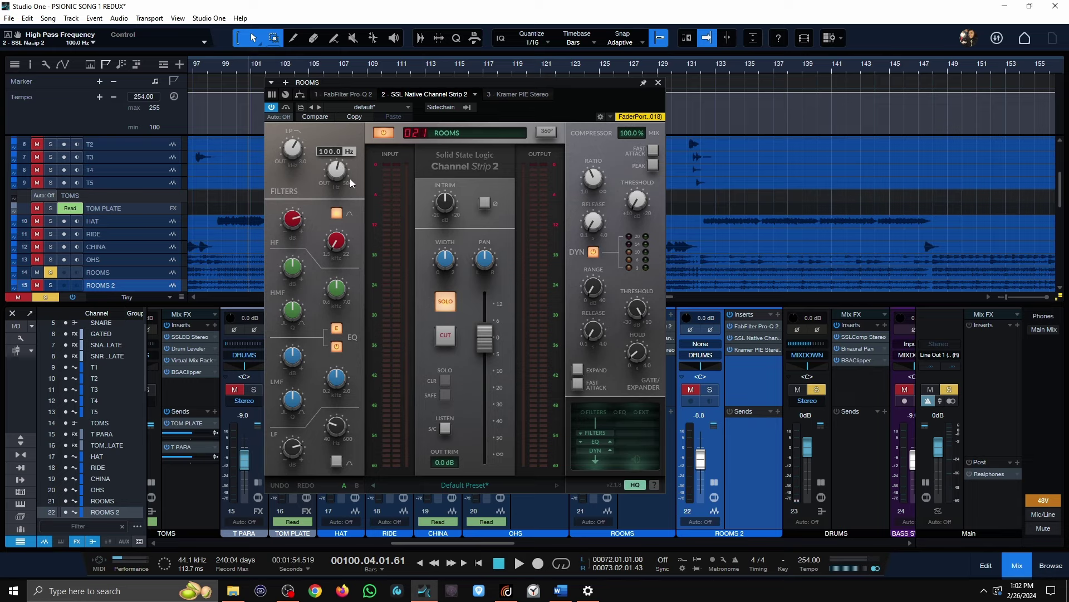
key("ctrl+z")
Step: Examine the high-frequency and low-frequency EQ band settings of the ROOMS channel strip
mouse_move(333, 258)
mouse_move(348, 235)
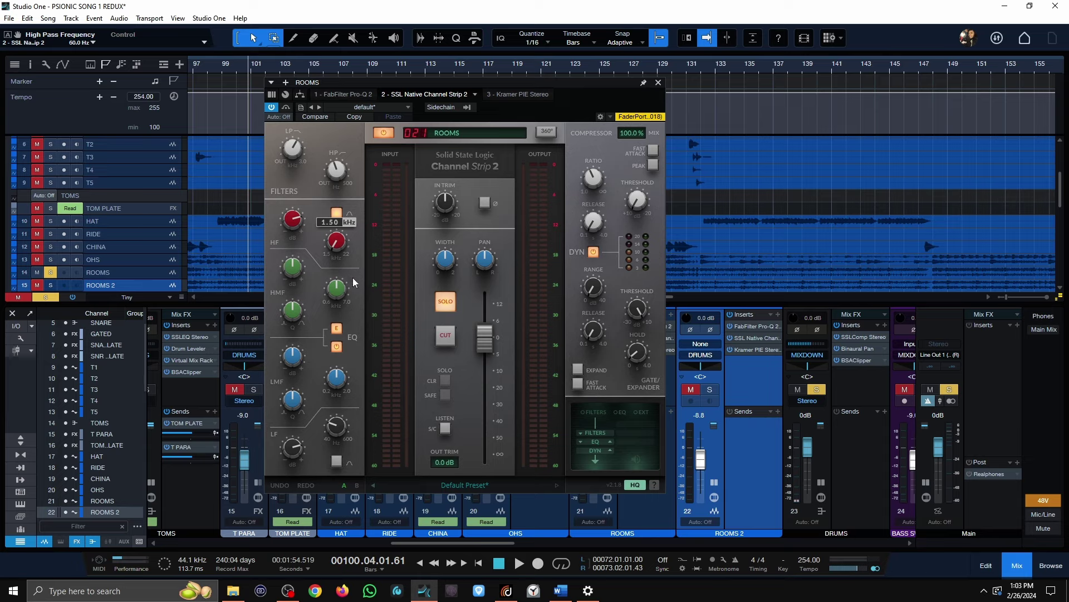
mouse_move(343, 428)
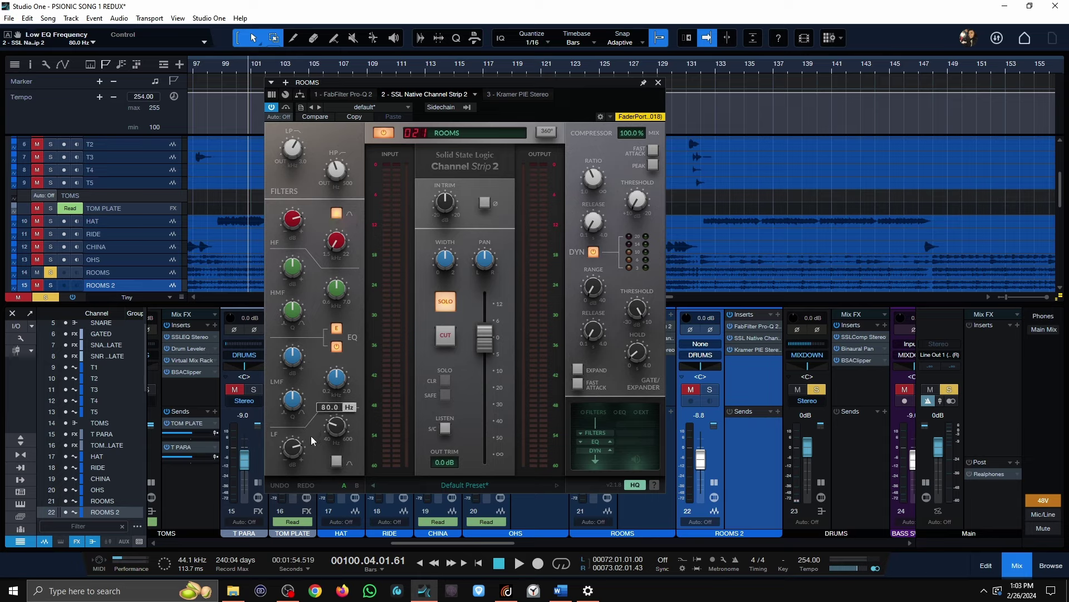
mouse_move(285, 459)
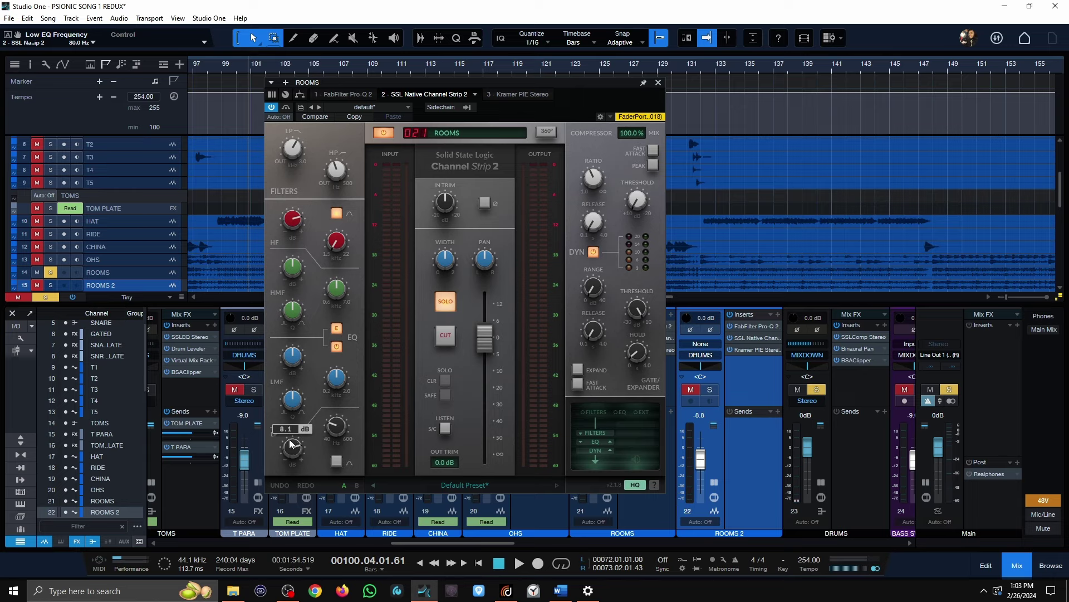
mouse_move(340, 400)
Step: Play the soloed ROOMS channel from bar 100 while switching the SSL channel strip's EQ section off and on for comparison
left_click_drag(446, 81, 826, 86)
left_click(718, 351)
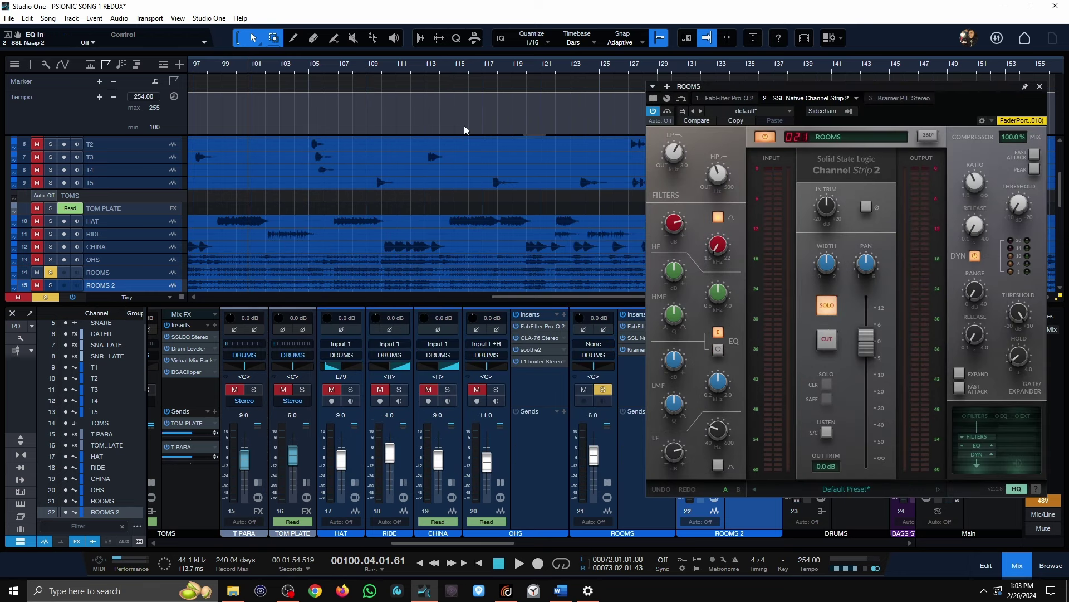
key("space")
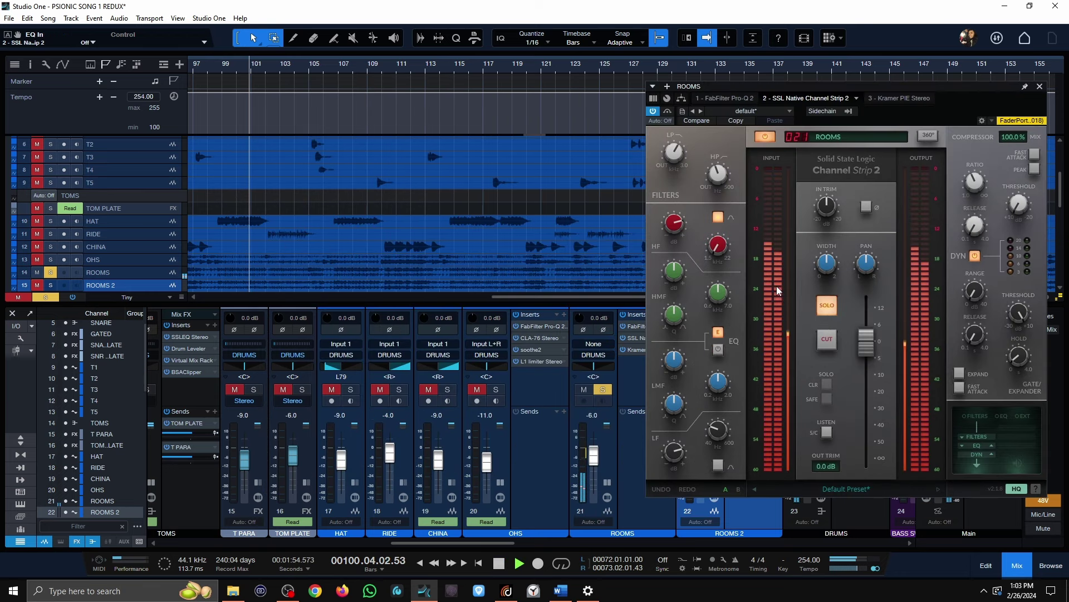
left_click(719, 350)
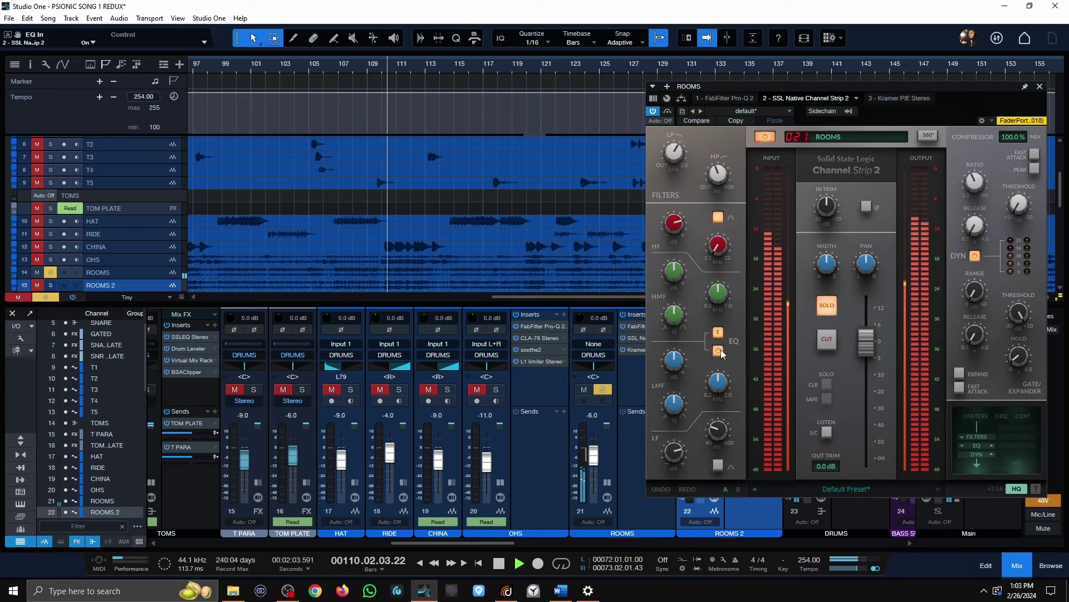
left_click(719, 349)
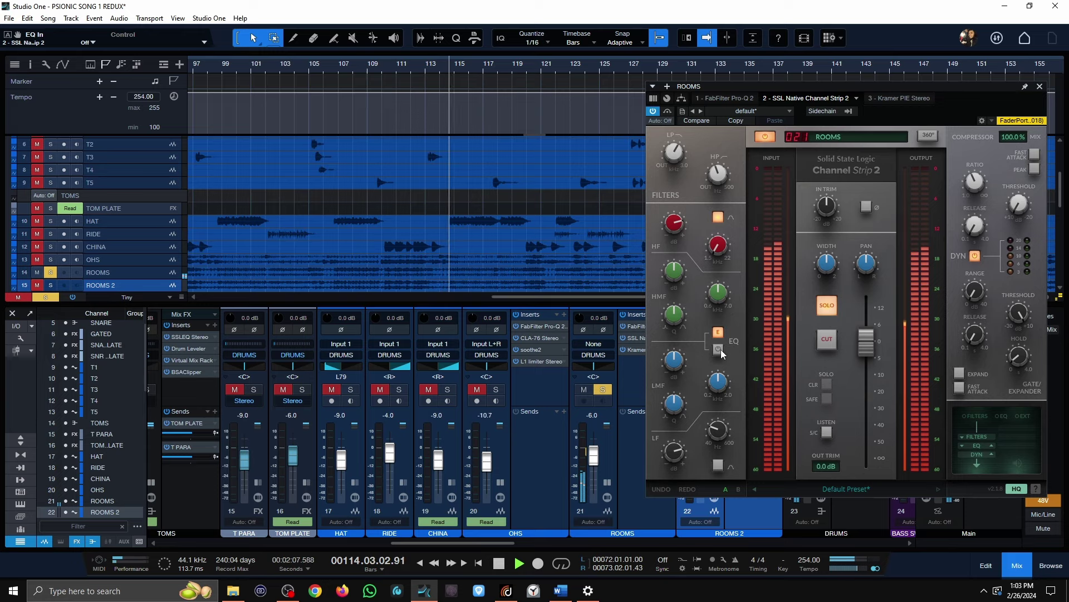
left_click(719, 349)
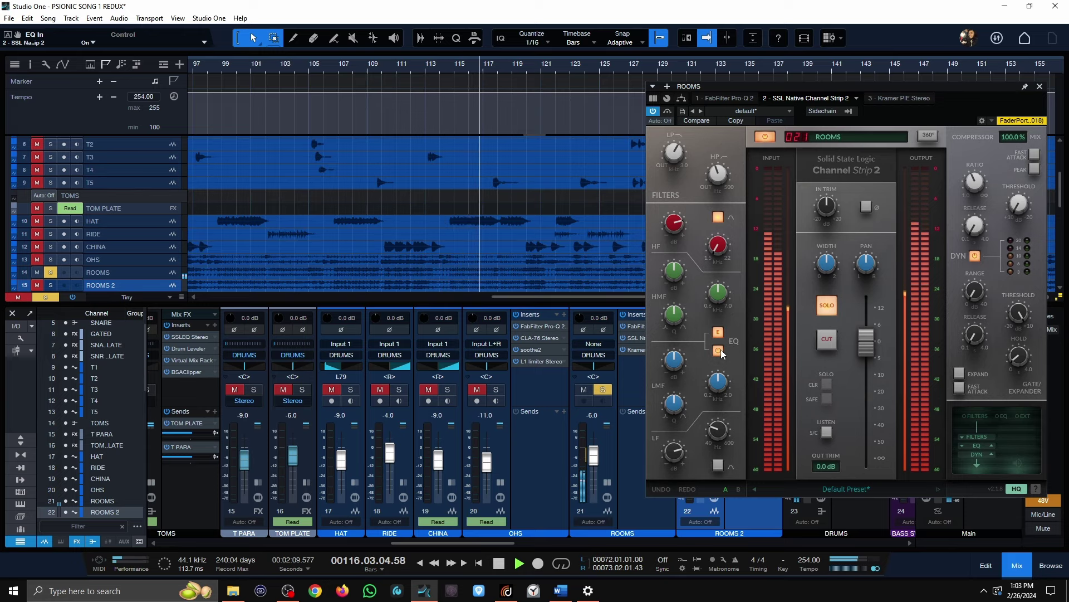
left_click(718, 349)
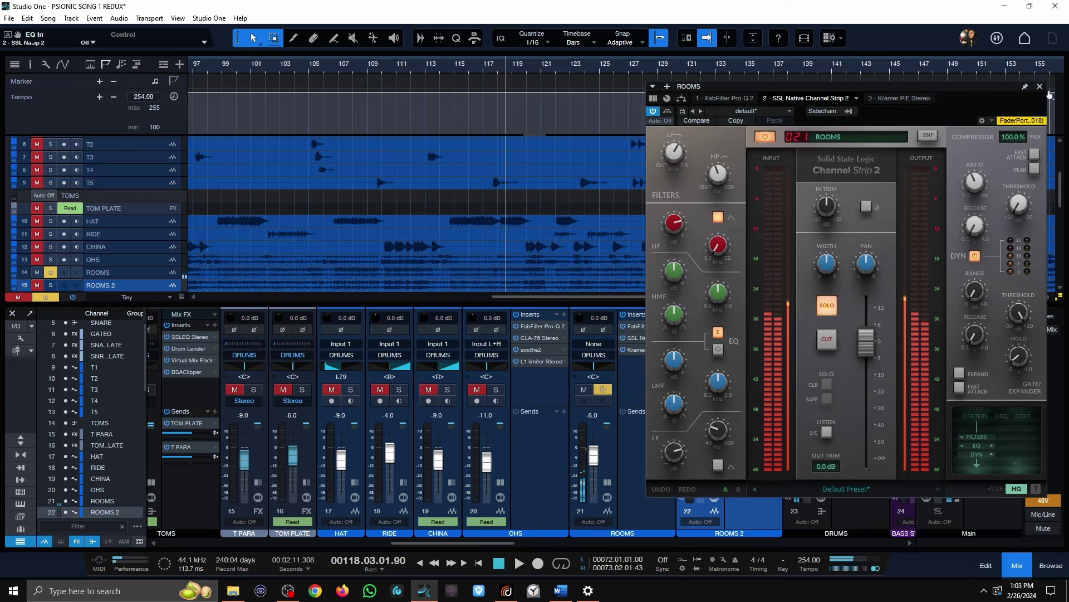
Step: Close the ROOMS channel strip and switch the solo from ROOMS to ROOMS 2, leaving ROOMS muted and ROOMS 2 unmuted
left_click_drag(986, 101, 853, 144)
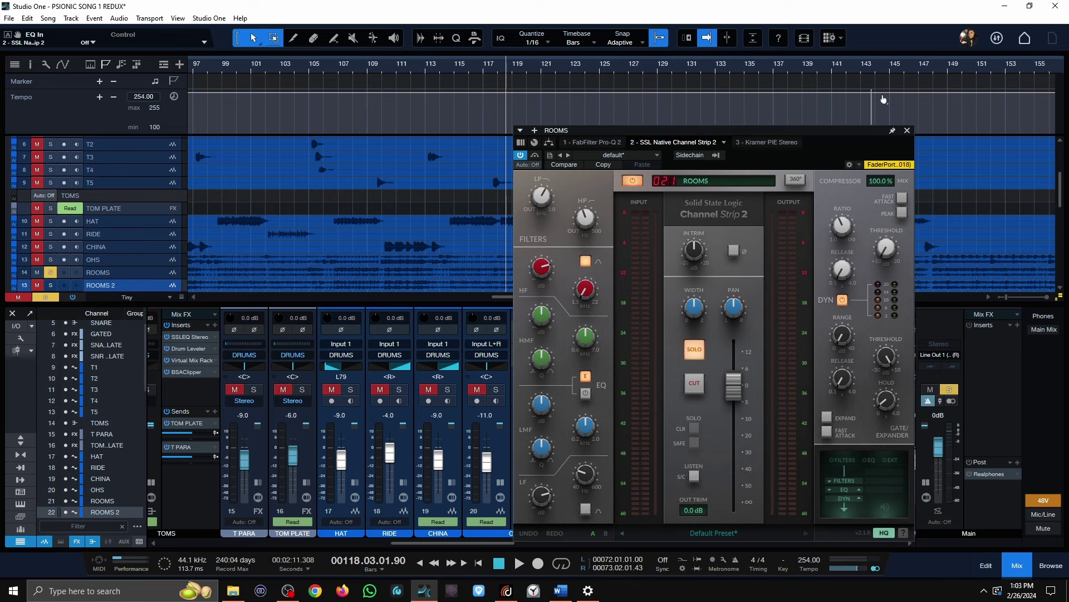
left_click(907, 131)
left_click(604, 389)
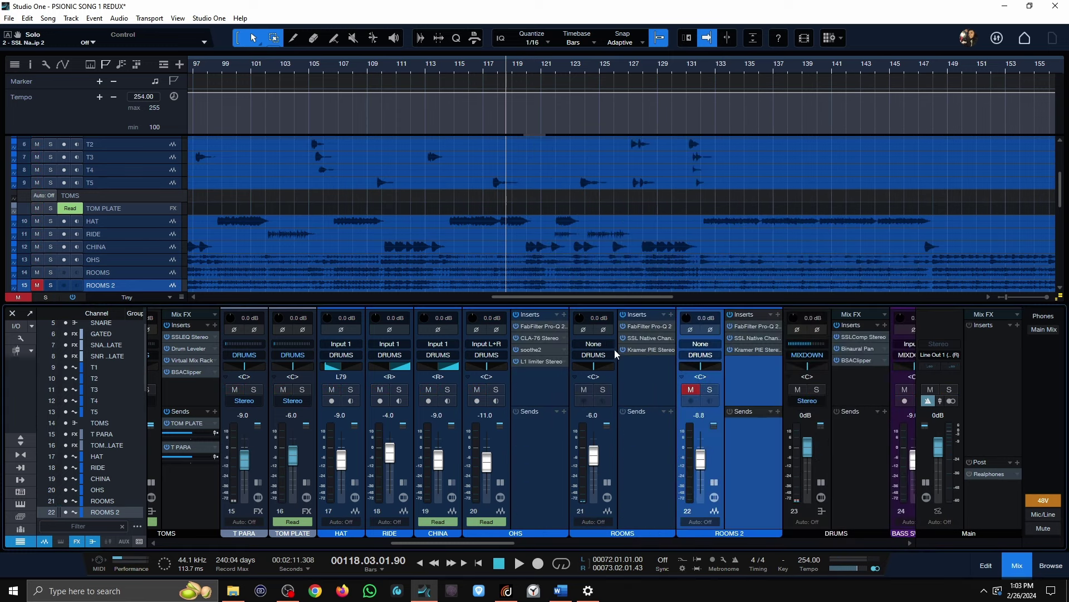
left_click(710, 389)
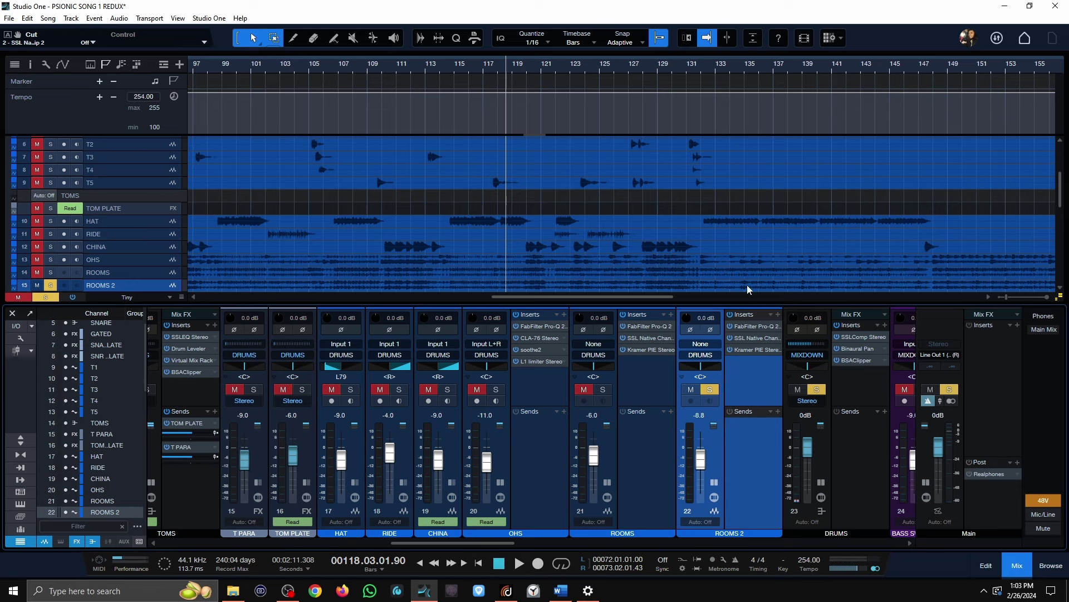
Step: Examine the EQ curve in ROOMS 2's FabFilter Pro-Q 2 and bring up its SSL Native Channel Strip 2
left_click(754, 326)
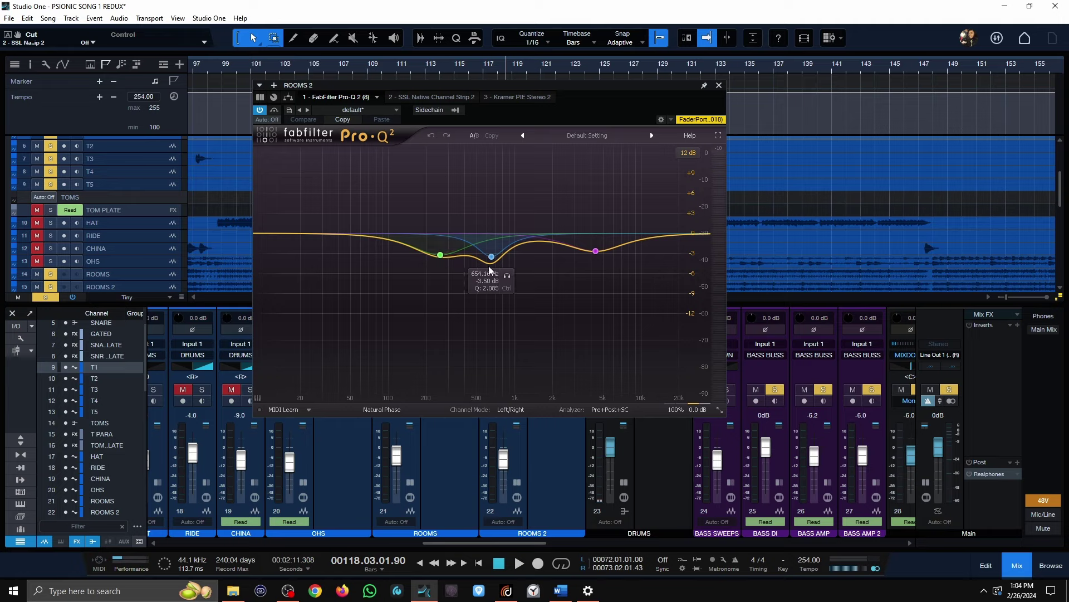
left_click(432, 97)
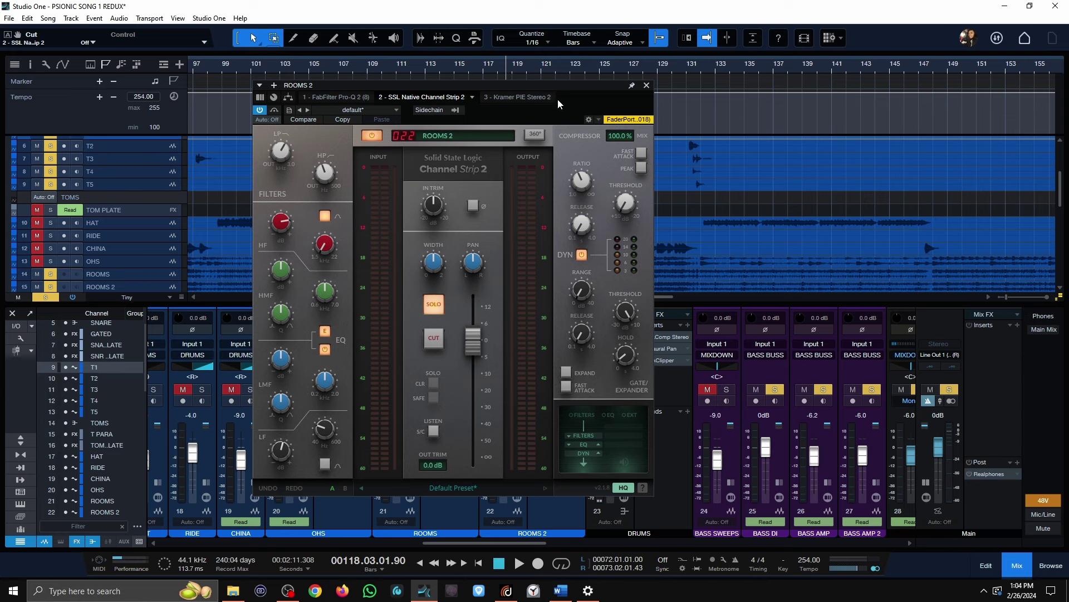
left_click_drag(561, 89, 895, 85)
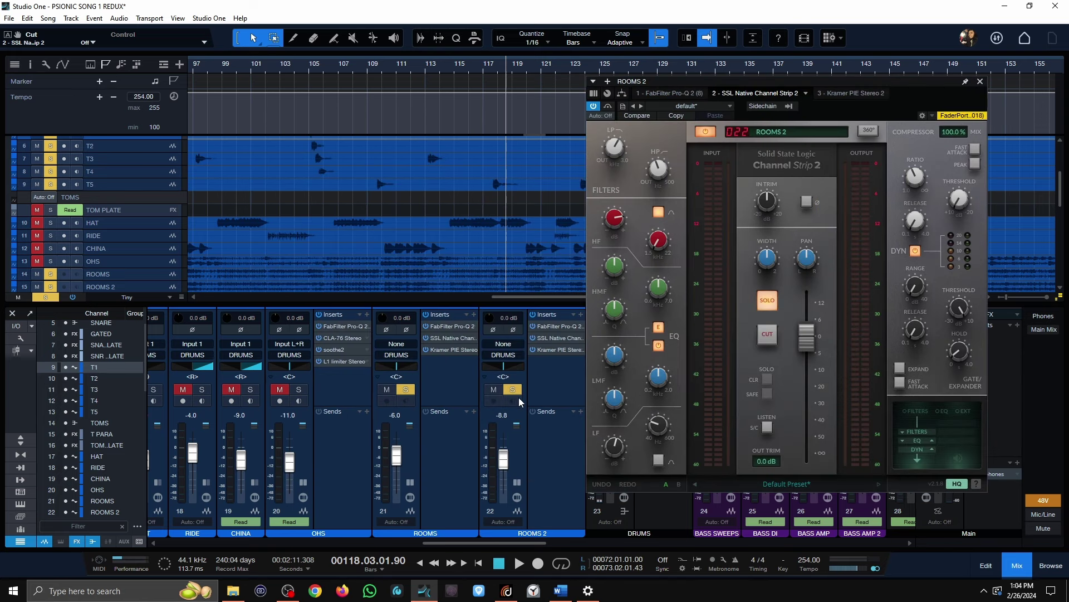
Step: Mute ROOMS and play ROOMS 2 soloed from about bar 107, switching its channel strip's EQ section off and on for comparison
left_click(387, 391)
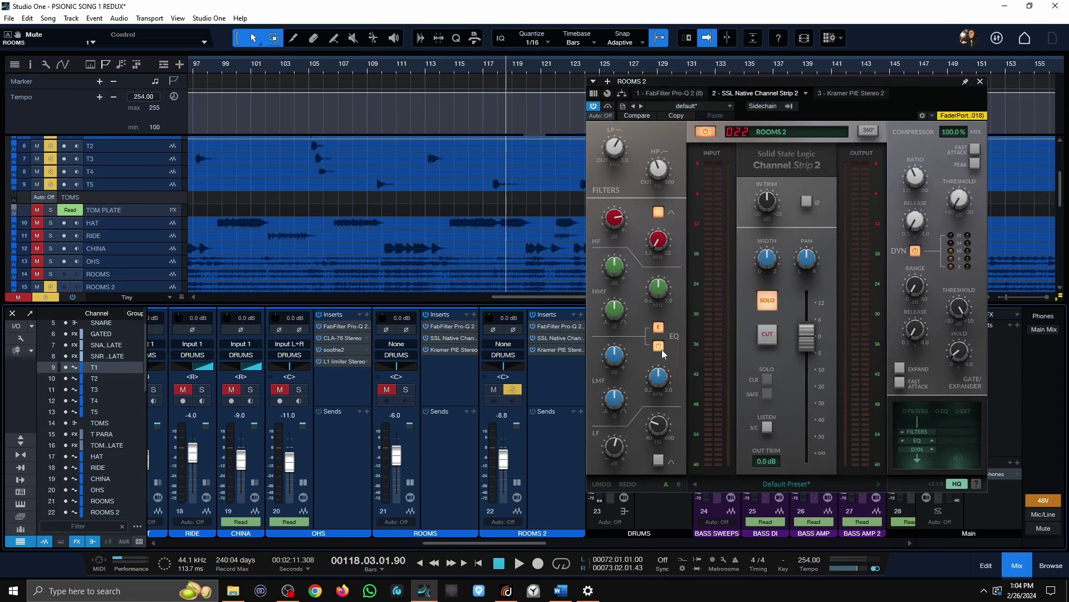
left_click(659, 346)
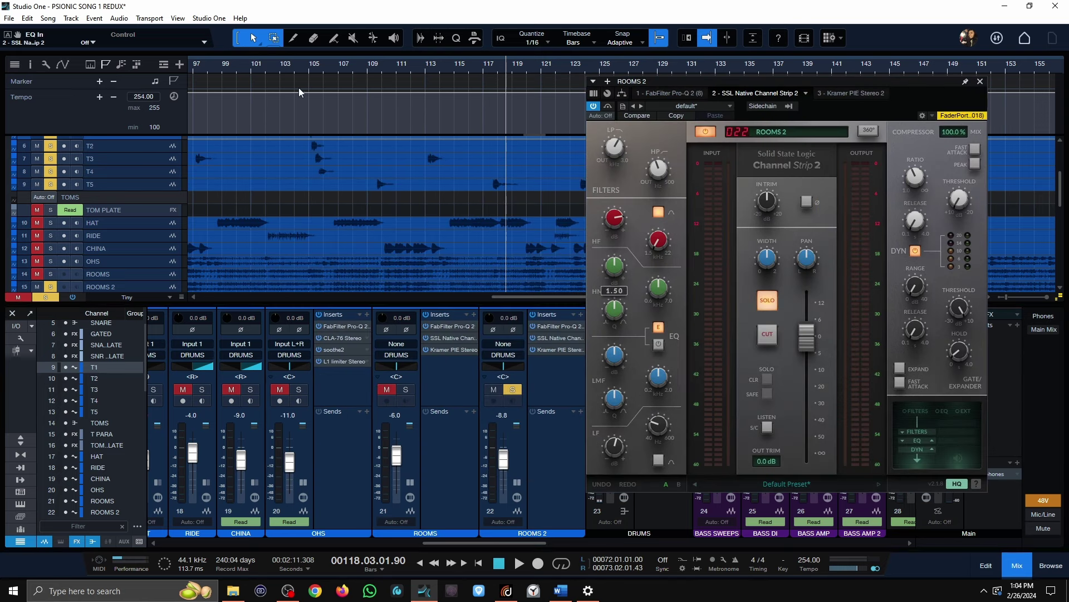
left_click(337, 67)
key("space")
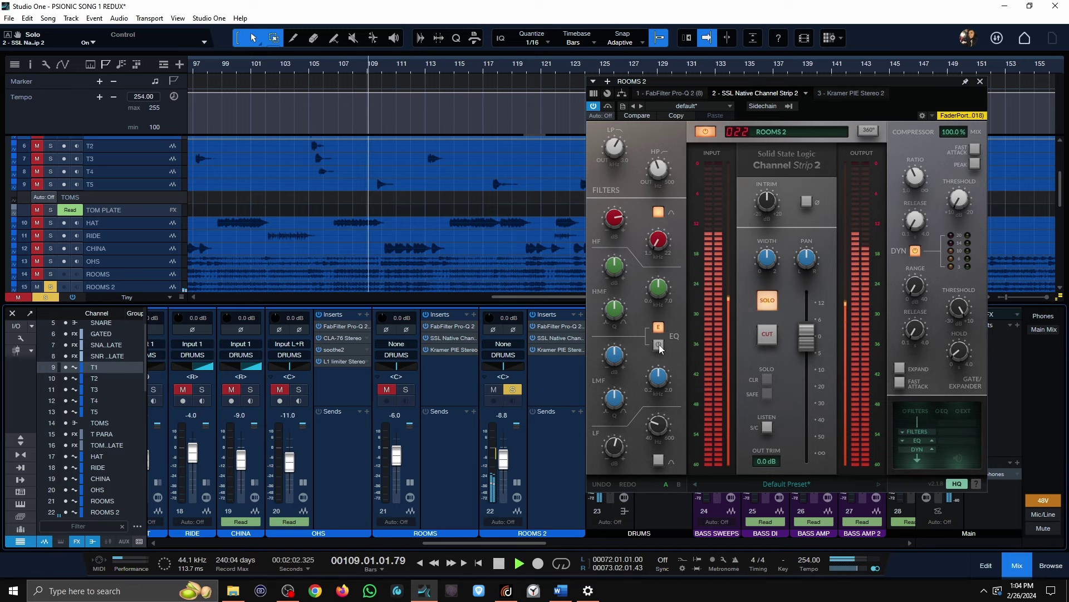
left_click(658, 346)
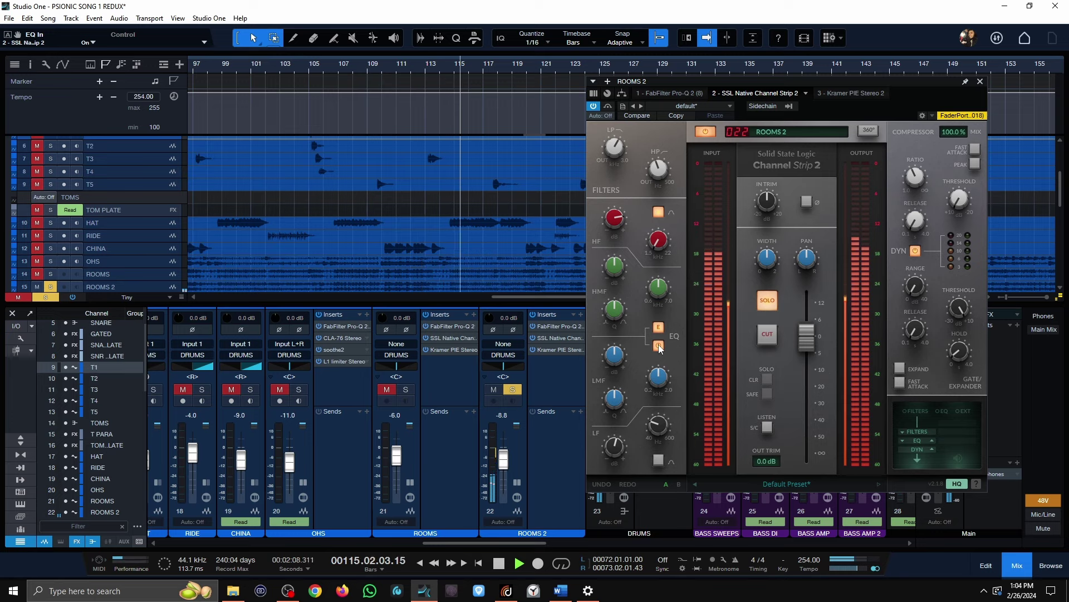
left_click(659, 346)
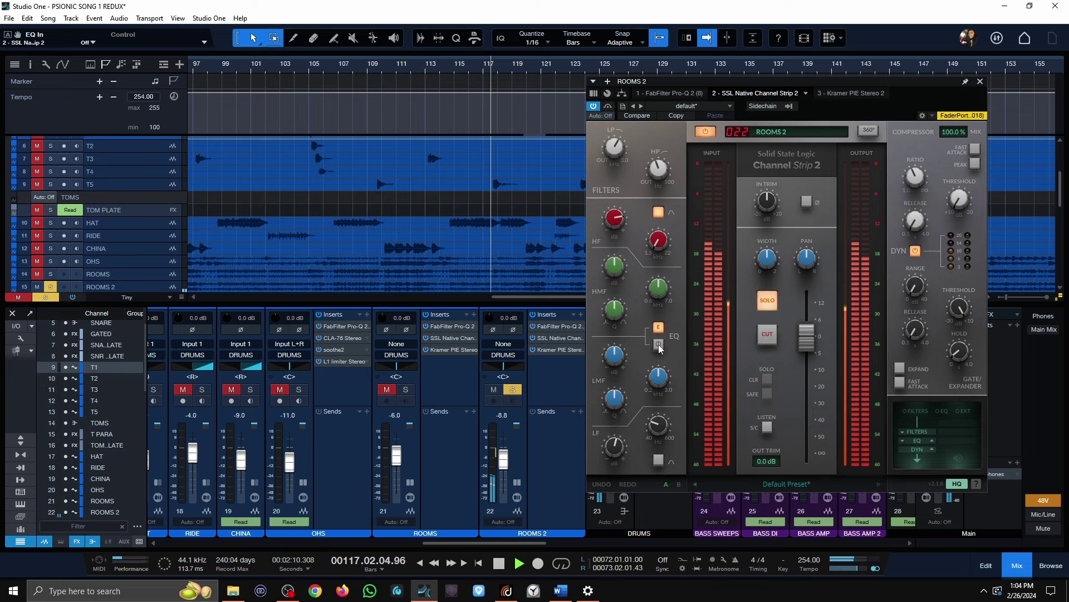
left_click(659, 347)
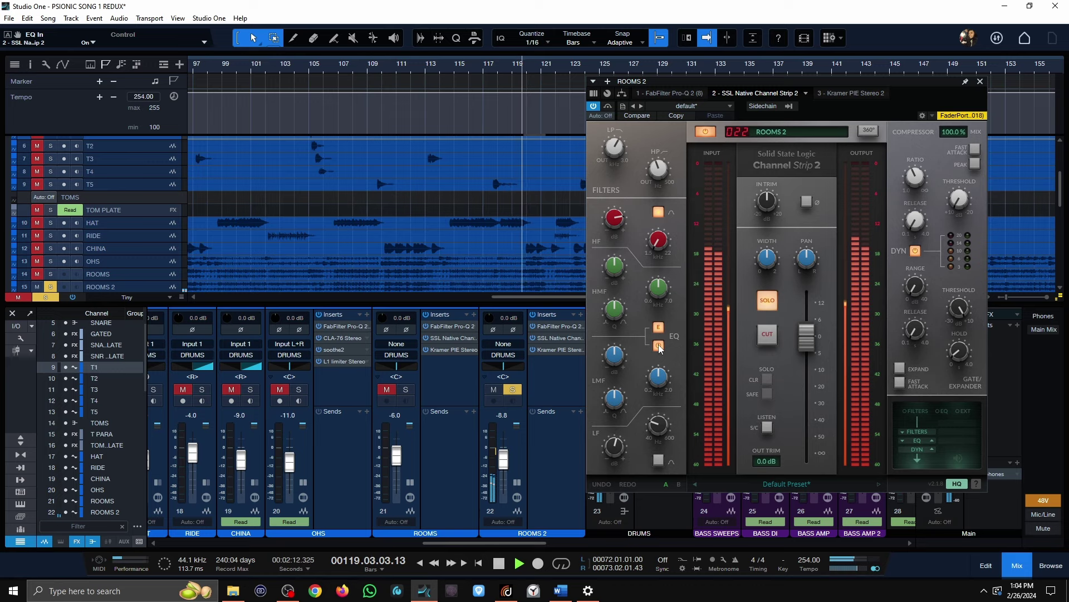
key("space")
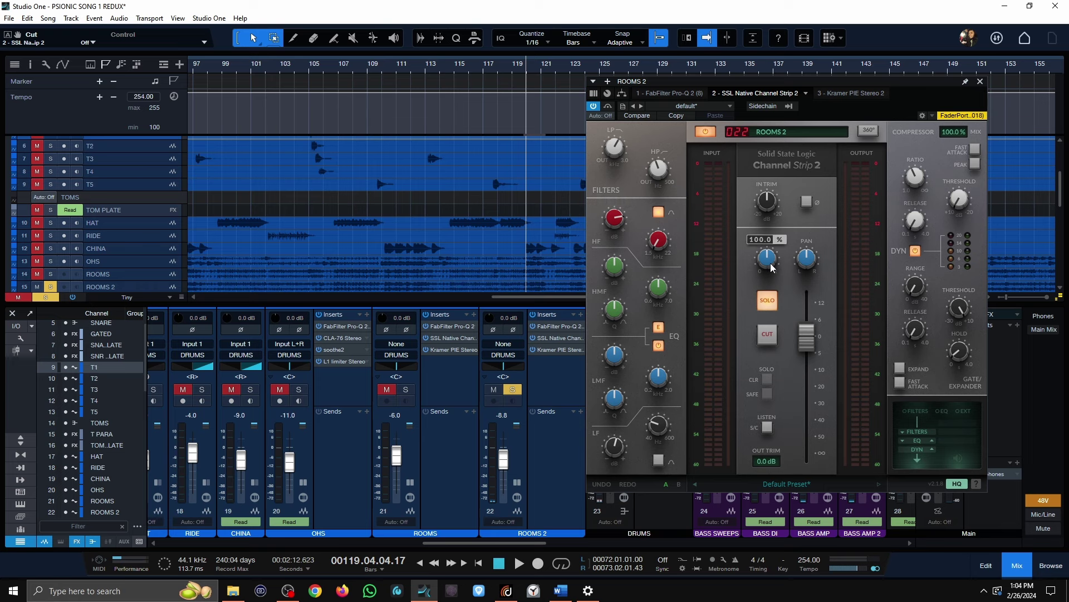
Step: Close the ROOMS 2 channel strip and clear the remaining solo on the drums
left_click(980, 83)
left_click(619, 389)
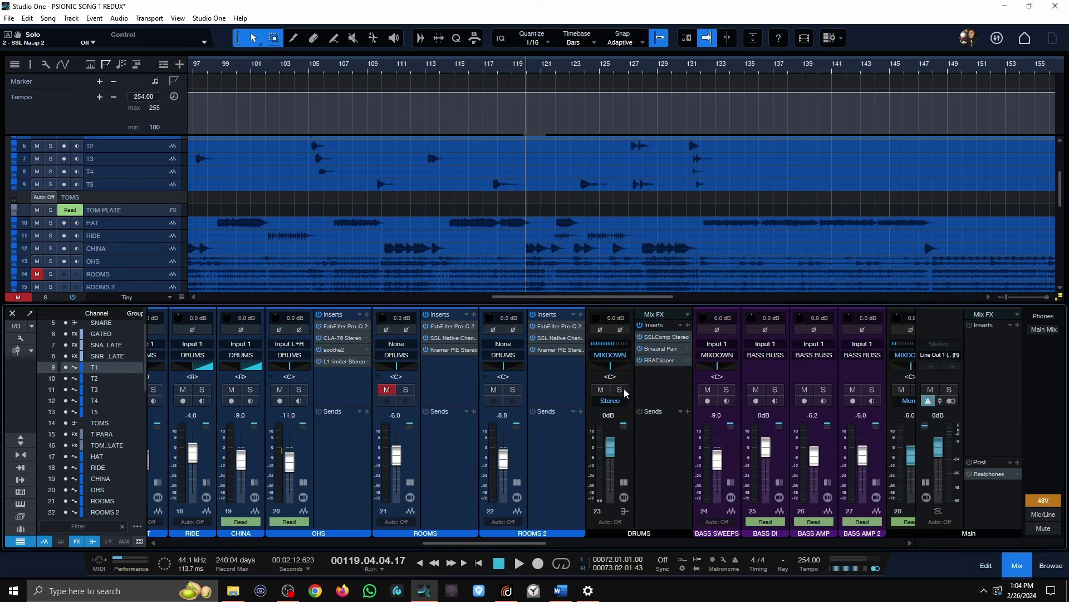
Step: Unmute ROOMS and play the soloed DRUMS bus from about bar 111, comparing both room tracks' SSL channel strips off and on
left_click(387, 389)
left_click(619, 390)
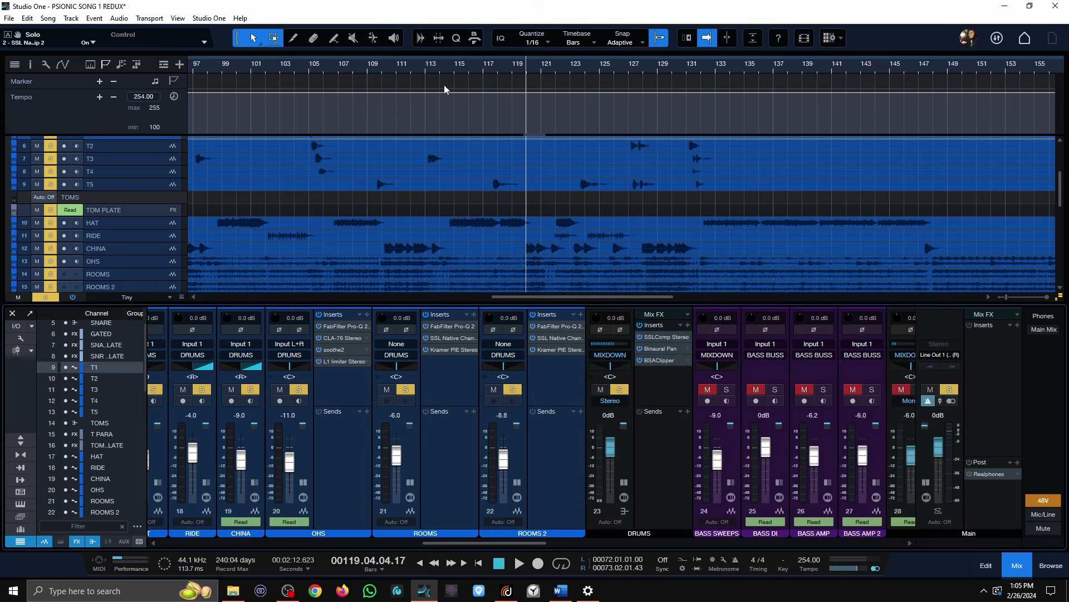
left_click(401, 71)
left_click(435, 336)
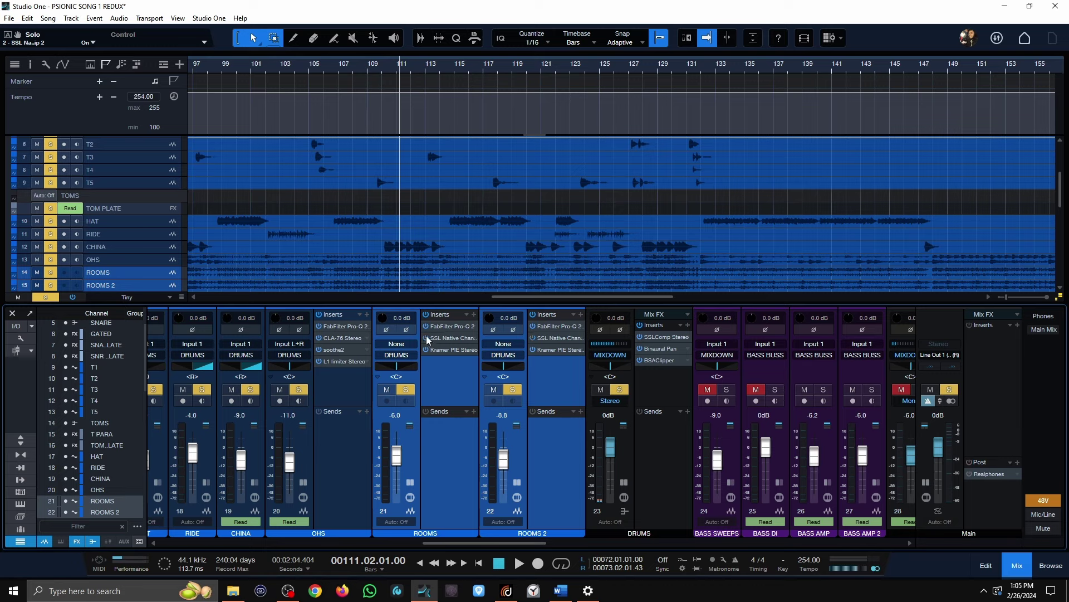
key("space")
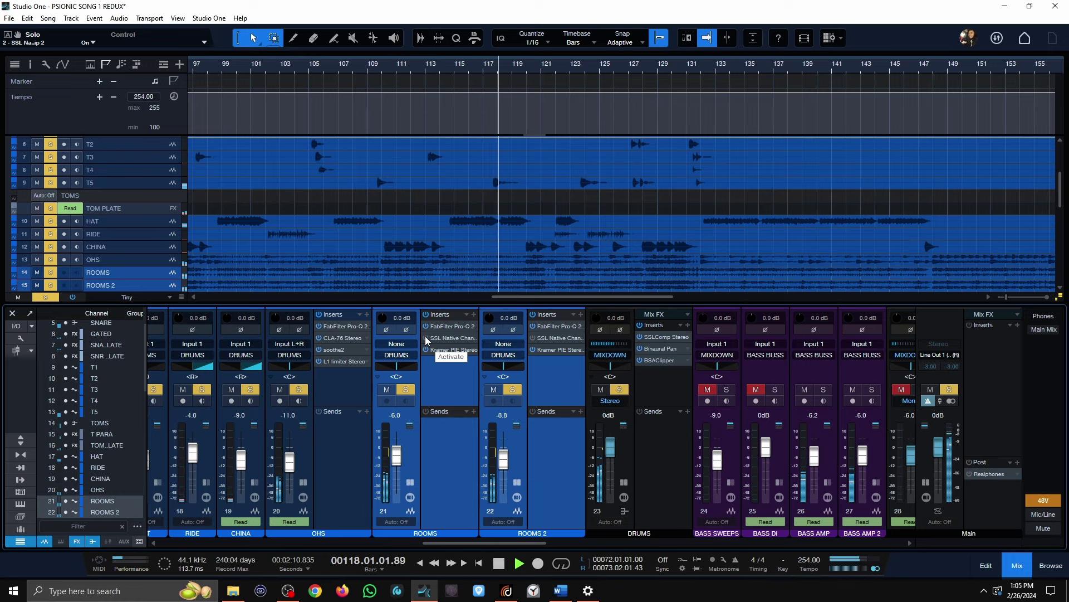
key("space")
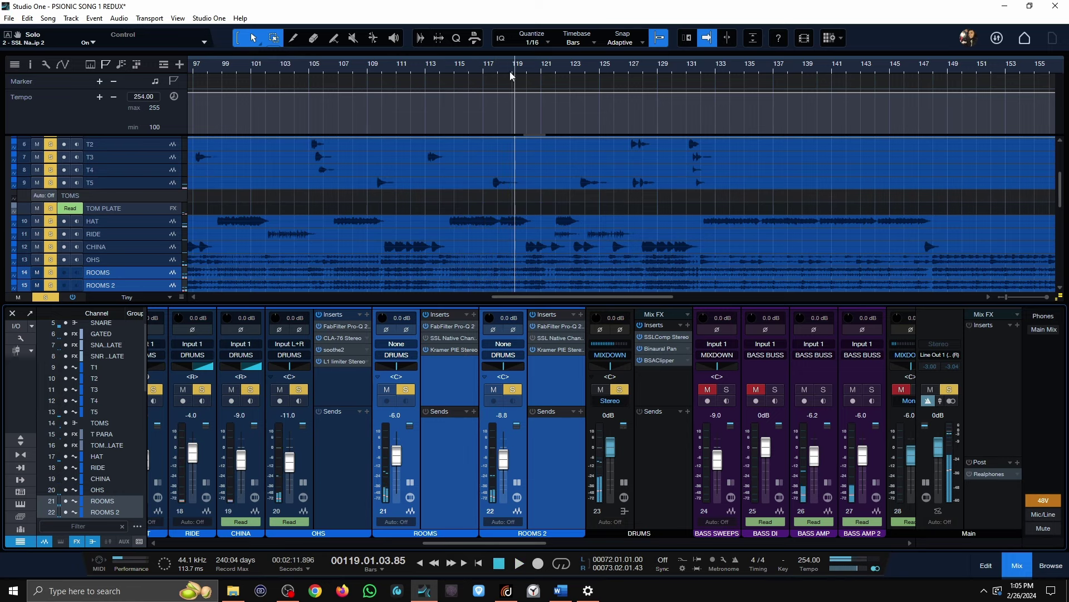
Step: Play the soloed drums again from bar 94 for a longer comparison of the room tracks' SSL channel strips
scroll(501, 82, "down", 3)
scroll(356, 192, "up", 6)
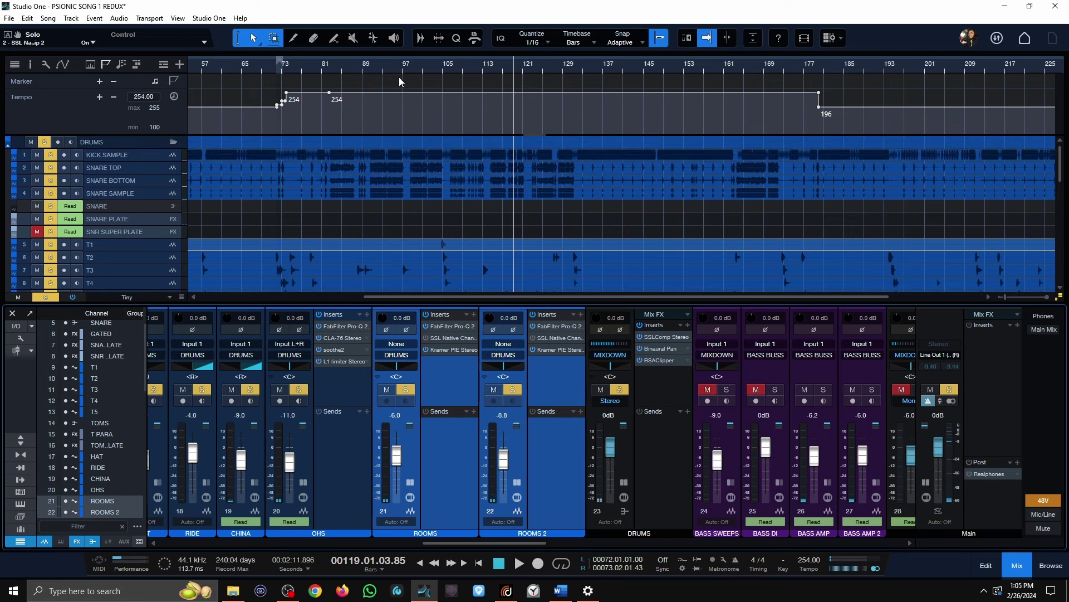
left_click(395, 136)
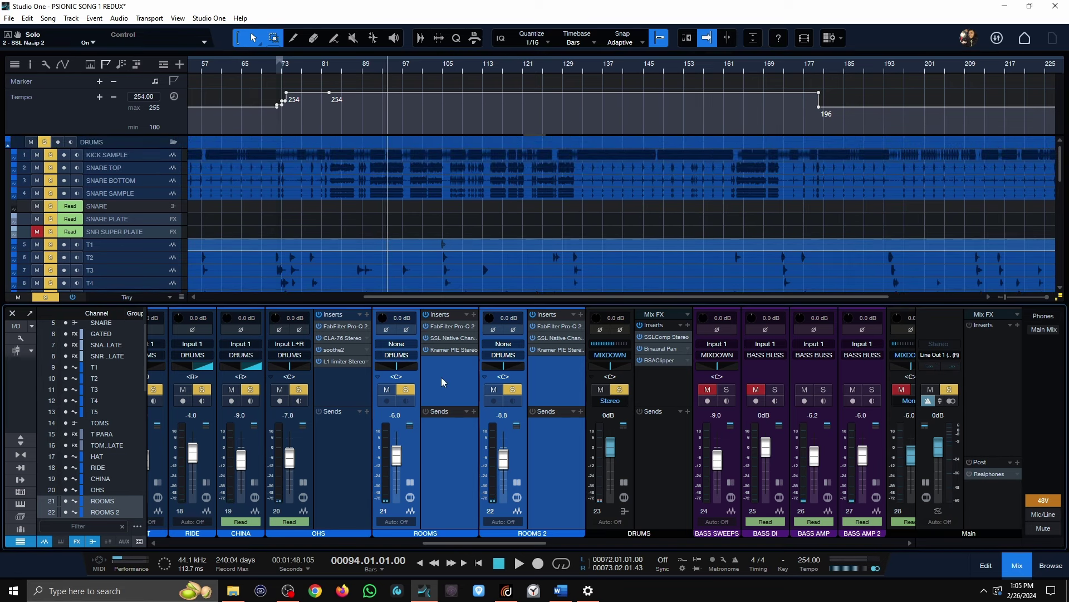
key("space")
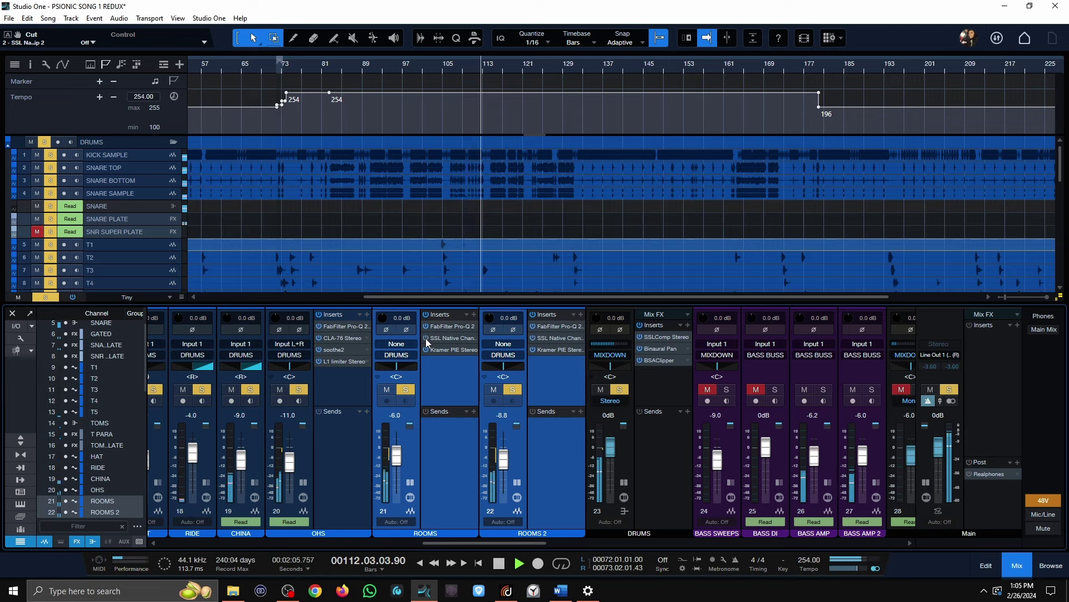
key("space")
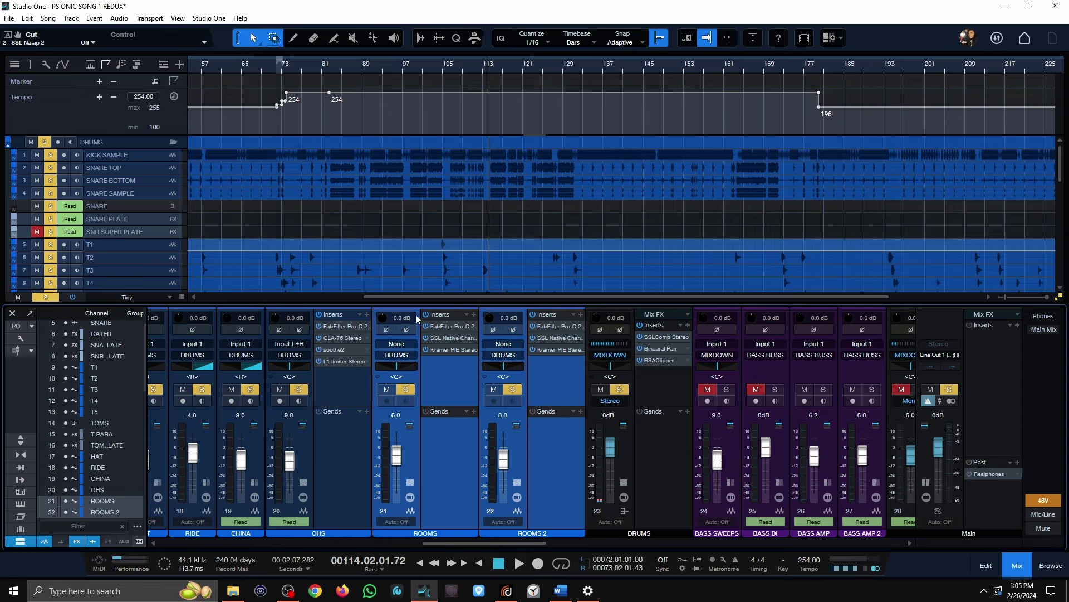
Step: Clear the drum solo, solo BASS BUSS, and expand the BASS DI, BASS AMP and BASS AMP 2 channels to show their inserts
key("shift+m")
key("shift+s")
scroll(512, 543, "right", 6)
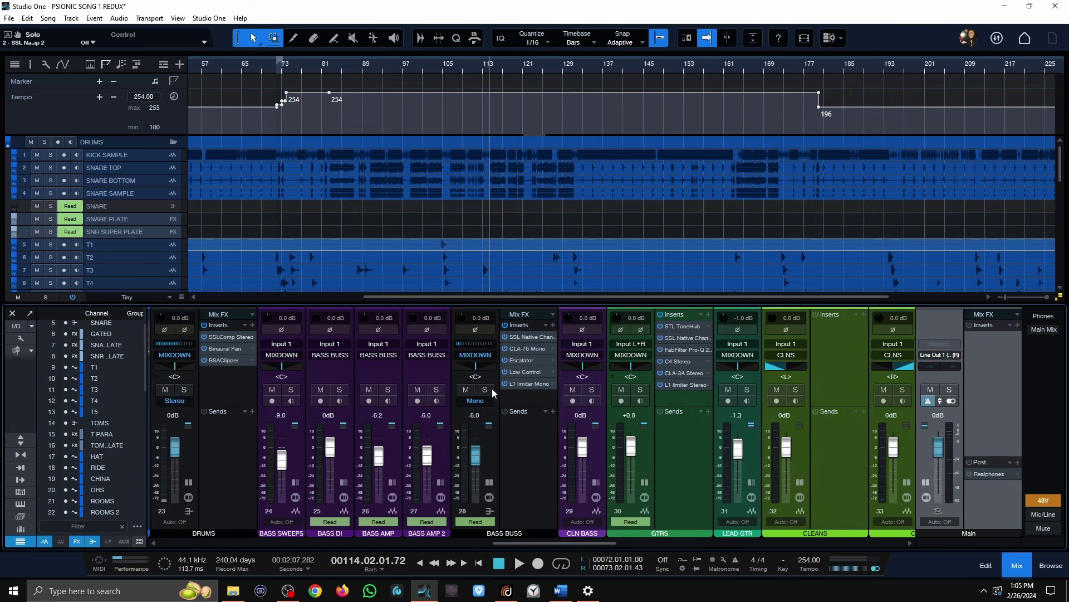
left_click(491, 391)
left_click(344, 483)
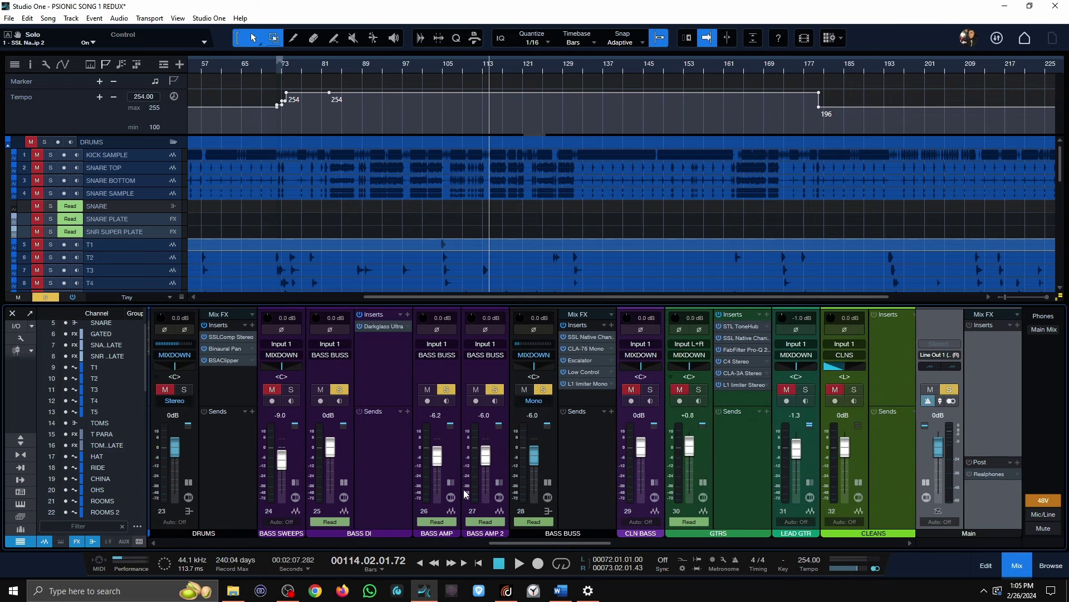
left_click(451, 482)
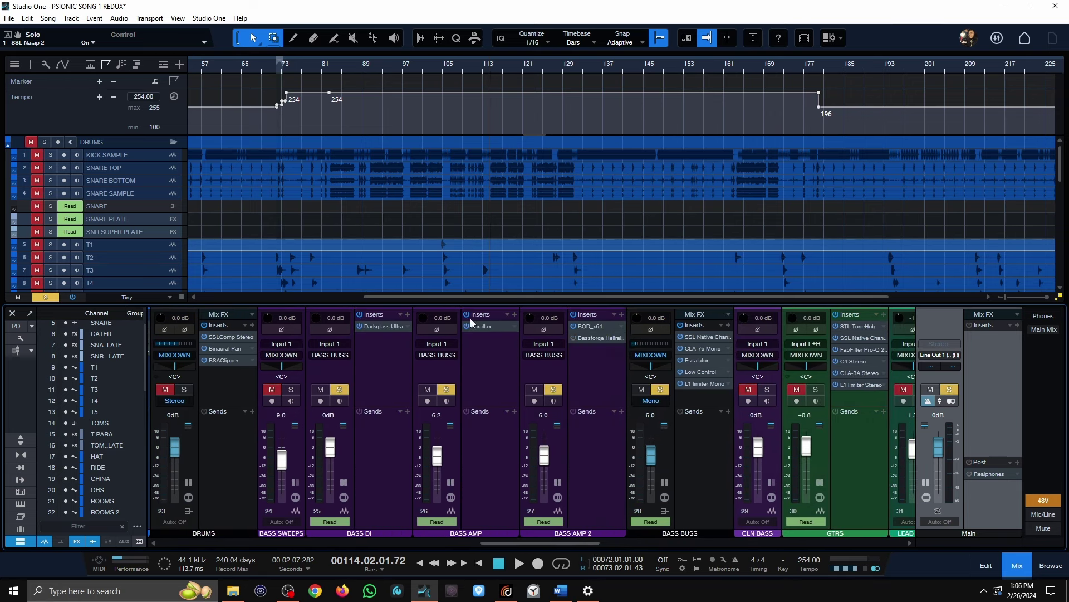
Step: Inspect the Darkglass Ultra on BASS DI and the Parallax on BASS AMP, closing each plug-in window
left_click(396, 328)
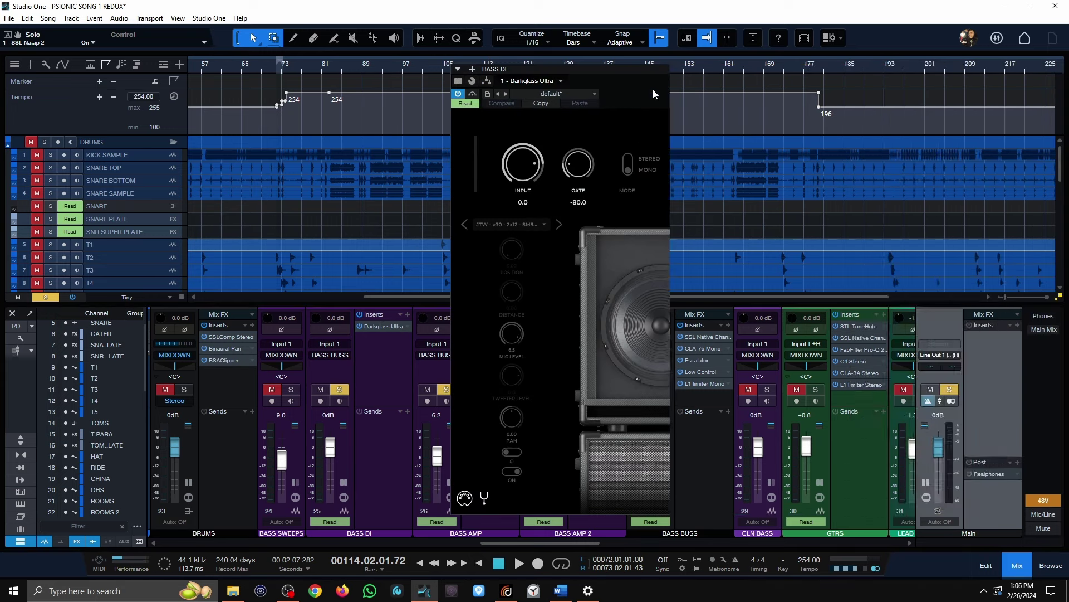
left_click(997, 70)
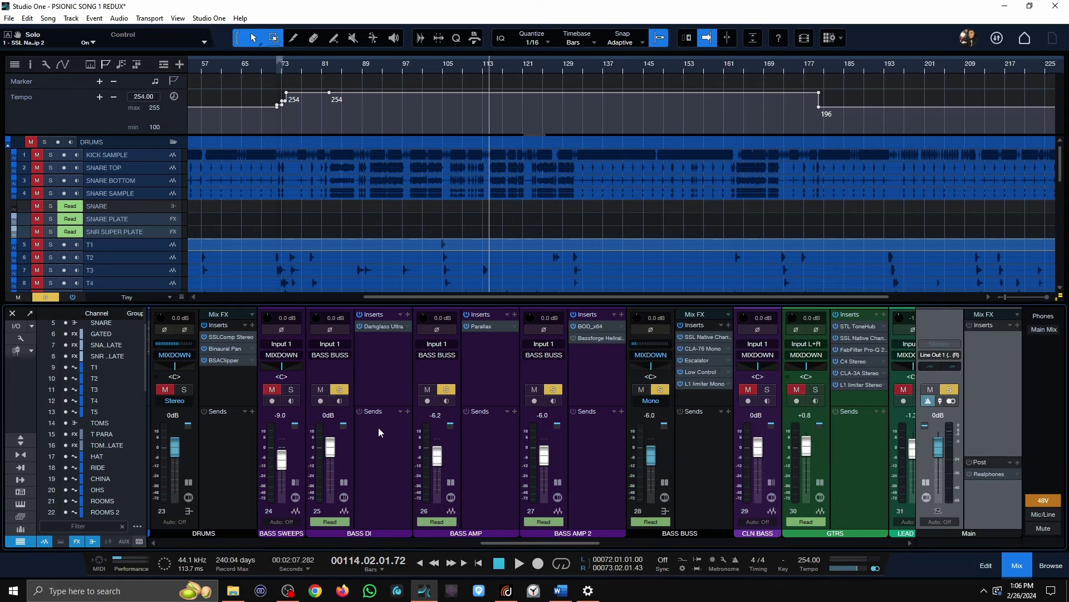
left_click(481, 325)
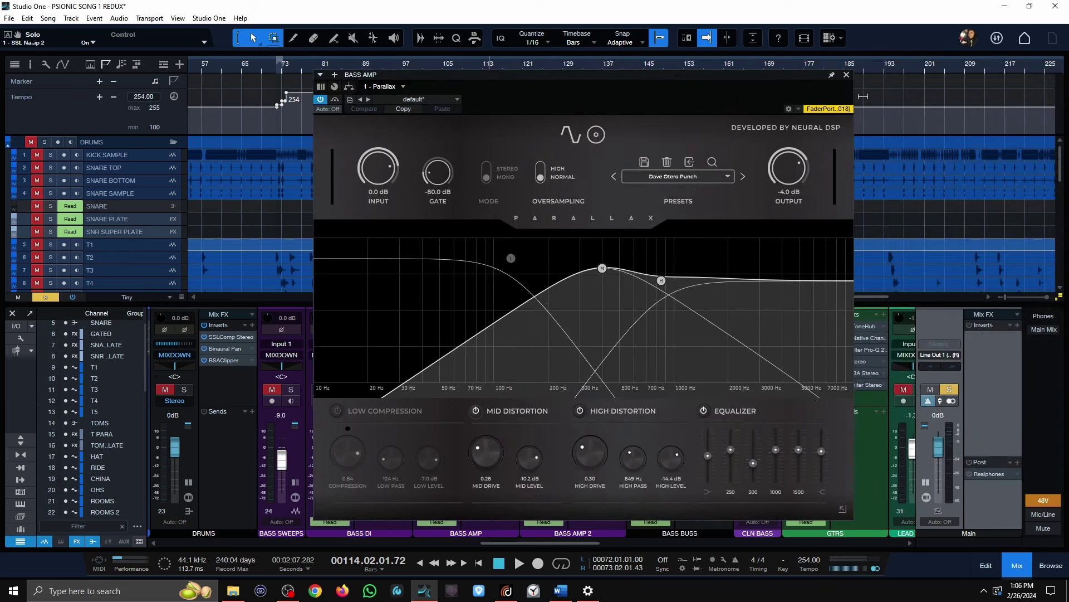
left_click(847, 75)
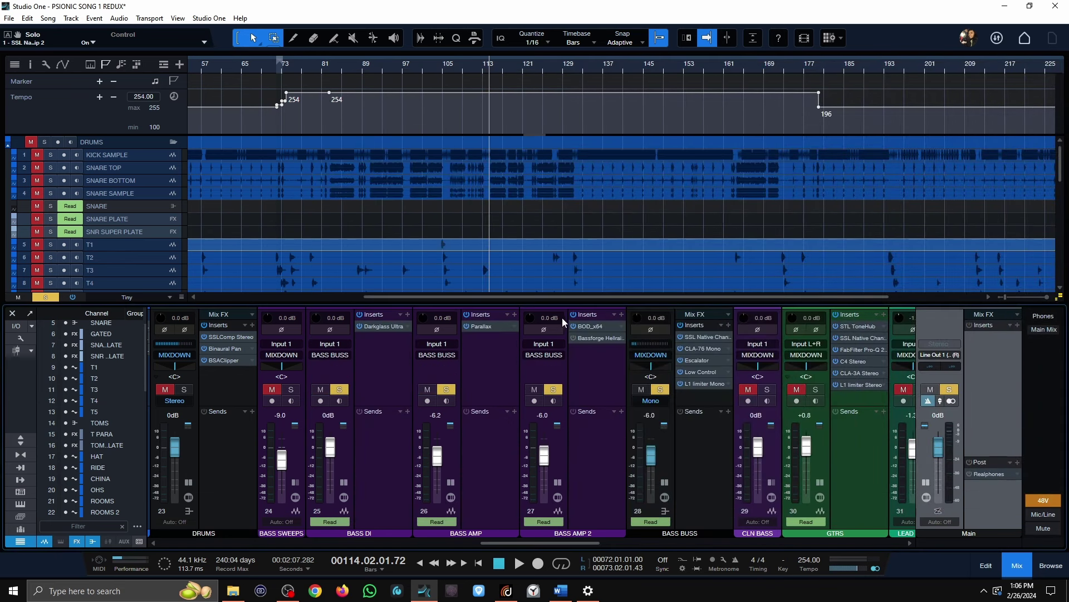
Step: Bring up BOD_x64 on BASS AMP 2, play the soloed bass from bar 114 with the bass tracks in view, and close the plug-in
left_click(606, 327)
left_click_drag(954, 171, 584, 185)
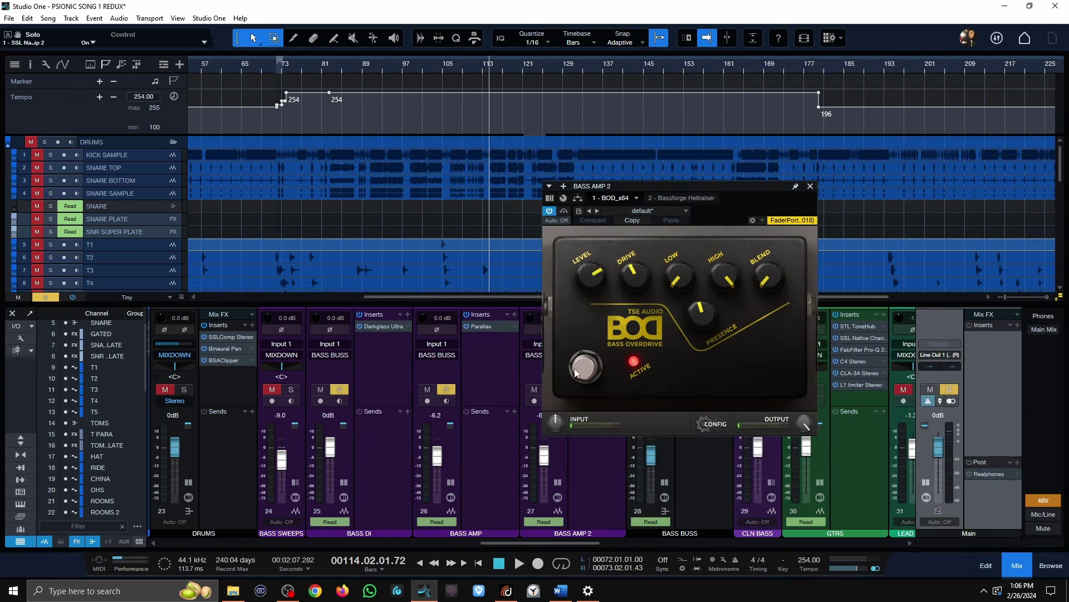
scroll(378, 200, "down", 4)
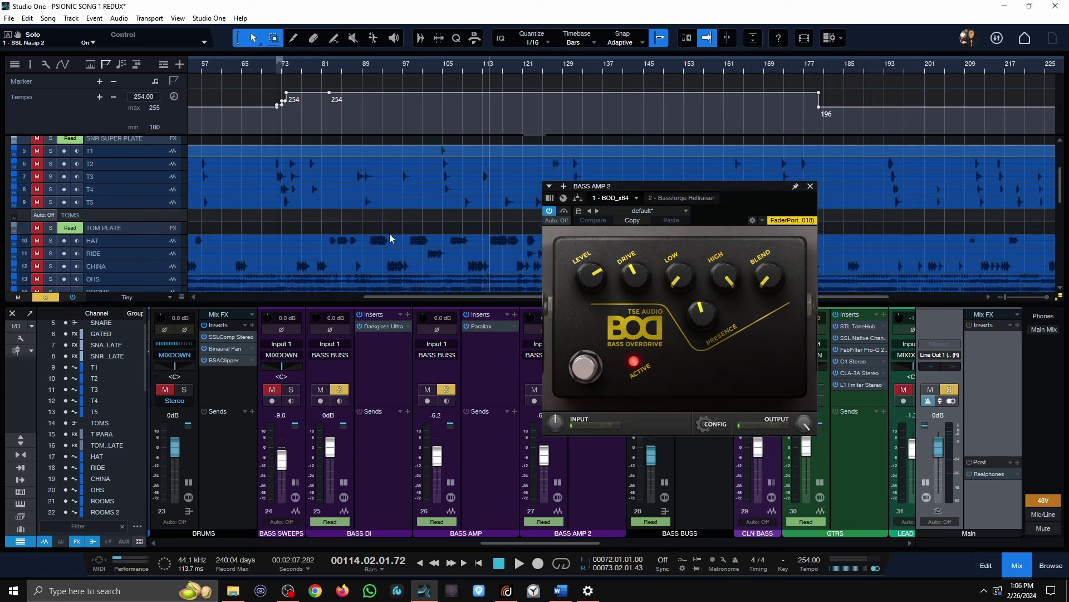
left_click_drag(730, 185, 842, 154)
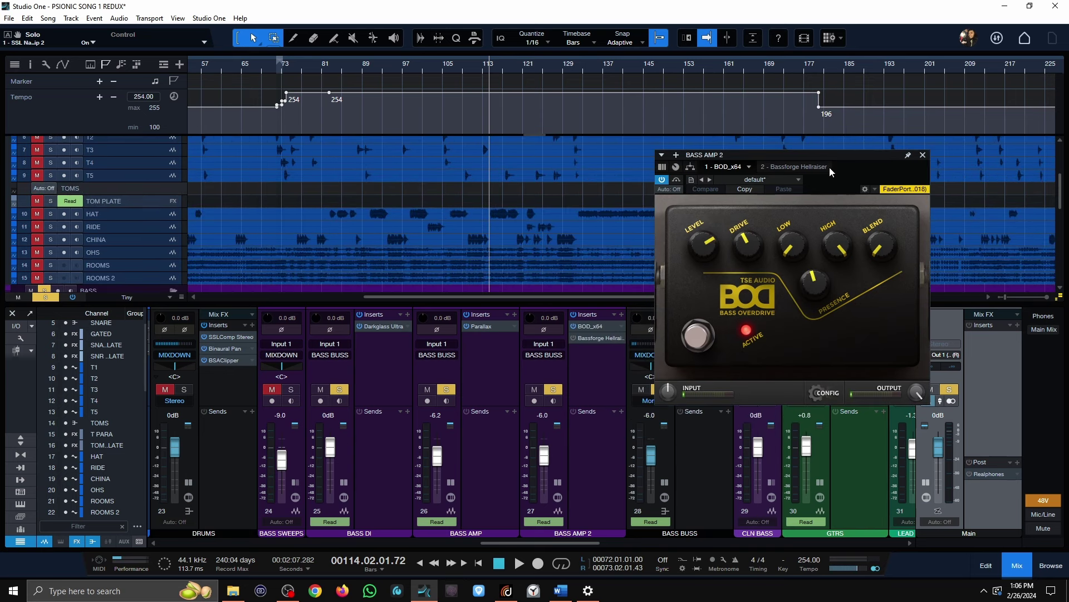
key("space")
scroll(465, 219, "down", 2)
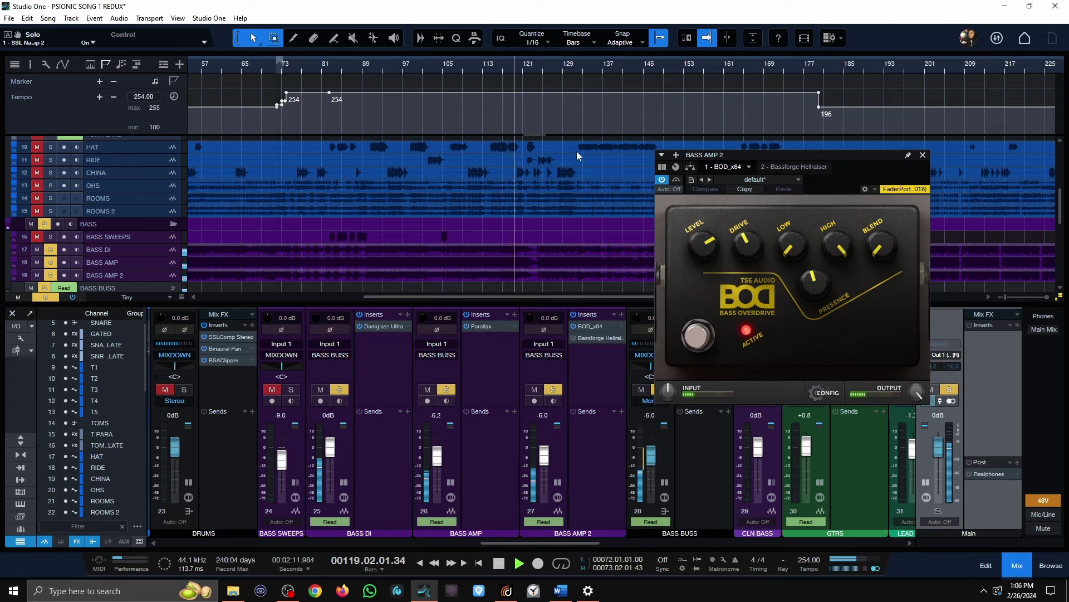
left_click(923, 155)
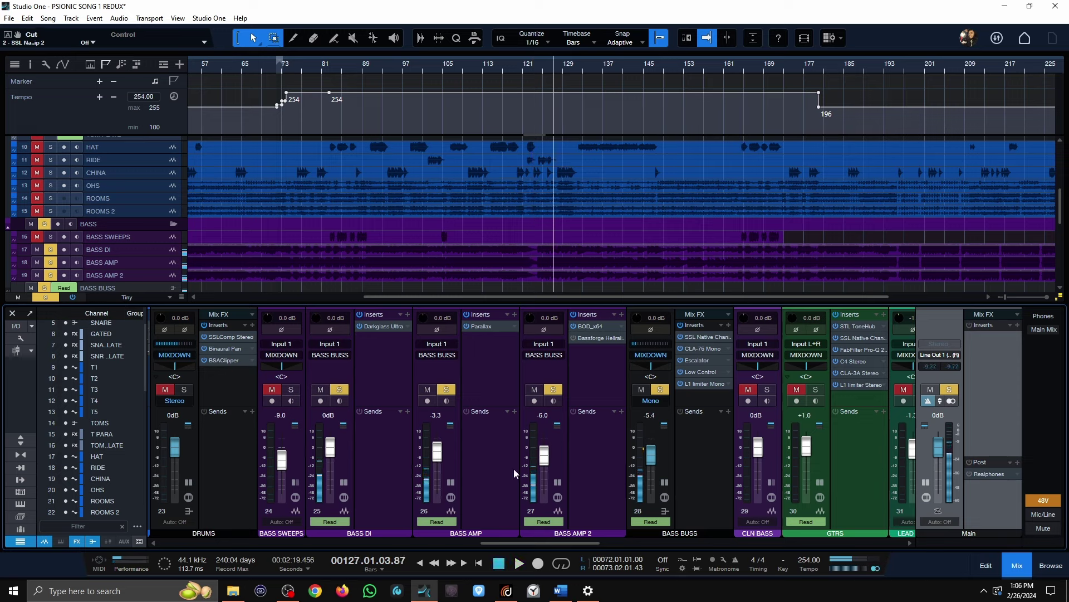
Step: Go through the BASS DI, BASS AMP and BASS AMP 2 channels, and look briefly at BASS BUSS's SSL Native Channel Strip 2
left_click(380, 379)
left_click(499, 375)
left_click(588, 376)
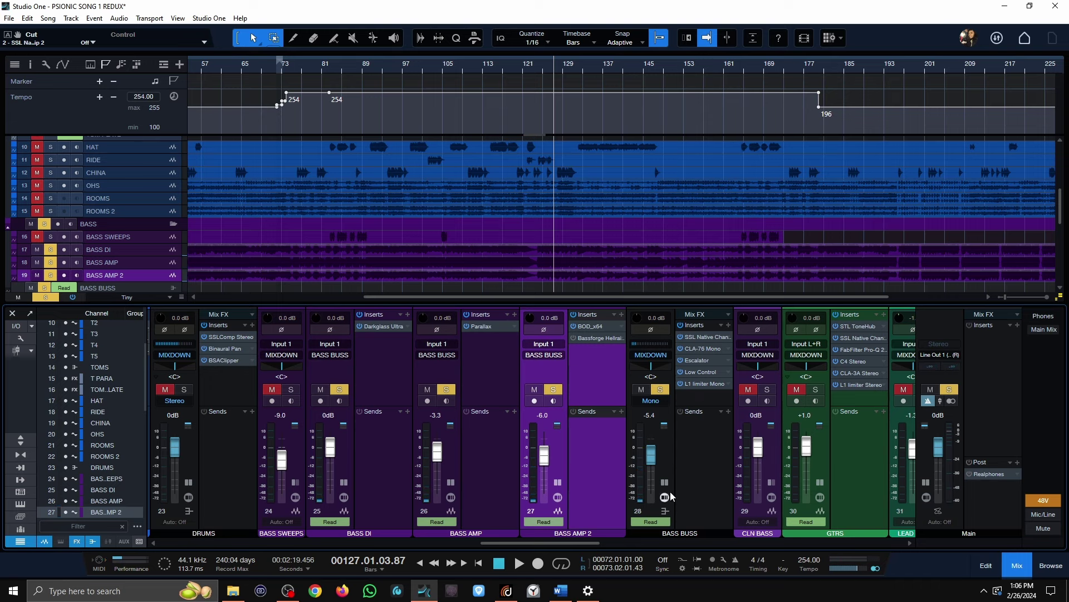
left_click(710, 527)
left_click(717, 332)
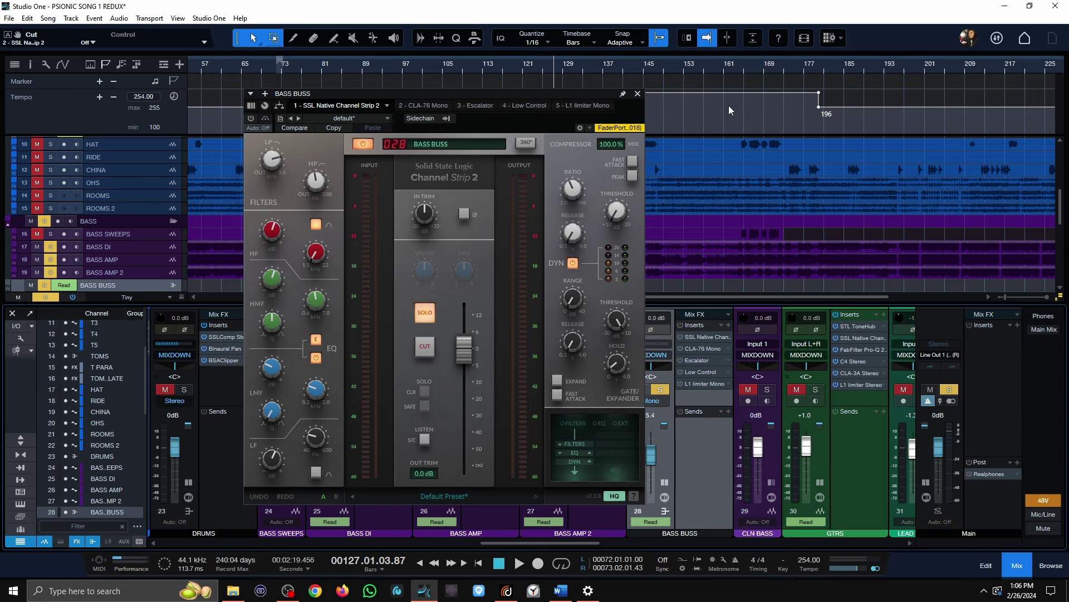
left_click_drag(526, 91, 811, 91)
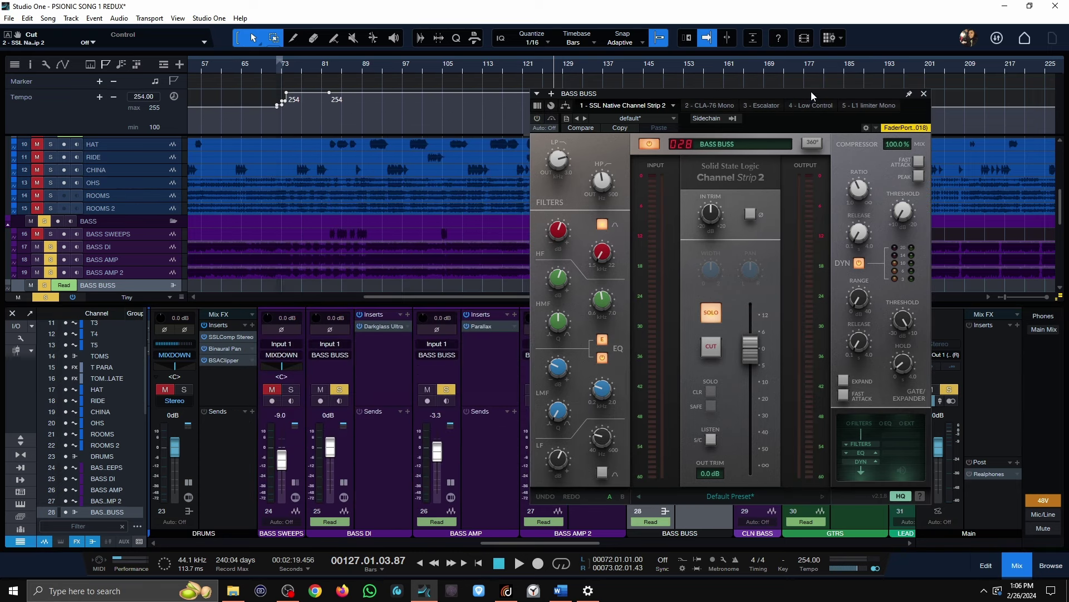
left_click(924, 94)
Step: Play the soloed bass from several positions, comparing all of BASS BUSS's inserts off and on
key("space")
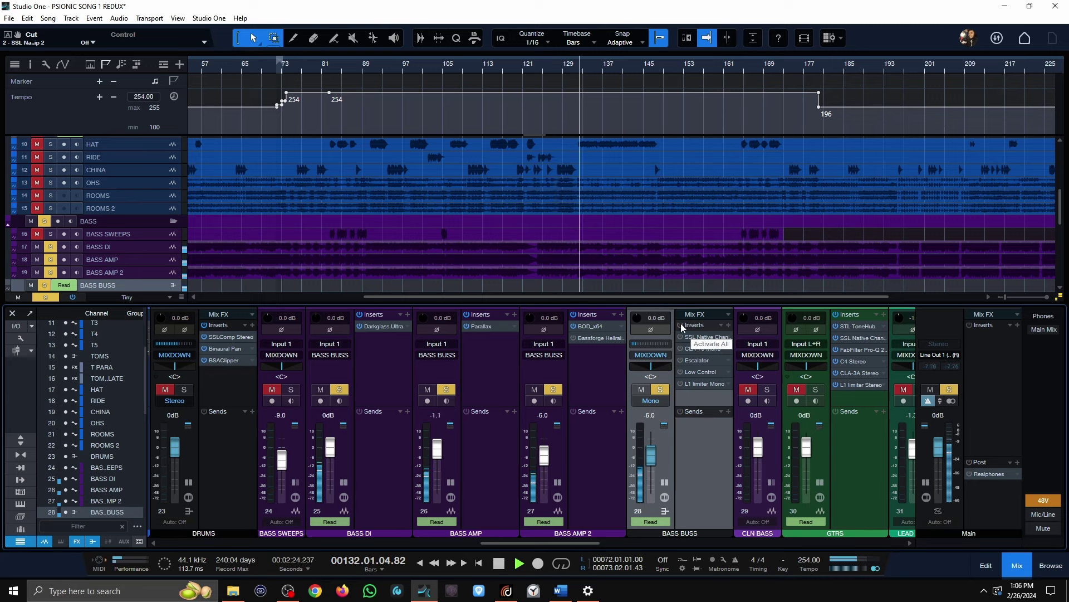
left_click(477, 65)
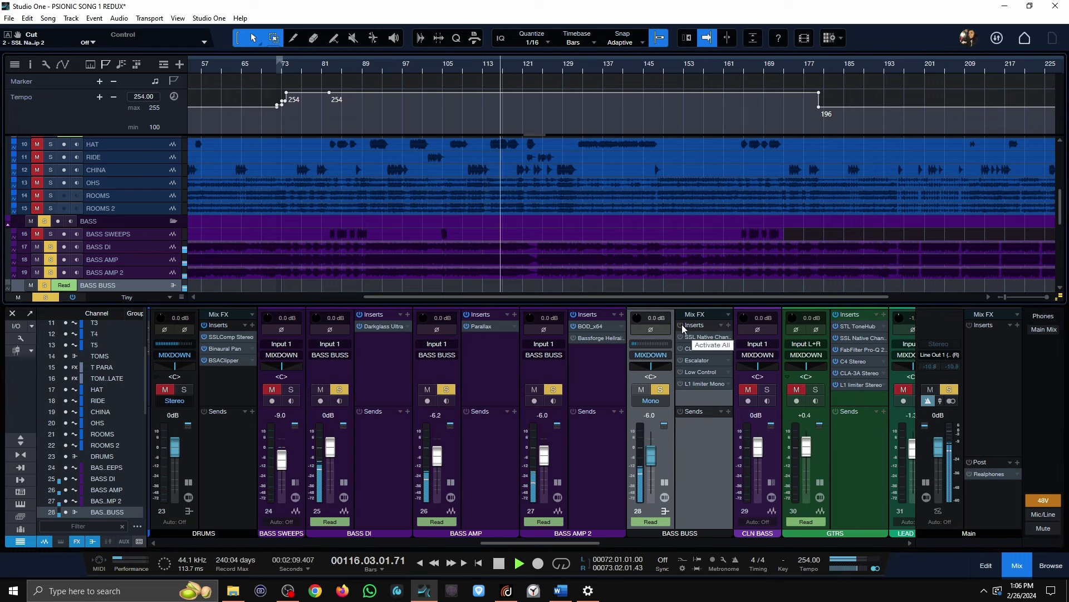
key("space")
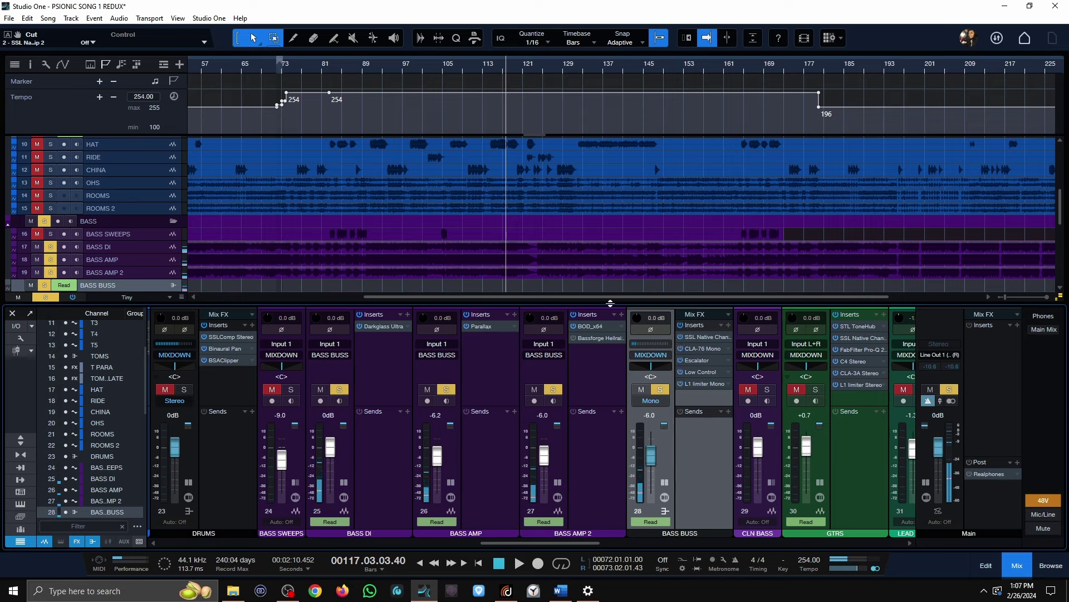
left_click(462, 64)
key("space")
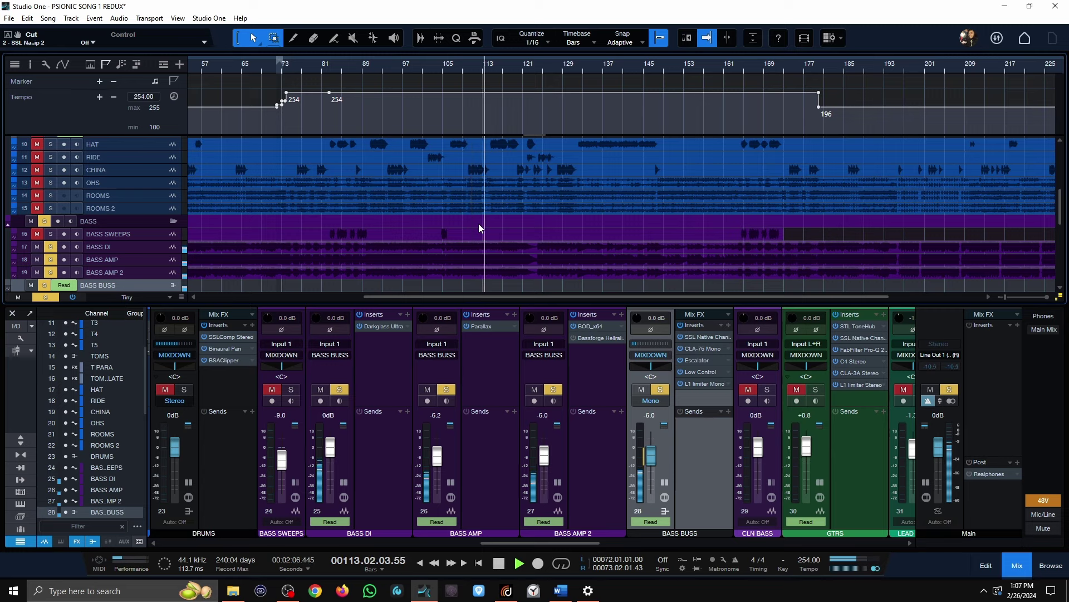
key("space")
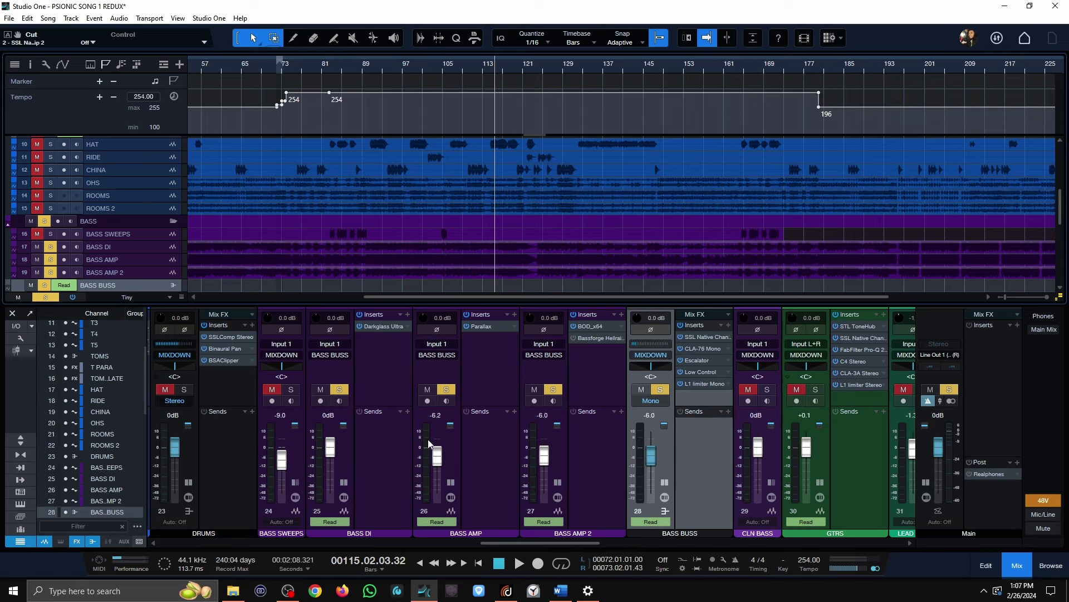
Step: Reopen BASS BUSS's SSL Native Channel Strip 2, activate it, and inspect its HF and HMF settings
left_click(693, 337)
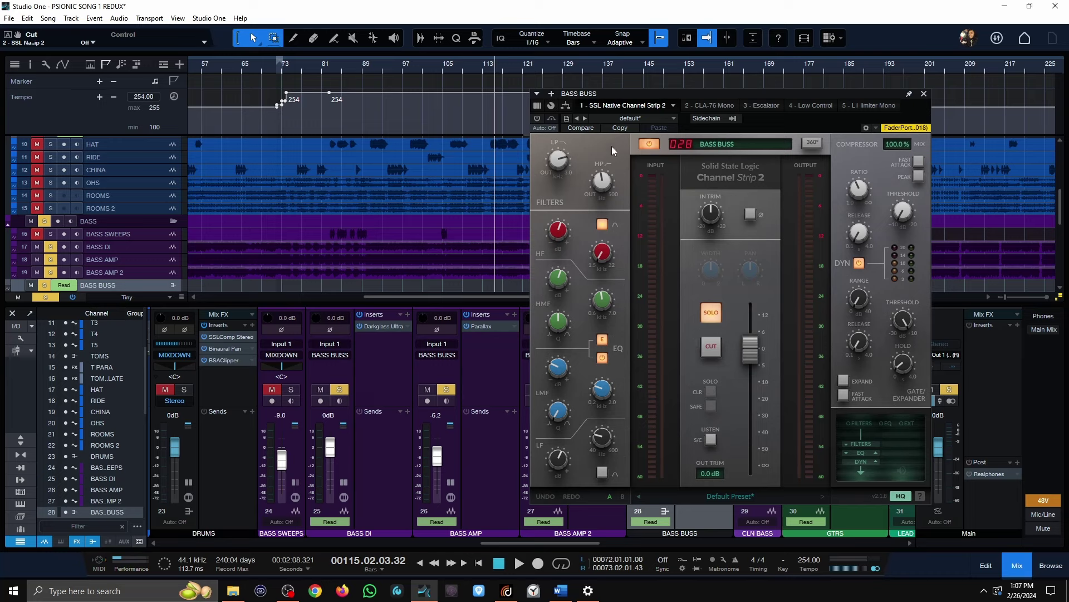
left_click(536, 119)
mouse_move(553, 233)
mouse_move(604, 267)
mouse_move(608, 303)
Step: Examine the frequency, Q and gain of the LMF band and the frequency and gain of the LF band on BASS BUSS's channel strip
mouse_move(598, 391)
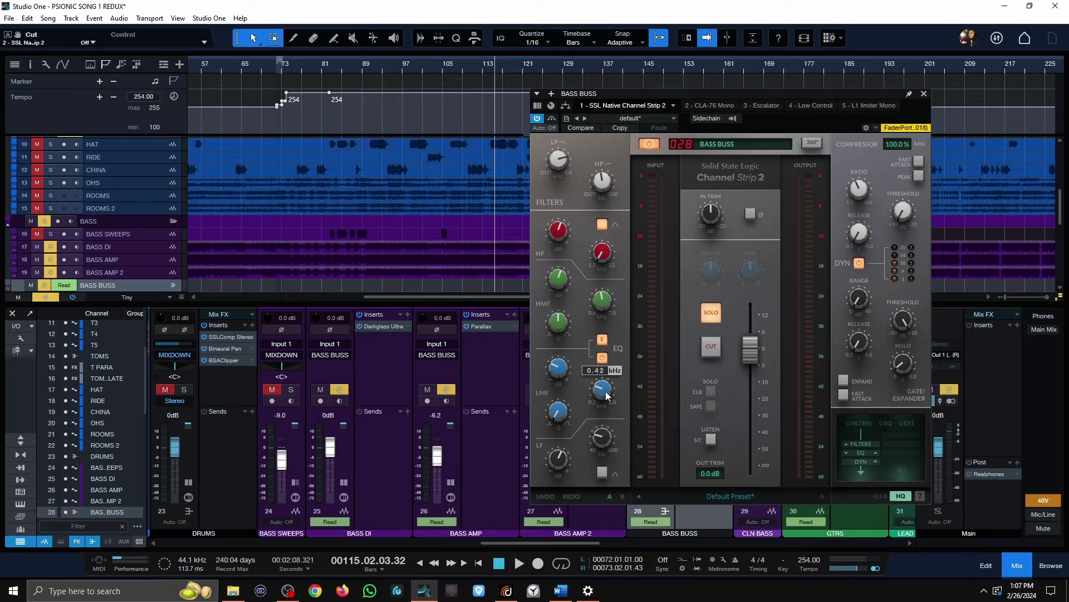
mouse_move(559, 412)
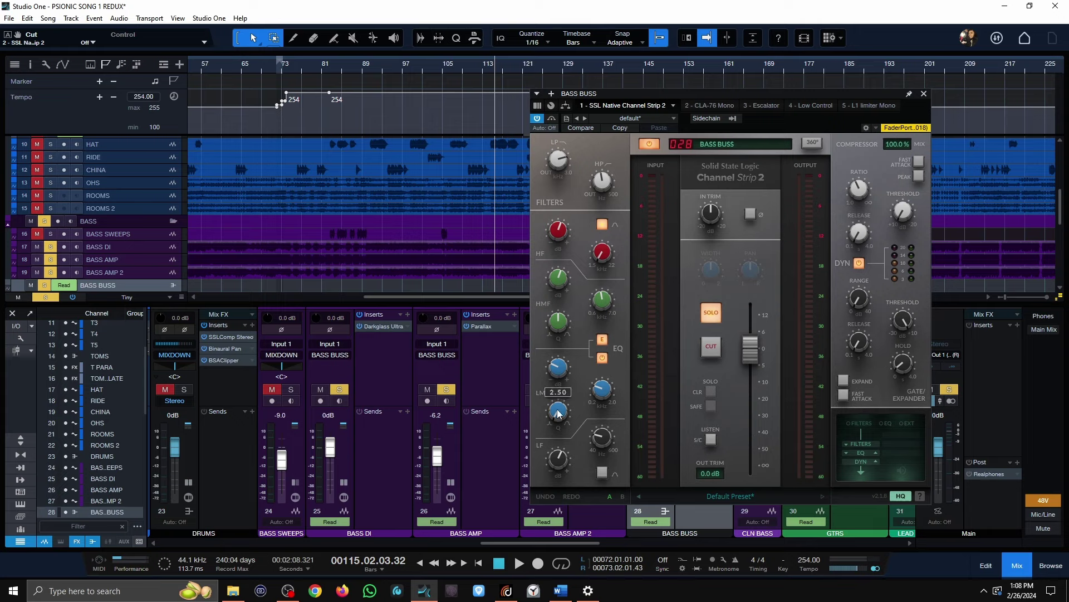
mouse_move(557, 371)
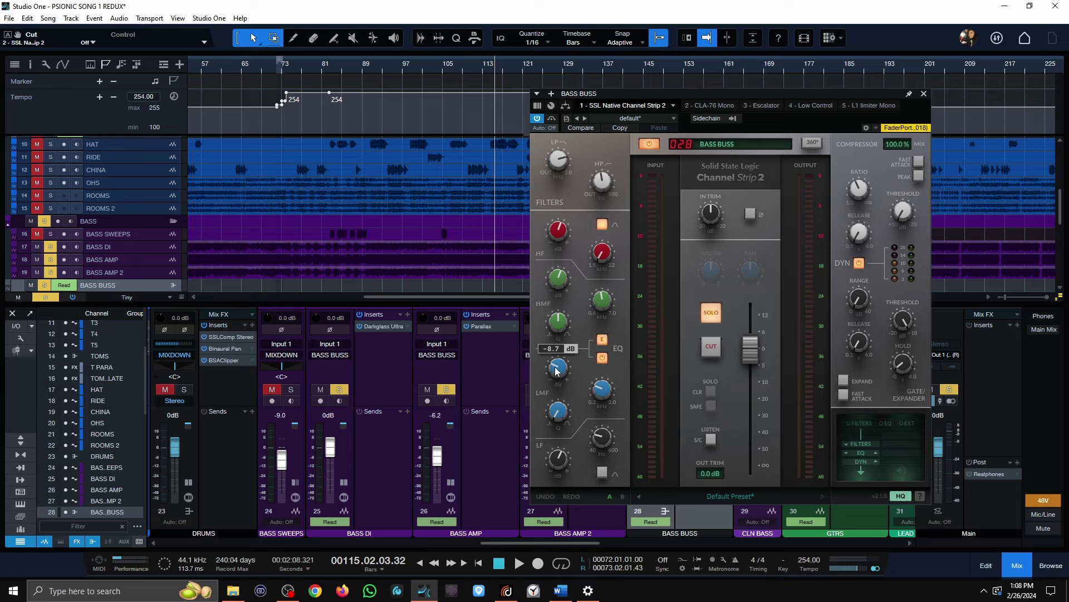
mouse_move(615, 452)
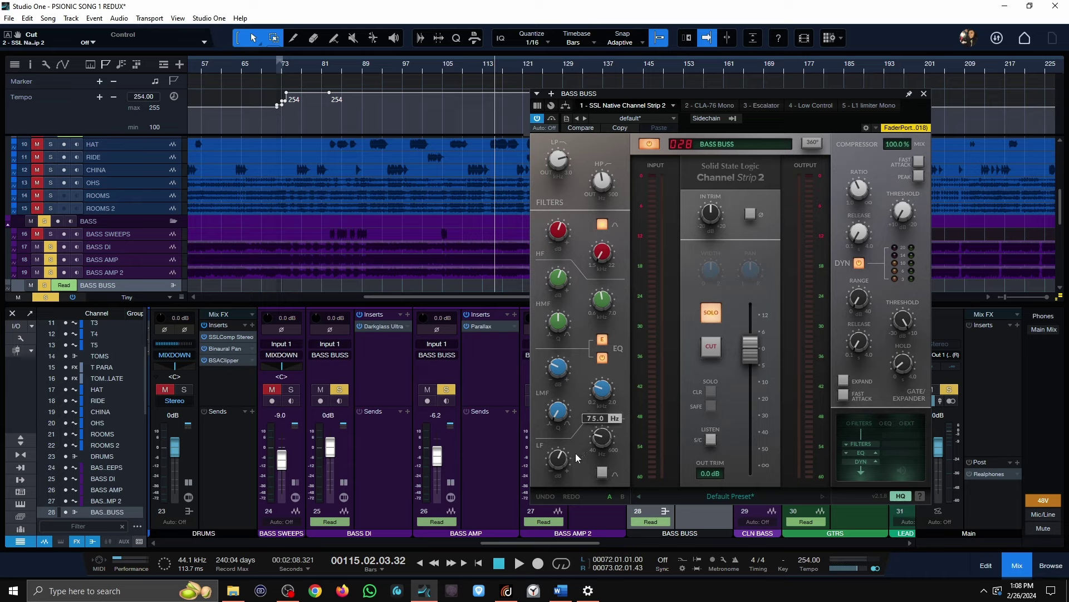
mouse_move(558, 449)
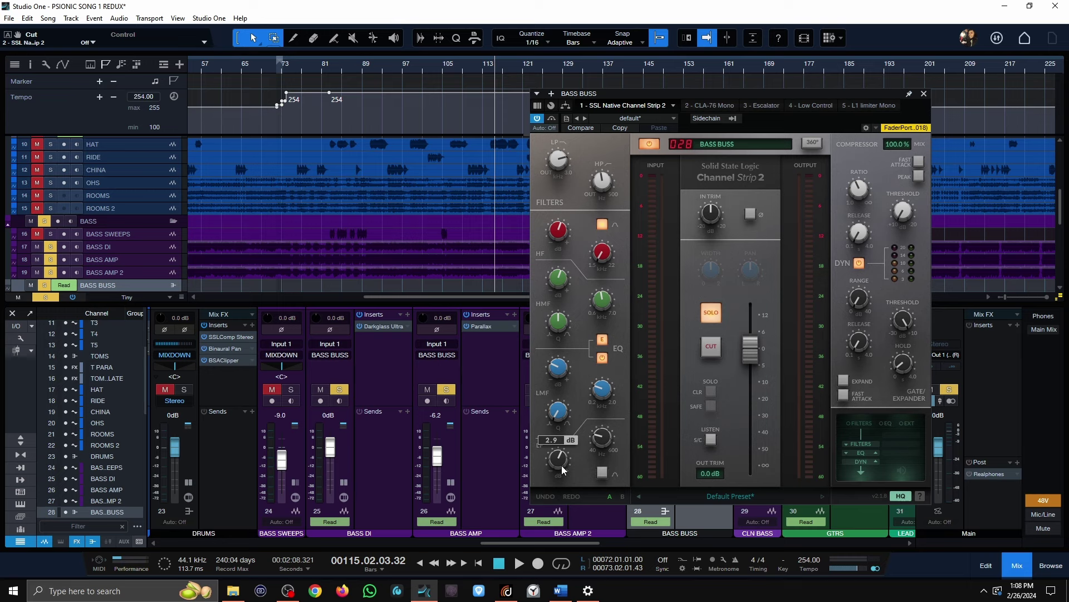
left_click_drag(792, 98, 900, 114)
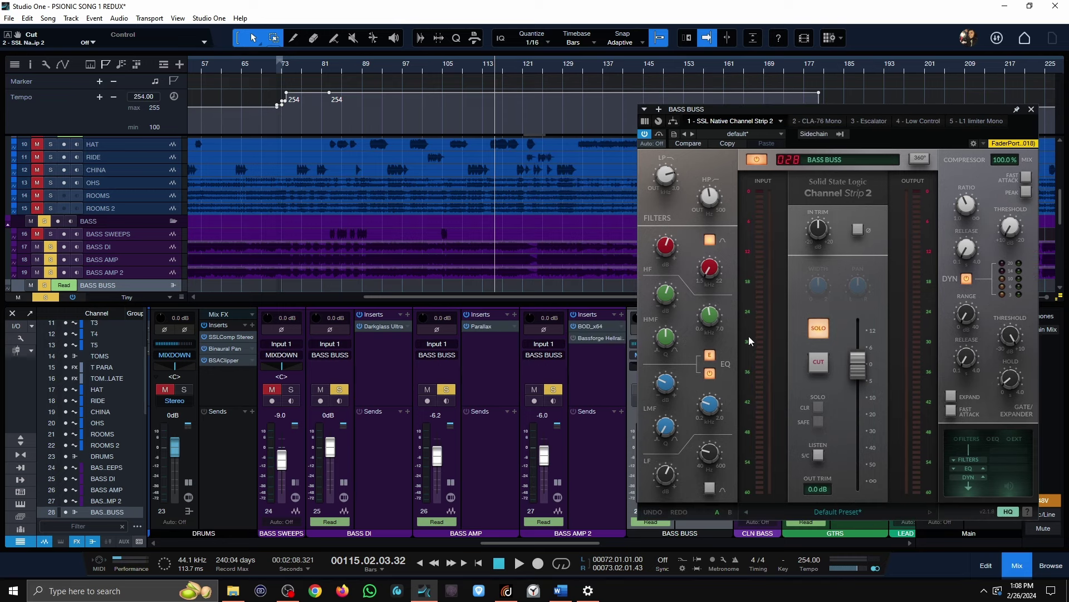
Step: Play the soloed bass from around bar 97, comparing the EQ section of BASS BUSS's channel strip off and on
left_click(710, 372)
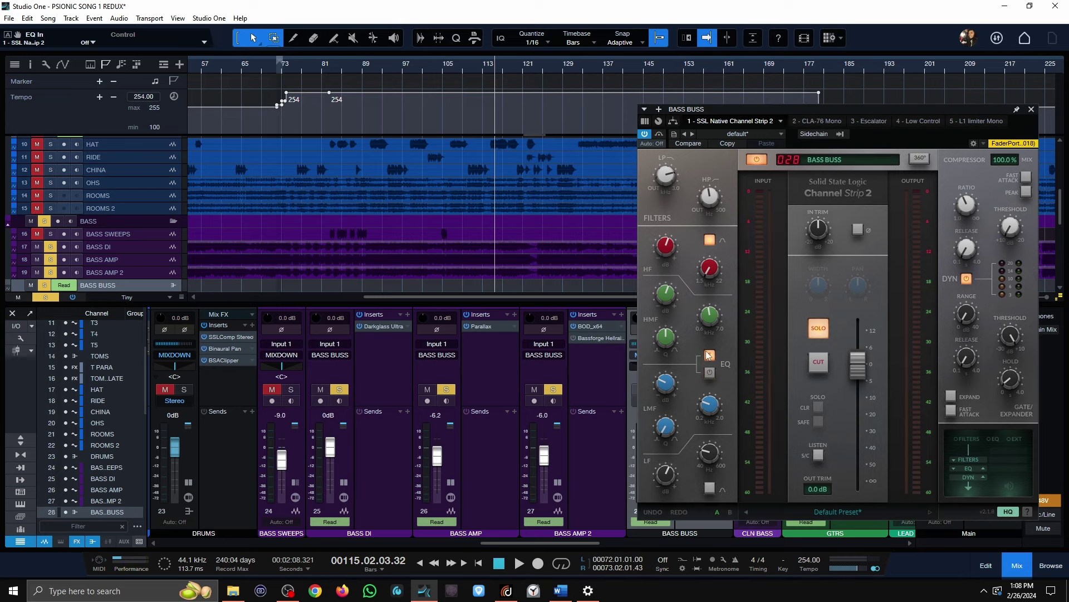
left_click(407, 70)
key("space")
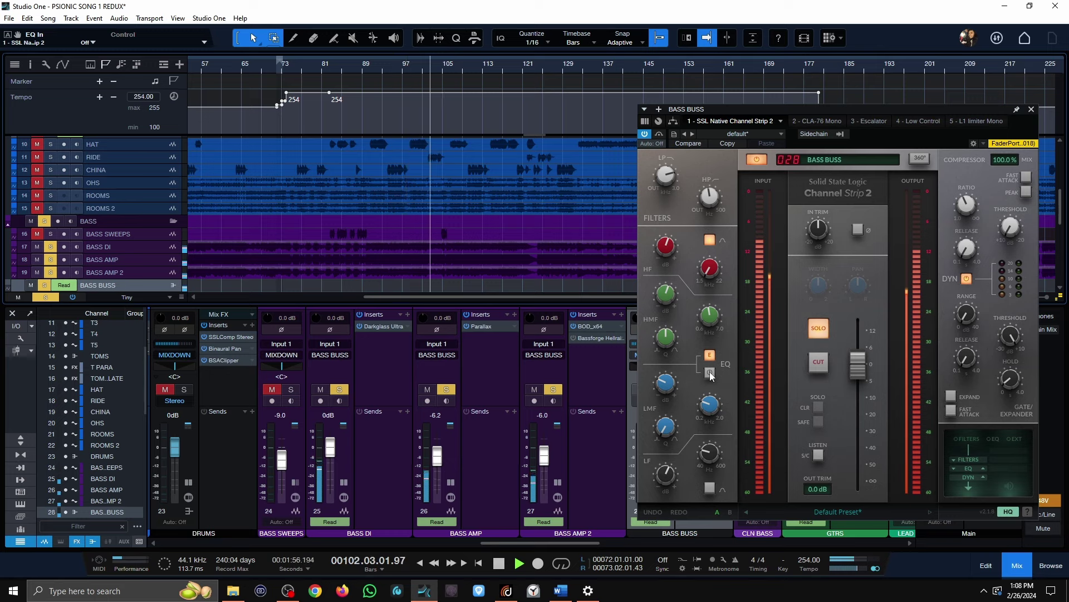
left_click(710, 374)
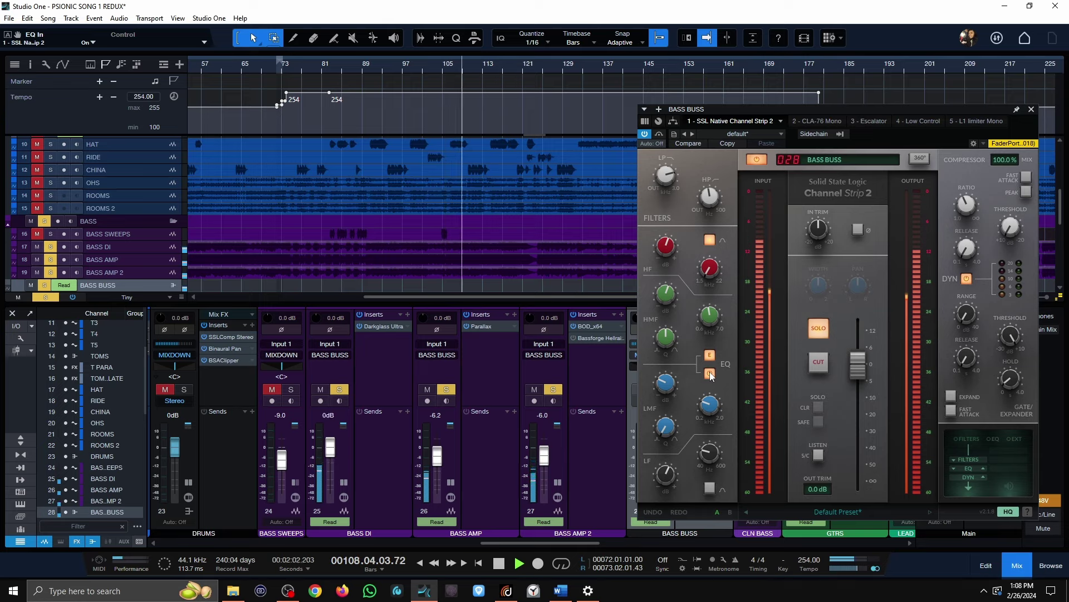
left_click(710, 374)
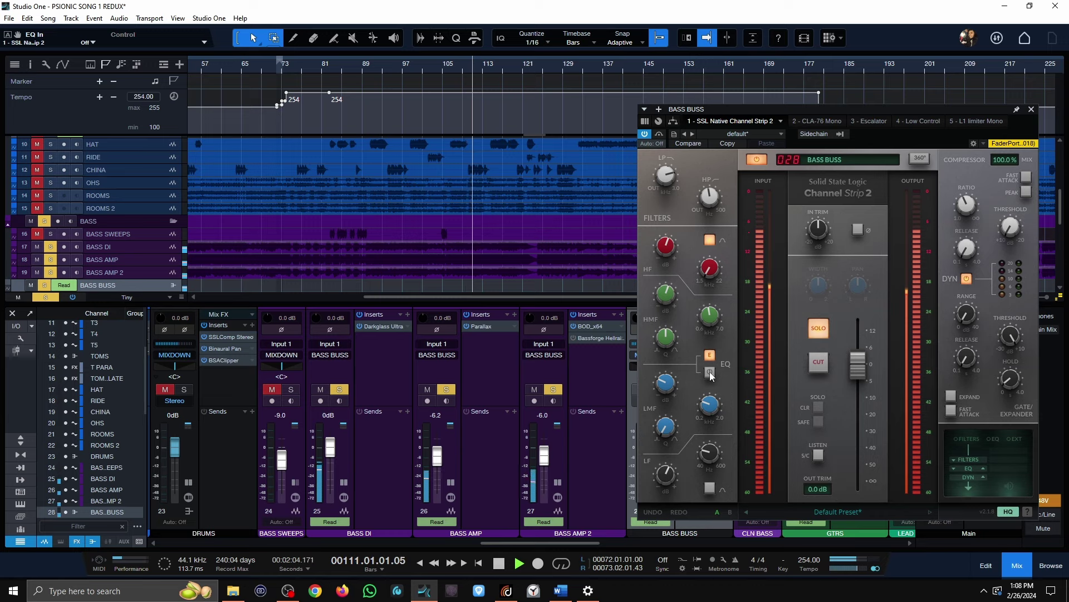
left_click(710, 373)
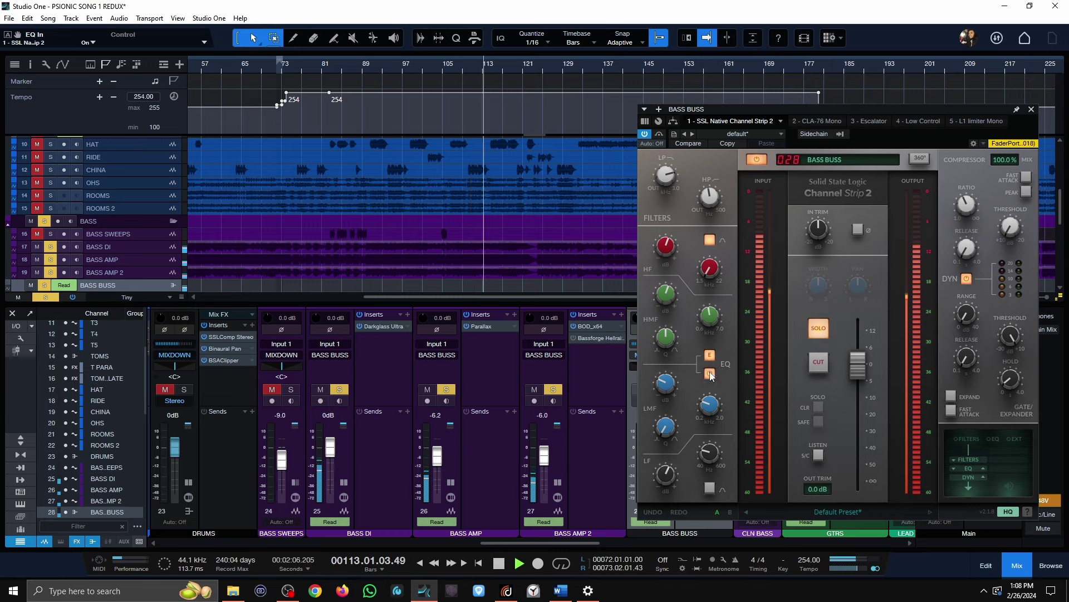
key("space")
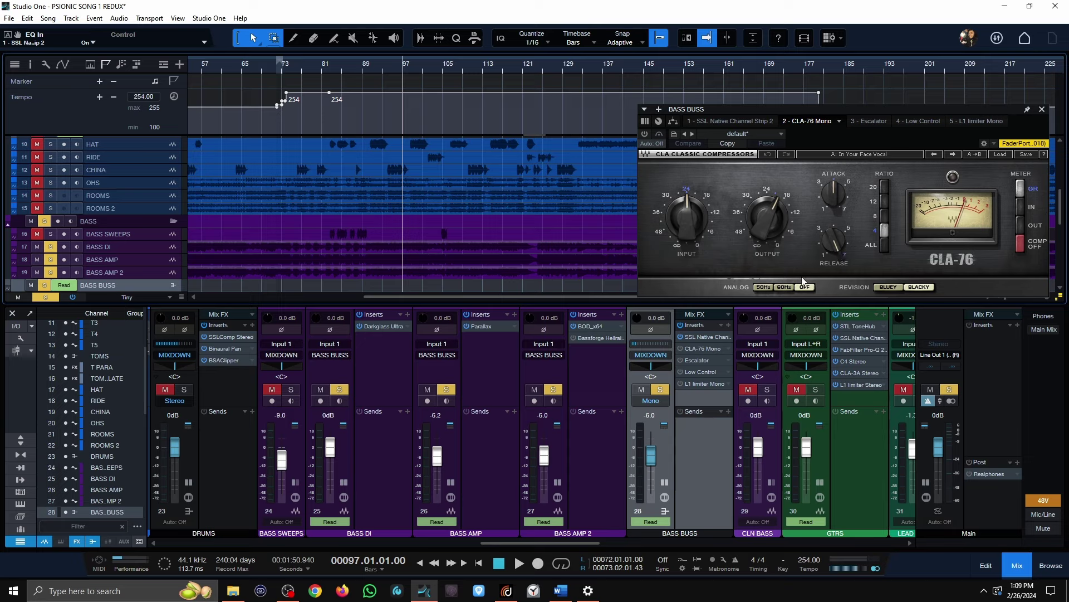
Step: Play the soloed bass while comparing BASS BUSS's CLA-76 Mono compressor bypassed and active
key("space")
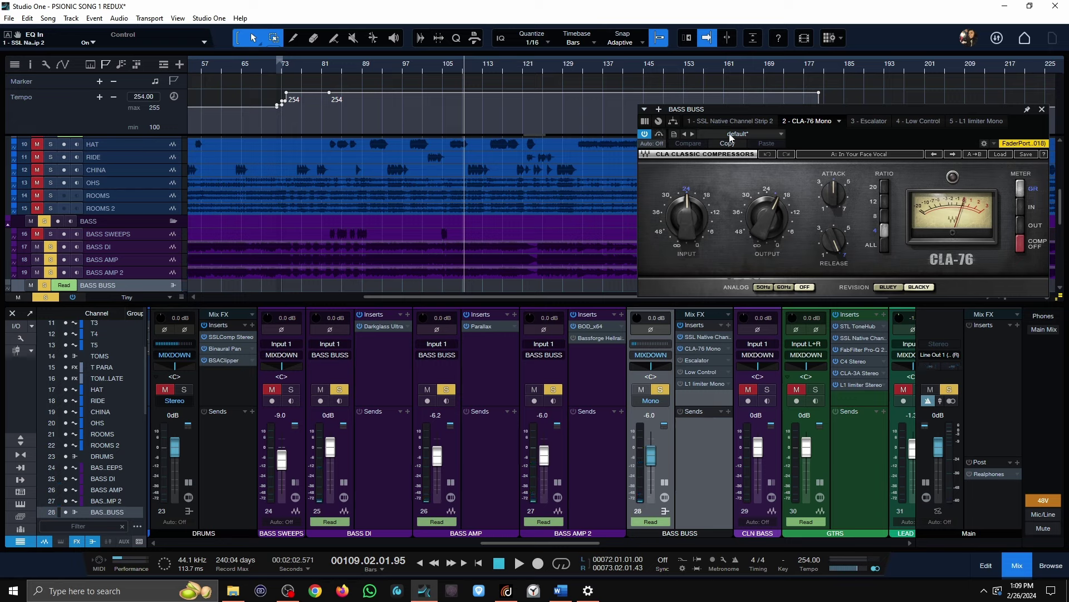
left_click(659, 134)
left_click(430, 65)
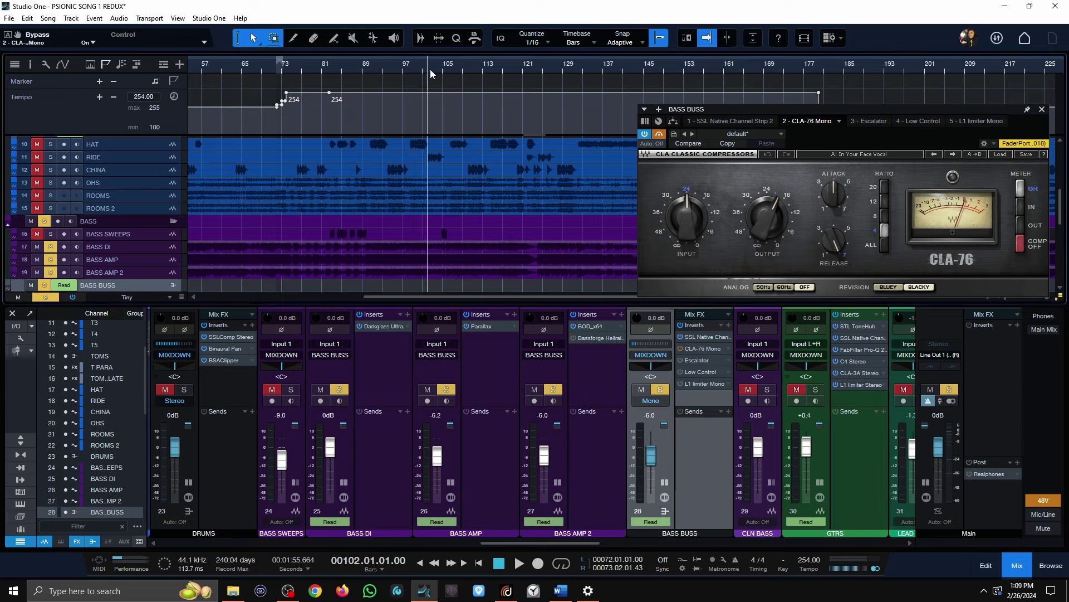
key("space")
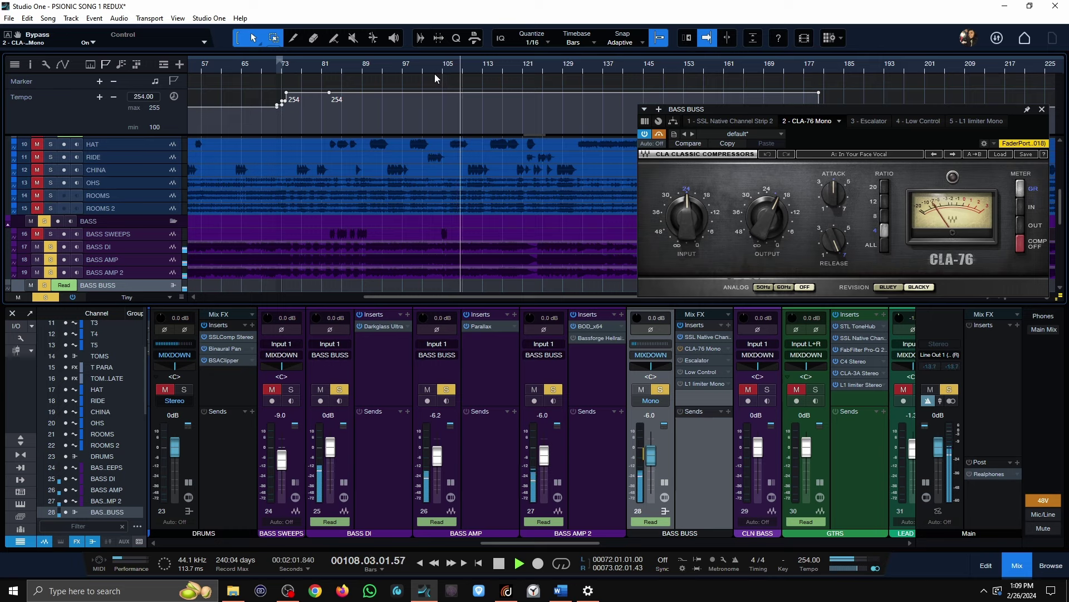
left_click(660, 135)
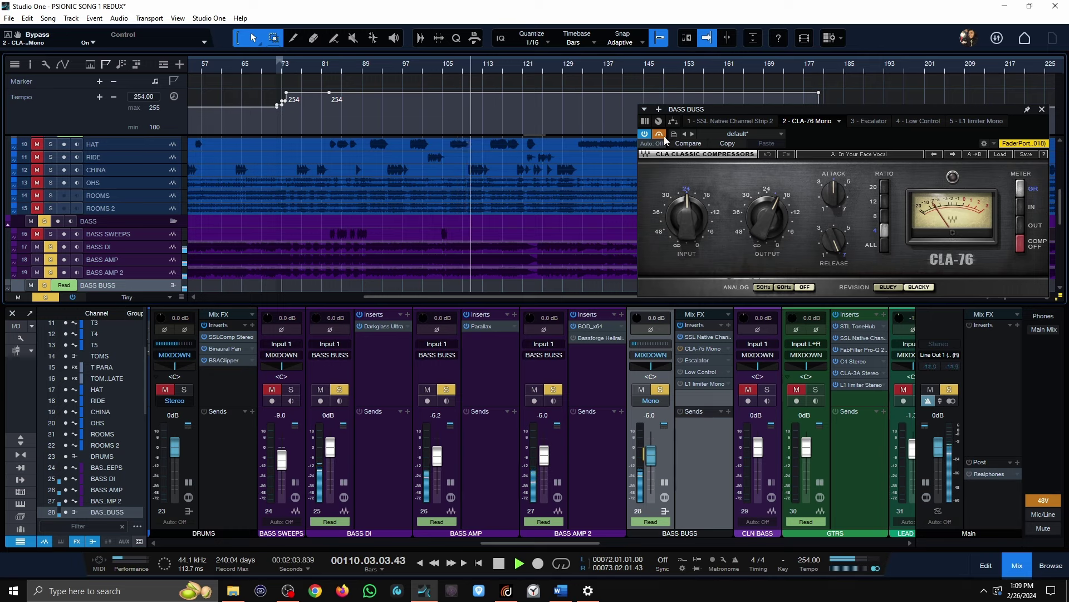
key("space")
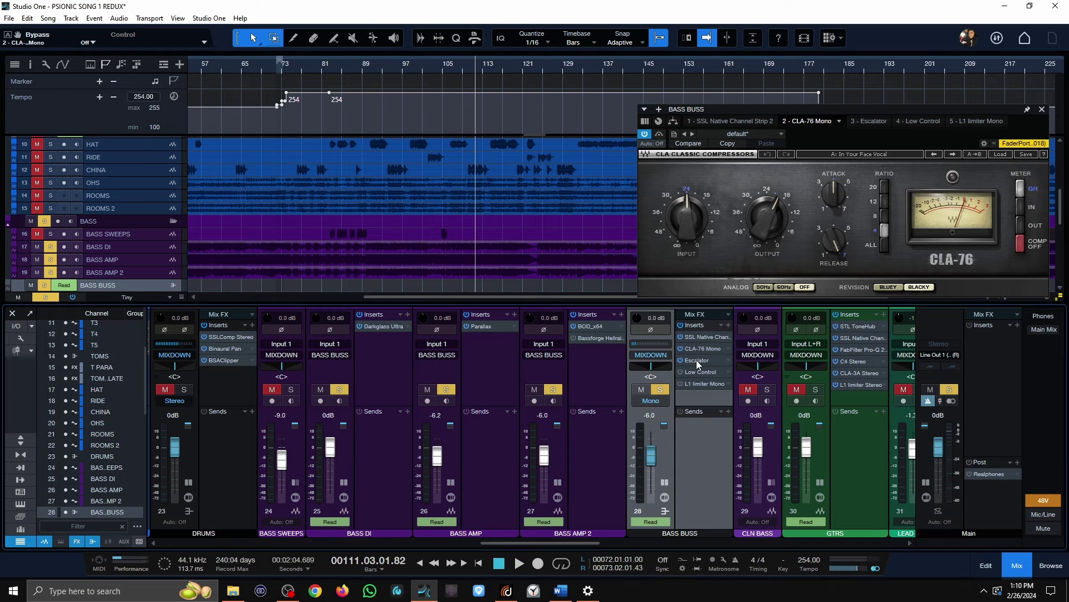
Step: Review BASS BUSS's Escalator and Low Control settings, turning Low Control's Solo Low on and off again
left_click(696, 360)
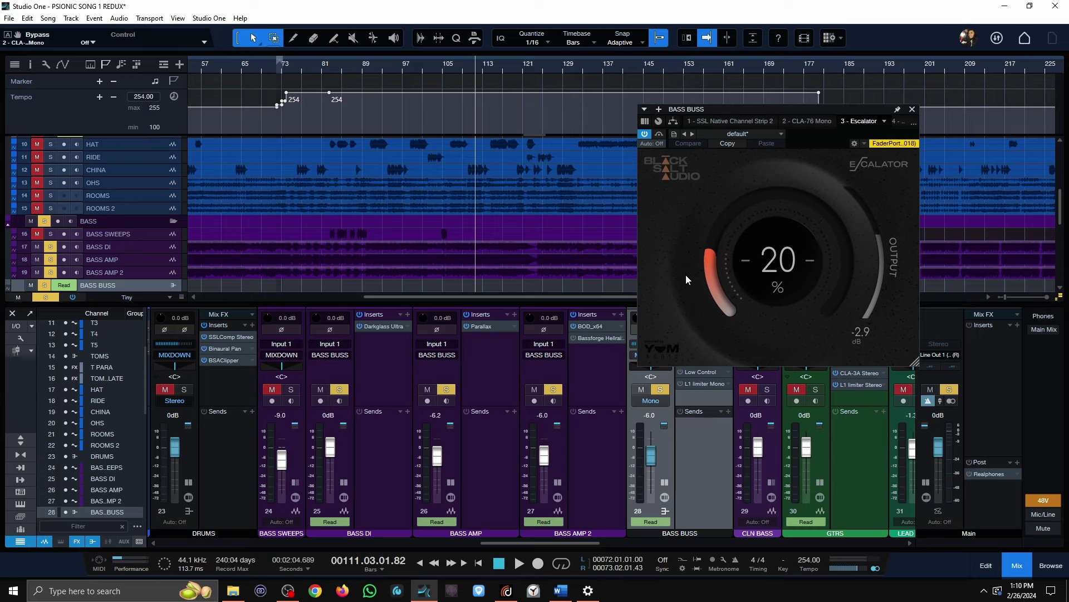
left_click(895, 120)
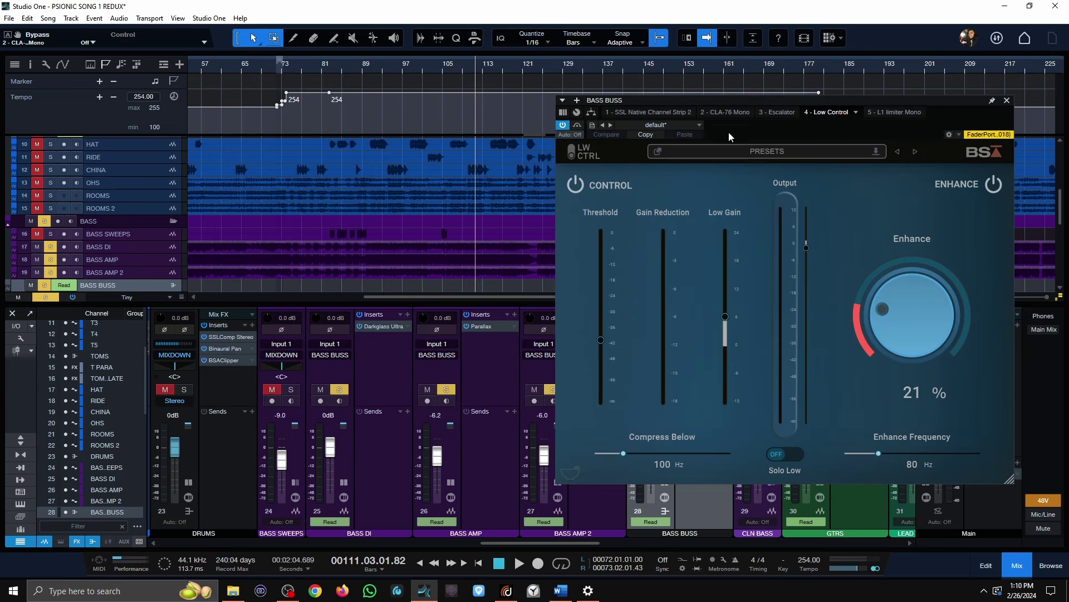
left_click(405, 72)
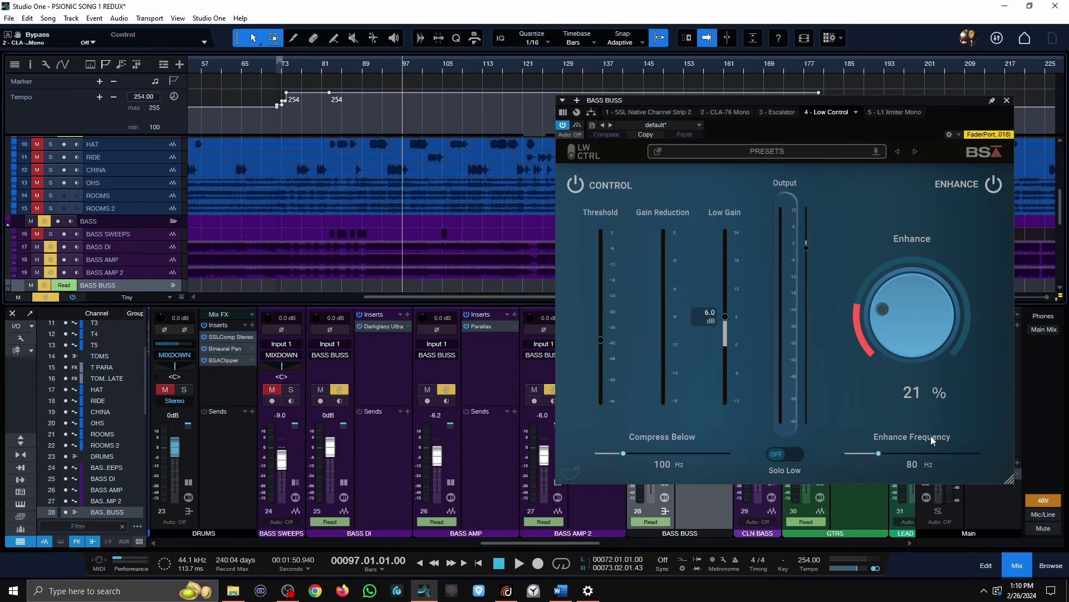
mouse_move(806, 248)
left_click(789, 452)
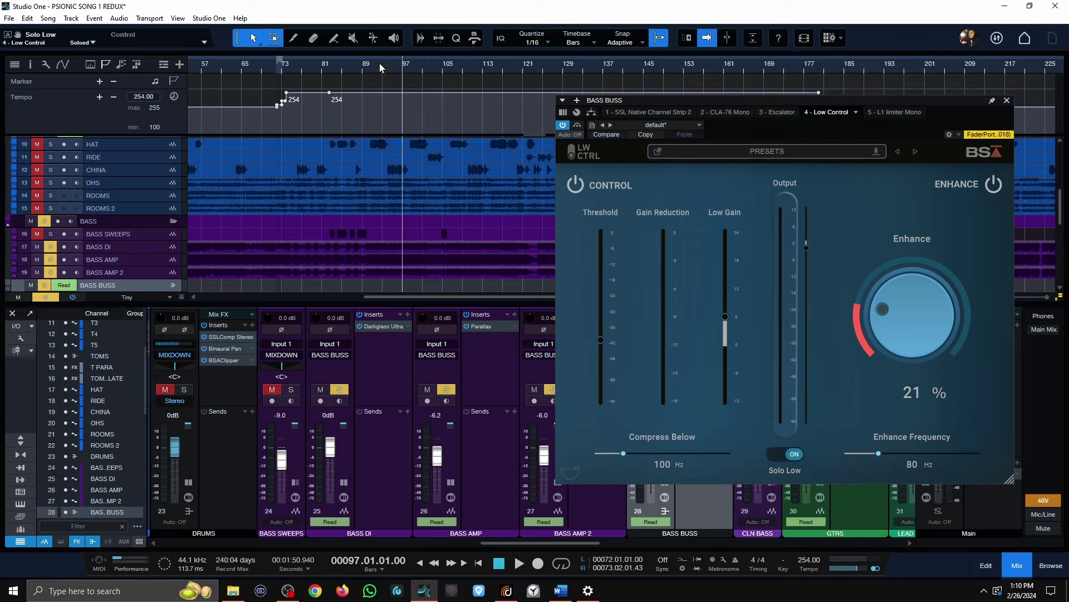
left_click(795, 460)
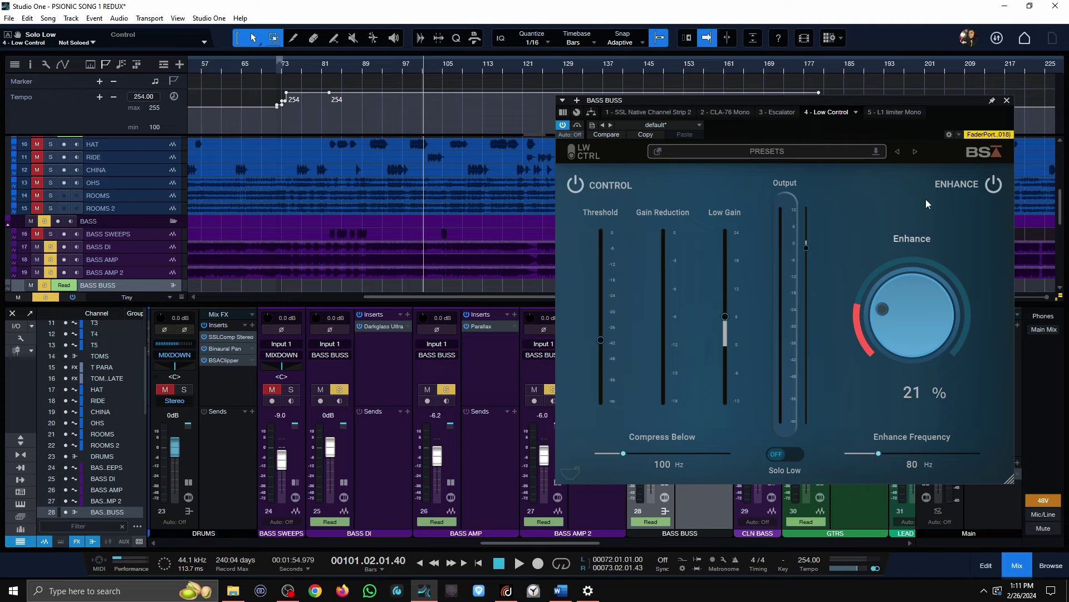
Step: Play the soloed bass from bar 96 while switching Low Control's Enhance section off and on for comparison
left_click(995, 185)
left_click(994, 185)
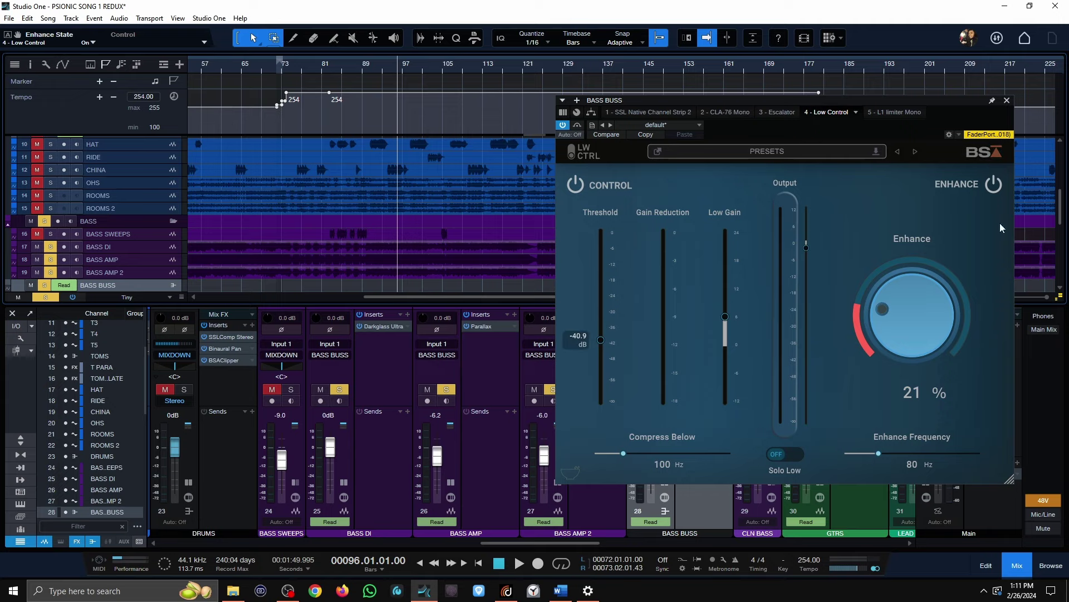
key("space")
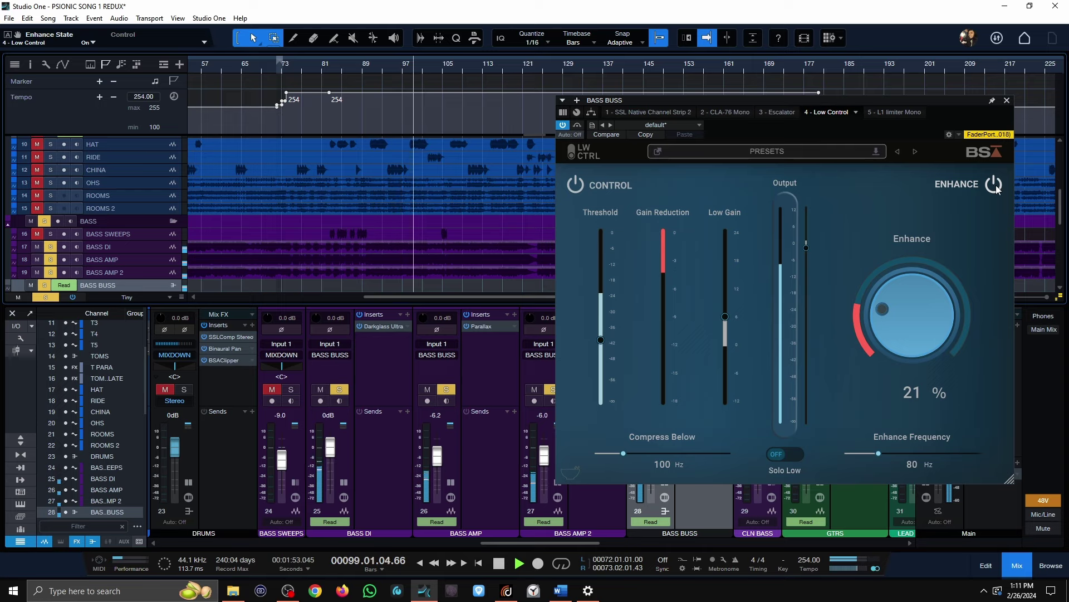
left_click(996, 189)
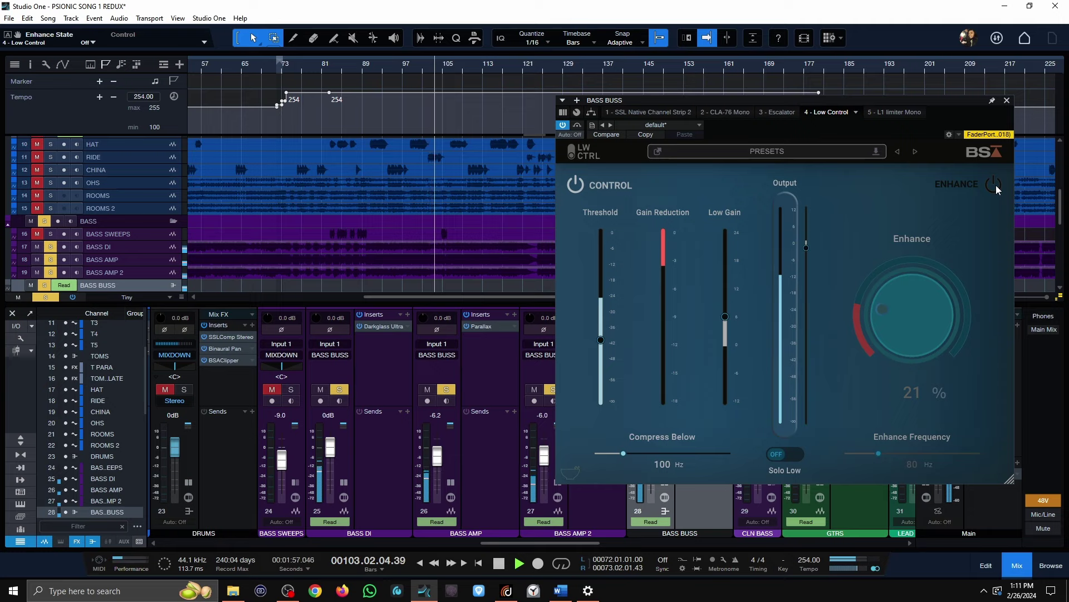
left_click(997, 188)
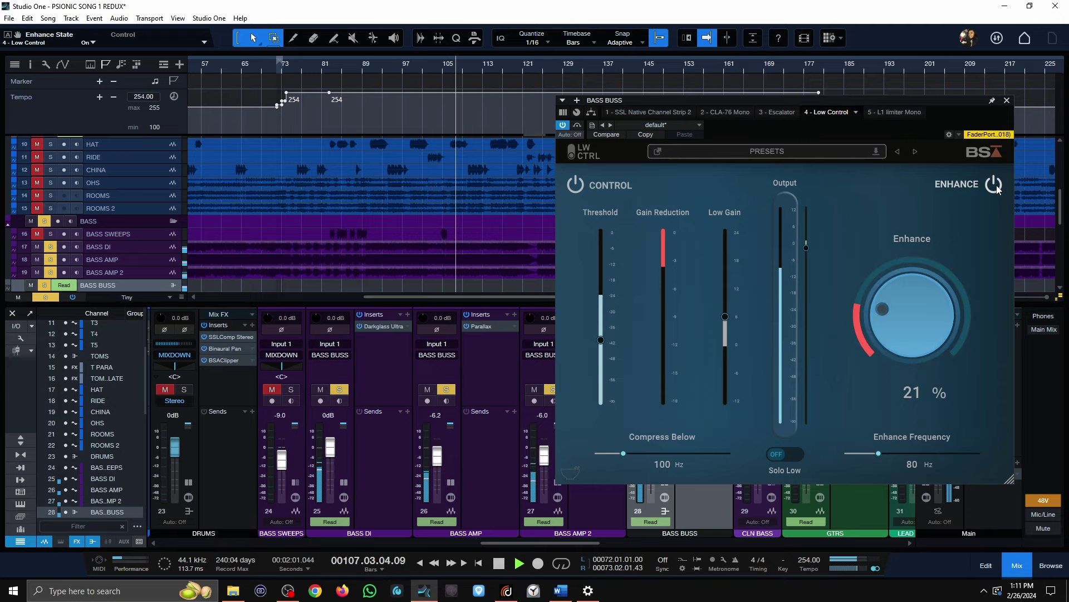
left_click(996, 189)
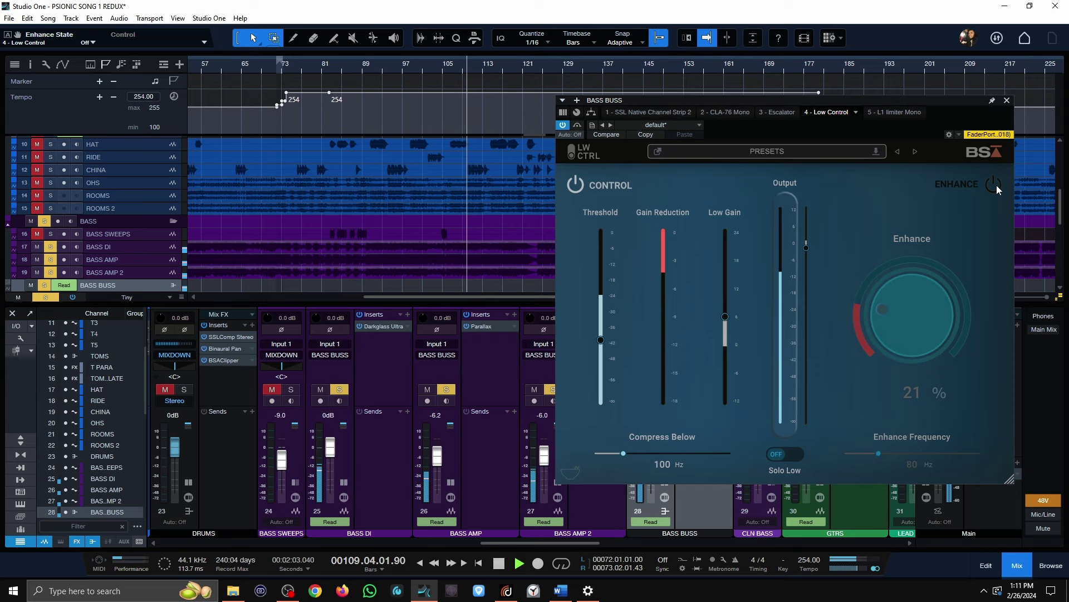
left_click(996, 188)
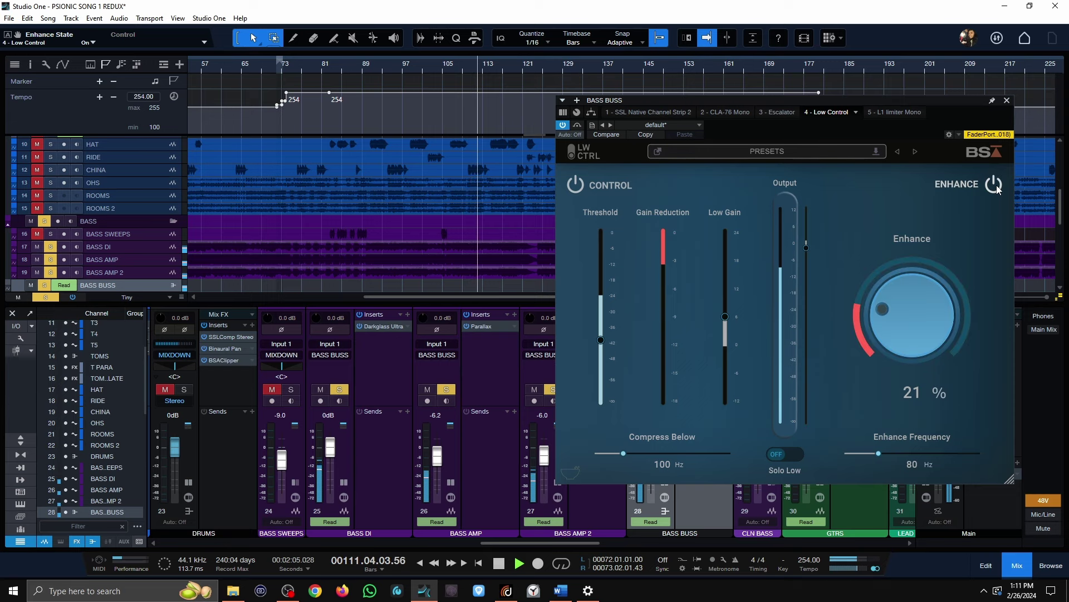
key("space")
Step: Close Low Control and clear all channel mutes and solos
left_click(1007, 100)
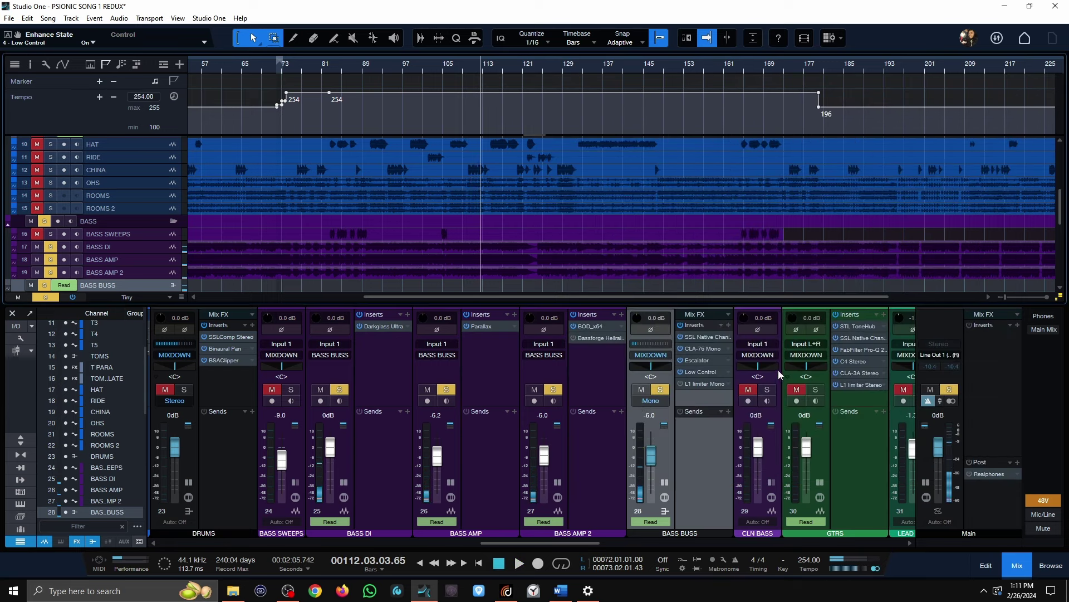
key("shift+m")
key("shift+s")
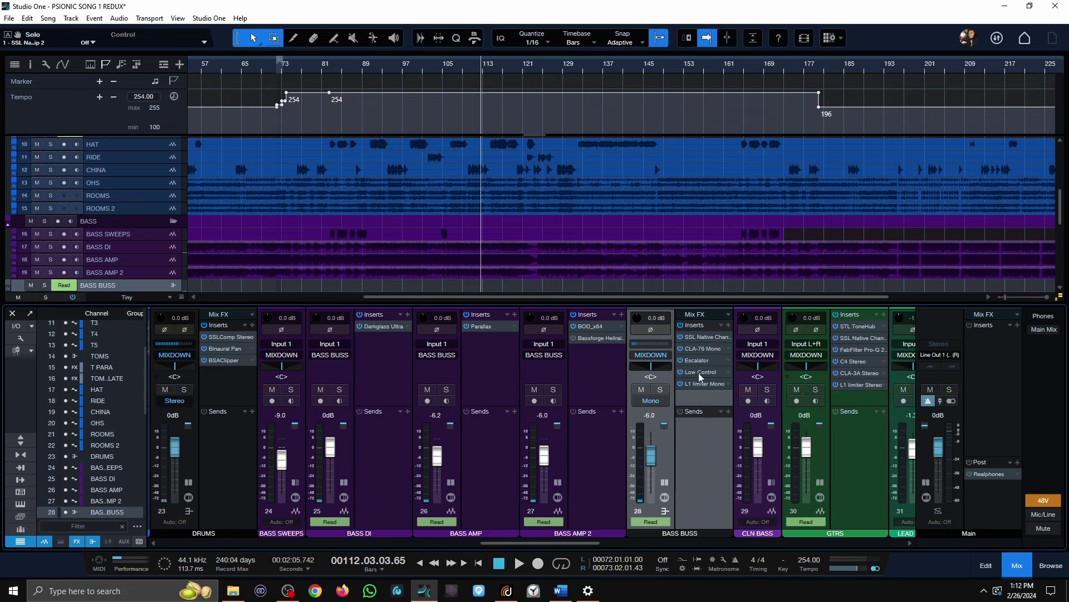
Step: Open BASS BUSS's L1 limiter Mono, watch its attenuation during playback with the bass bus soloed, and close it
left_click(704, 374)
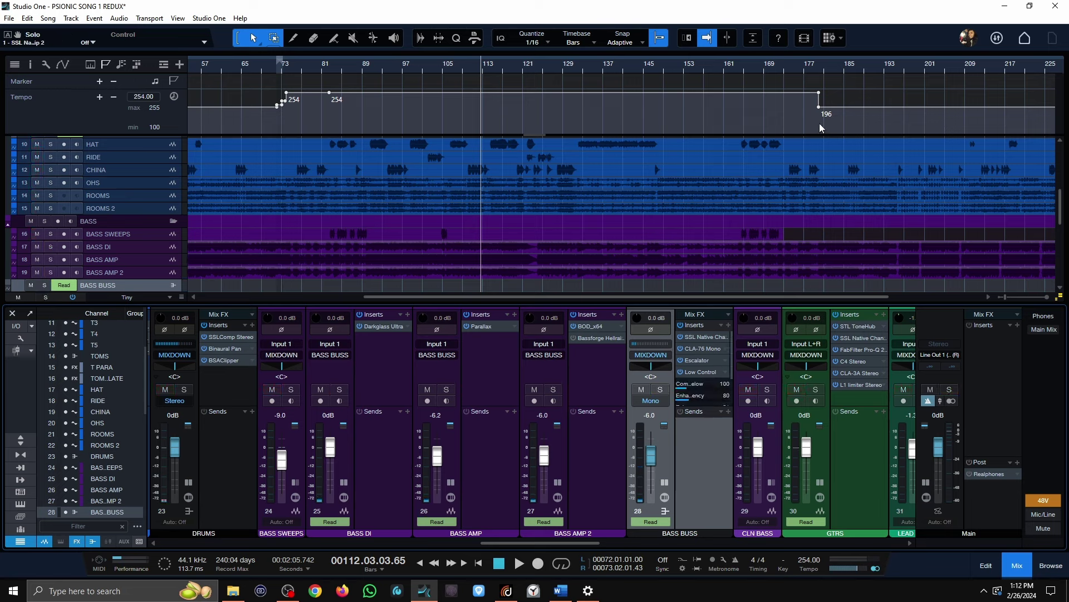
left_click(707, 371)
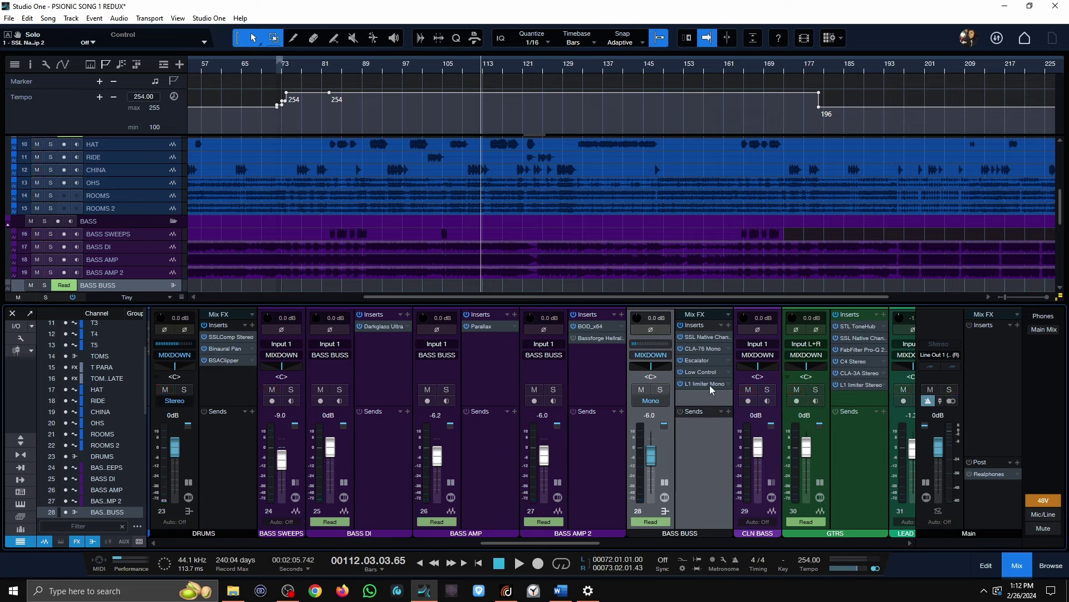
left_click(709, 385)
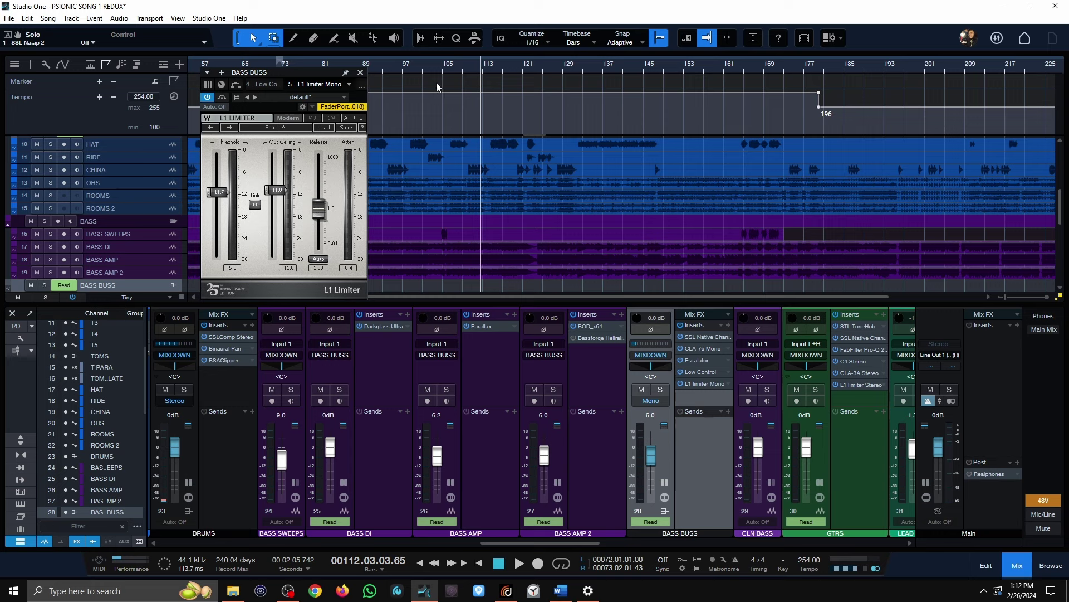
key("space")
left_click(662, 390)
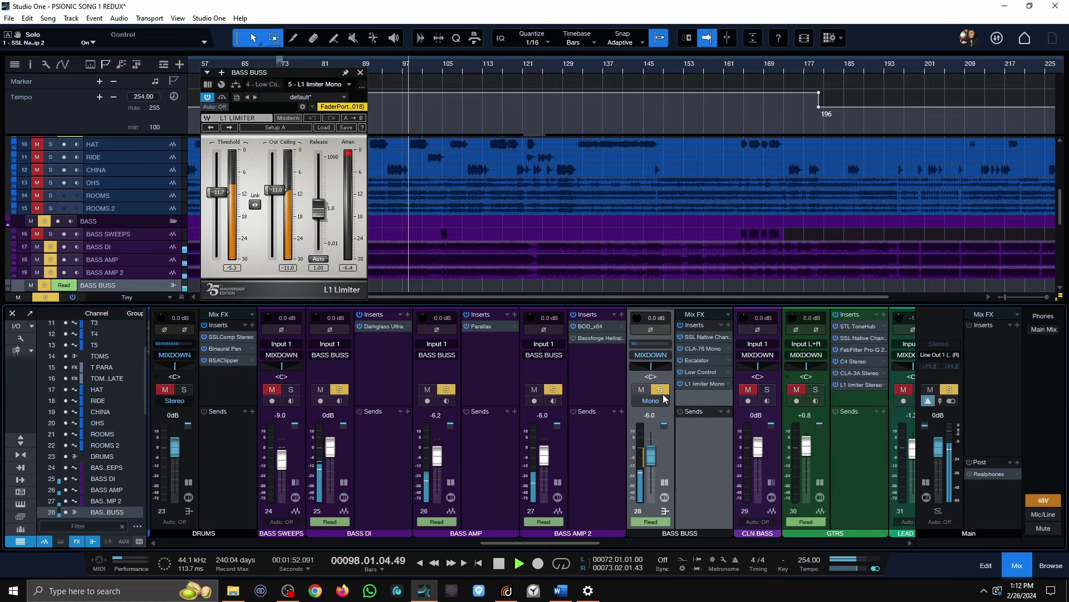
key("space")
left_click(360, 73)
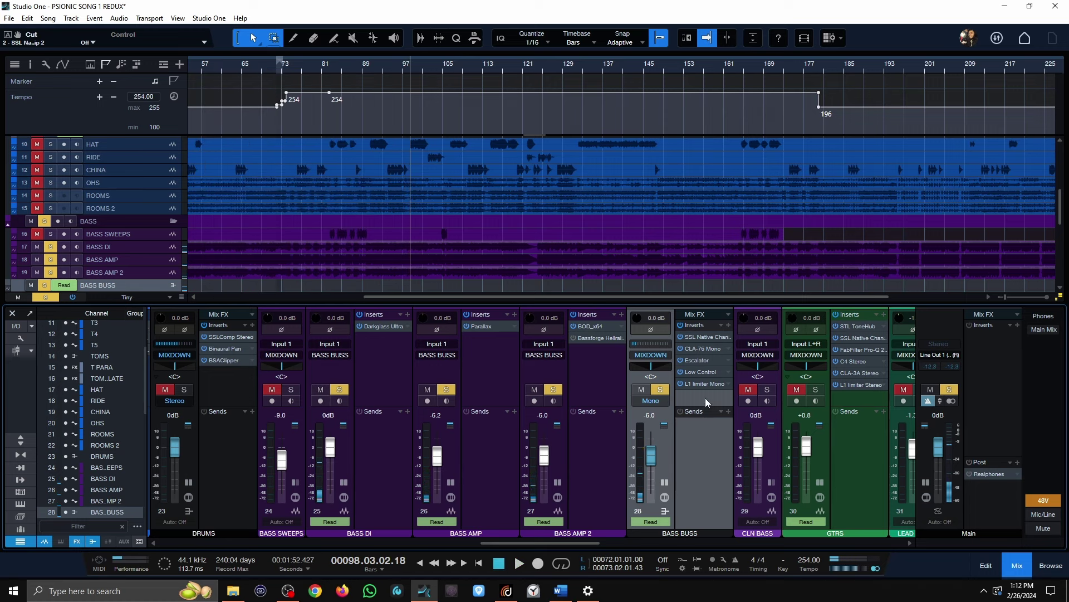
Step: Reopen BASS BUSS's Low Control, bypass all inserts, and play from bar 89
double_click(703, 372)
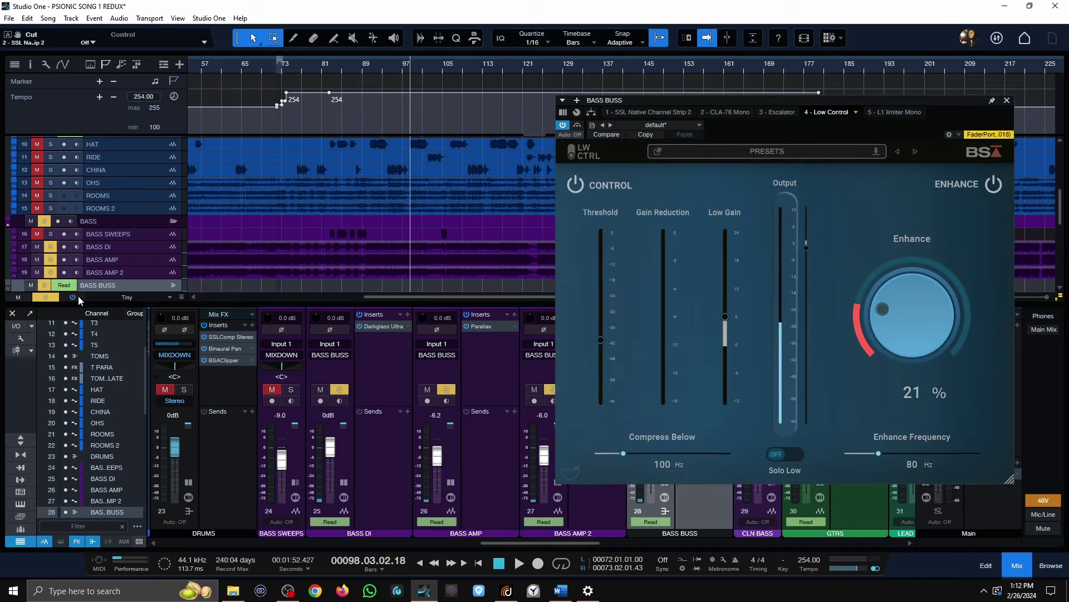
left_click(76, 296)
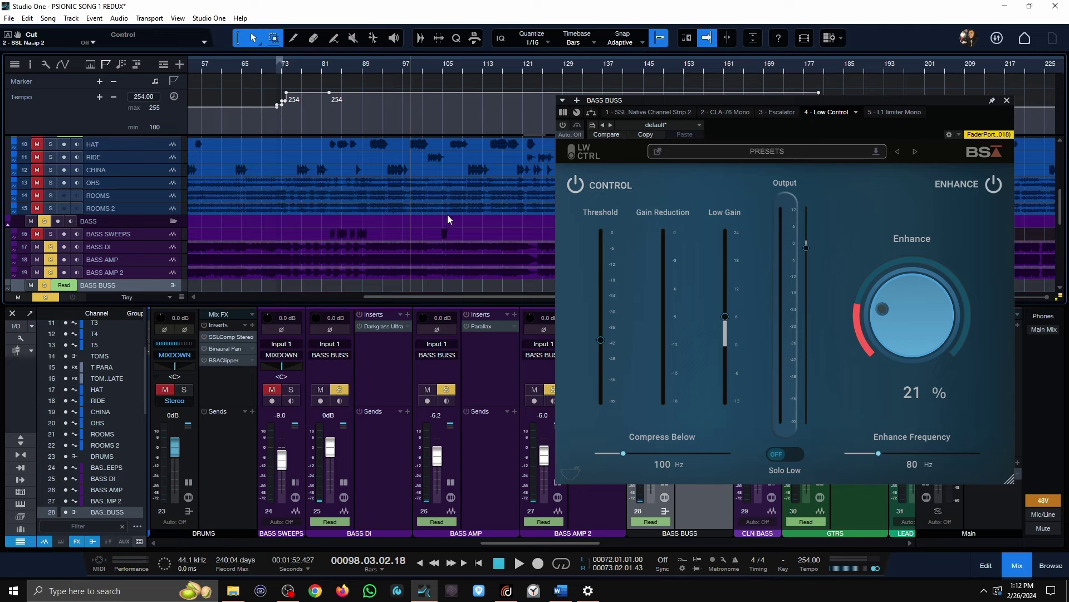
left_click(364, 69)
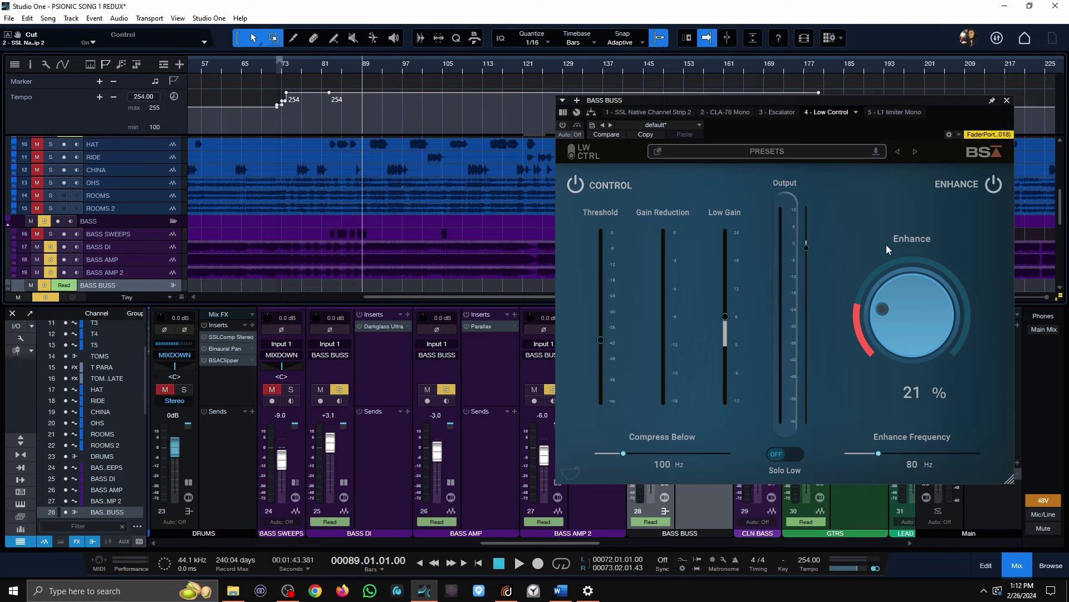
key("space")
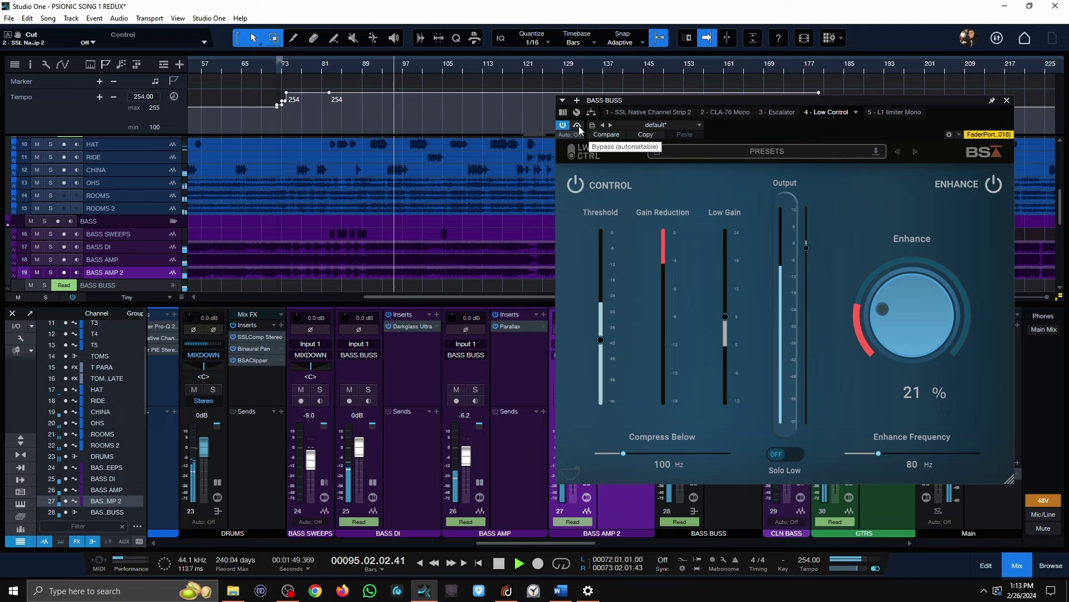
Step: Bypass Low Control and re-enable it during playback of the full mix for comparison, then stop and close the plug-in
left_click(579, 127)
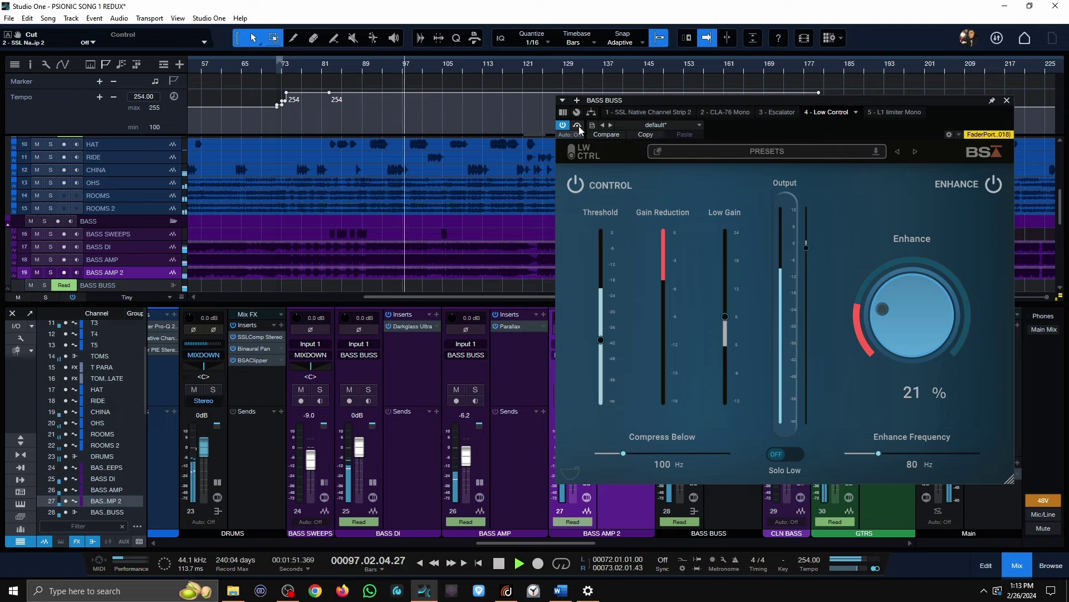
key("space")
key("space")
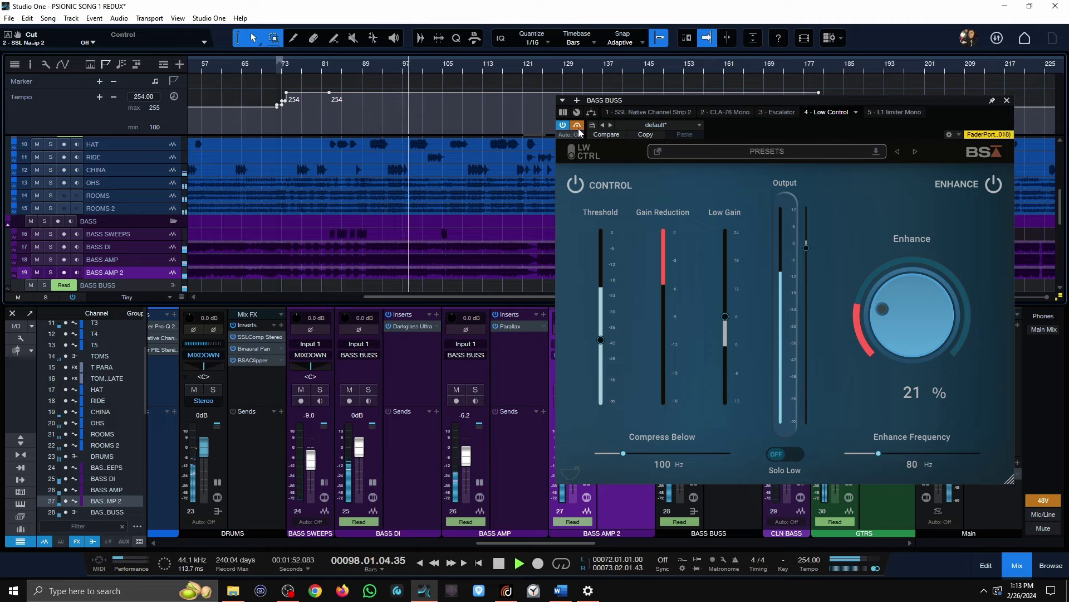
left_click(578, 127)
key("space")
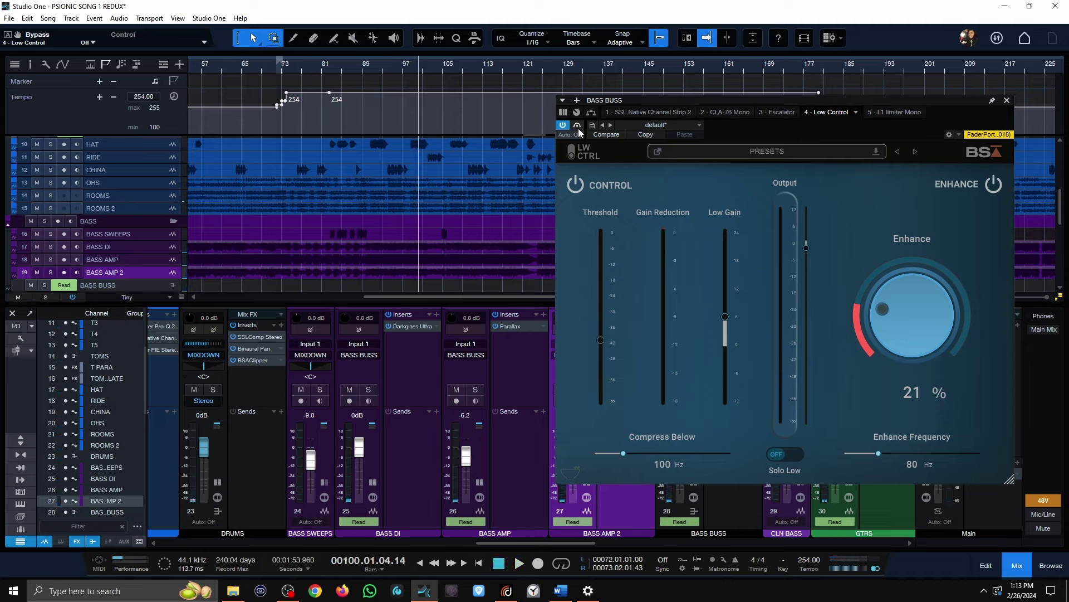
left_click(1007, 101)
Step: Open STL ToneHub on GTRS, solo the guitars and play them through its amp from bar 100, then close the plug-in
scroll(546, 548, "right", 5)
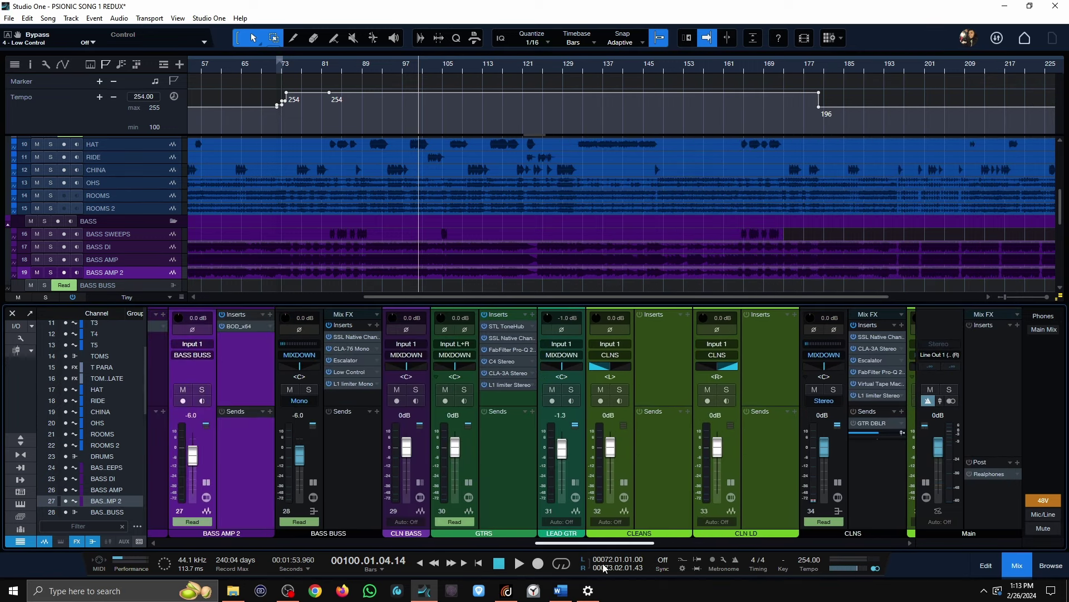
double_click(509, 327)
left_click_drag(535, 33, 1058, 39)
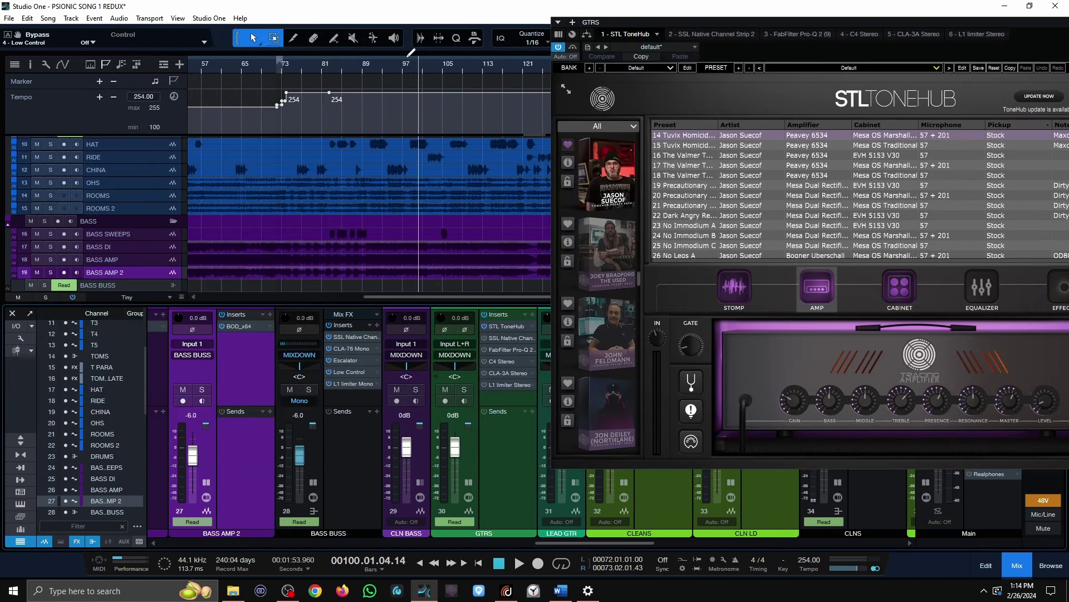
scroll(397, 232, "down", 3)
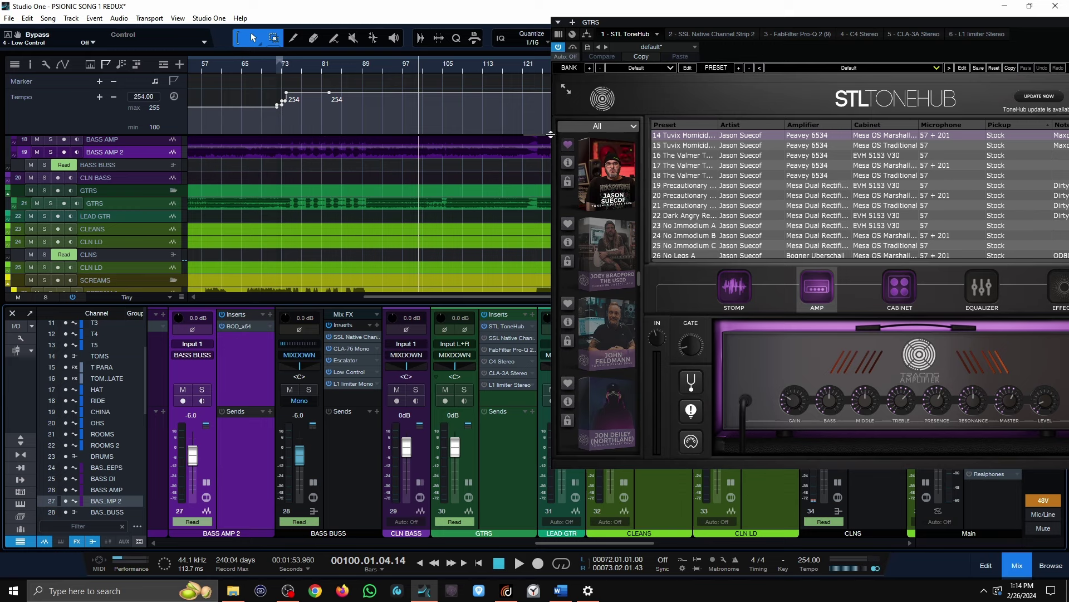
key("s")
key("space")
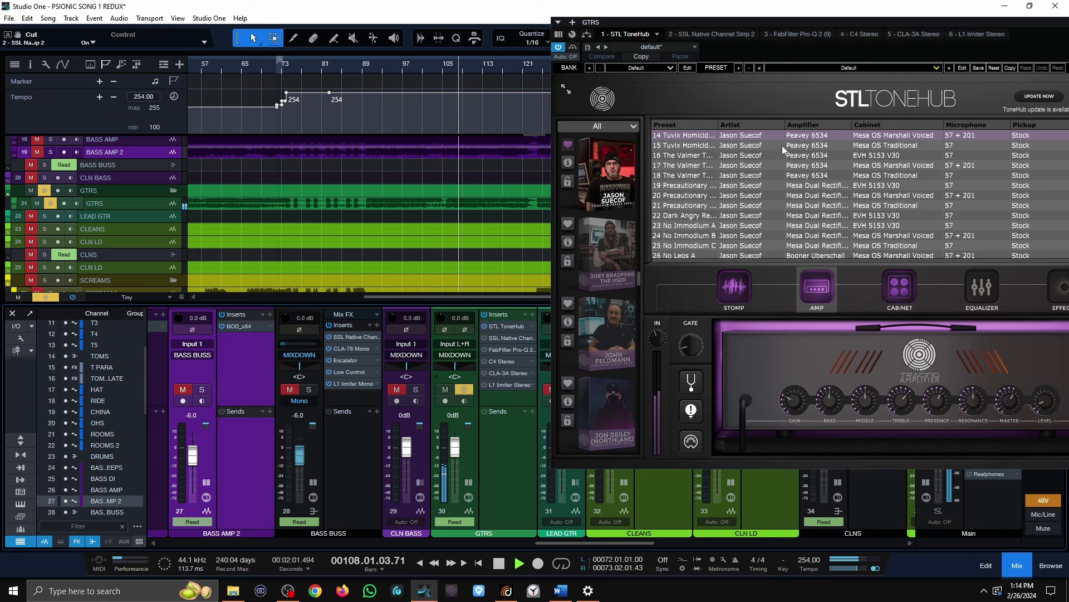
key("space")
left_click_drag(1045, 29, 821, 33)
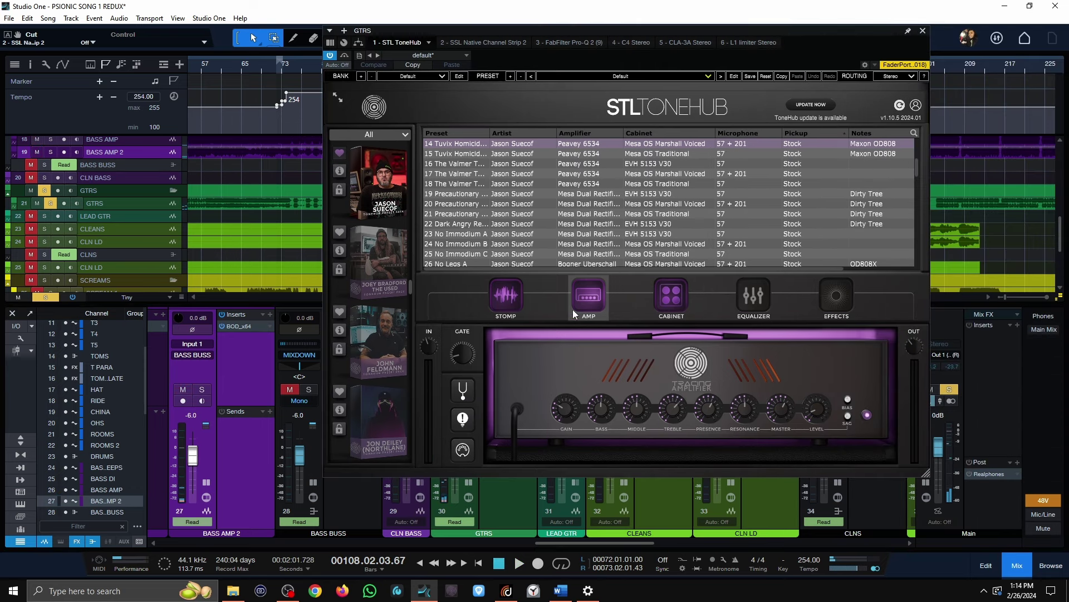
left_click(923, 34)
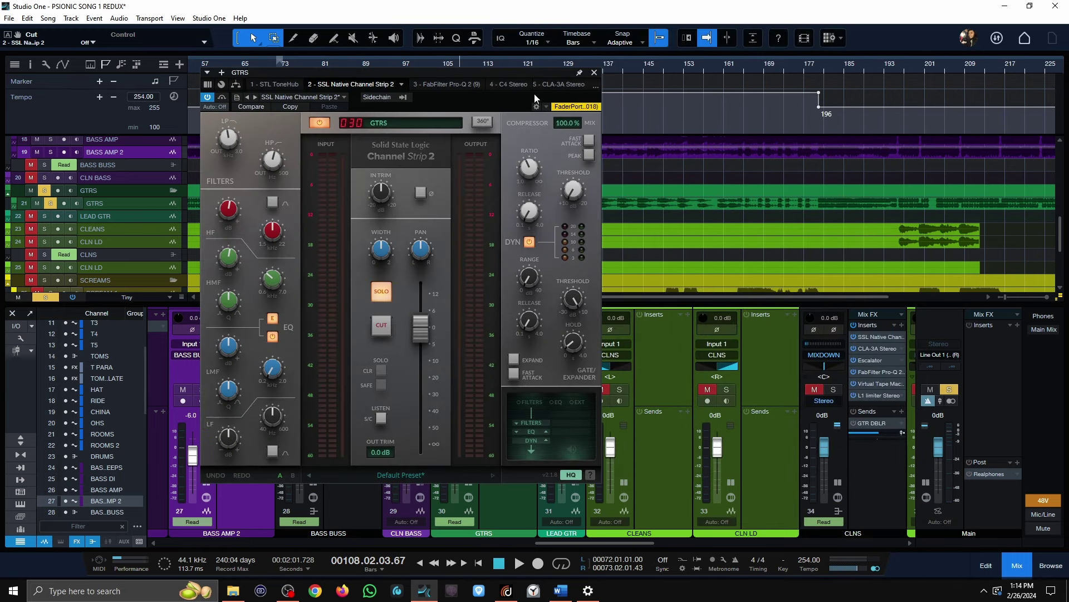
Step: Review GTRS's SSL Native Channel Strip 2, playing the soloed guitars from bar 91 while switching its EQ off and on
left_click_drag(507, 67, 854, 88)
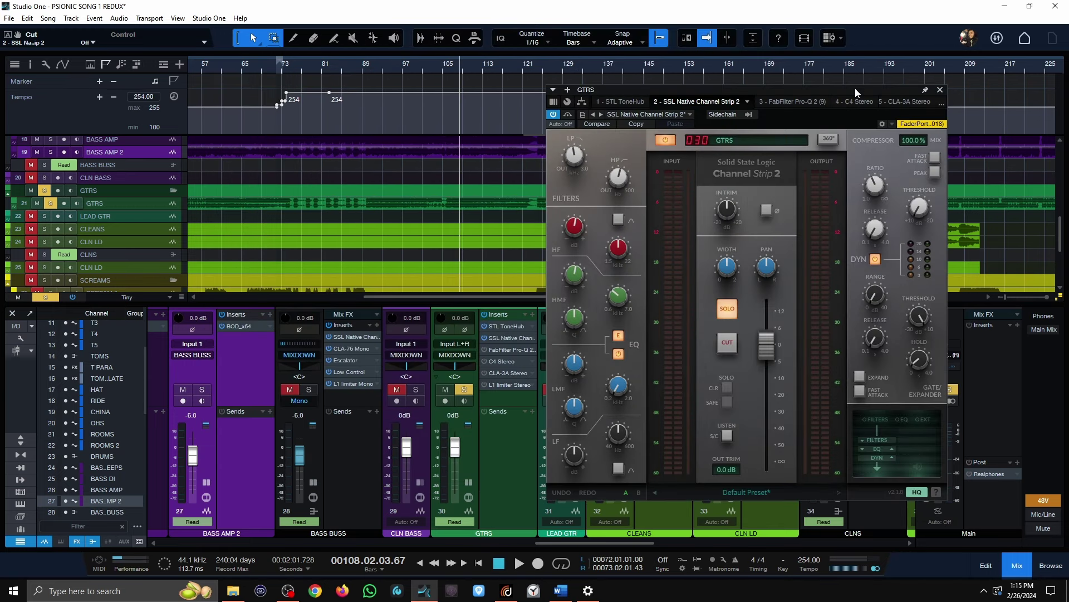
mouse_move(627, 248)
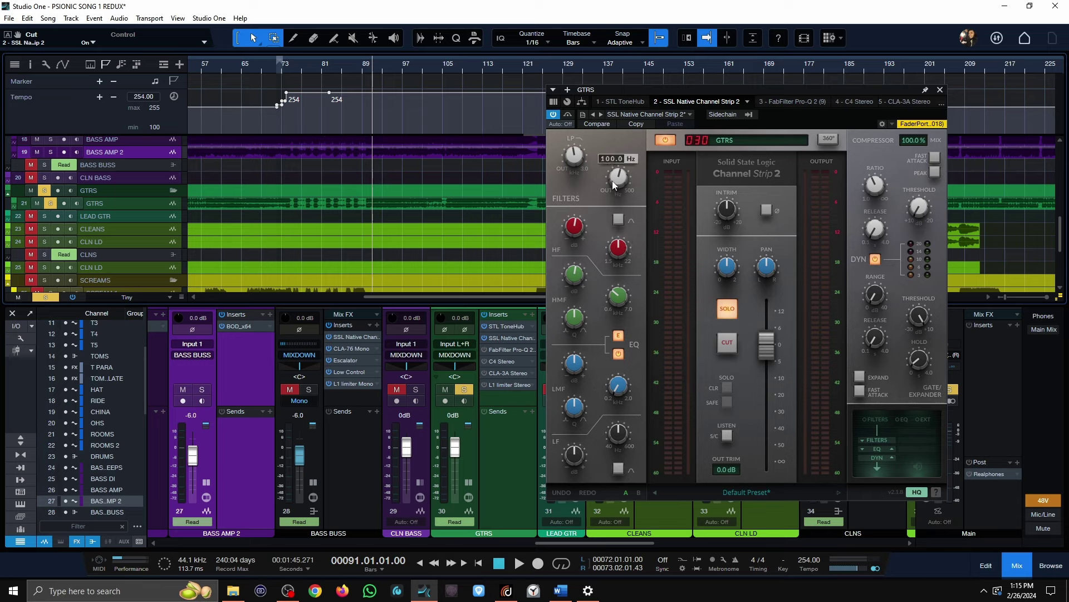
mouse_move(618, 183)
mouse_move(624, 305)
key("space")
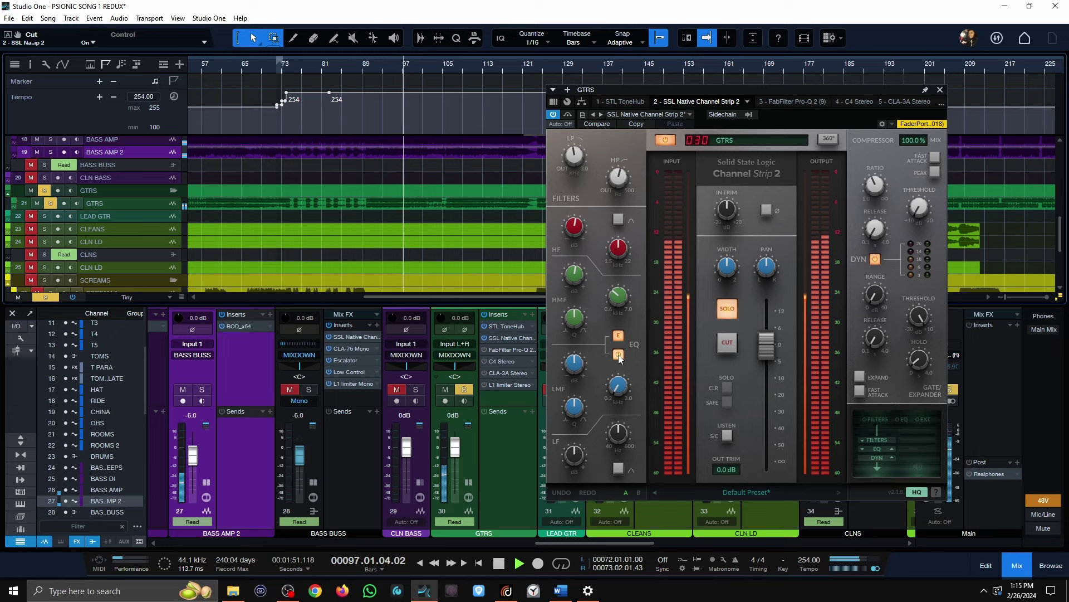
left_click(618, 354)
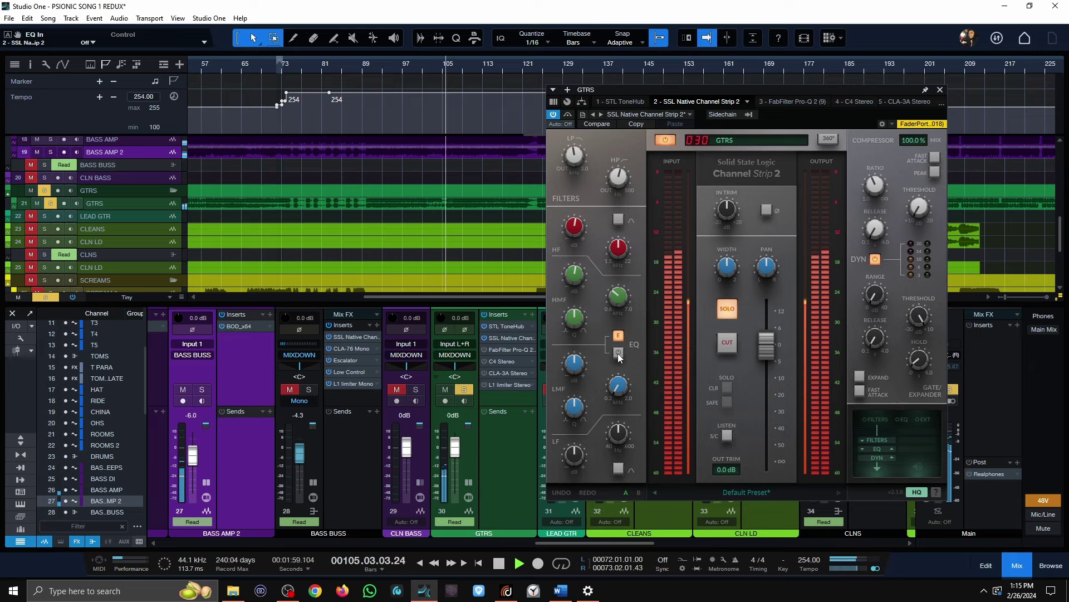
left_click(618, 353)
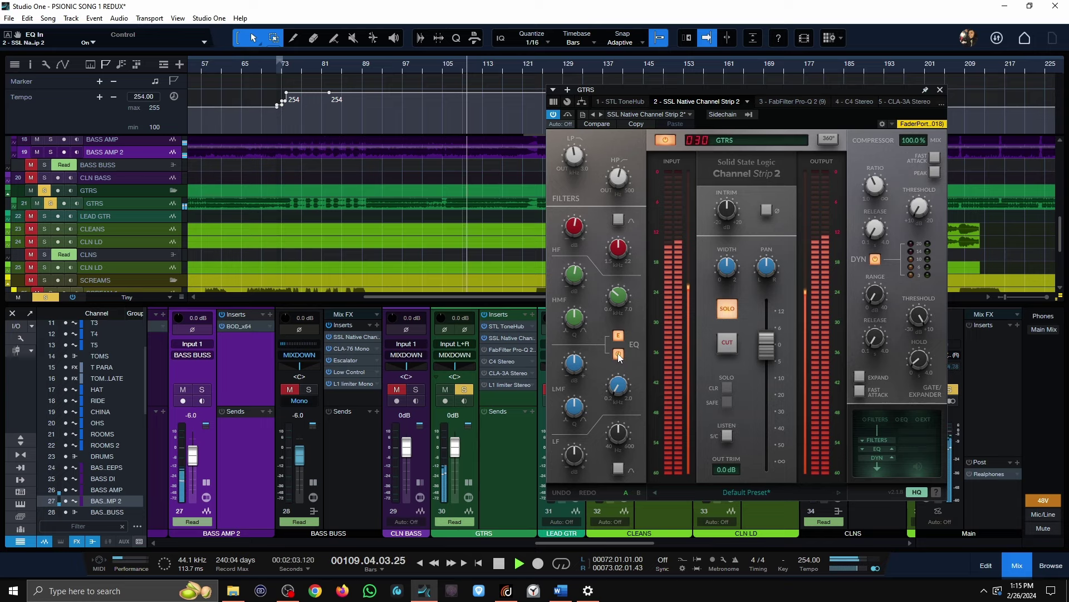
key("space")
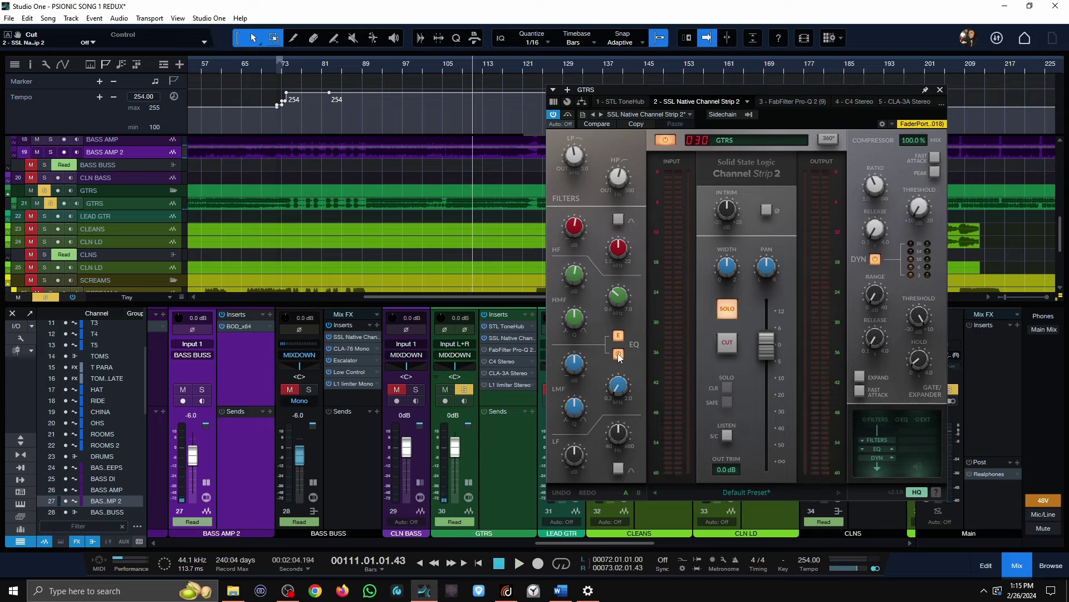
Step: Open and activate GTRS's FabFilter Pro-Q 2 and play the soloed guitars from bar 93
left_click(782, 97)
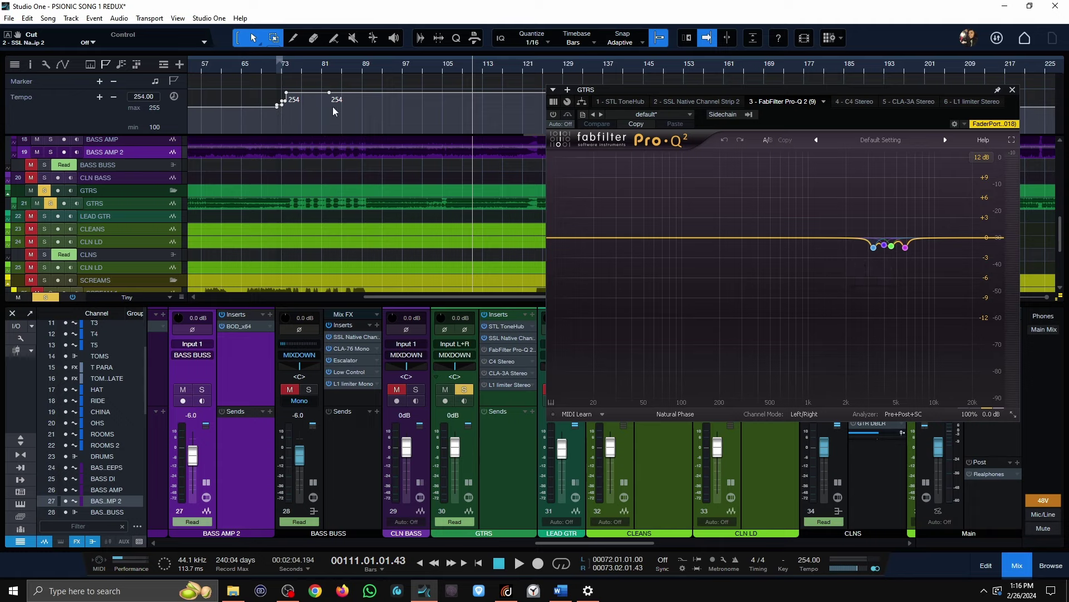
left_click(385, 67)
left_click(553, 114)
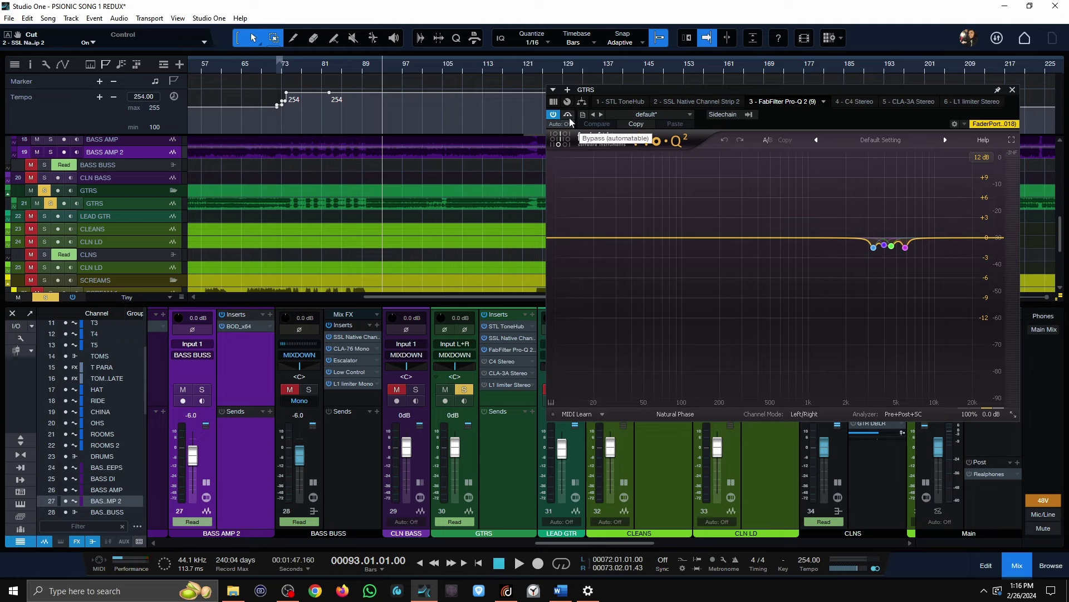
key("space")
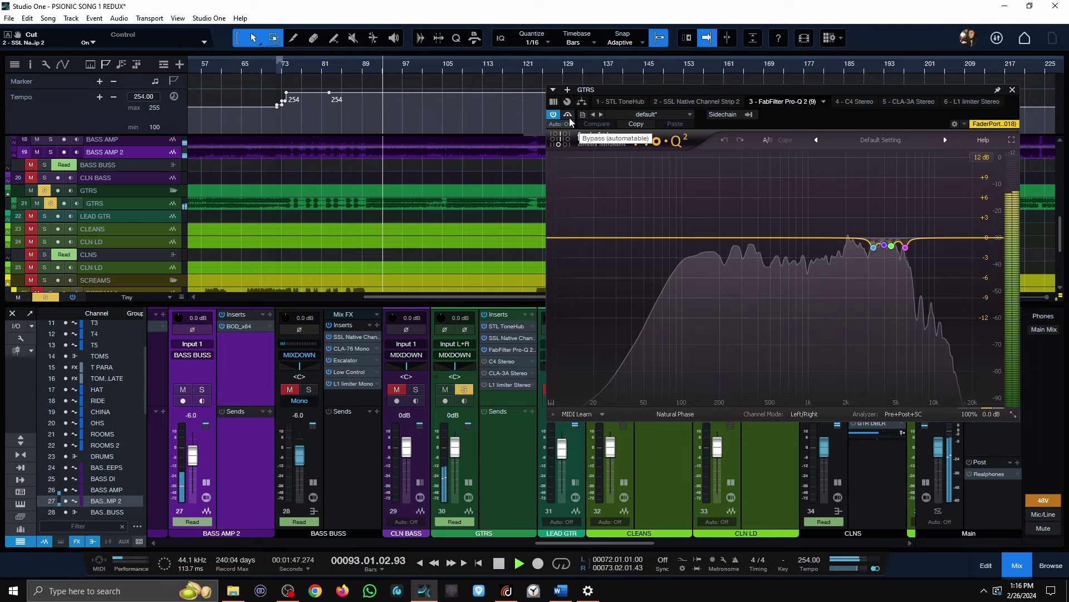
Step: Toggle Pro-Q 2's bypass repeatedly during guitar playback to compare its upper-frequency cuts, leaving the EQ engaged, and stop playback
left_click(568, 114)
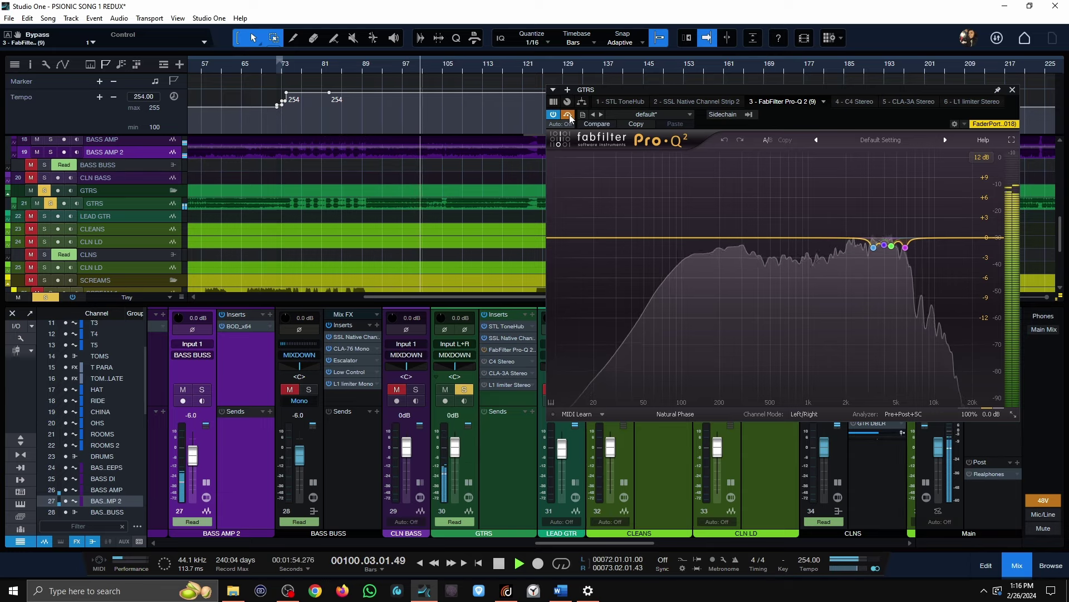
left_click(568, 114)
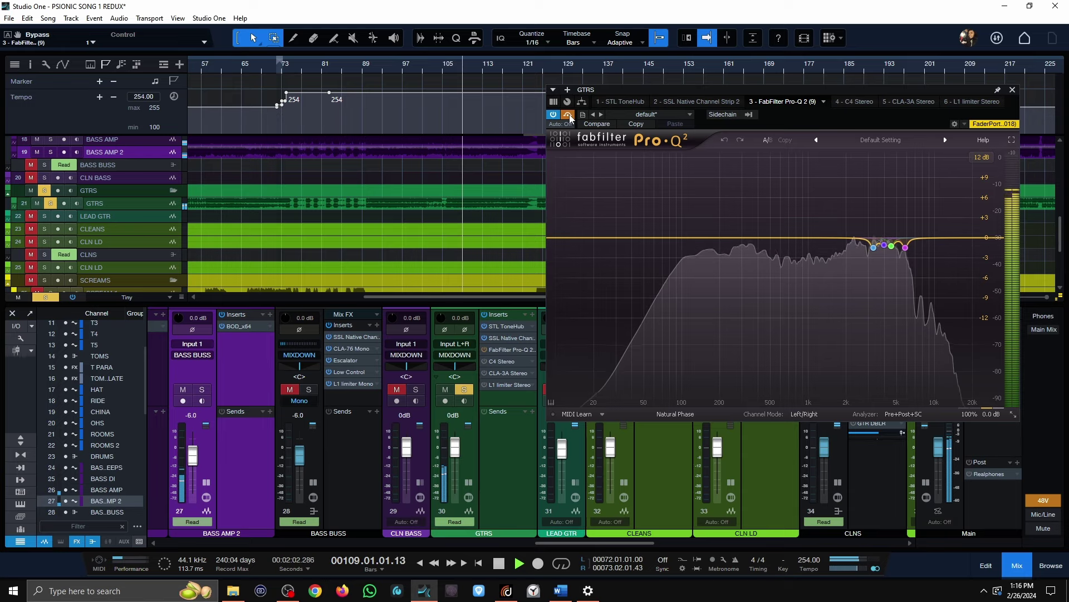
left_click(568, 114)
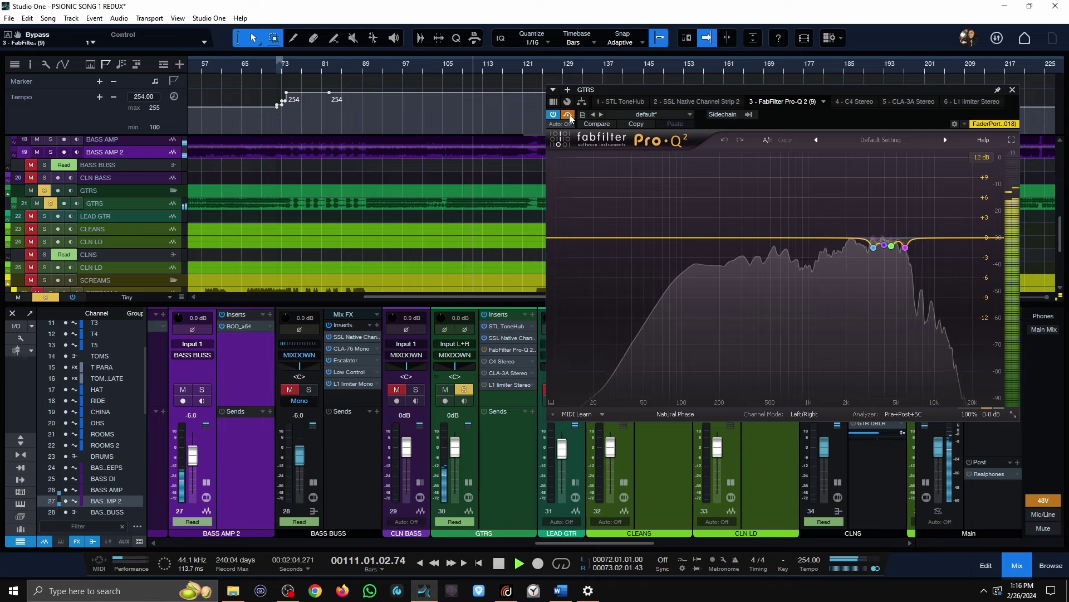
left_click(568, 114)
left_click(568, 114)
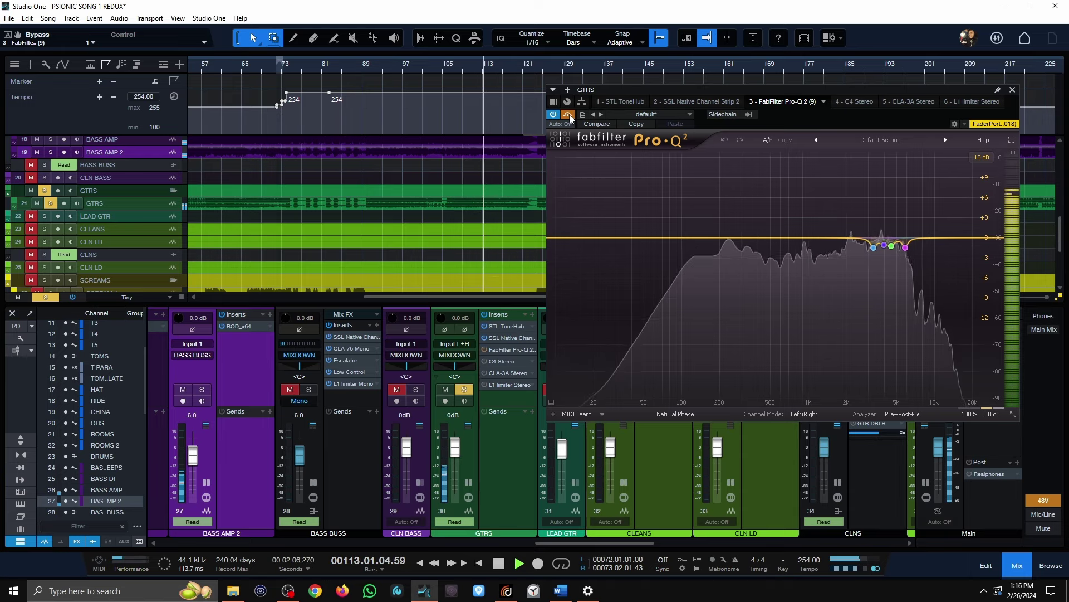
left_click(568, 114)
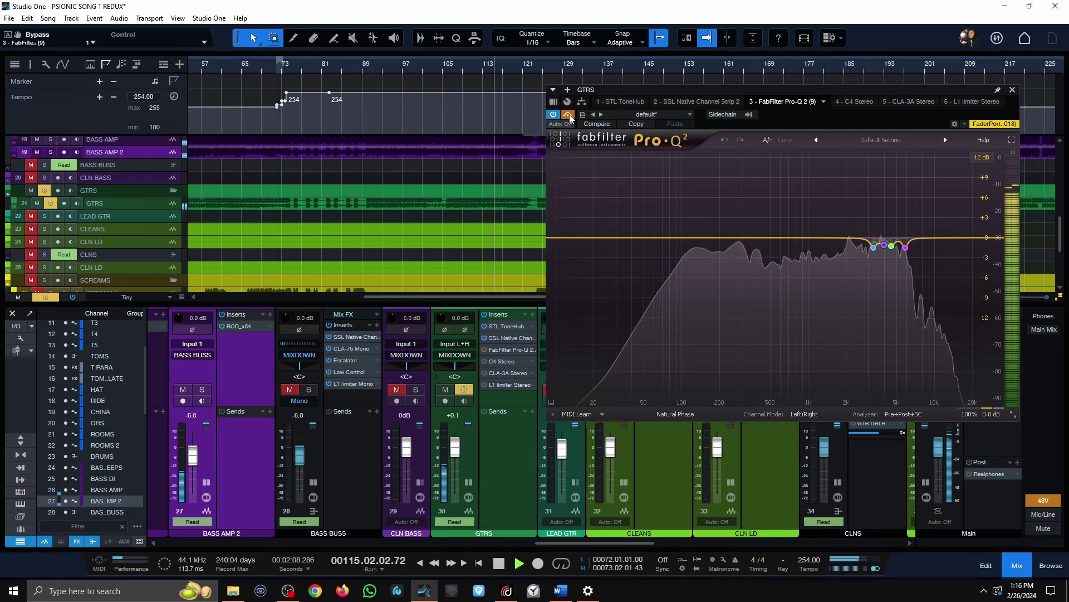
key("space")
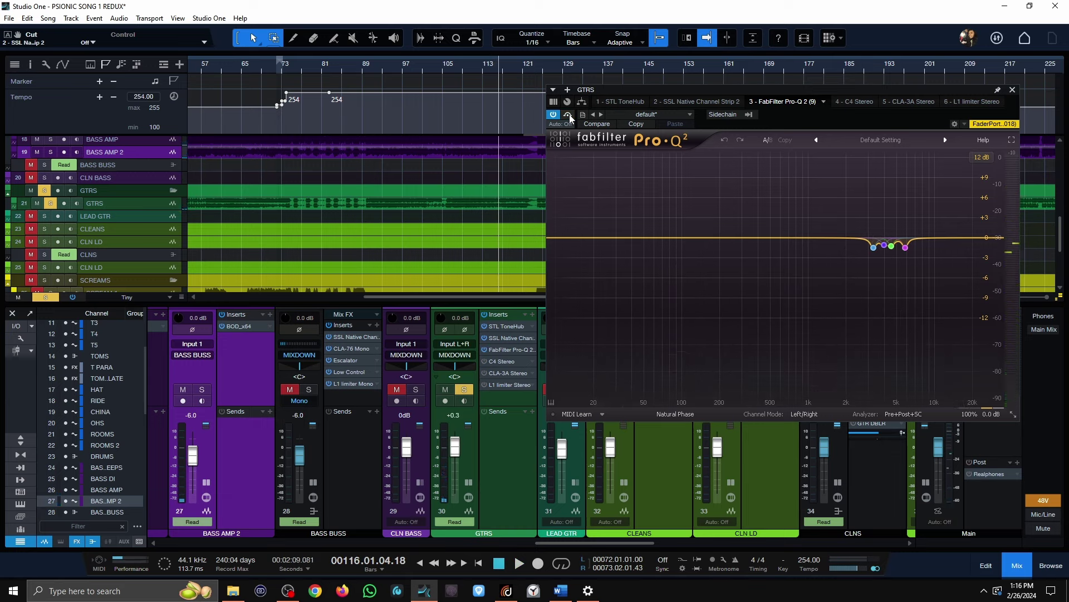
Step: Open and activate C4 Stereo and CLA-3A Stereo on GTRS
left_click(499, 362)
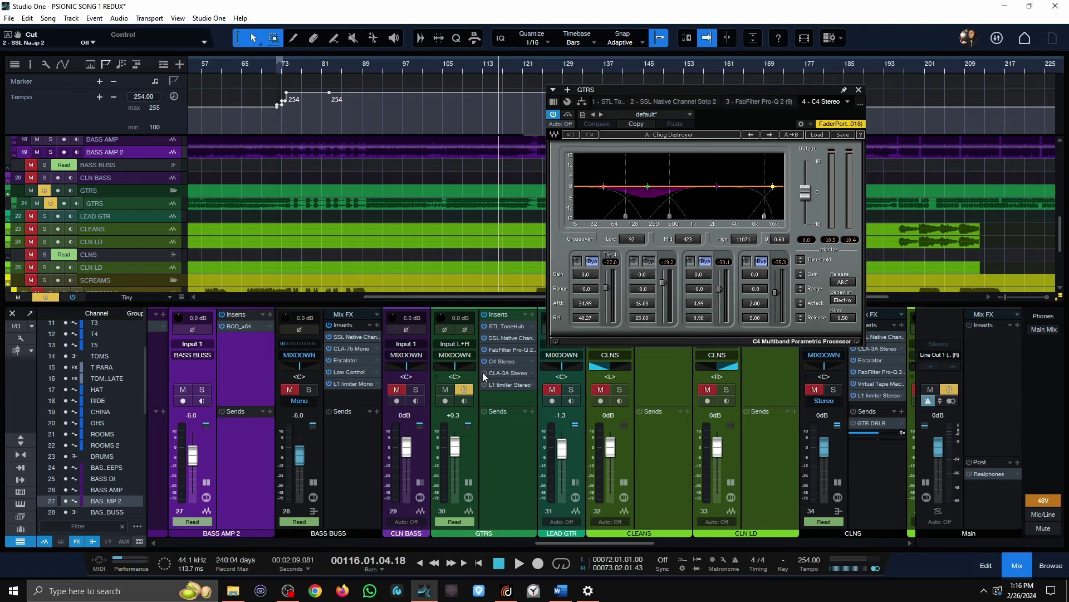
left_click(504, 373)
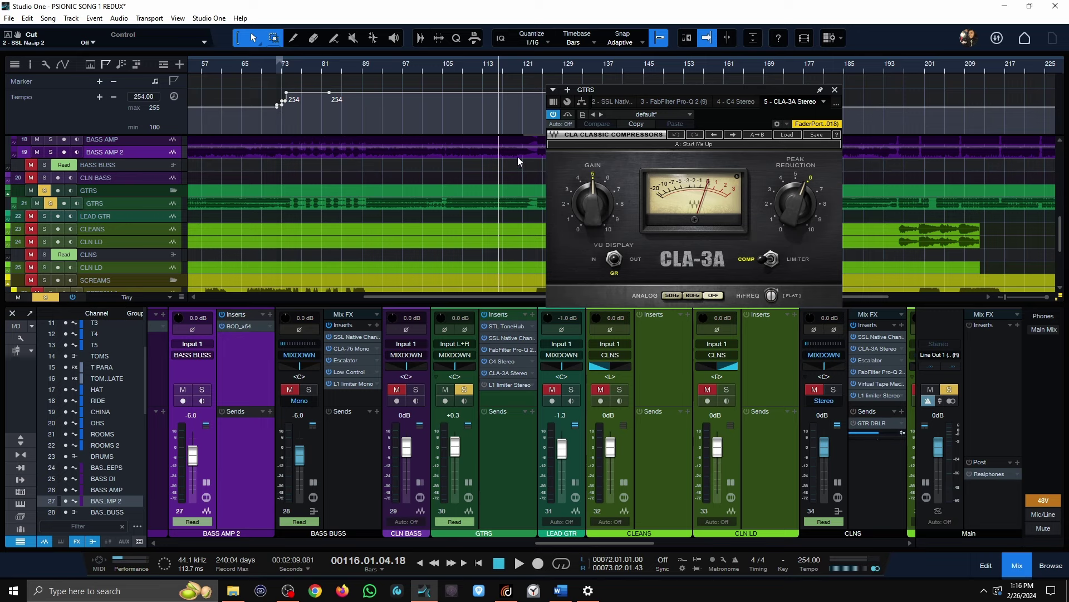
Step: Enlarge the tracks to Small height and play the soloed guitars from bar 91 with CLA-3A deactivated, reactivating it during playback
left_click(374, 72)
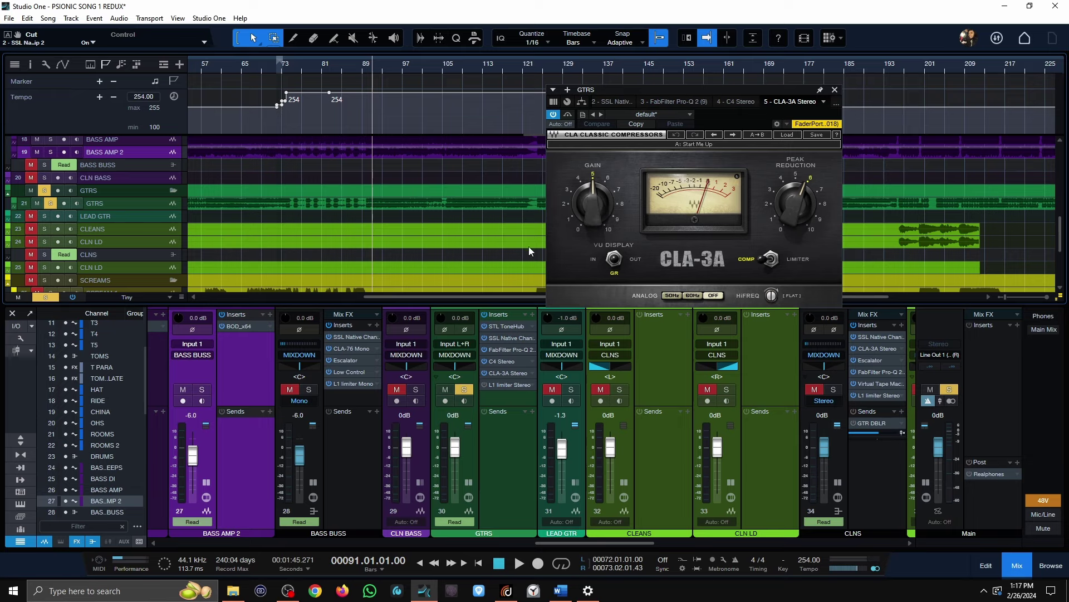
key("shift+e")
scroll(442, 266, "up", 1)
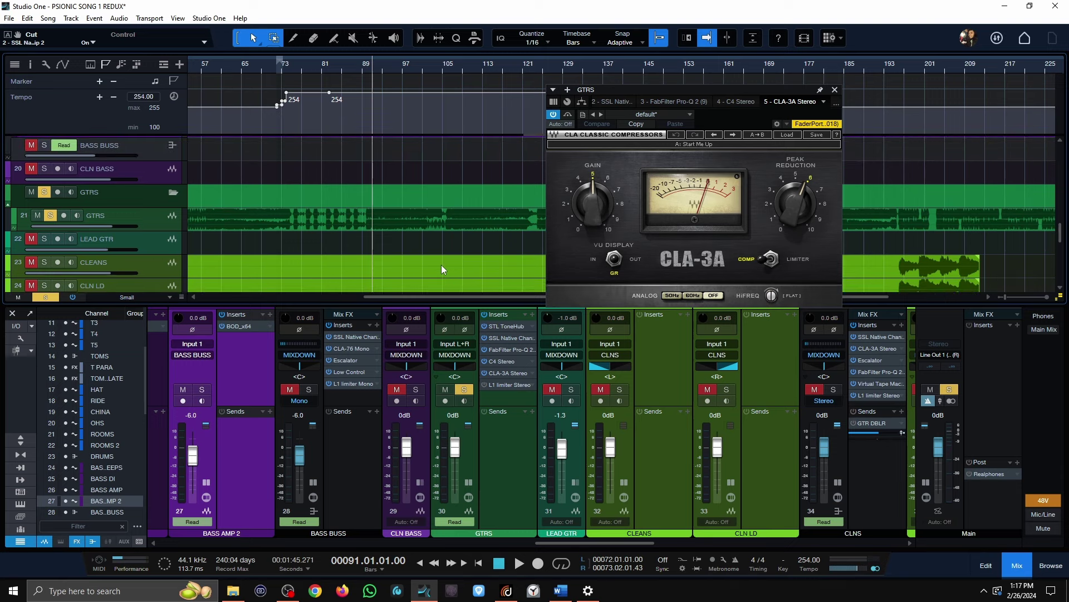
left_click(554, 115)
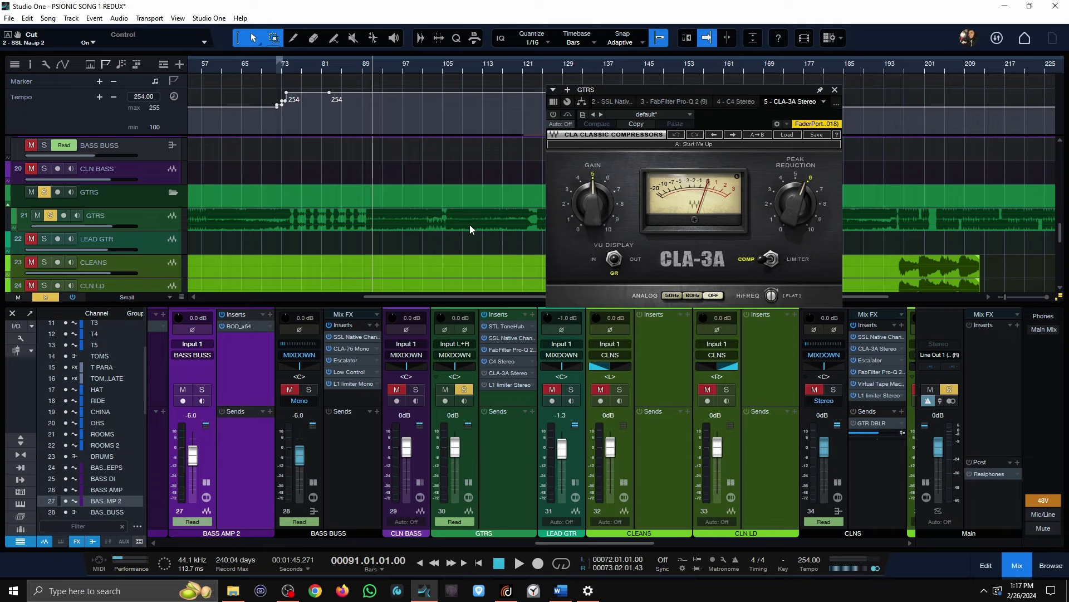
key("space")
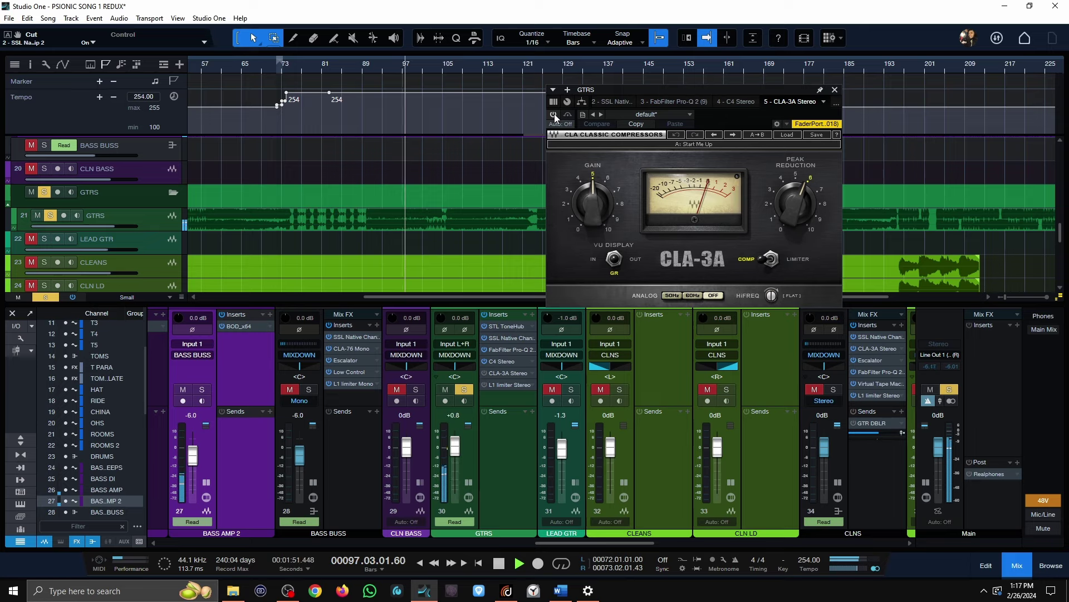
left_click(554, 114)
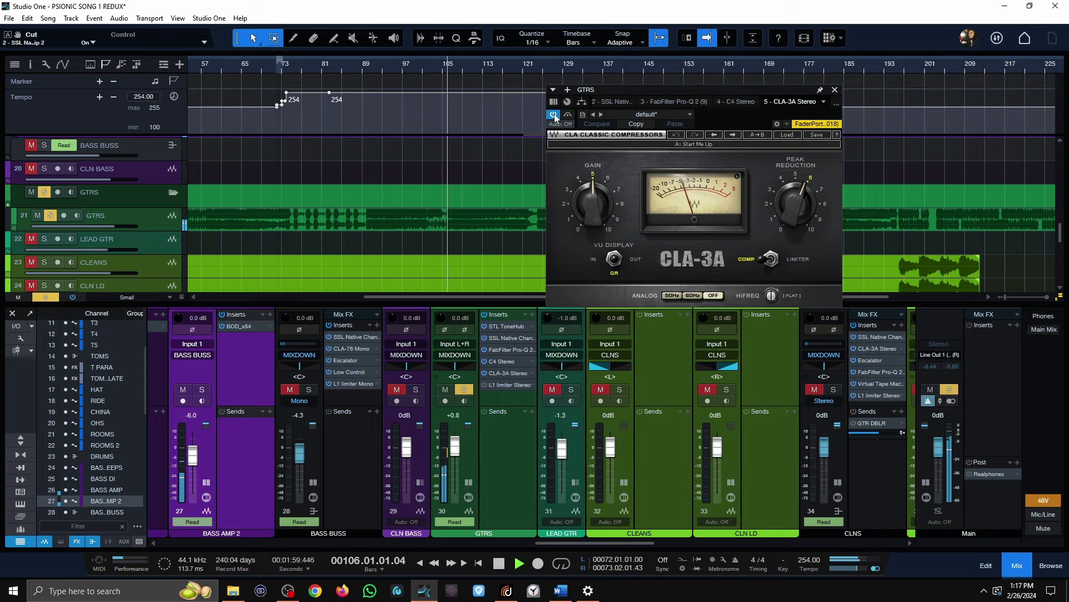
Step: Toggle CLA-3A Stereo off and on during guitar playback to compare its compression, leaving it active
left_click(553, 115)
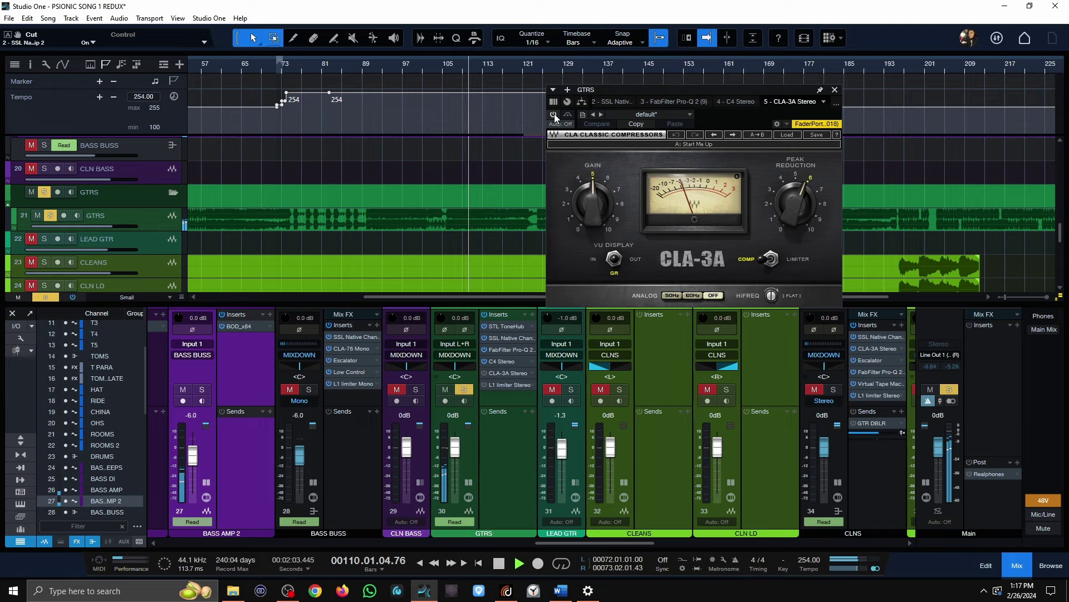
left_click(554, 114)
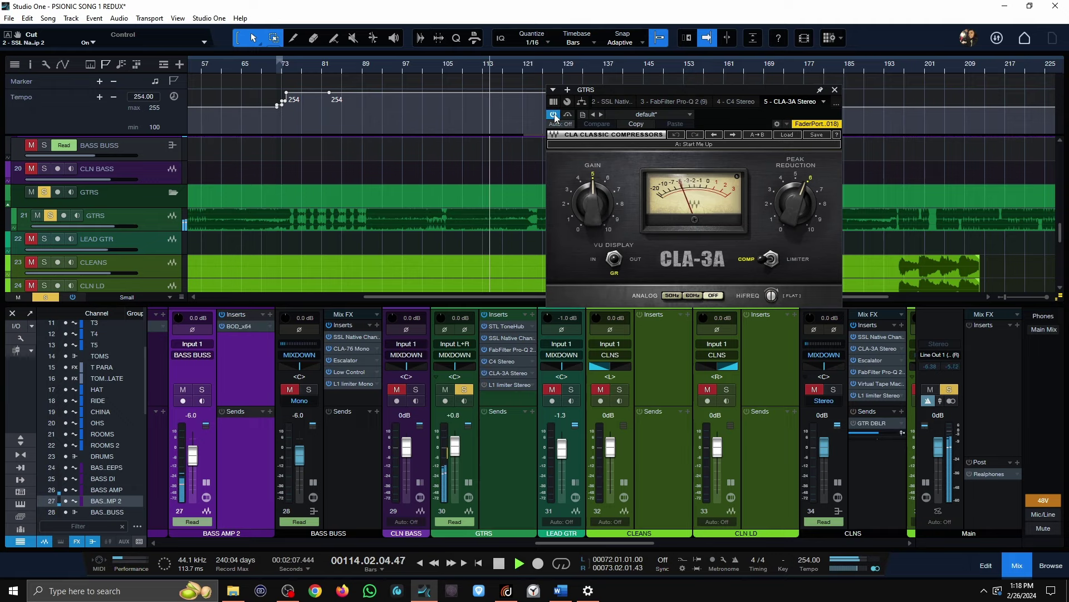
left_click(553, 115)
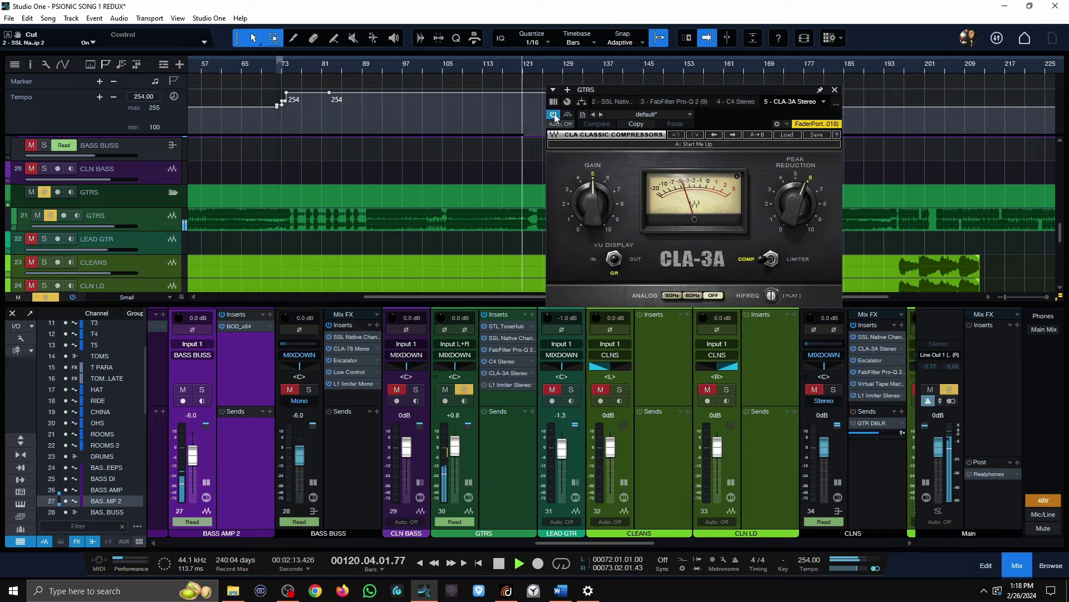
left_click(554, 115)
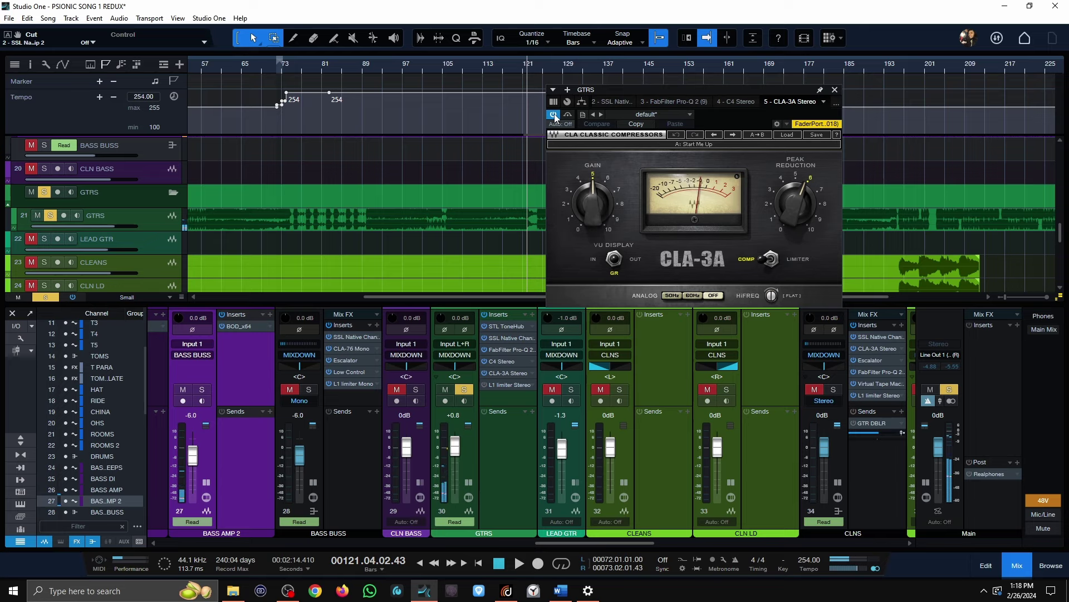
Step: Open and activate GTRS's L1 limiter Stereo, and release the guitar channel's solo
left_click(509, 384)
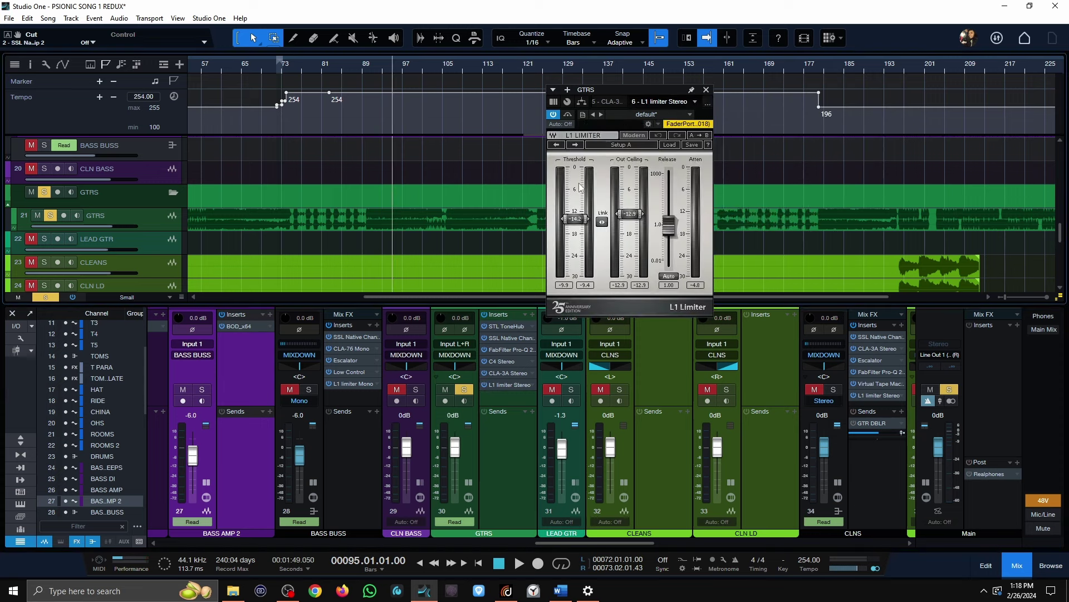
left_click(464, 390)
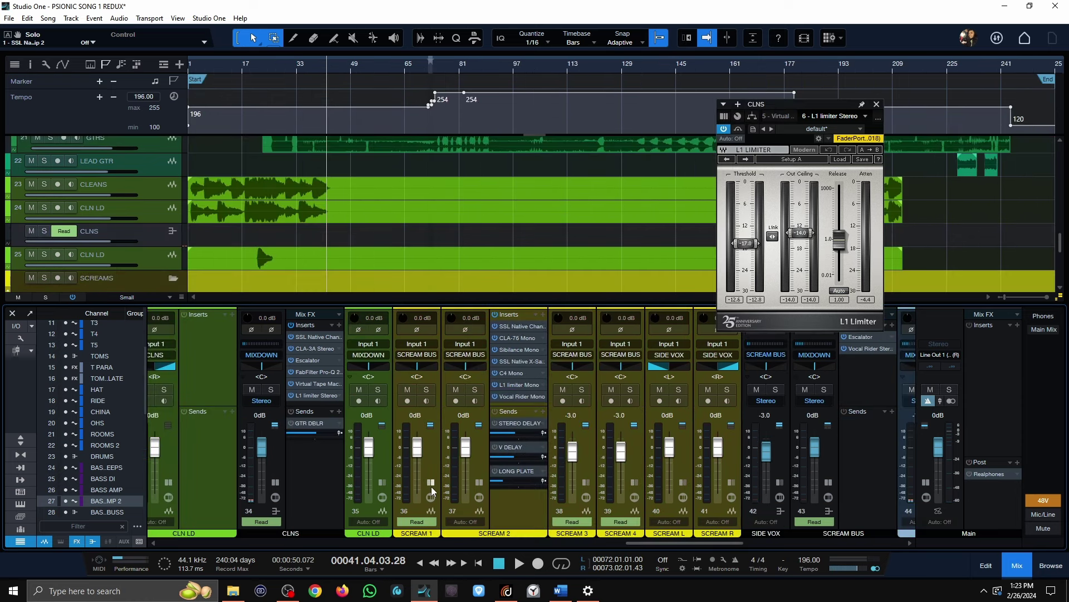
Step: Expand SCREAM 1's mixer channel to show its inserts and sends, bring the scream tracks into view, and close the CLNS limiter window
left_click(431, 484)
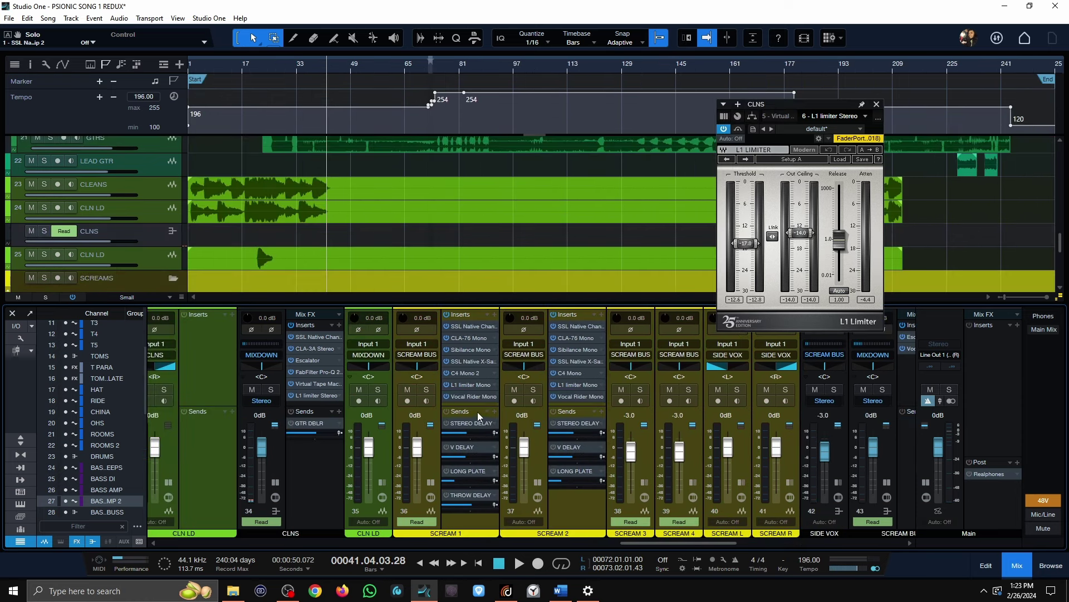
left_click(493, 412)
left_click(571, 436)
scroll(384, 199, "down", 5)
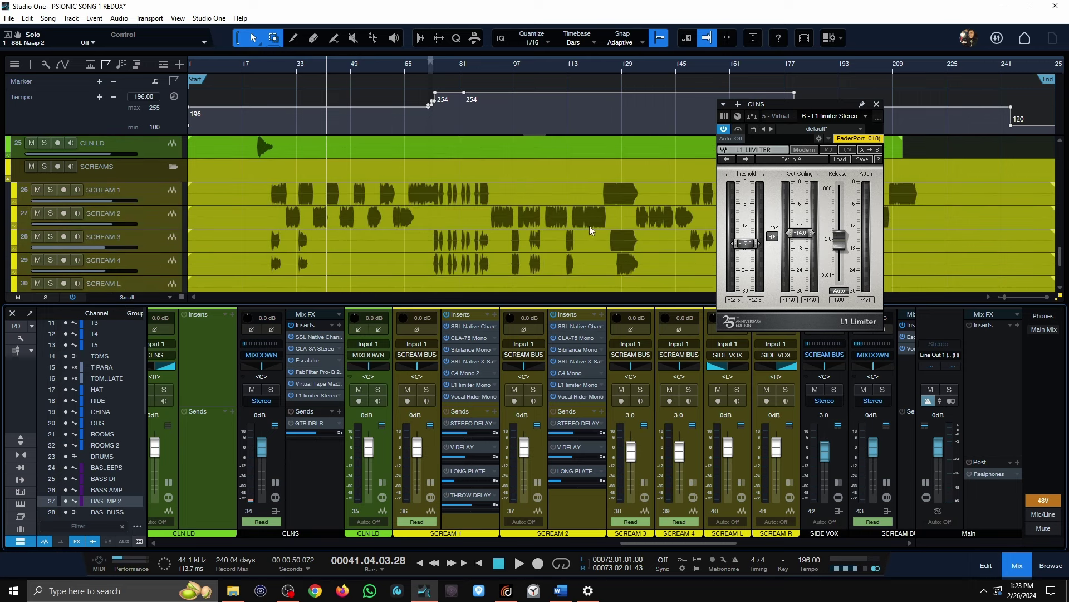
left_click(876, 105)
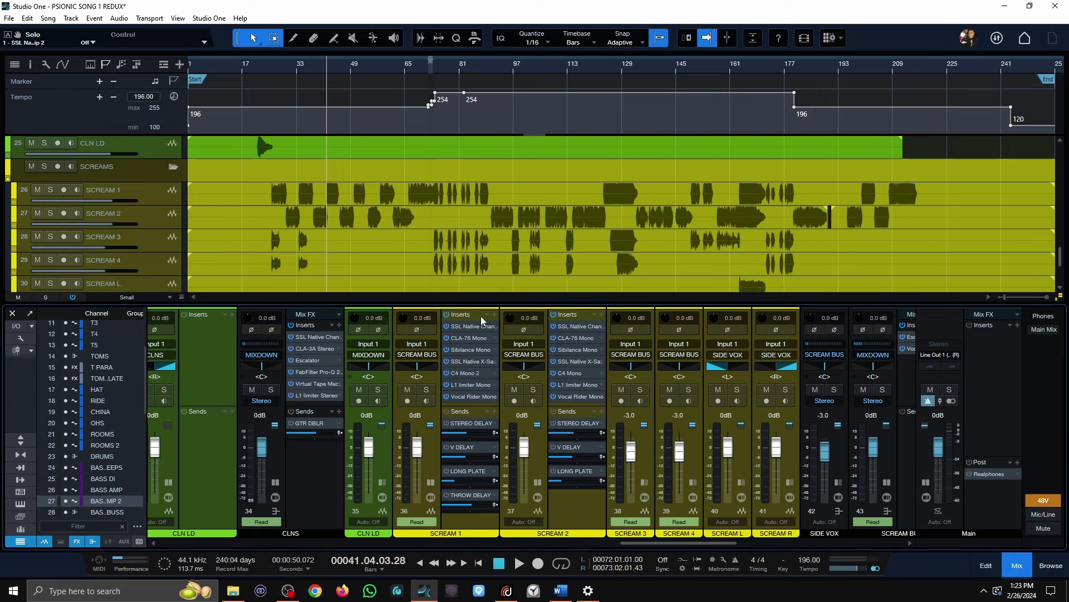
Step: Solo SCREAM 1 and play it from around bar 66, then stop playback
left_click(426, 389)
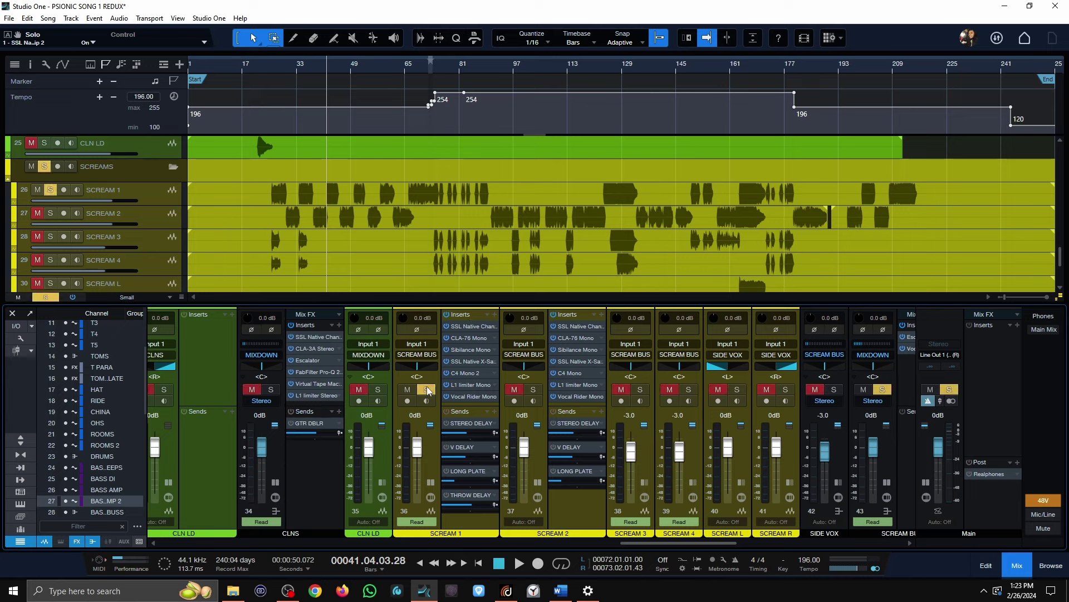
left_click(408, 67)
key("space")
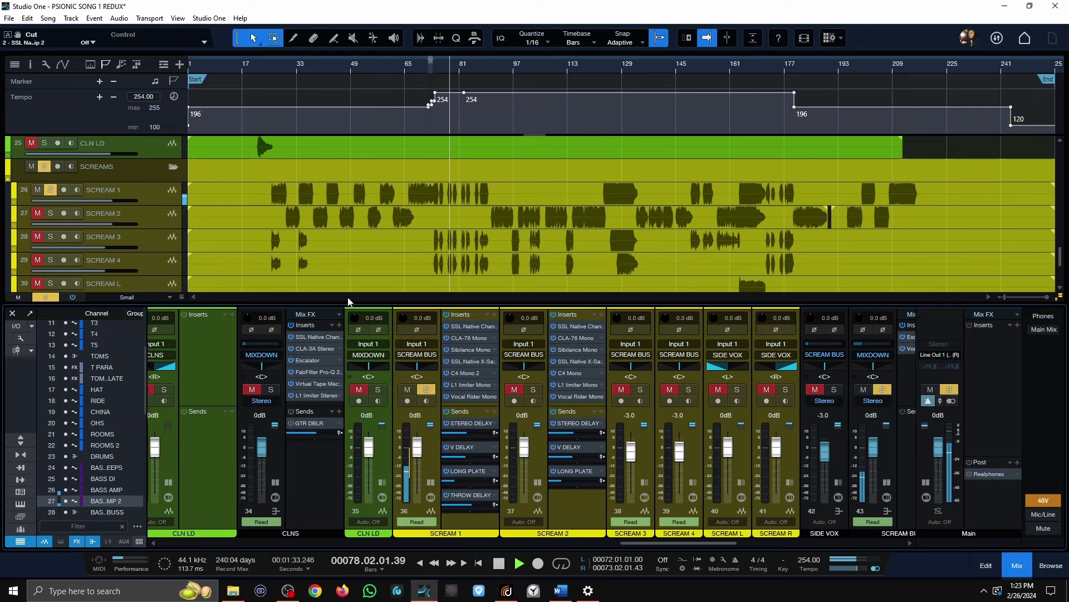
key("space")
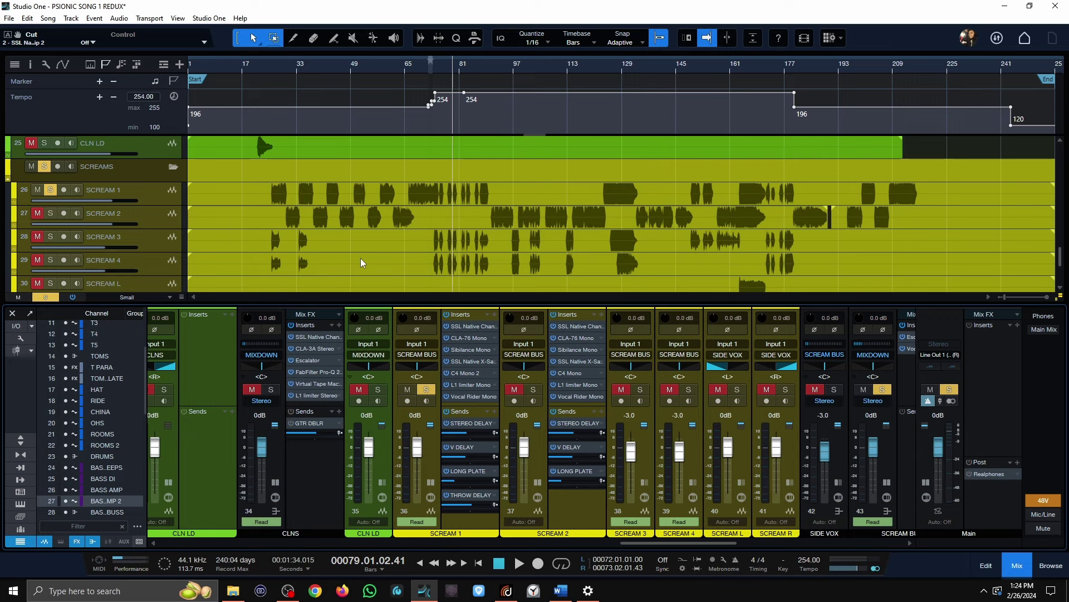
Step: Open SCREAM 1's SSL Native Channel Strip 2 and examine its EQ band frequencies and its low-pass and high-pass filters
left_click(470, 326)
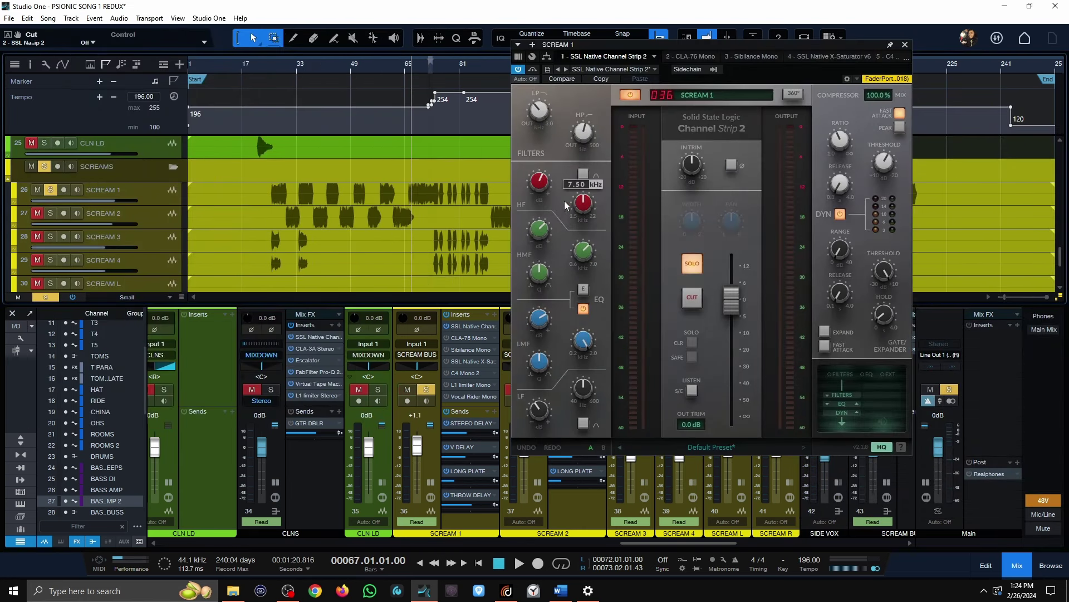
mouse_move(590, 256)
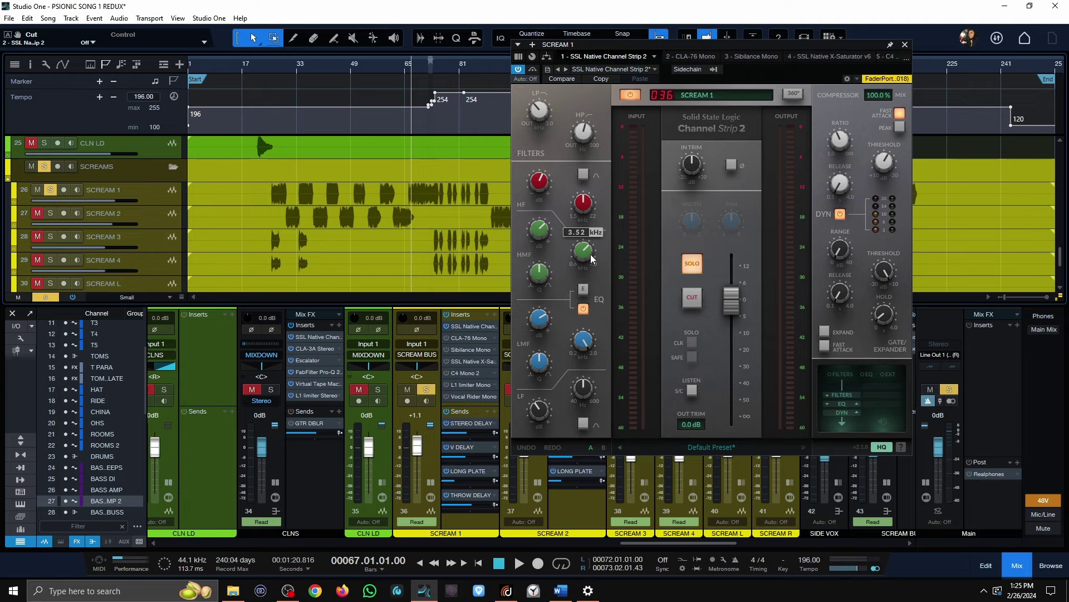
mouse_move(540, 190)
mouse_move(578, 353)
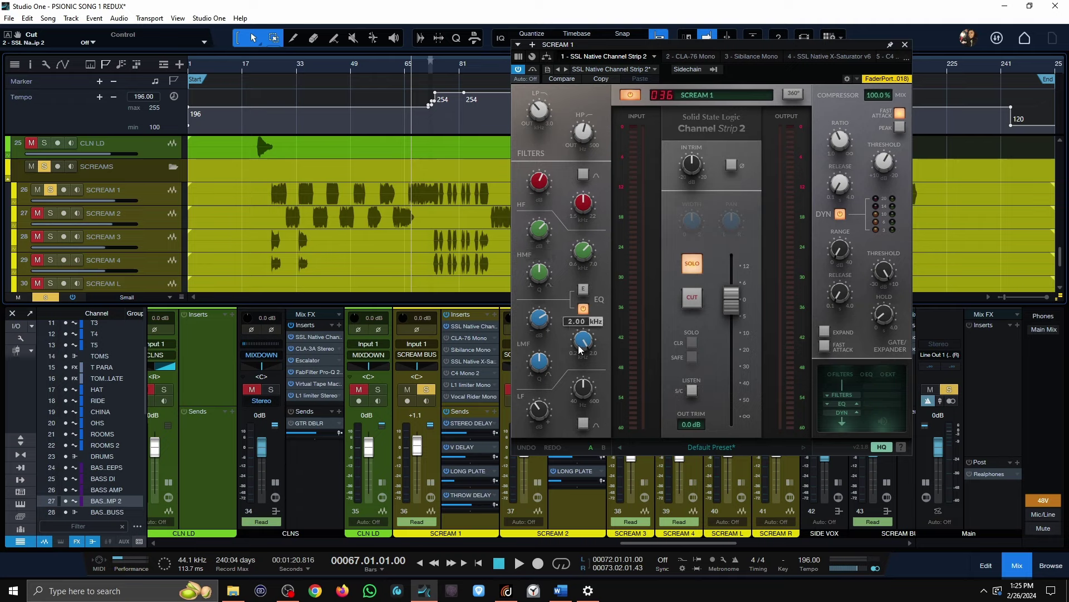
mouse_move(586, 394)
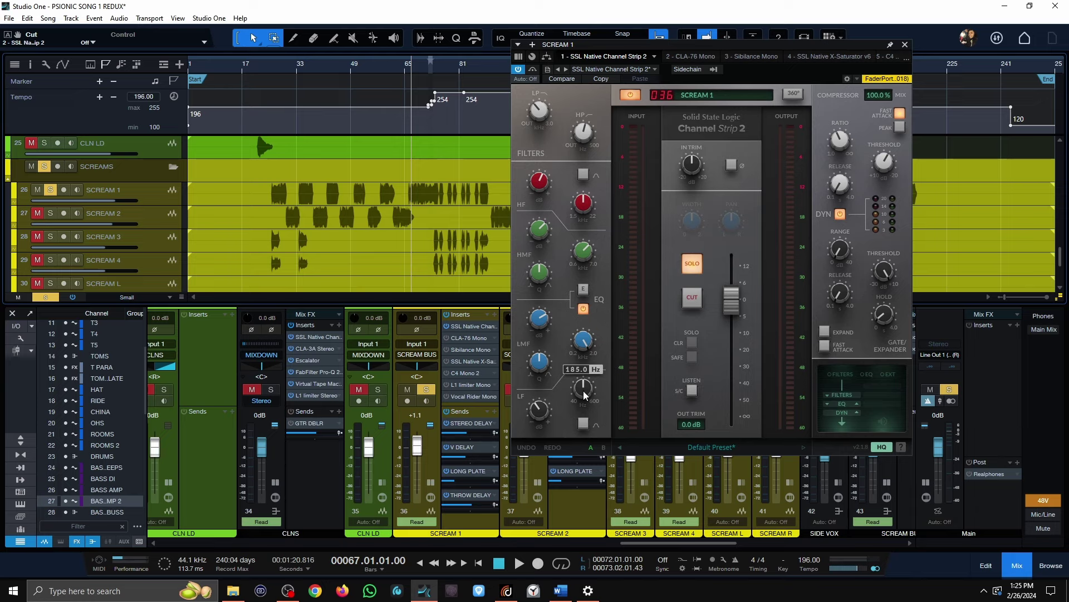
mouse_move(535, 117)
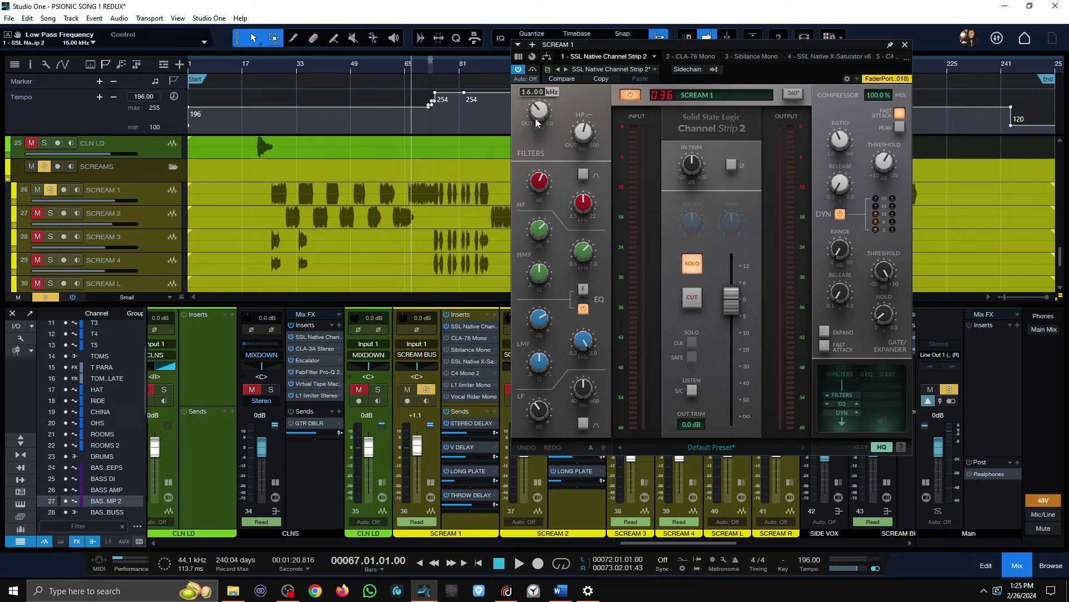
mouse_move(583, 132)
Step: Play the soloed scream and switch the channel strip's EQ section off and back on to compare the sound
key("space")
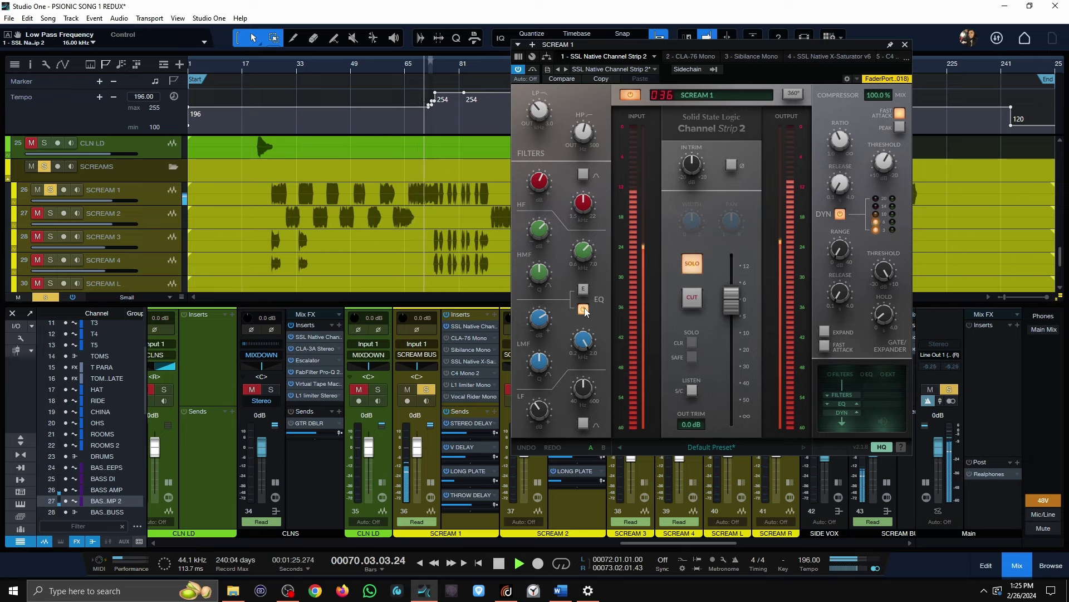
left_click(584, 310)
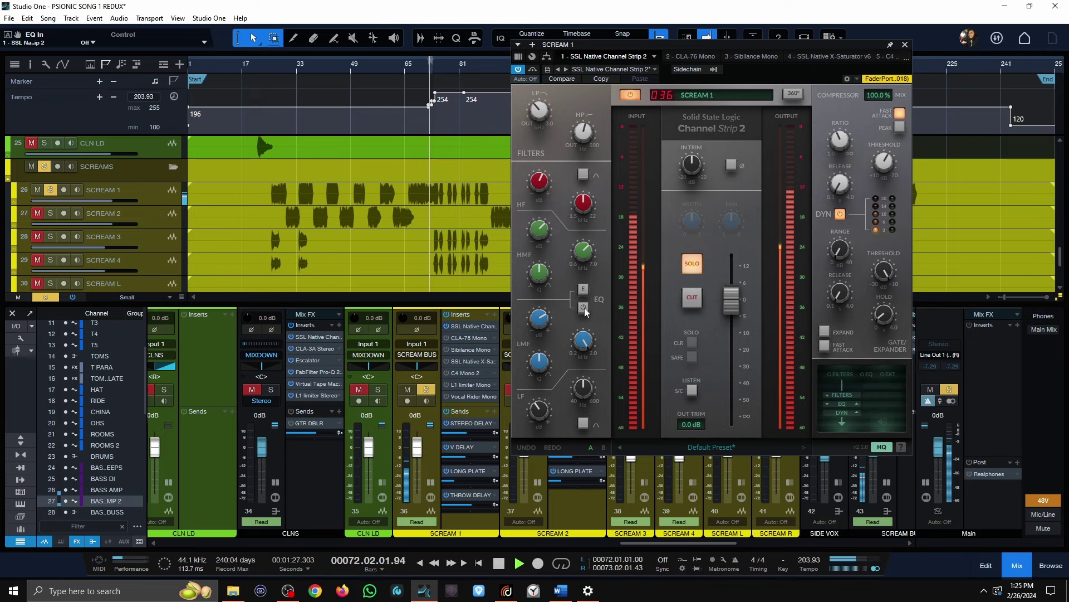
key("space")
key("space")
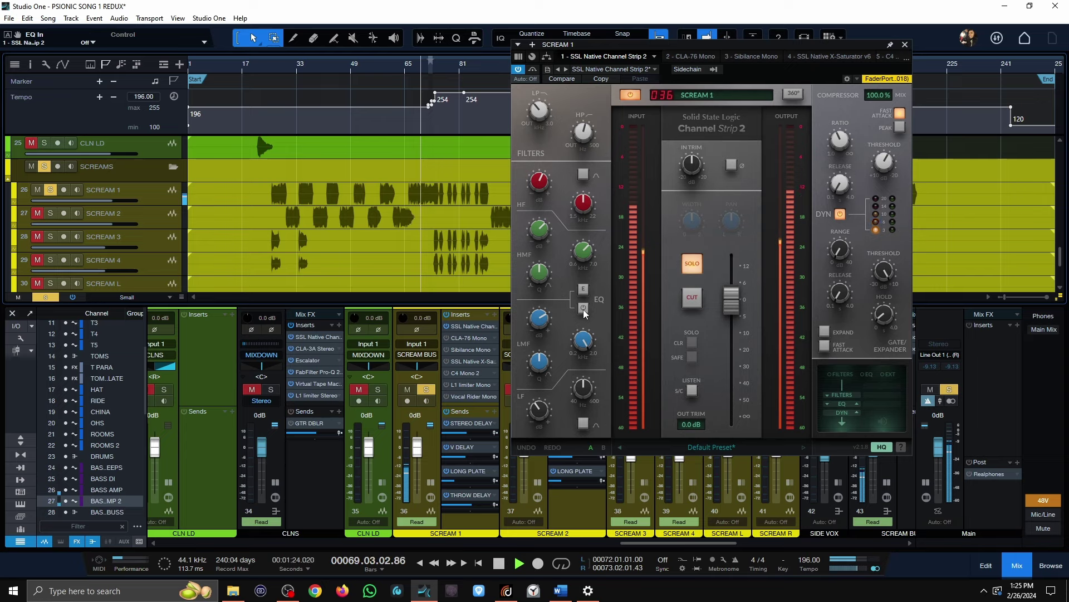
left_click(583, 309)
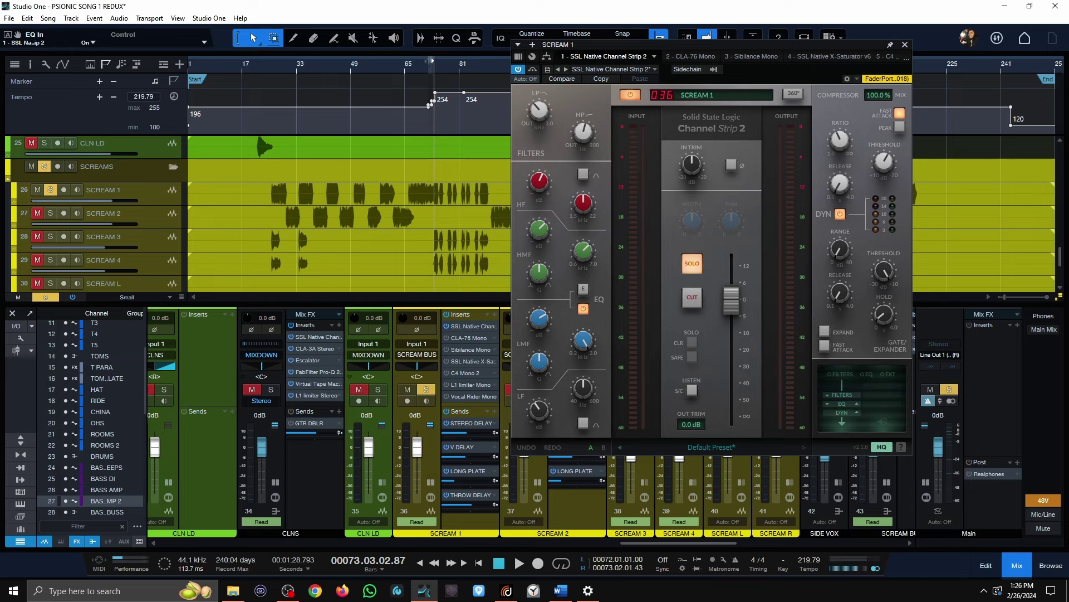
Step: Move the playhead to bar 68, examine the channel strip's compressor threshold and release, and zoom in on the timeline
left_click(416, 65)
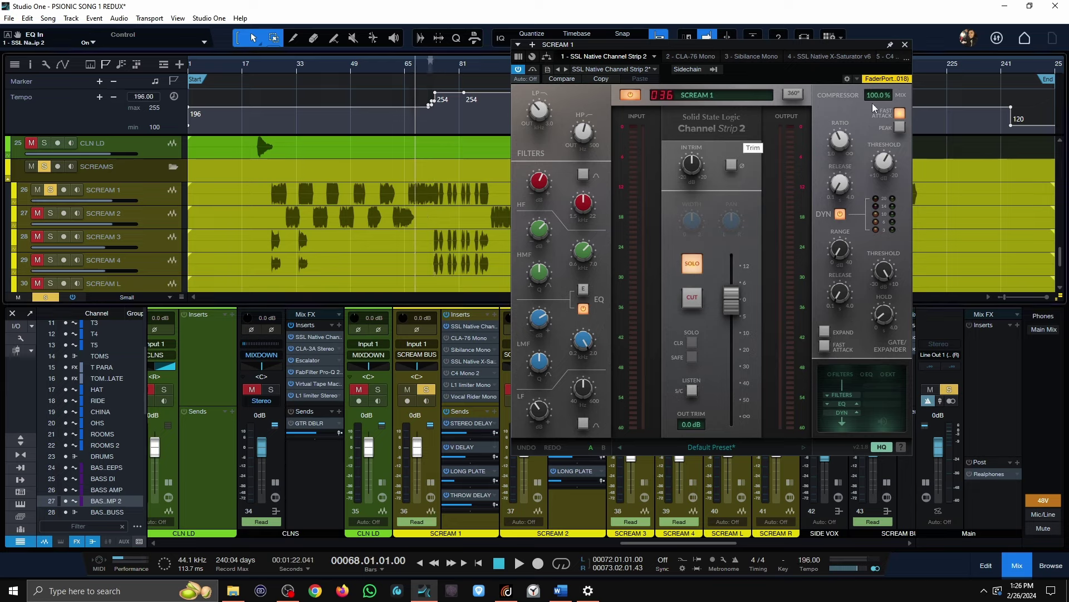
mouse_move(880, 185)
mouse_move(847, 185)
key("e")
key("e")
key("e")
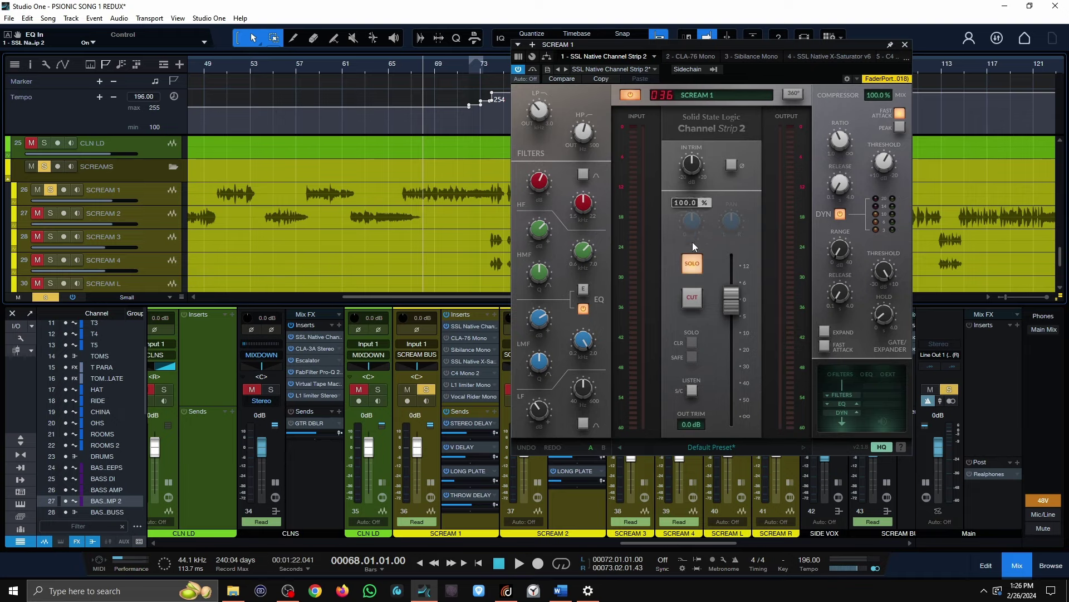
Step: Open SCREAM 1's CLA-76 Mono and play the soloed scream from bar 66 to hear its compression
double_click(467, 338)
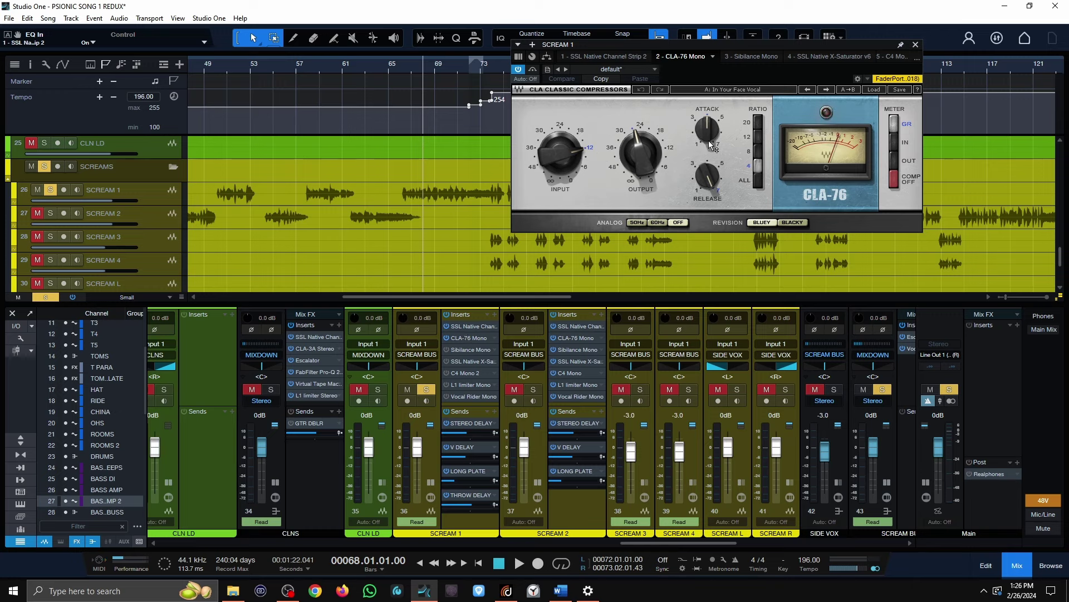
left_click(392, 68)
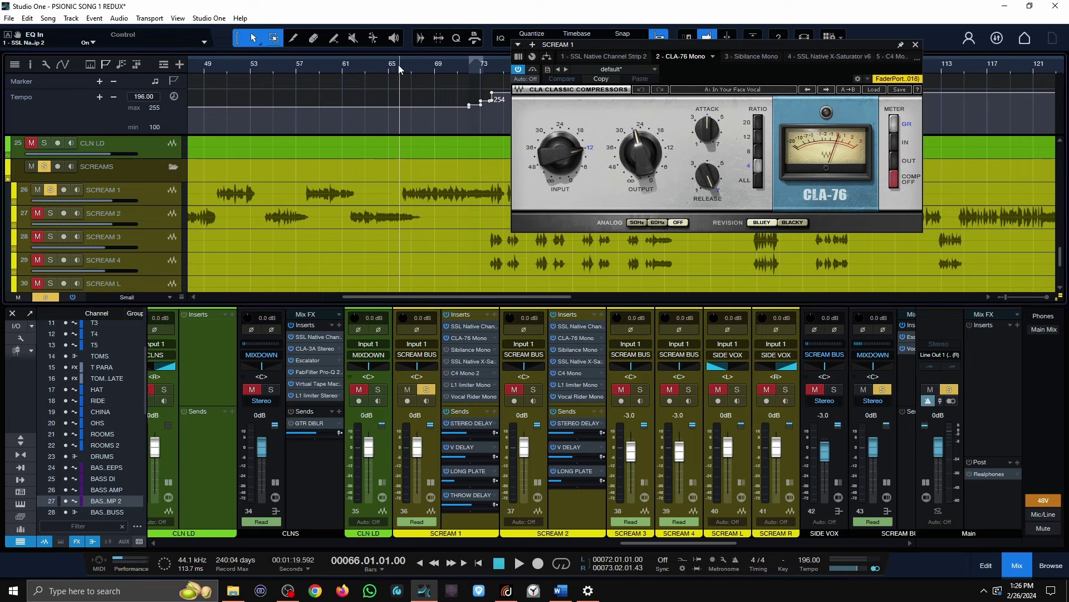
key("space")
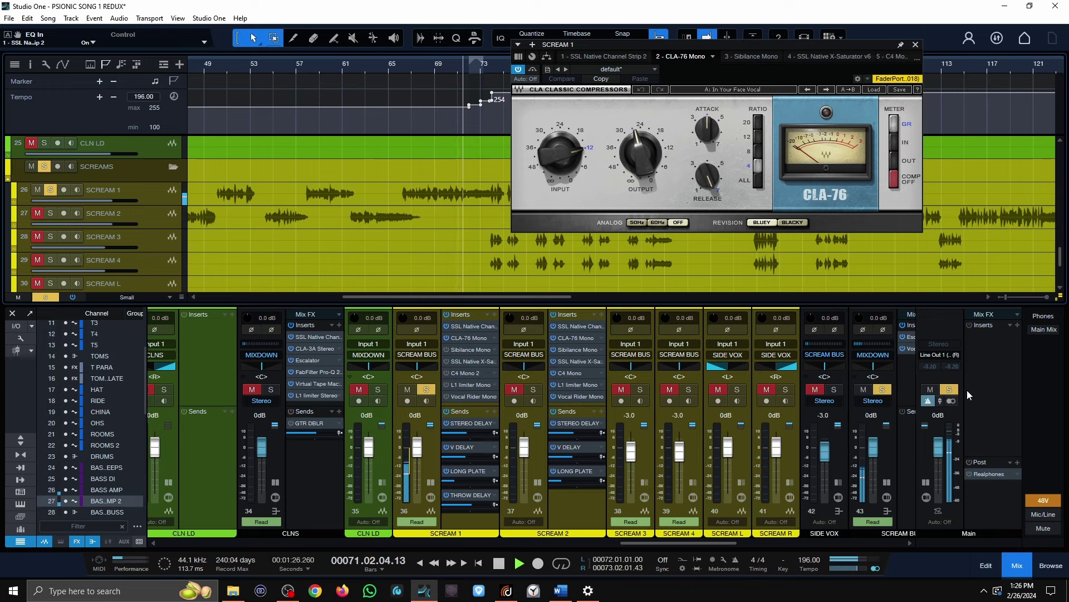
key("space")
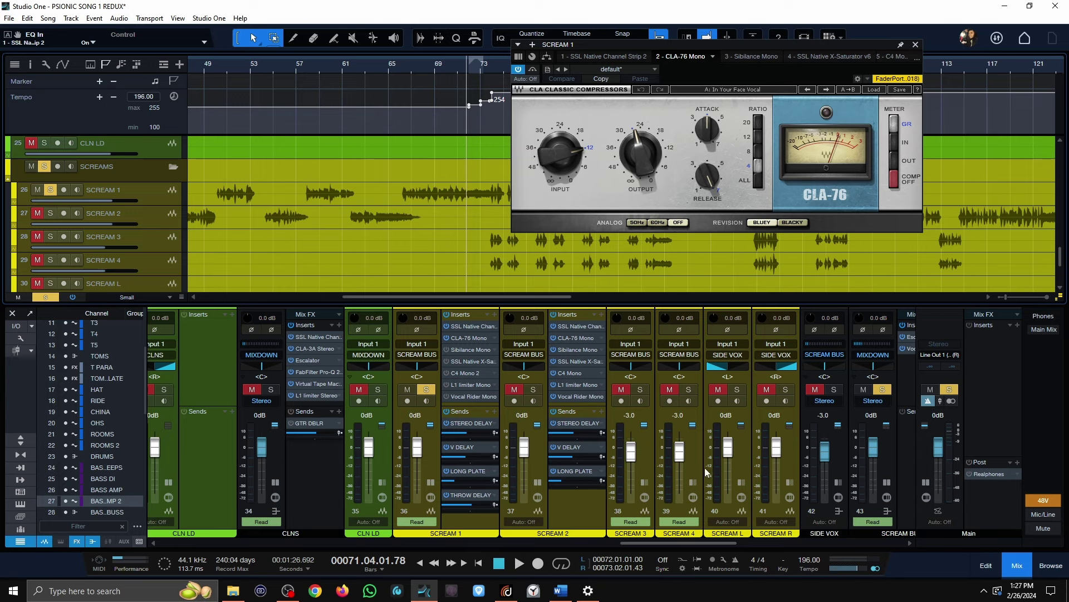
Step: Open SCREAM 1's Sibilance Mono and SSL Native X-Saturator v6, activating the X-Saturator with the playhead at bar 67
left_click(462, 350)
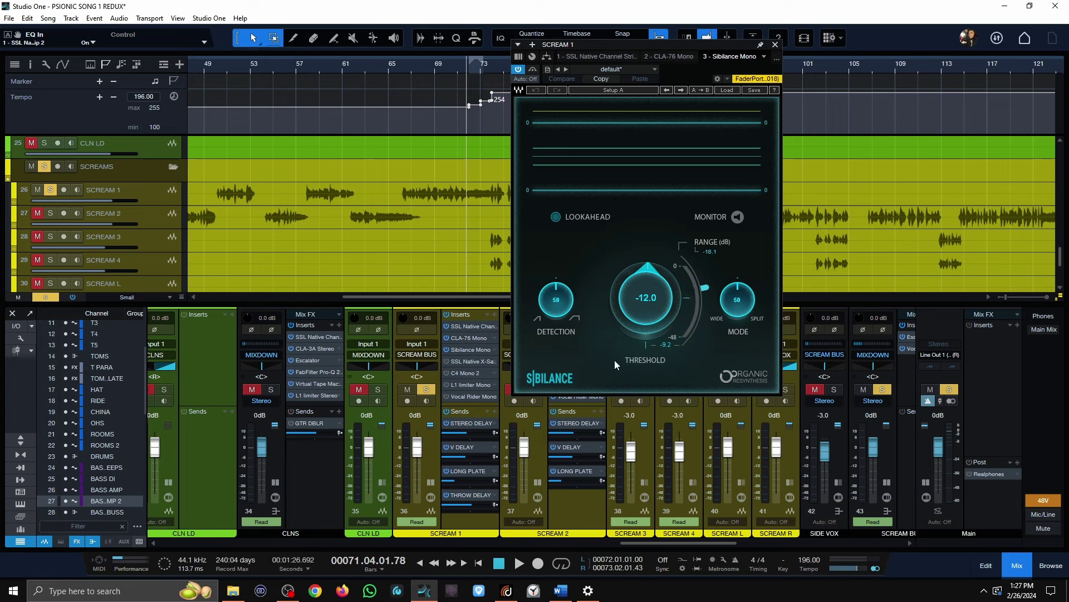
left_click(469, 361)
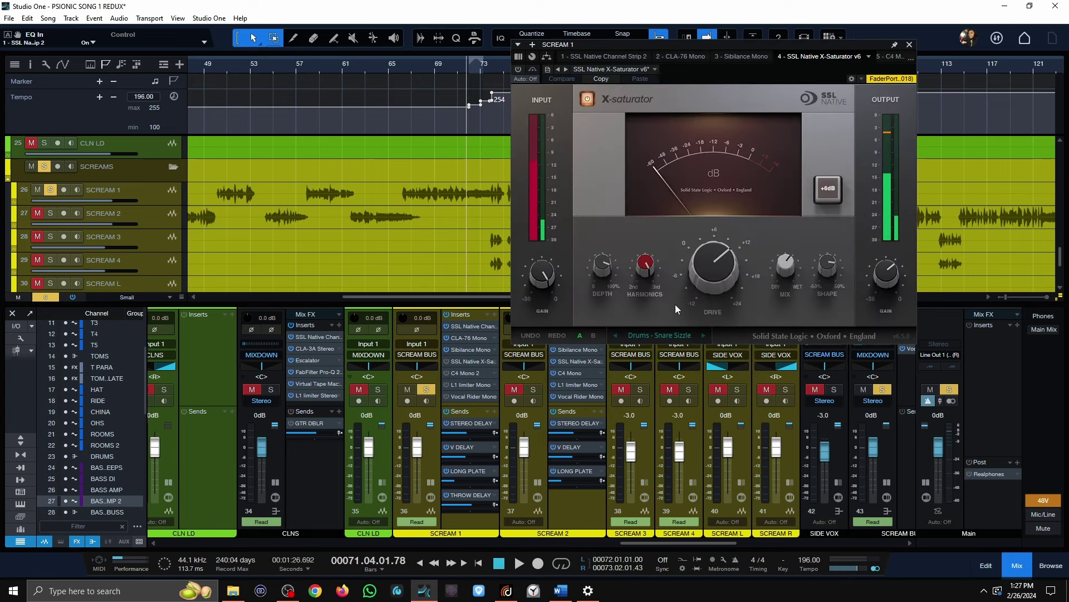
left_click(406, 65)
left_click(446, 361)
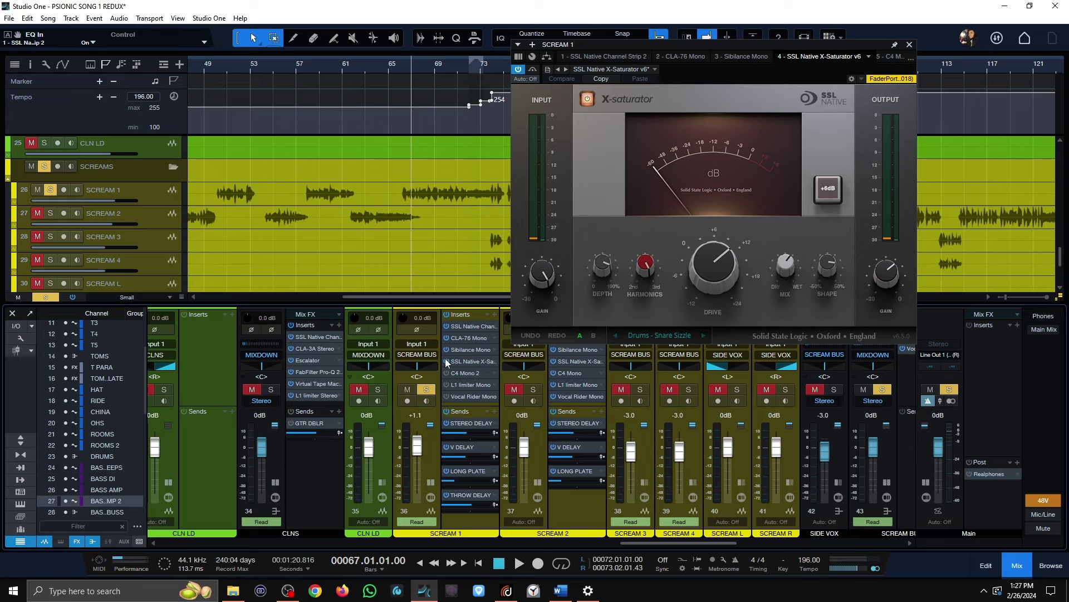
Step: Play the soloed scream with X-Saturator engaged and bypassed to compare, leave it engaged, and return the playhead to bar 67
key("space")
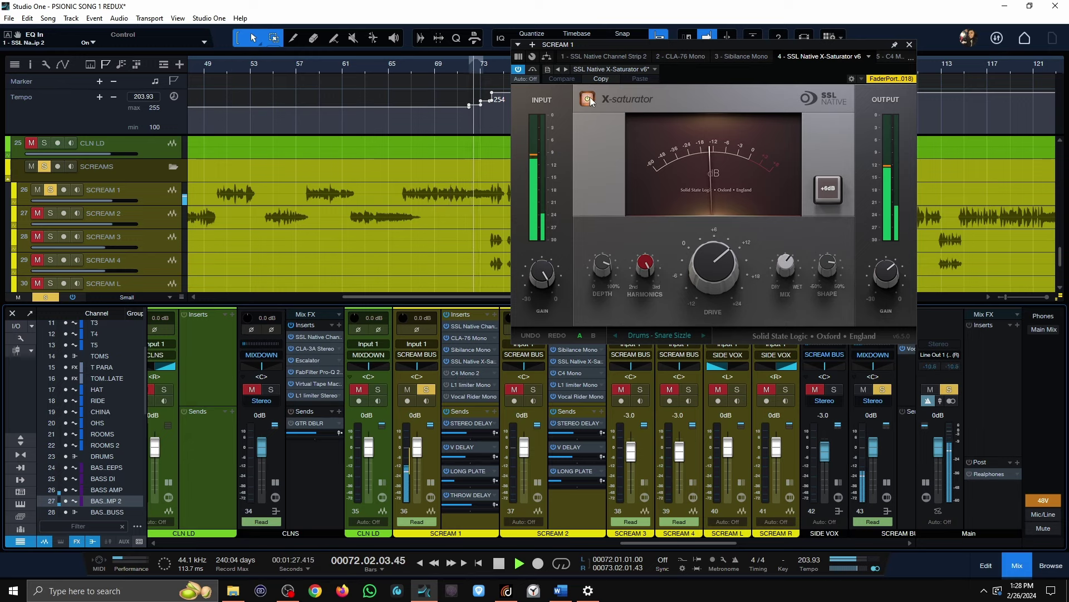
key("space")
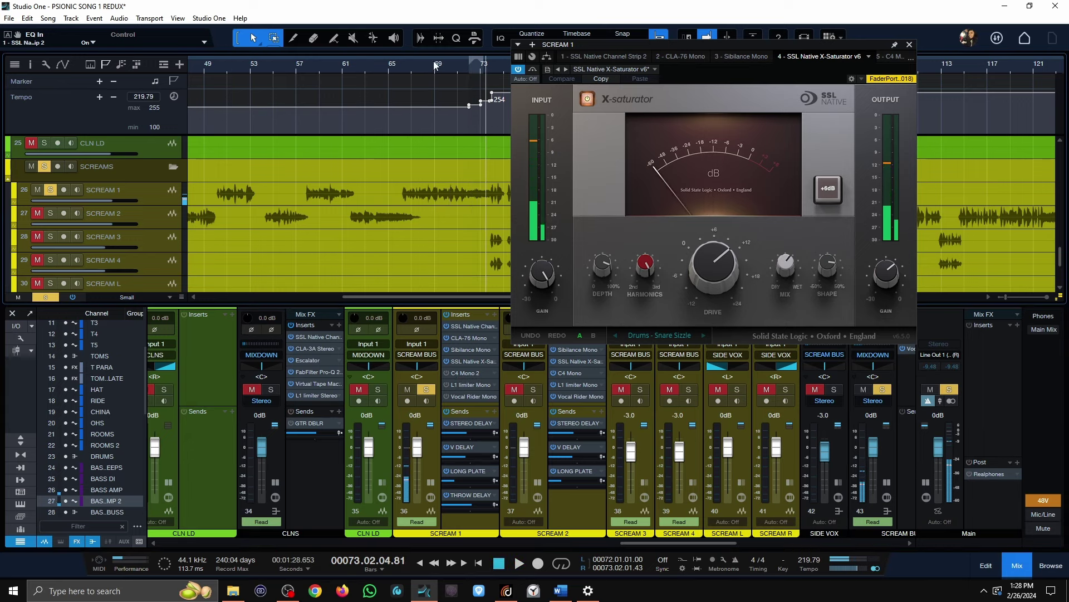
left_click(586, 100)
key("space")
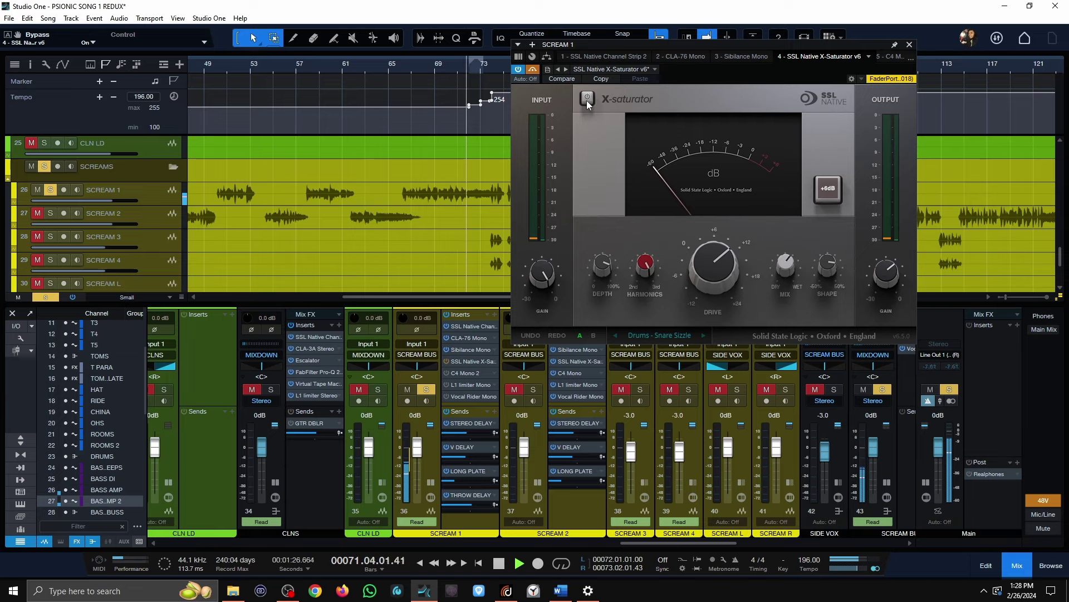
left_click(587, 101)
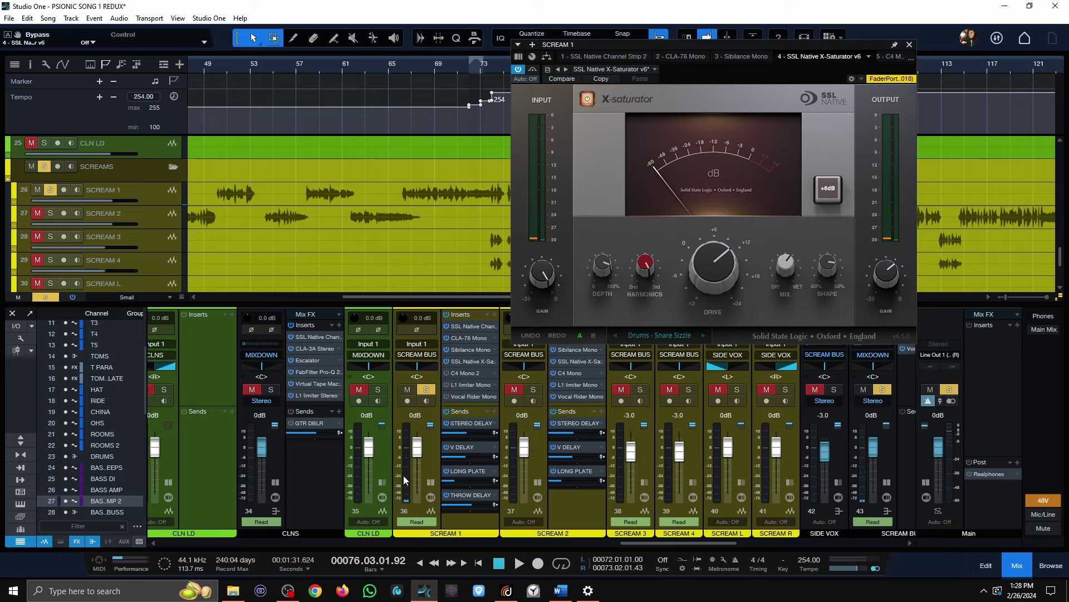
left_click(409, 71)
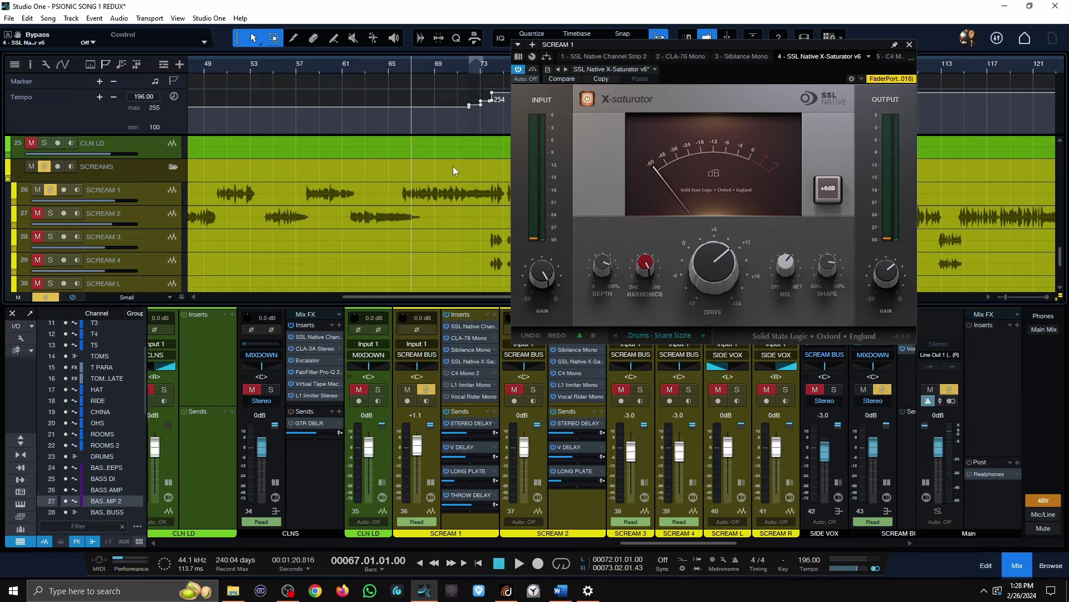
Step: Open SCREAM 1's C4 Mono 2, play the soloed scream from bar 67, and open its L1 limiter Mono
left_click(464, 371)
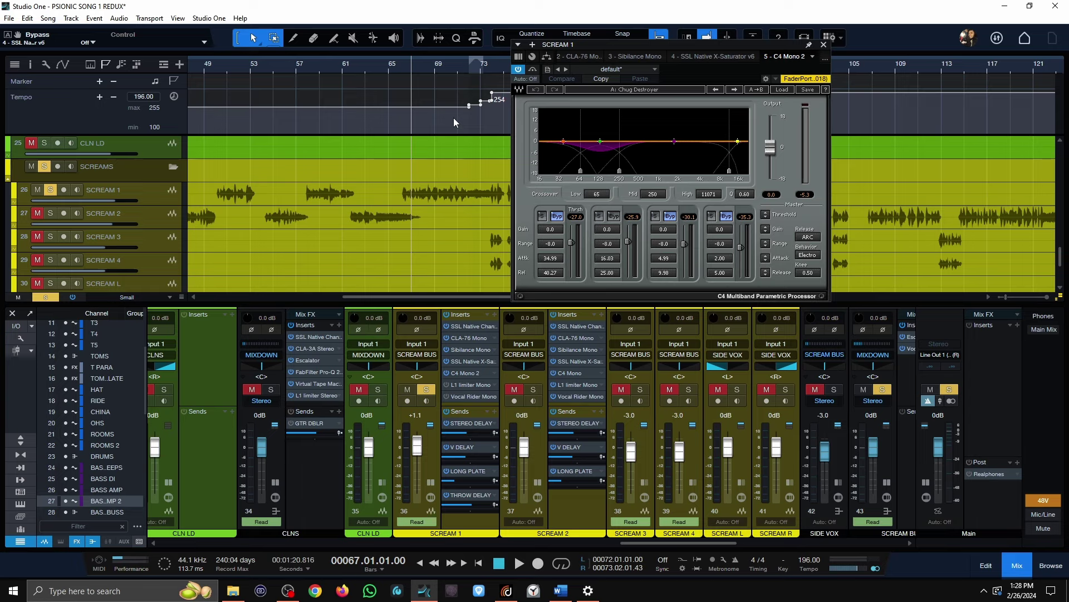
key("space")
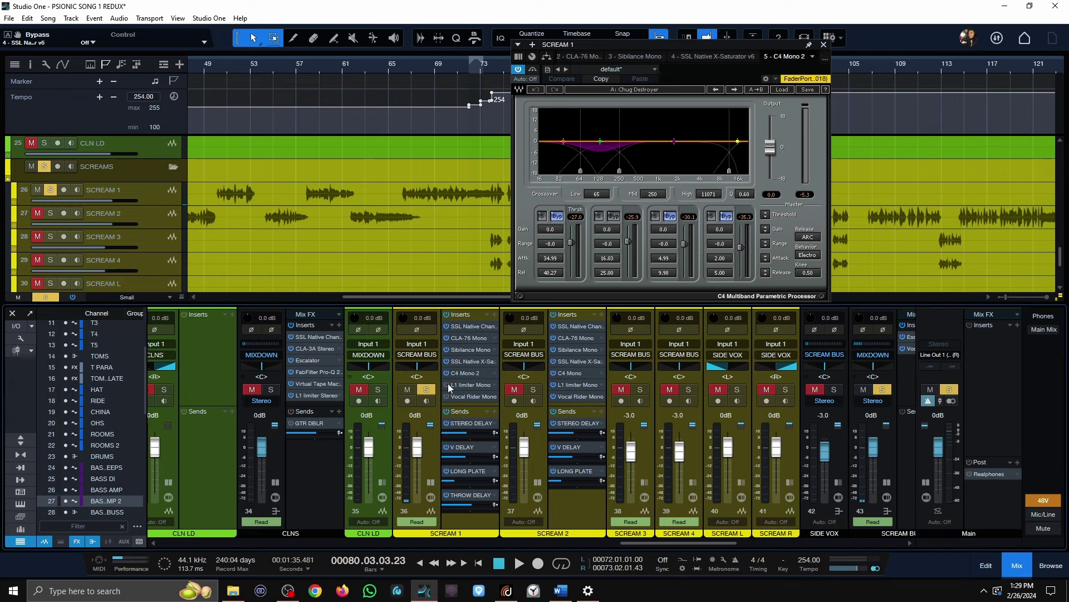
left_click(466, 384)
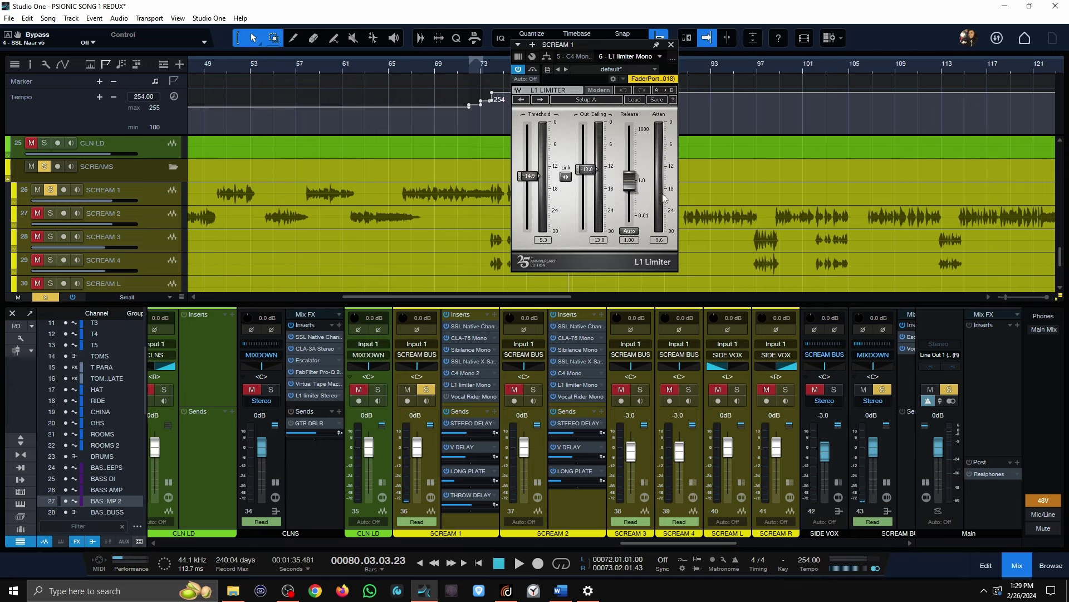
Step: Clear all solos and unmute SCREAM 1 and SCREAM 2, keeping SCREAM 3, SCREAM 4, SCREAM L and SCREAM R muted
left_click(954, 392)
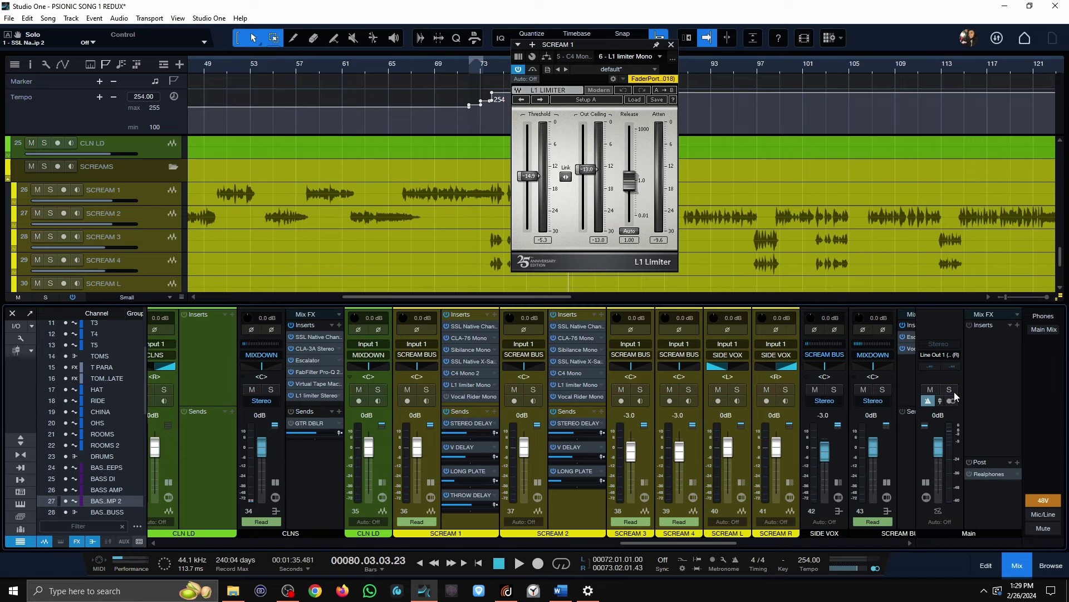
key("ctrl+z")
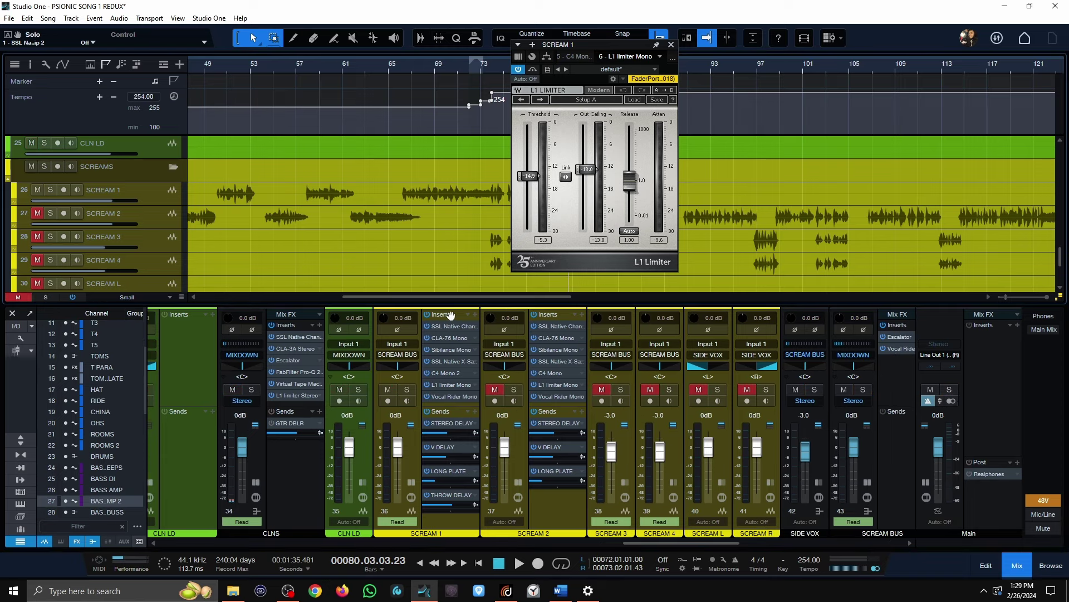
left_click(497, 391)
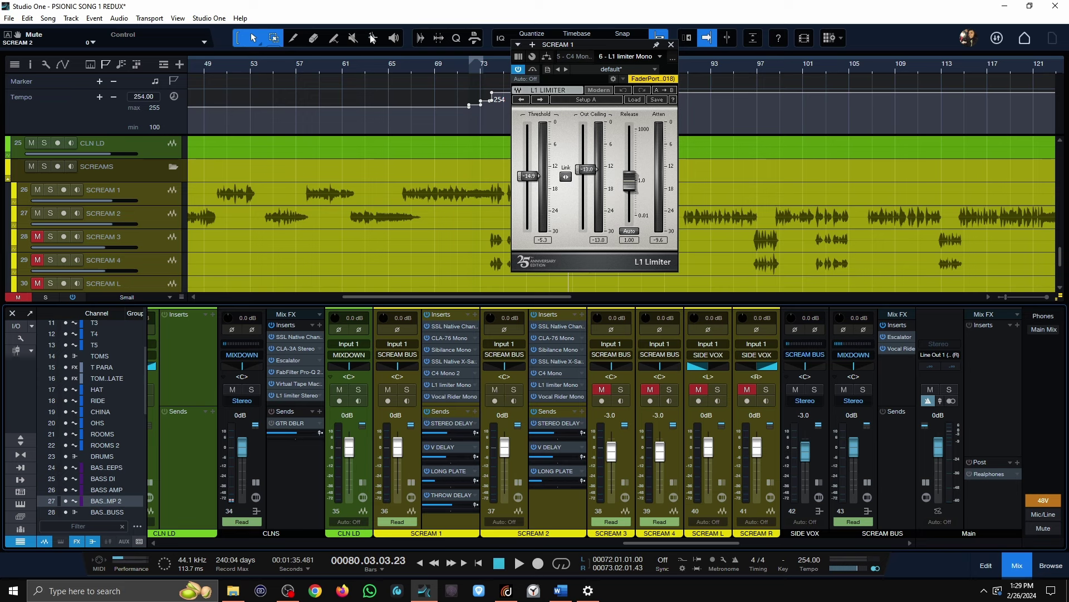
Step: Select the SCREAM 1 and SCREAM 2 channels and play the mix from bar 25, toggling their inserts to compare
scroll(393, 65, "down", 3)
left_click(168, 219)
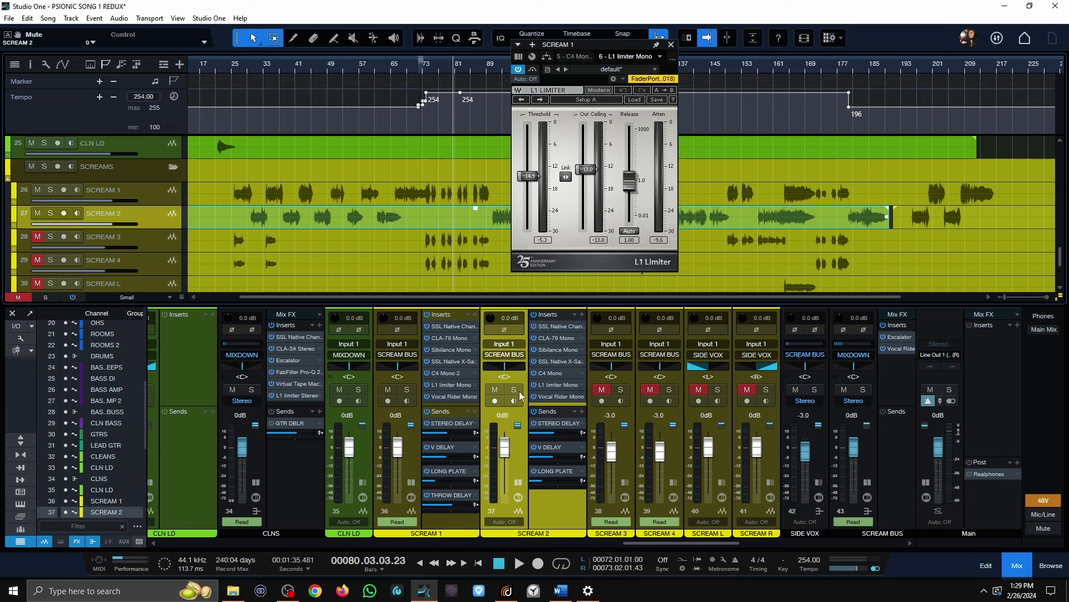
left_click(465, 523, "shift")
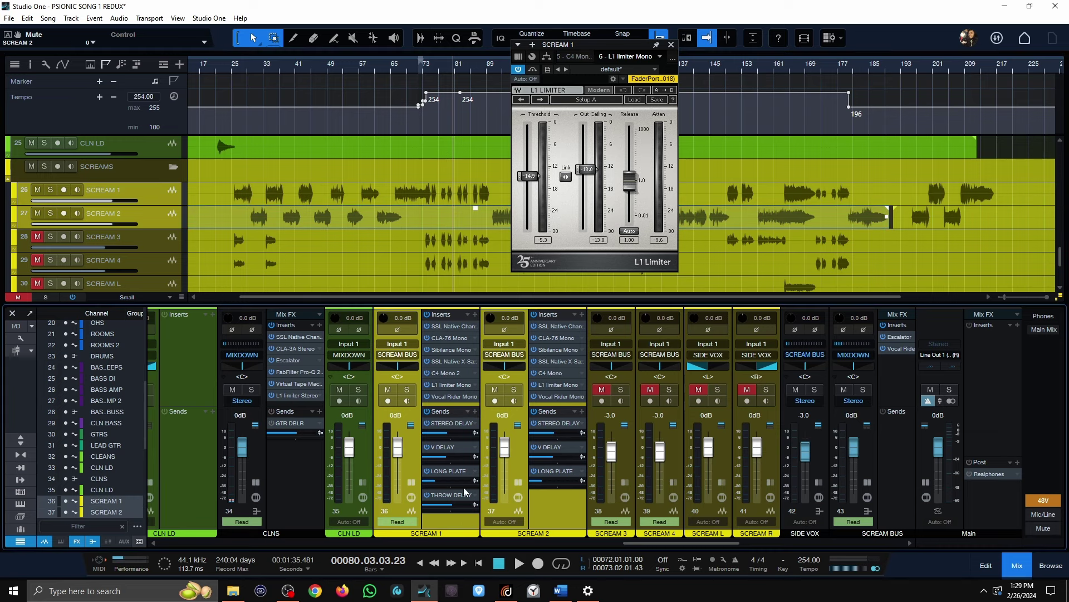
left_click(233, 71)
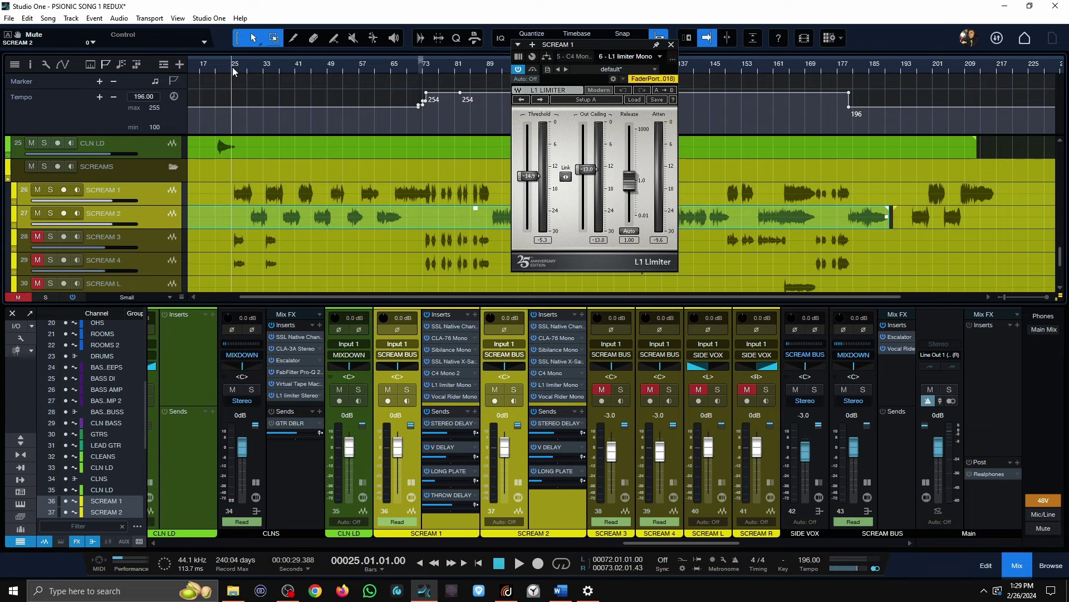
key("space")
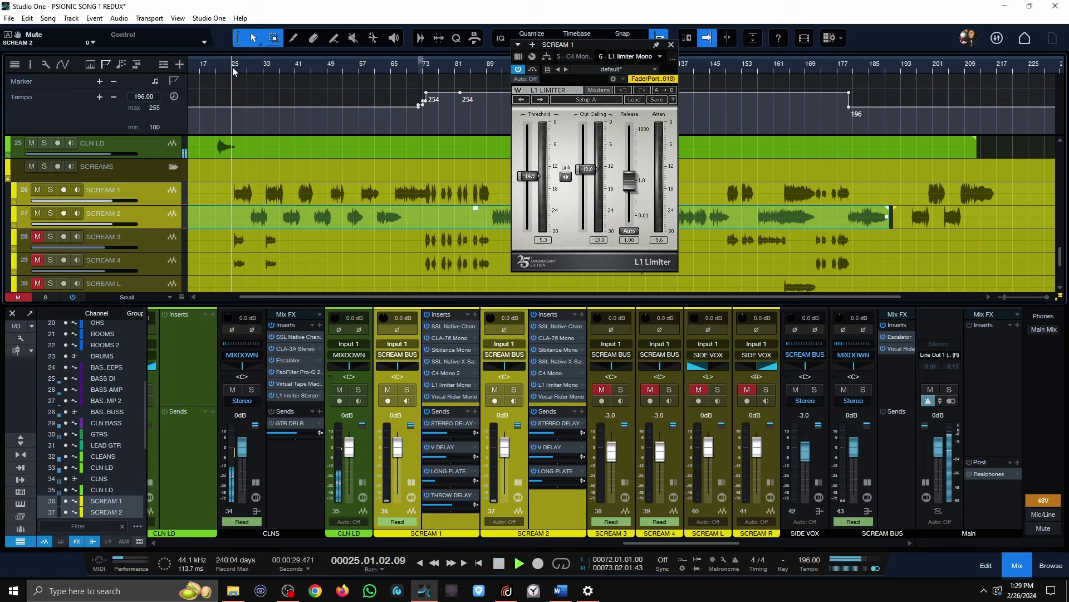
left_click(427, 314)
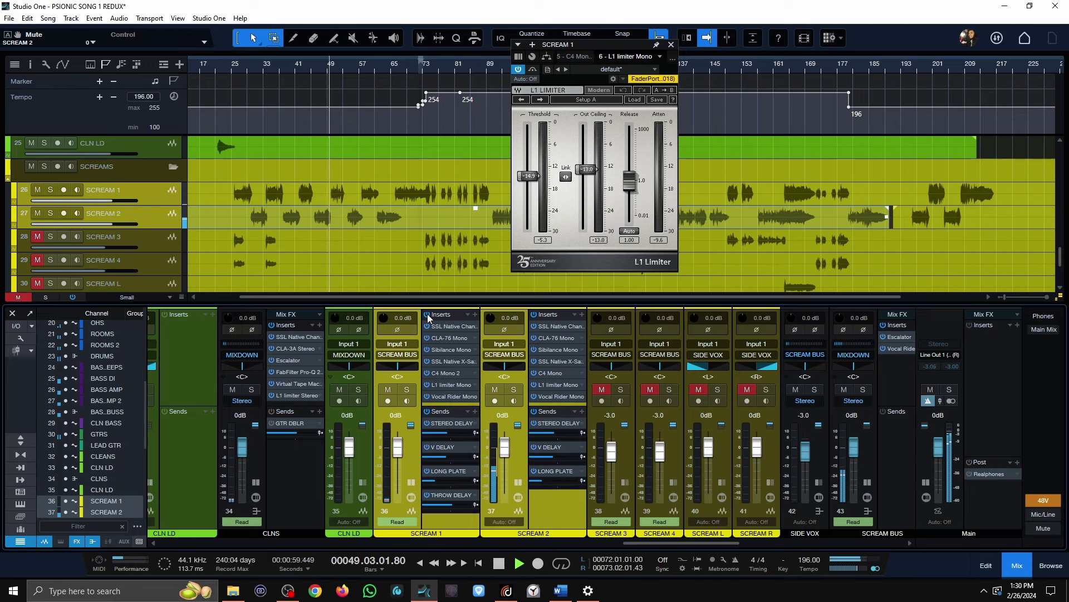
key("space")
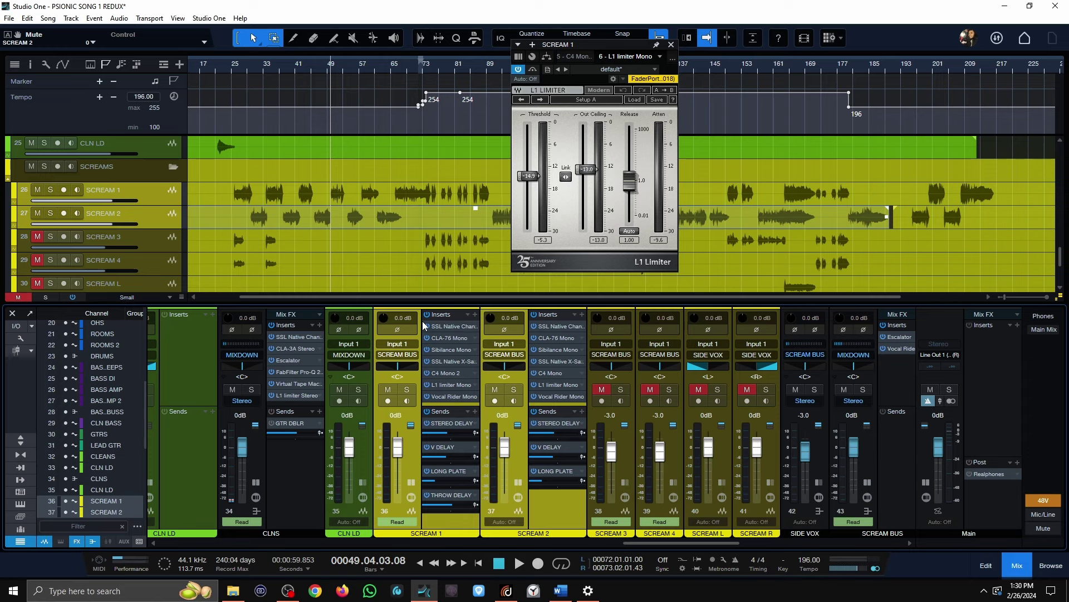
Step: Unmute SCREAM 3, SCREAM 4, SCREAM L and SCREAM R, and close the L1 limiter window
left_click(607, 402)
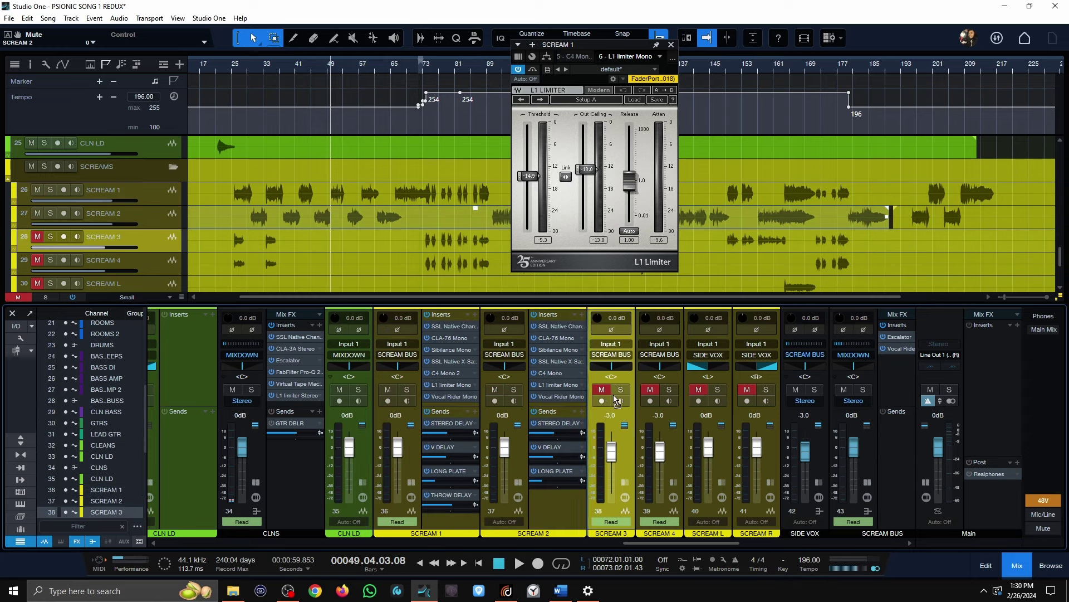
left_click_drag(604, 391, 747, 397)
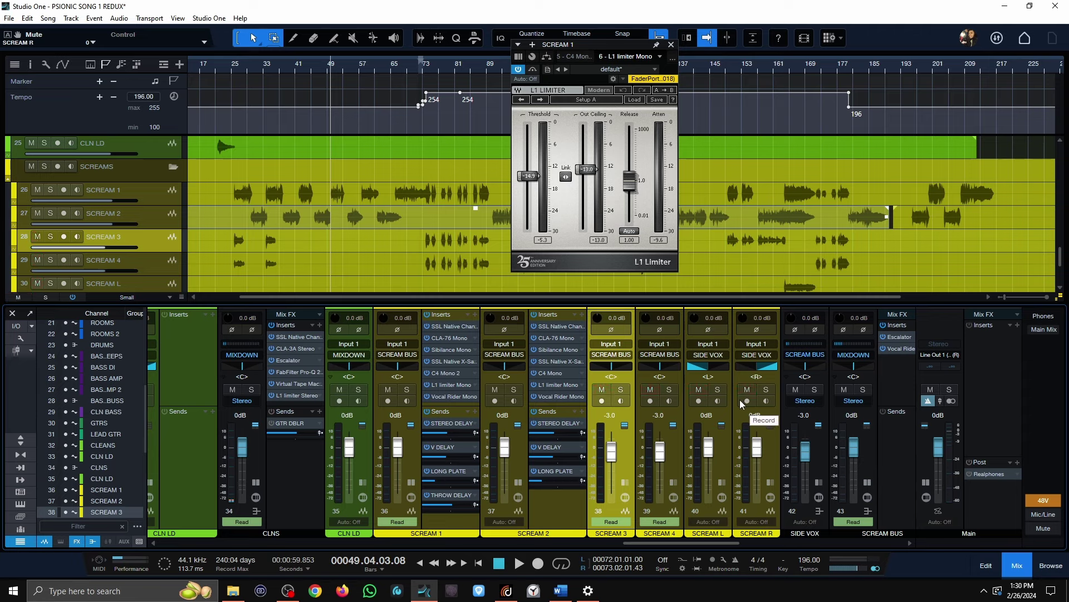
key("Escape")
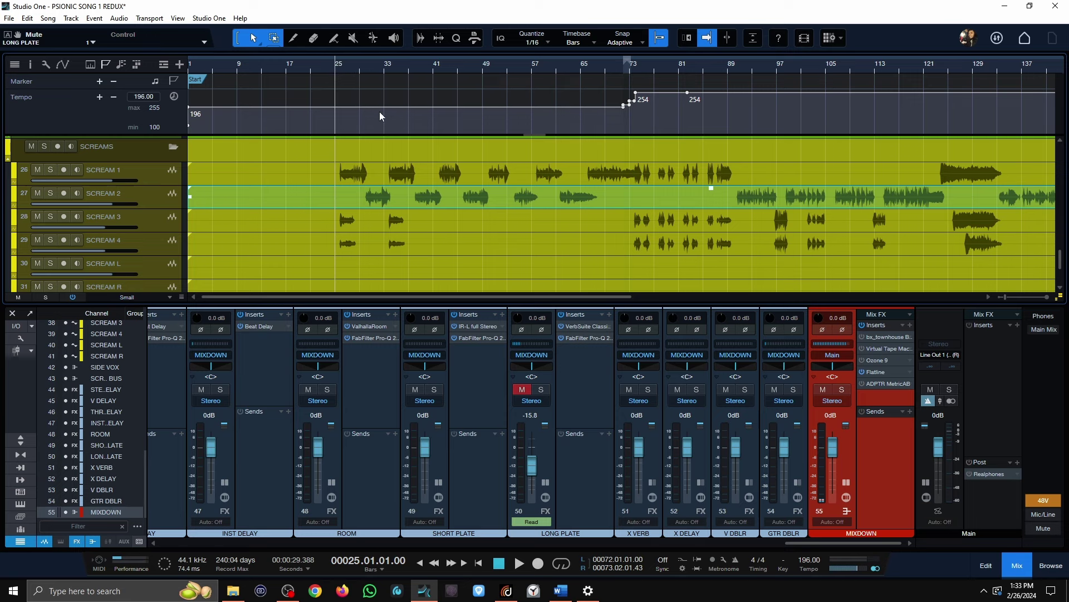
Step: Look through the MIXDOWN bus's bx_townhouse Buss Compressor, Virtual Tape Machines, Ozone 9 modules and Flatline, and close the plug-in window
left_click(891, 335)
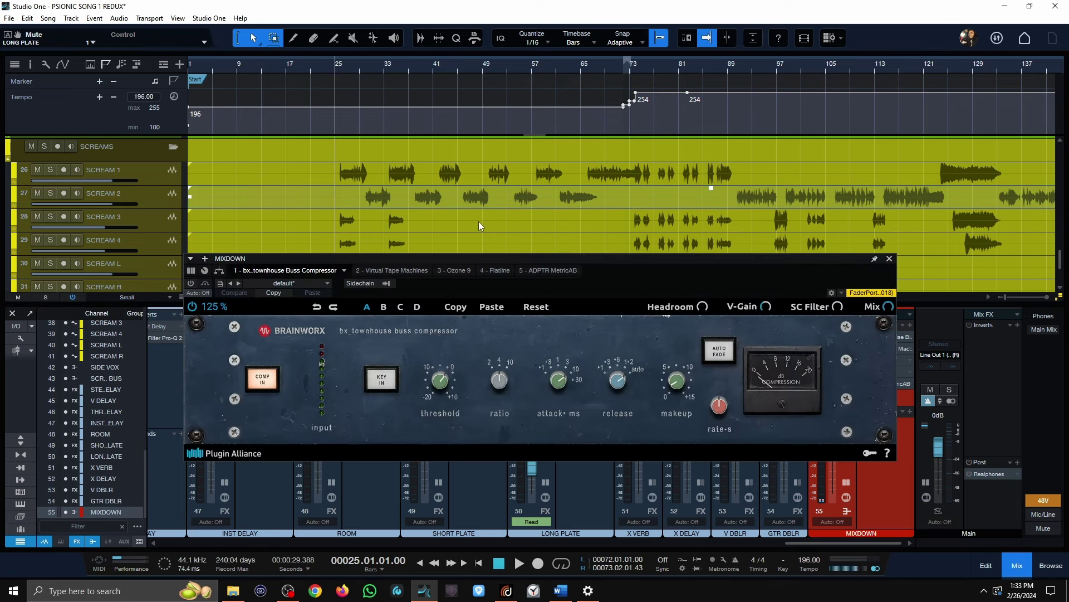
left_click(390, 271)
left_click(459, 270)
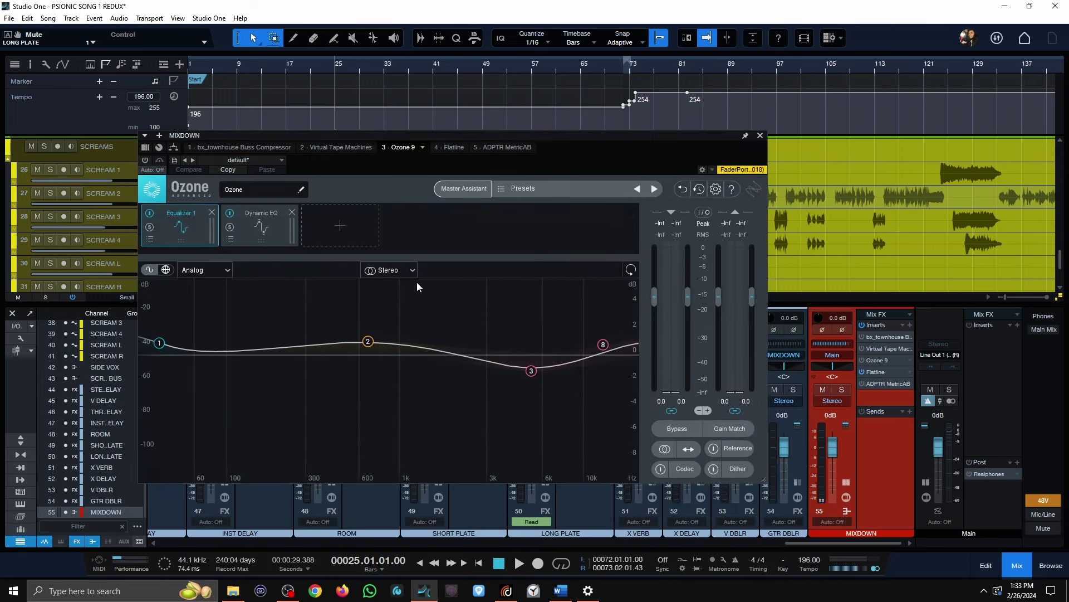
left_click(238, 225)
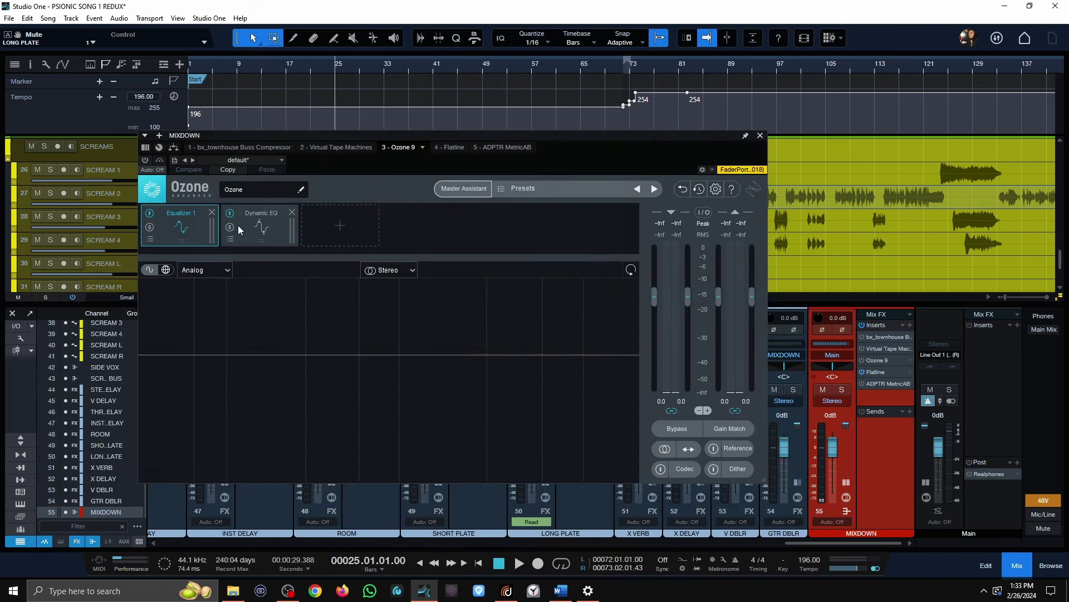
left_click(445, 147)
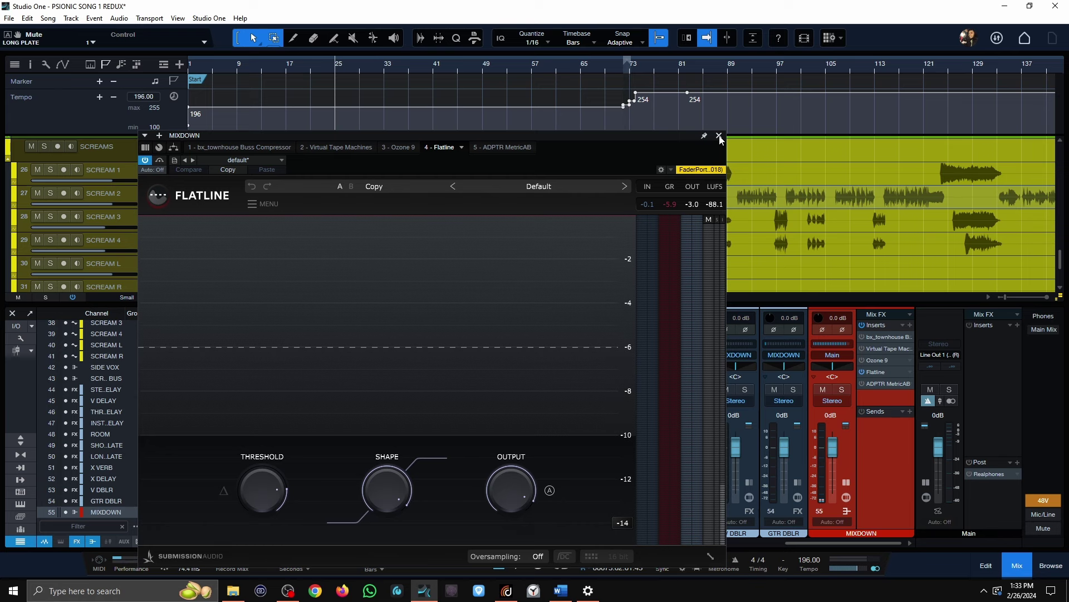
left_click(719, 136)
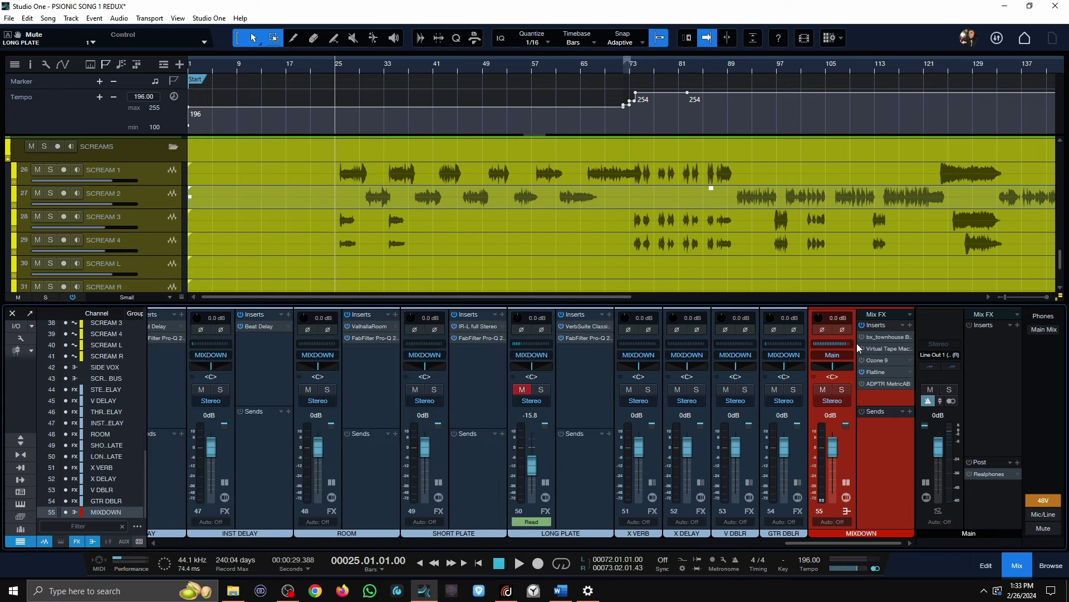
double_click(874, 373)
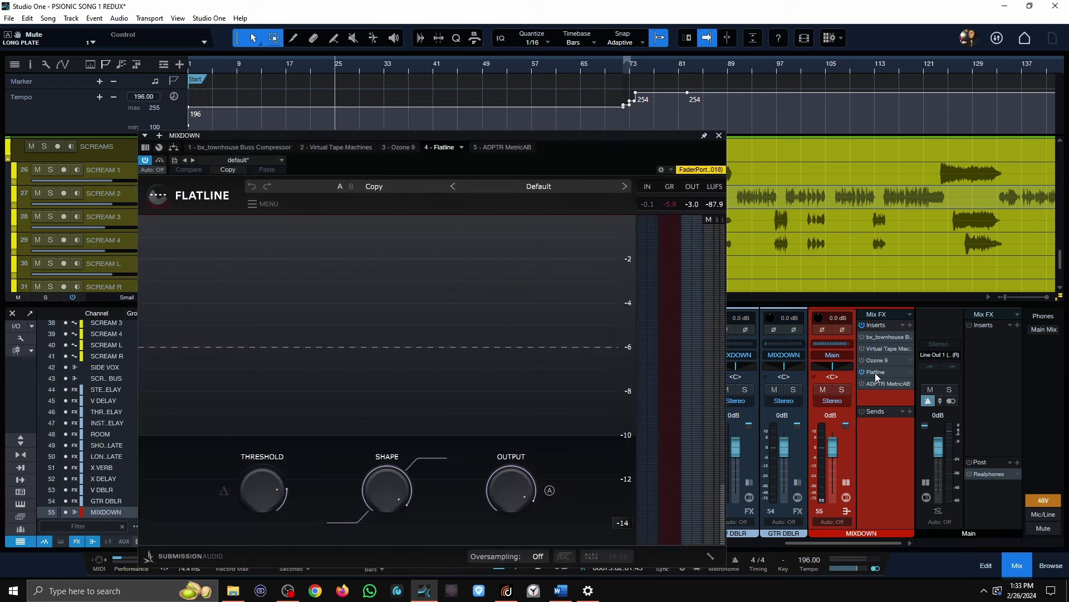
left_click(719, 136)
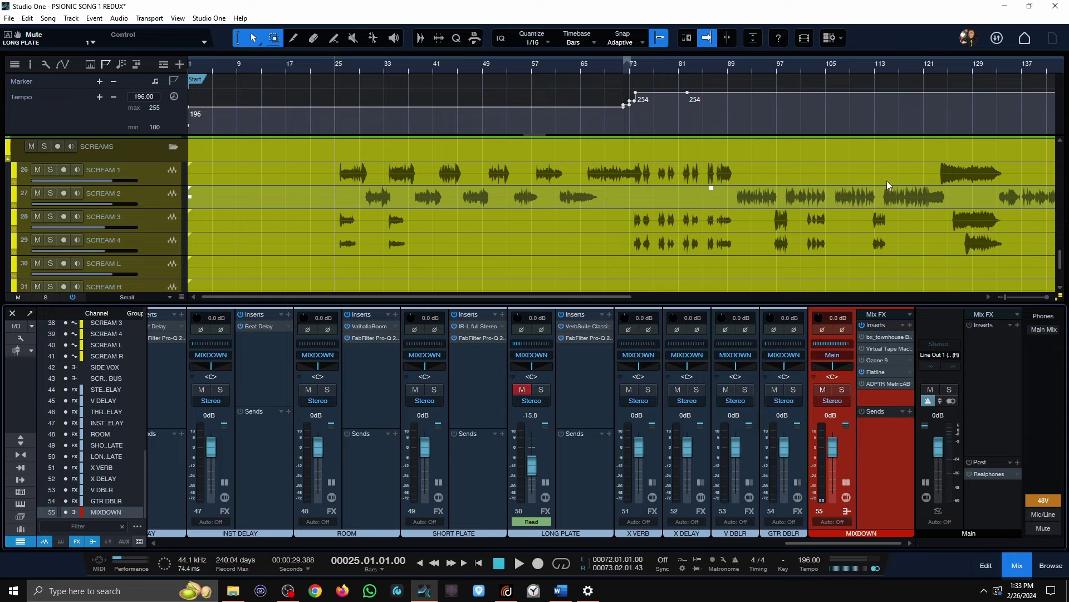
Step: Play the full mix from bar 25 while looking over the drum channels and returning to the MIXDOWN bus
key("space")
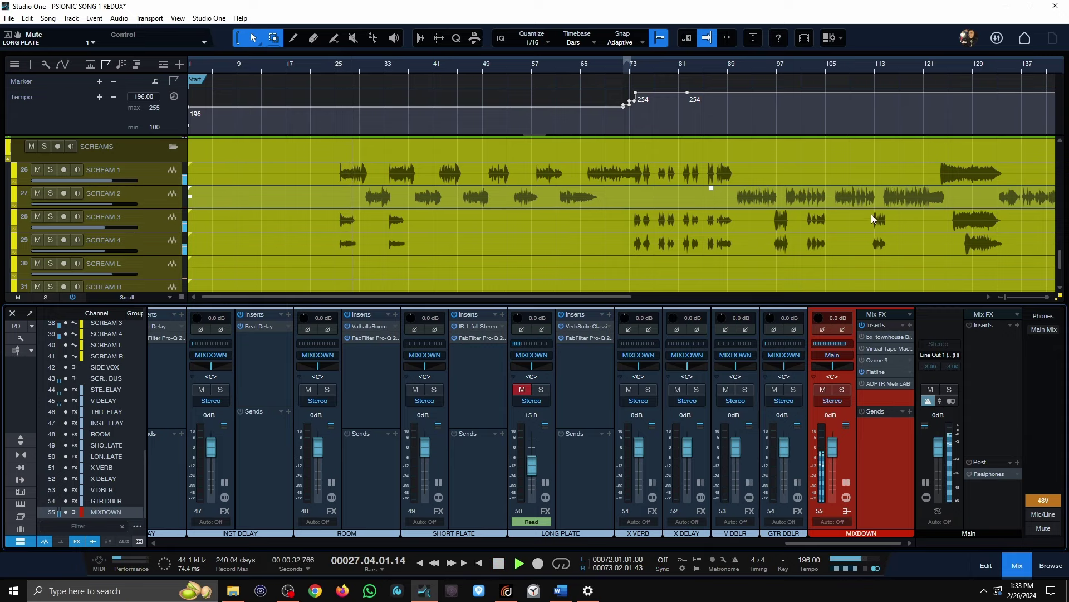
left_click_drag(805, 542, 346, 540)
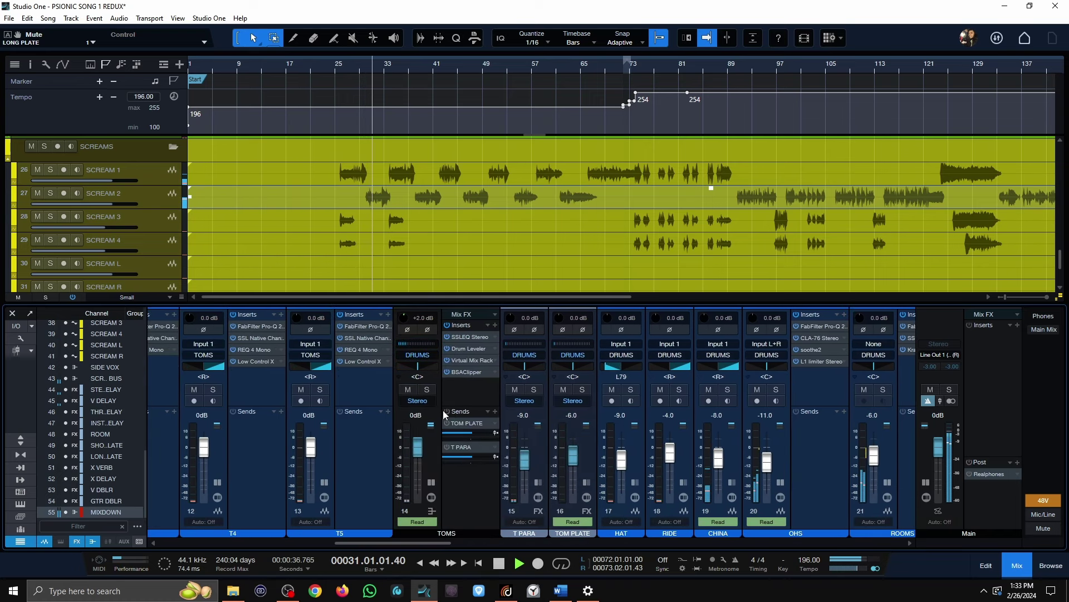
left_click_drag(445, 544, 947, 545)
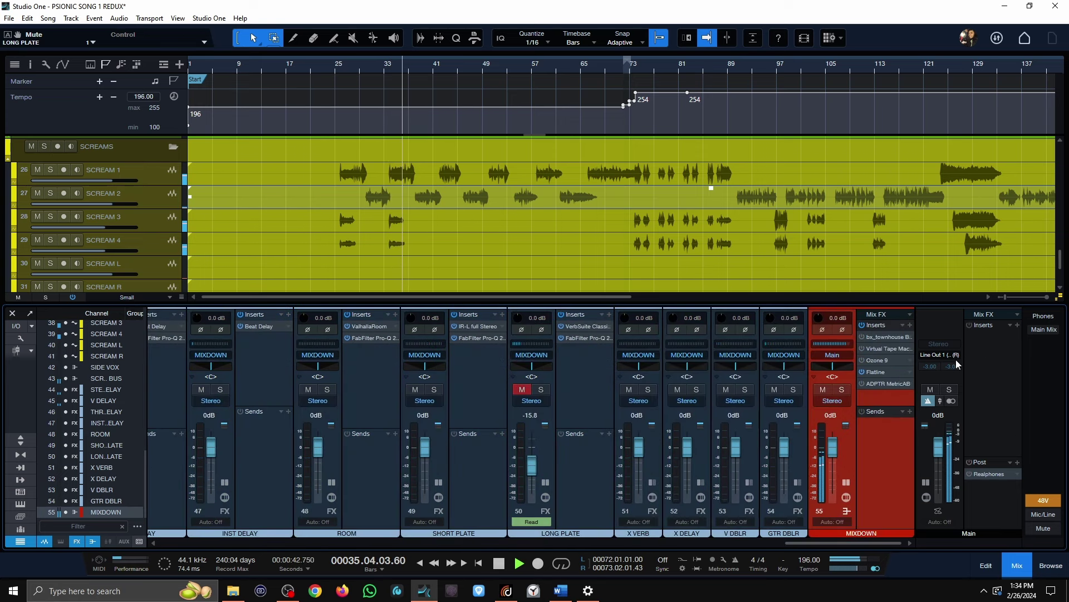
key("space")
Step: Activate MIXDOWN's bx_townhouse Buss Compressor, play the mix from bar 25 to hear it, and close the plug-in
double_click(880, 337)
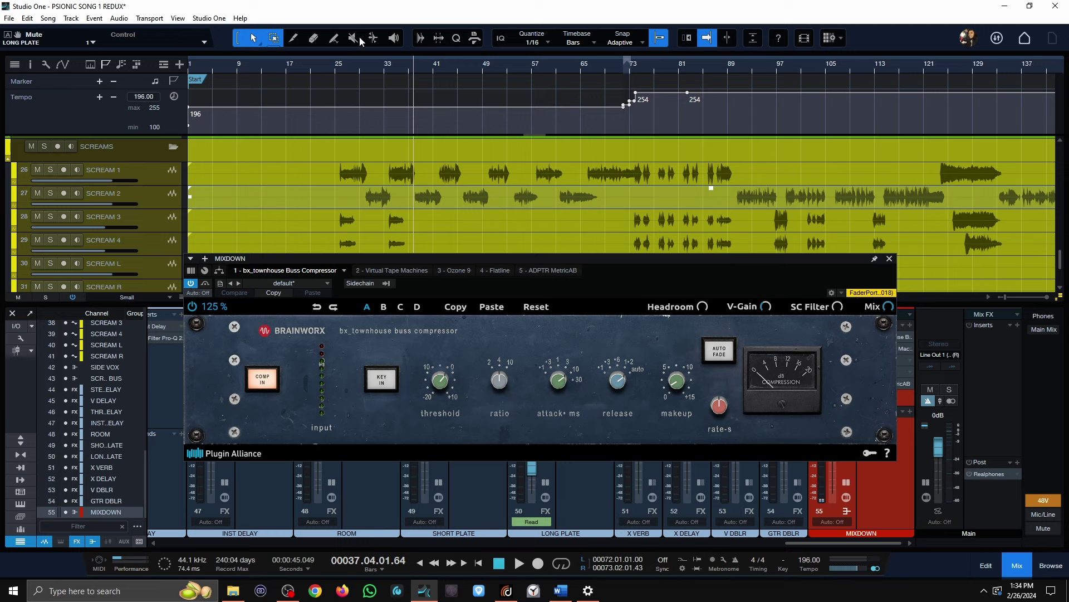
left_click(338, 67)
key("space")
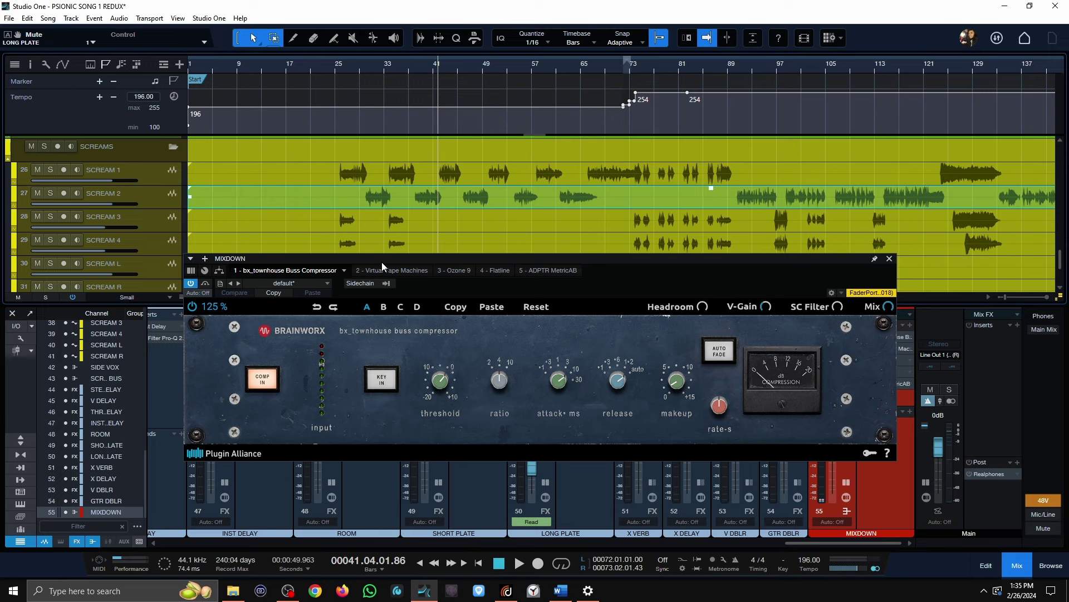
left_click(889, 258)
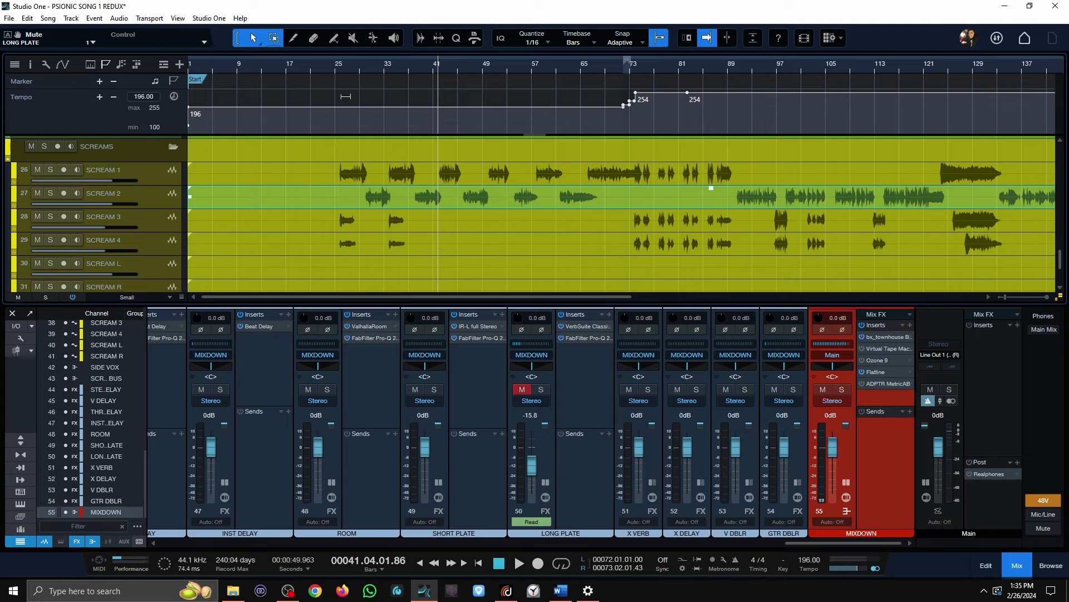
Step: Activate Virtual Tape Machines on the MIXDOWN bus and play the mix from bar 25 to hear its effect
left_click(334, 65)
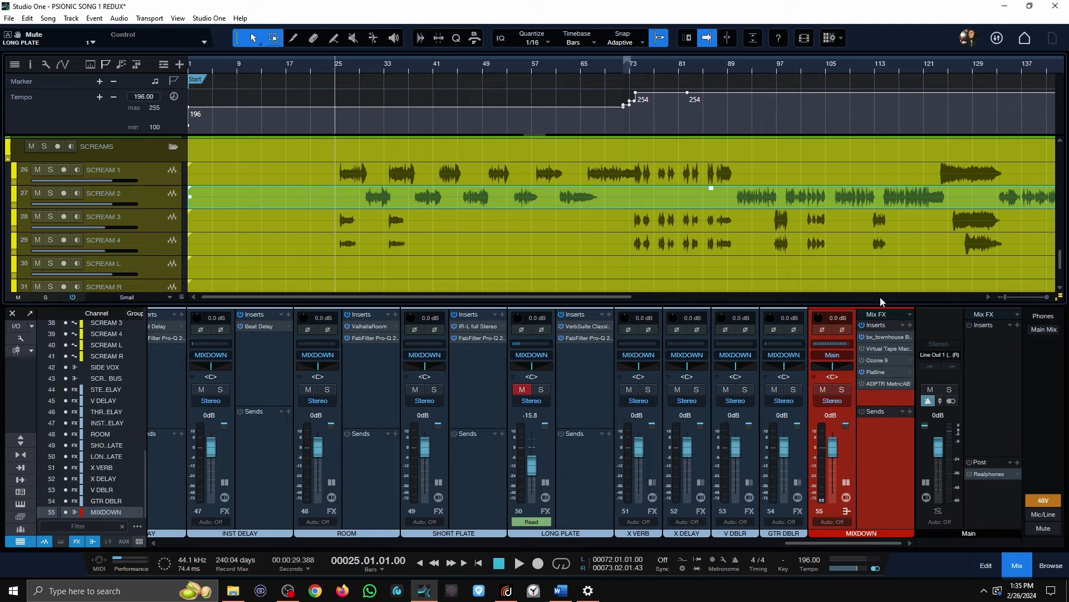
left_click(863, 349)
key("space")
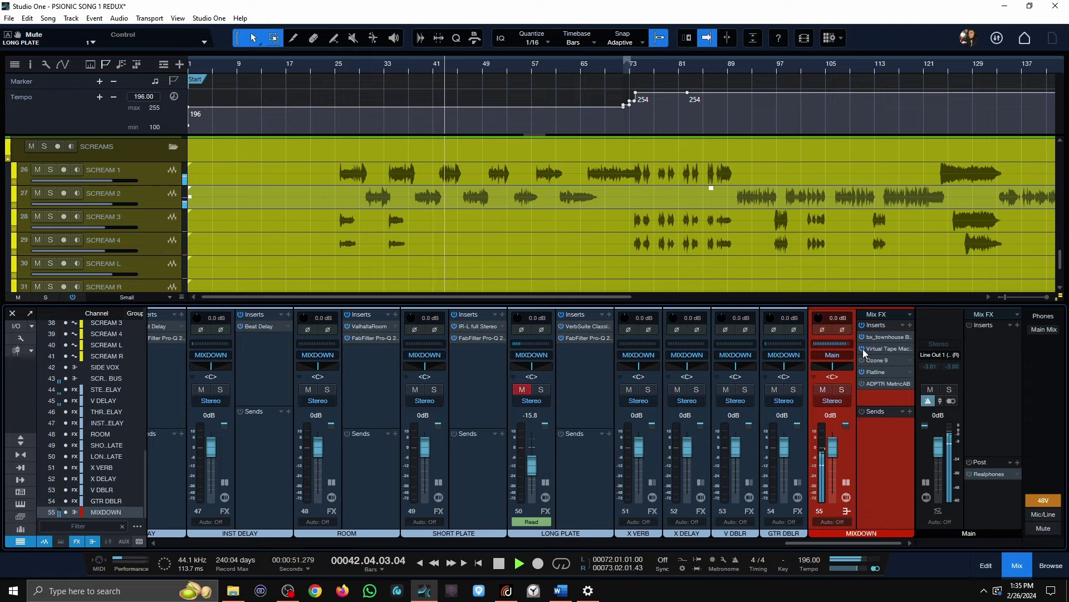
key("space")
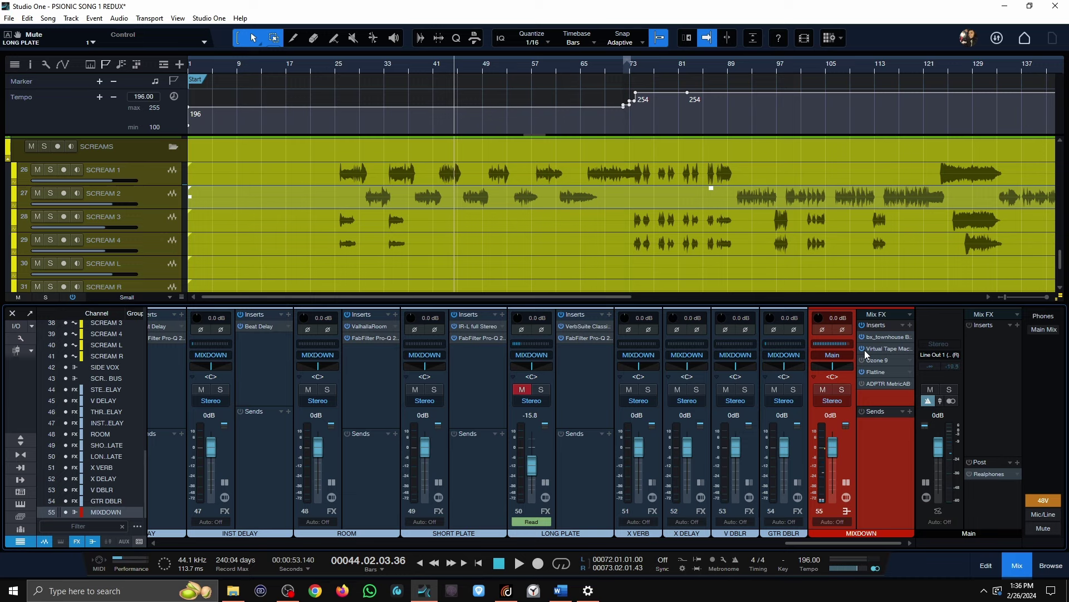
Step: Open Ozone 9 on the MIXDOWN bus, look over its Equalizer 1 and Dynamic EQ modules, and place the playhead at bar 25
scroll(862, 348, "left", 1)
left_click(889, 361)
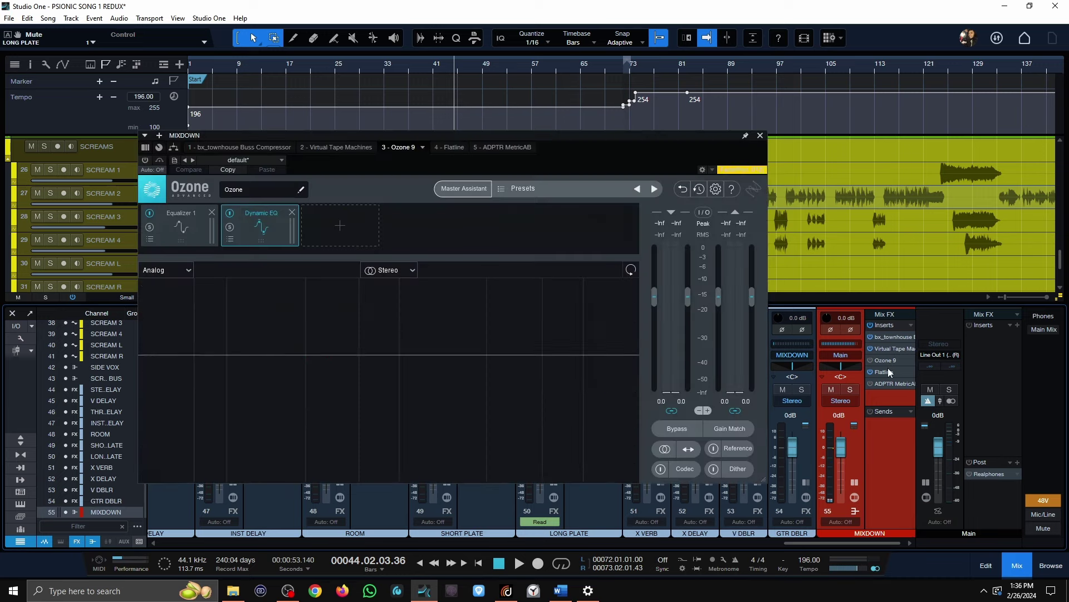
left_click_drag(538, 124, 633, 126)
left_click(294, 215)
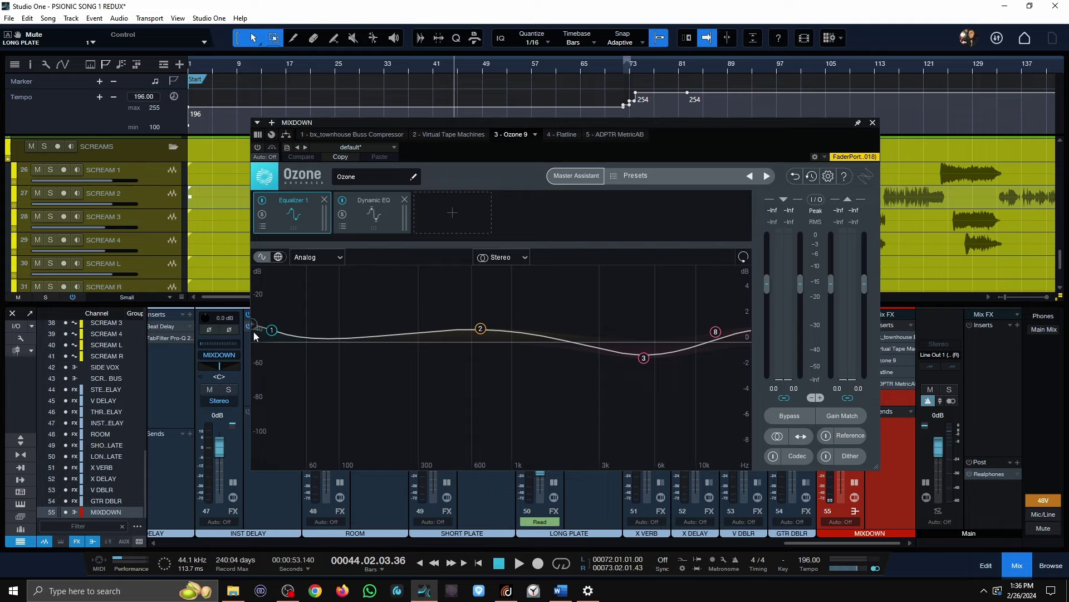
left_click(365, 223)
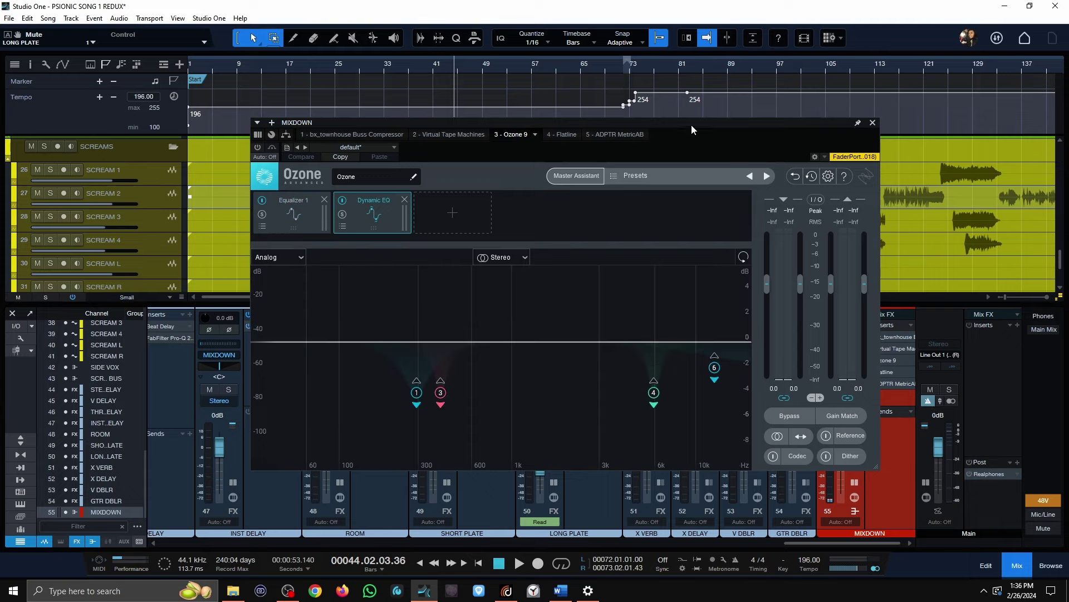
left_click_drag(692, 123, 850, 100)
left_click(337, 66)
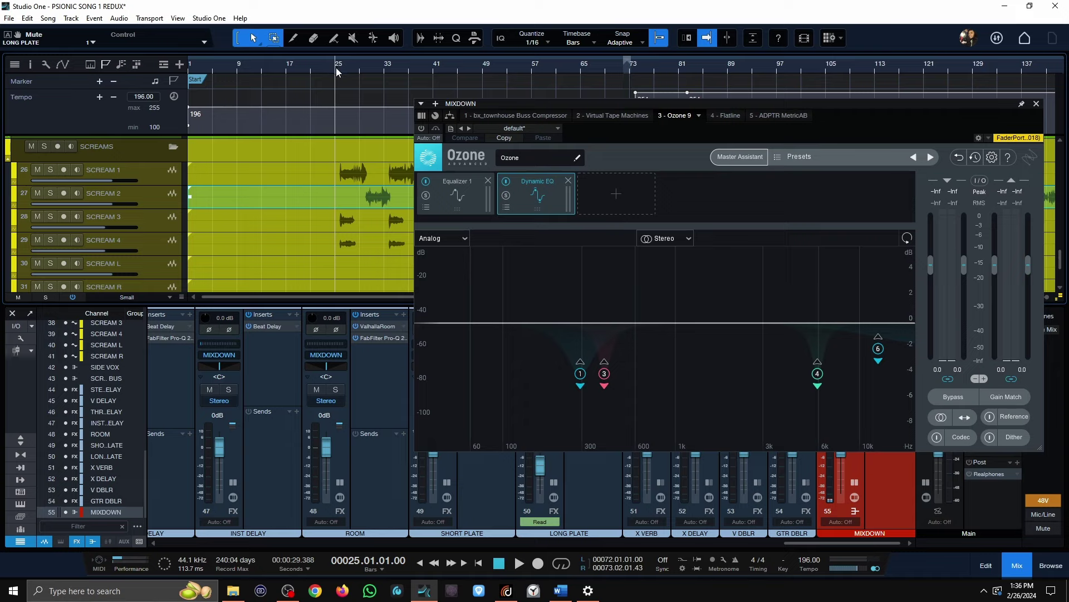
Step: Bypass Ozone 9's Dynamic EQ module and inspect the low-shelf, bell and high-shelf bands of Equalizer 1
left_click(463, 204)
left_click(507, 180)
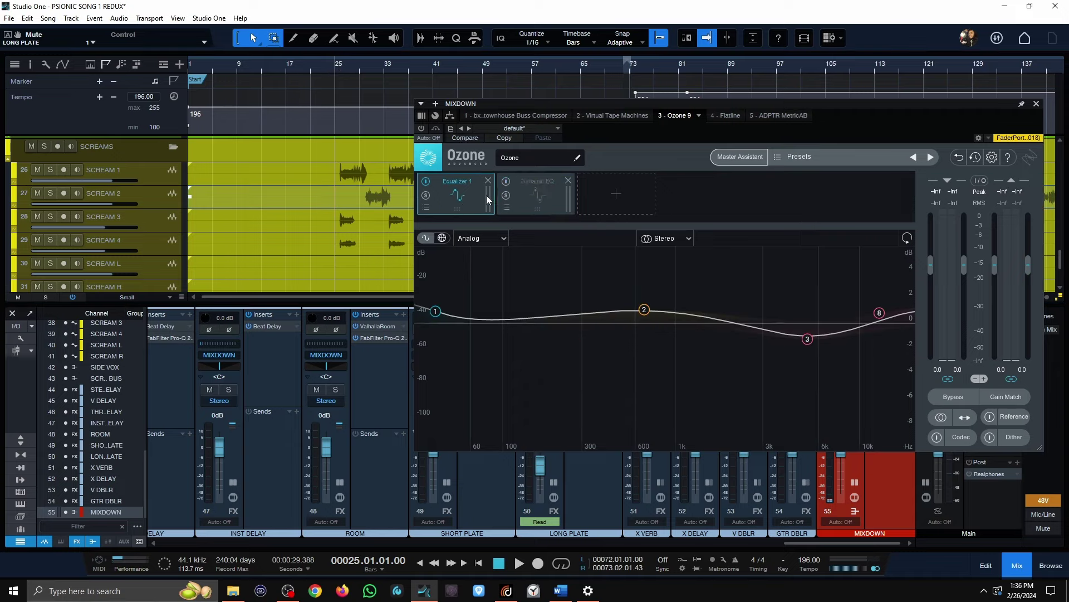
left_click(444, 313)
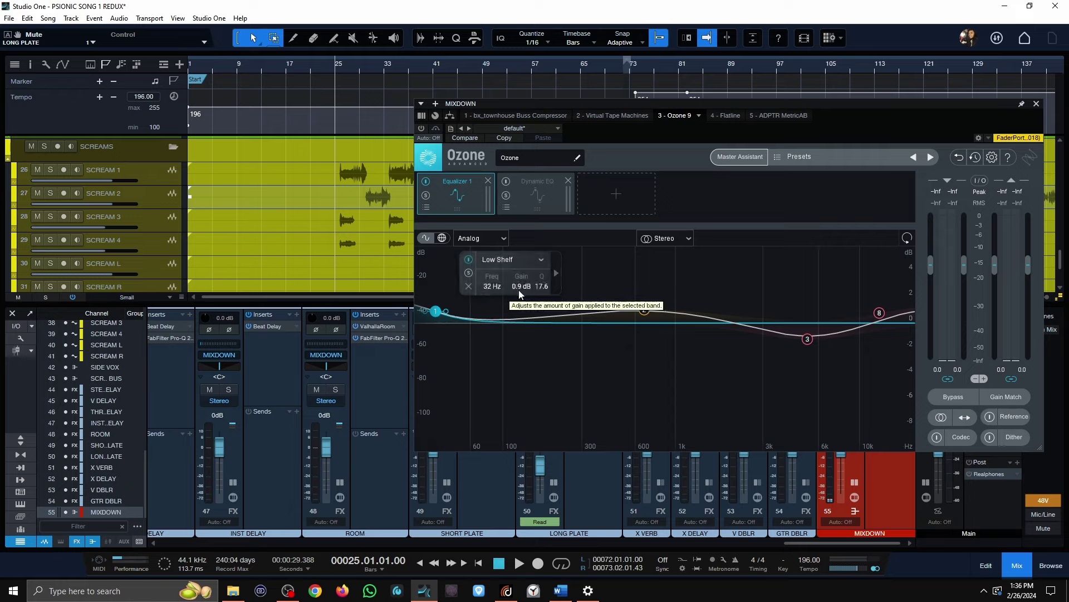
left_click(644, 309)
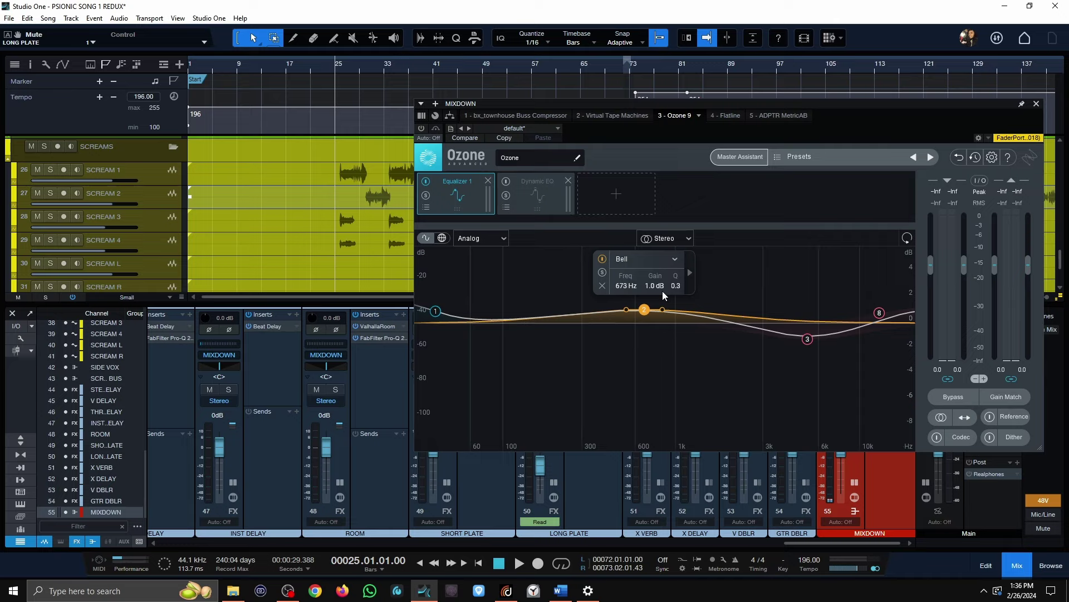
left_click(879, 313)
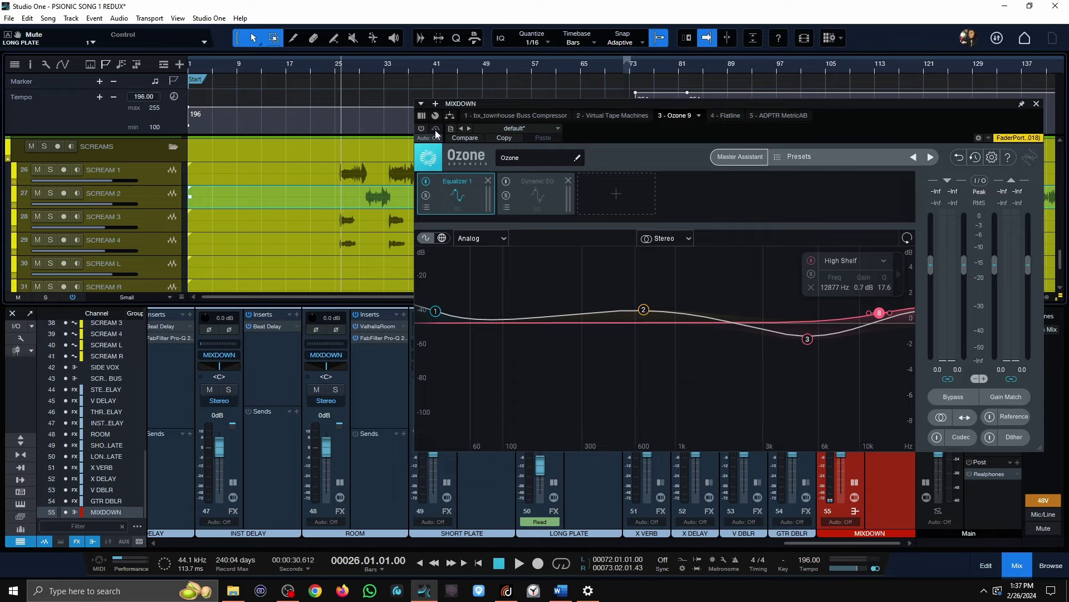
Step: Play the mix from bar 26 while switching Equalizer 1 off and on repeatedly to compare, leaving it active
key("space")
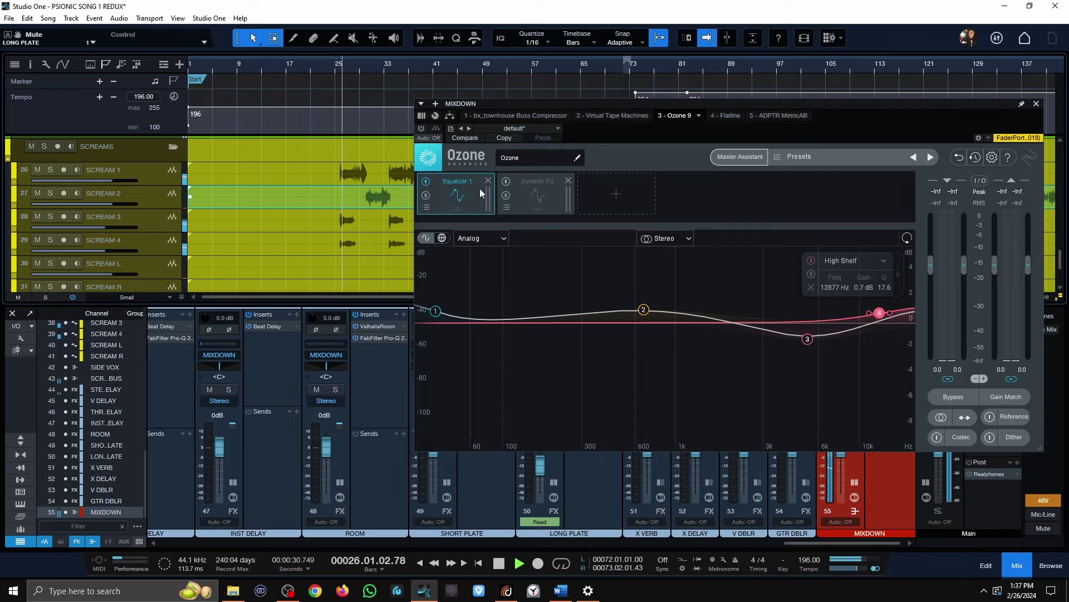
left_click(425, 185)
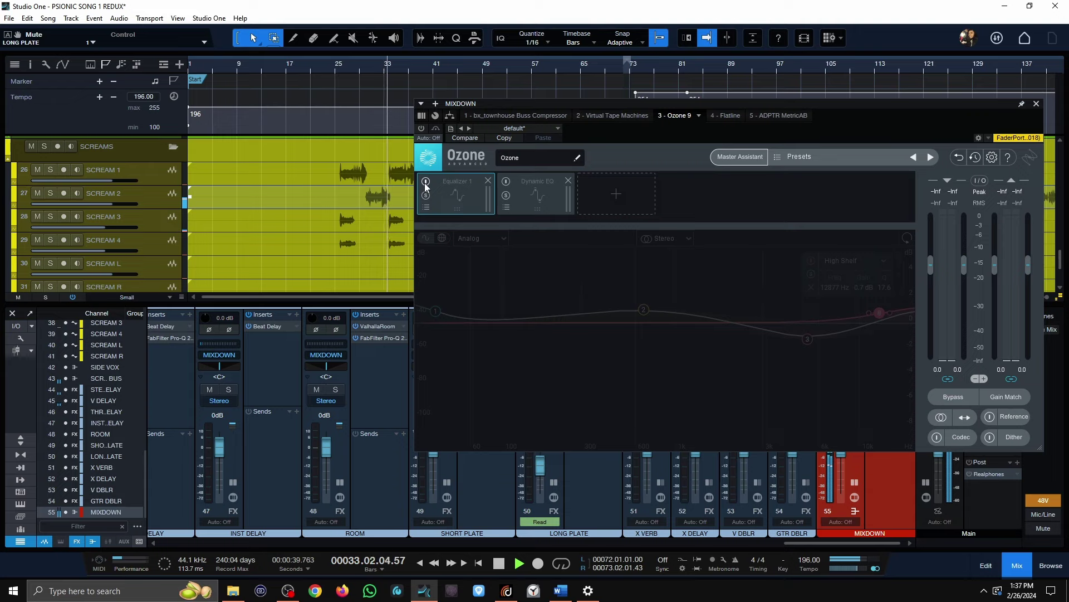
left_click(426, 181)
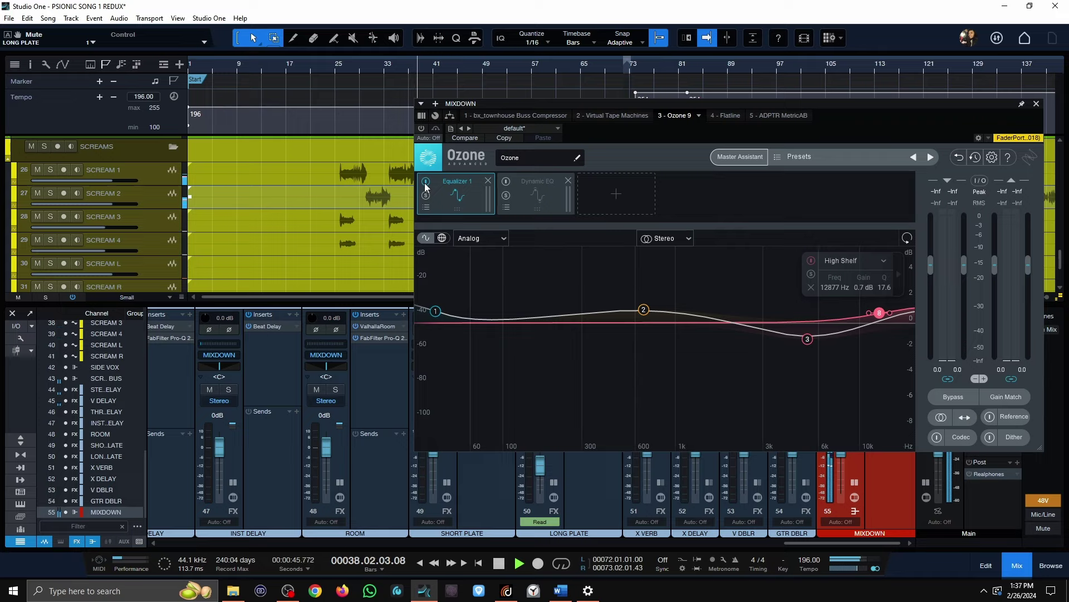
left_click(425, 181)
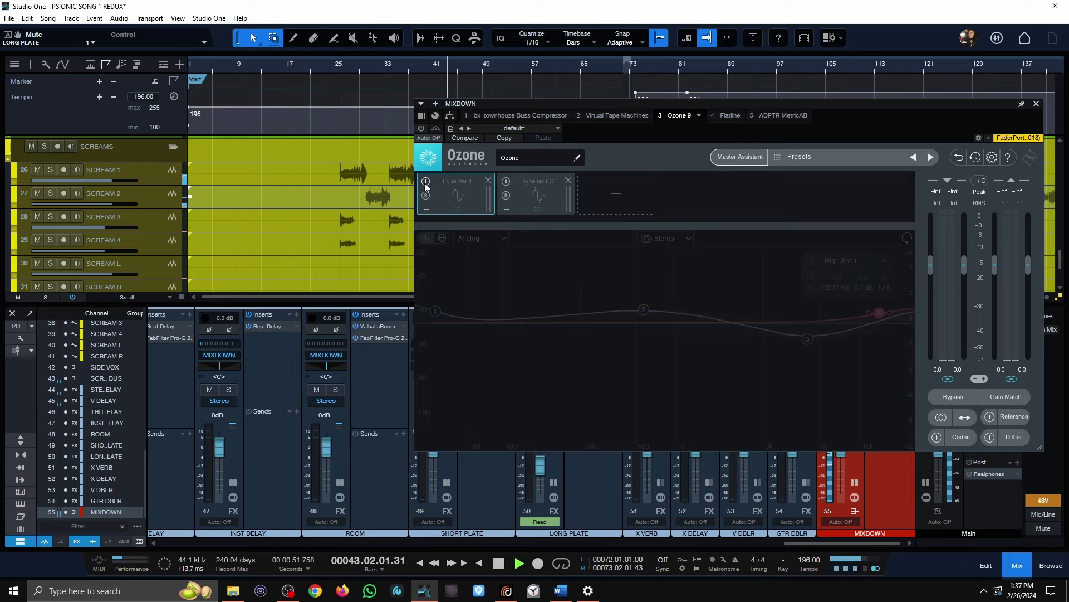
left_click(426, 181)
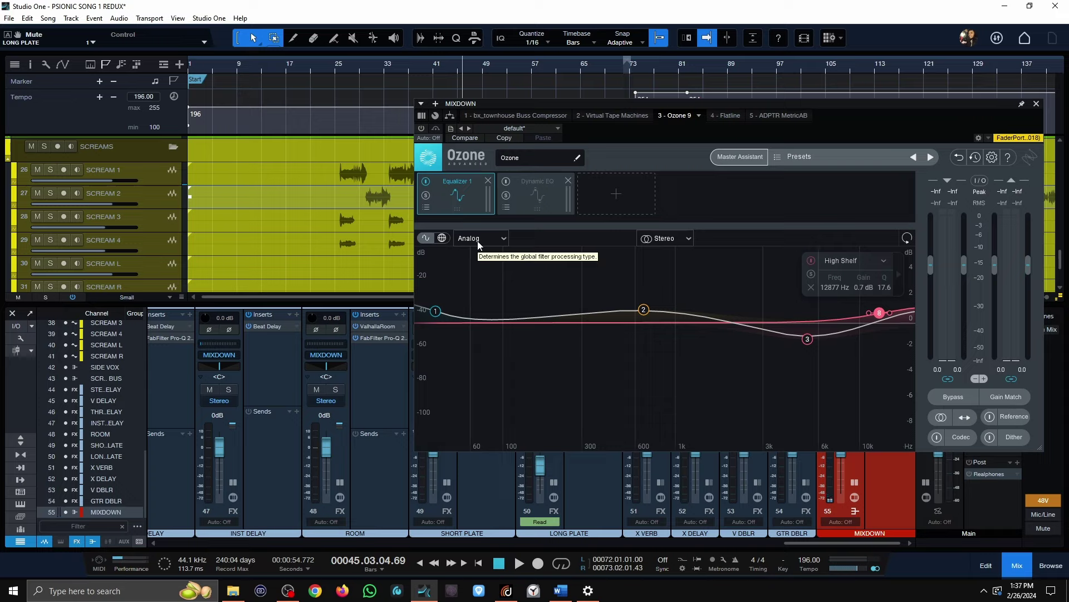
left_click(436, 311)
key("space")
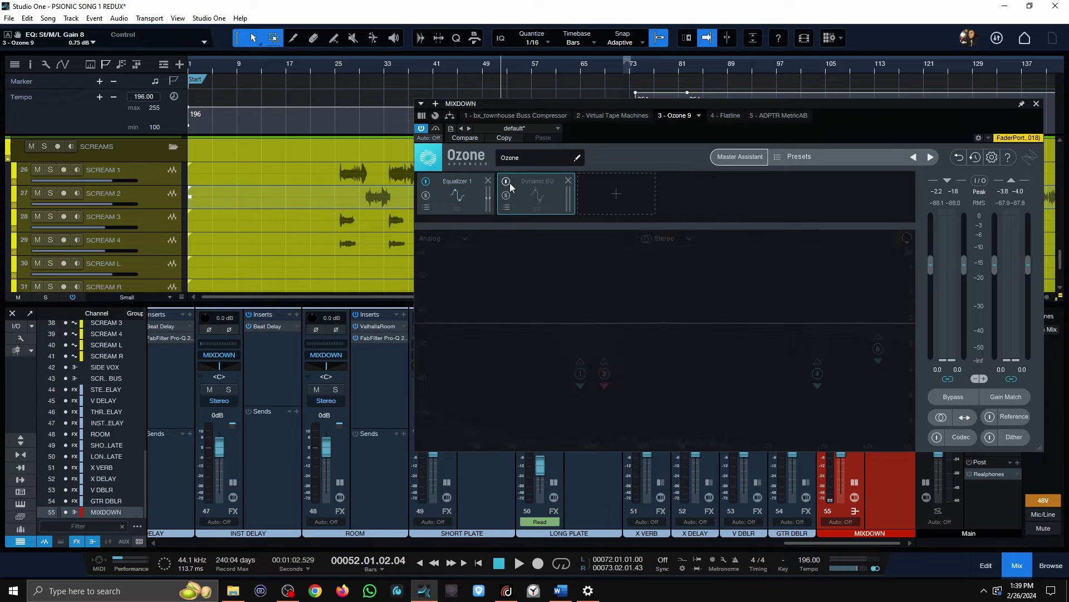
Step: Reactivate Ozone 9's Dynamic EQ module, play the mix from bar 26, and inspect its bands 1, 3 and 4
left_click(509, 181)
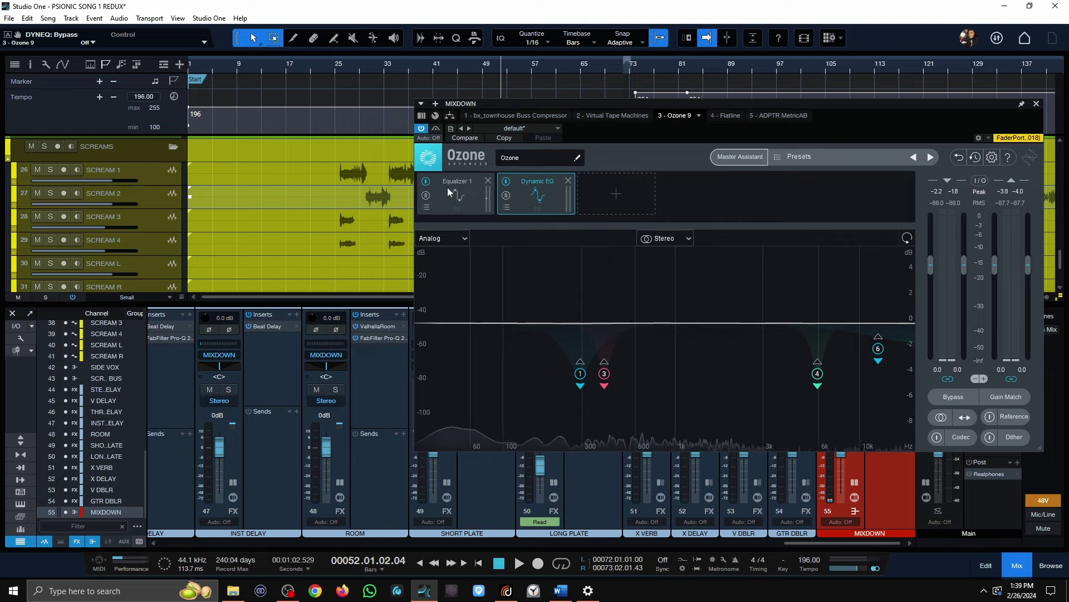
left_click(346, 67)
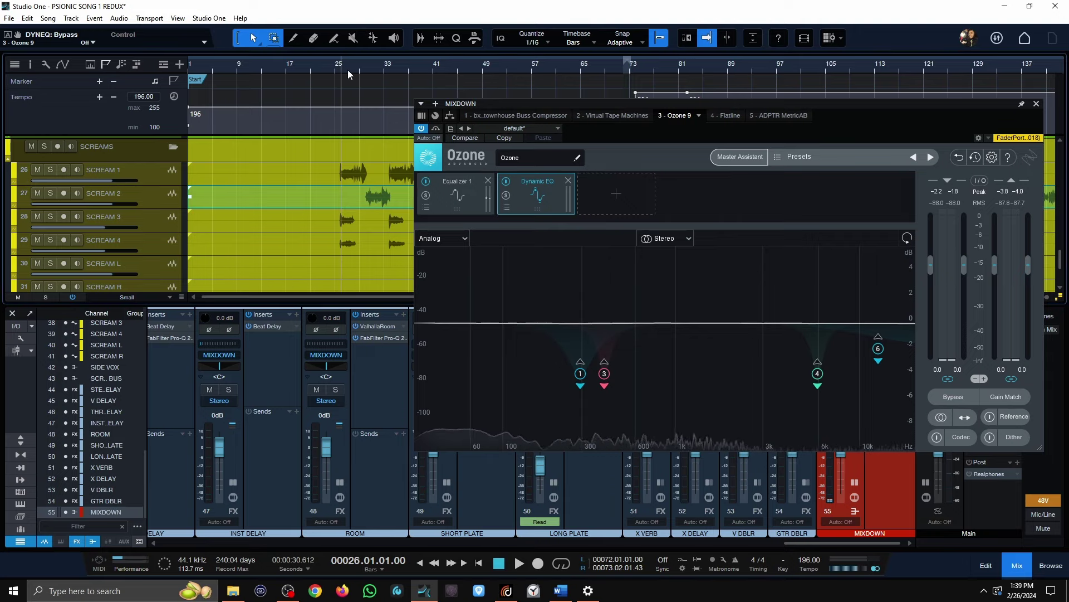
left_click(578, 373)
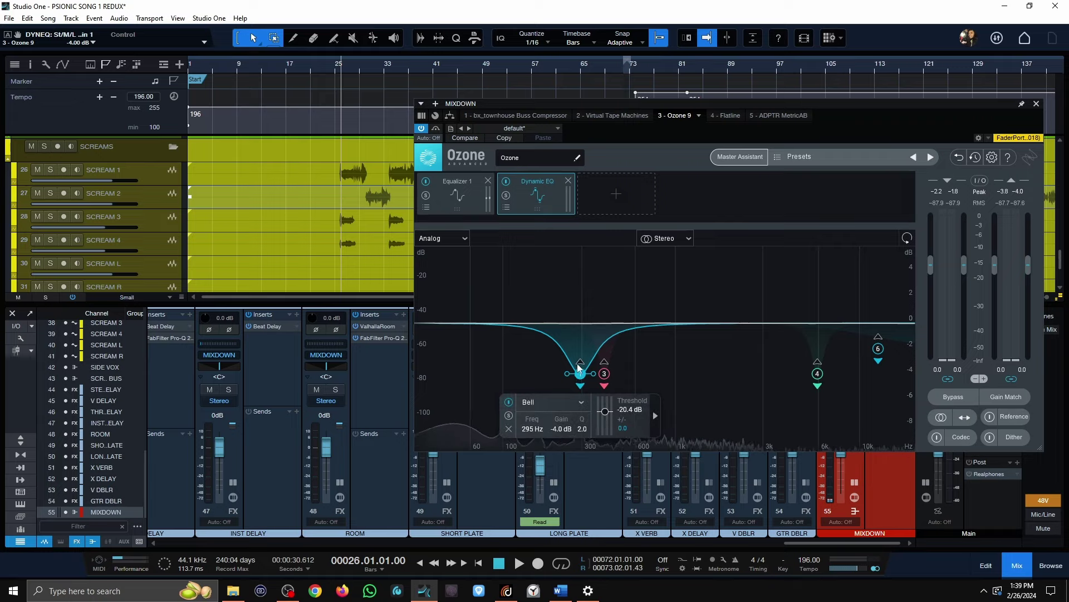
key("space")
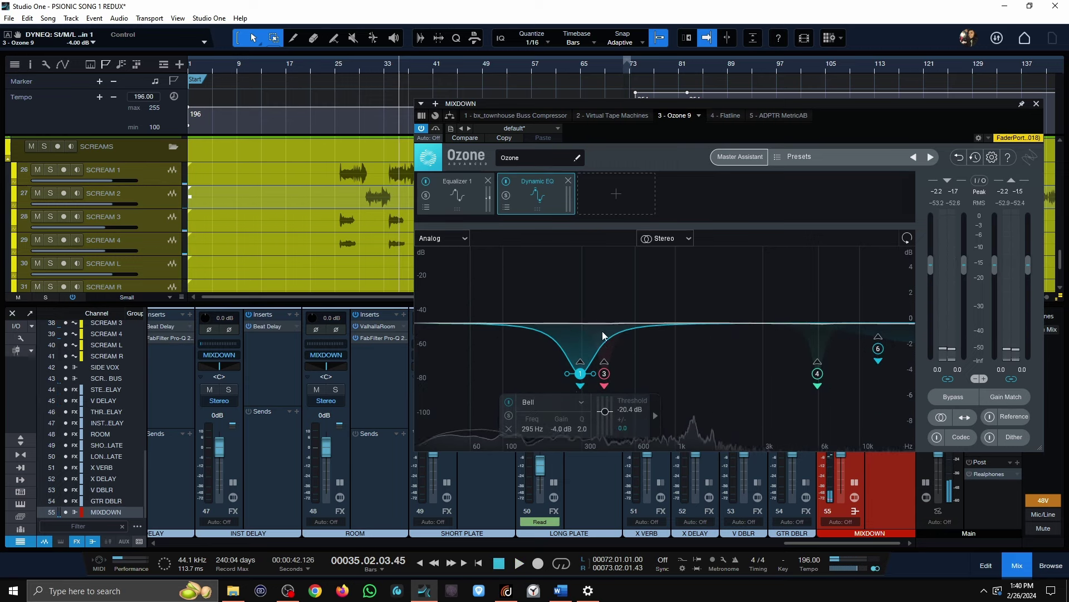
left_click(605, 372)
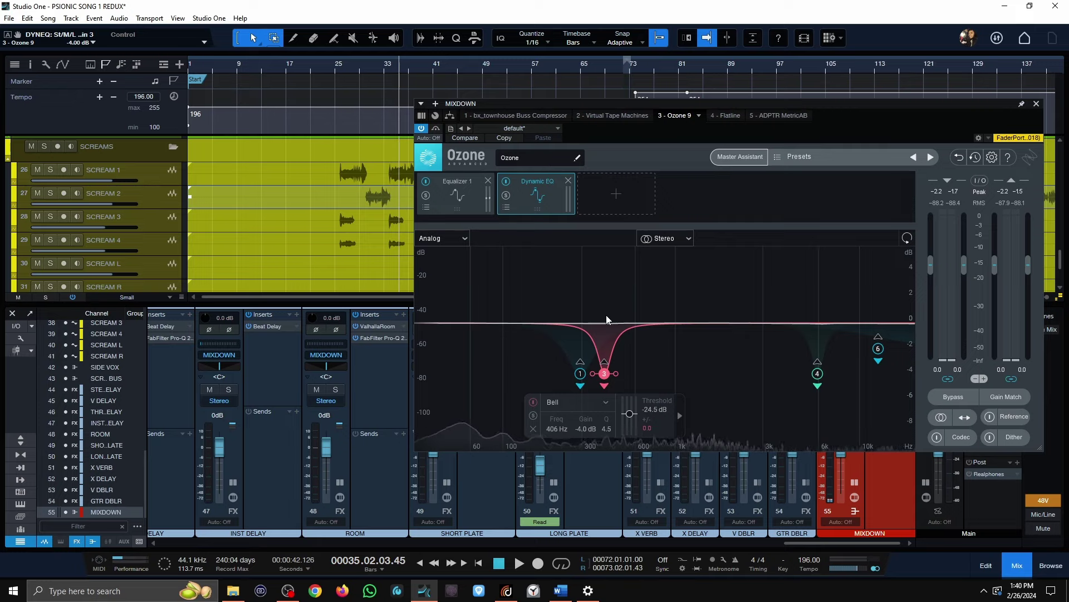
left_click(817, 373)
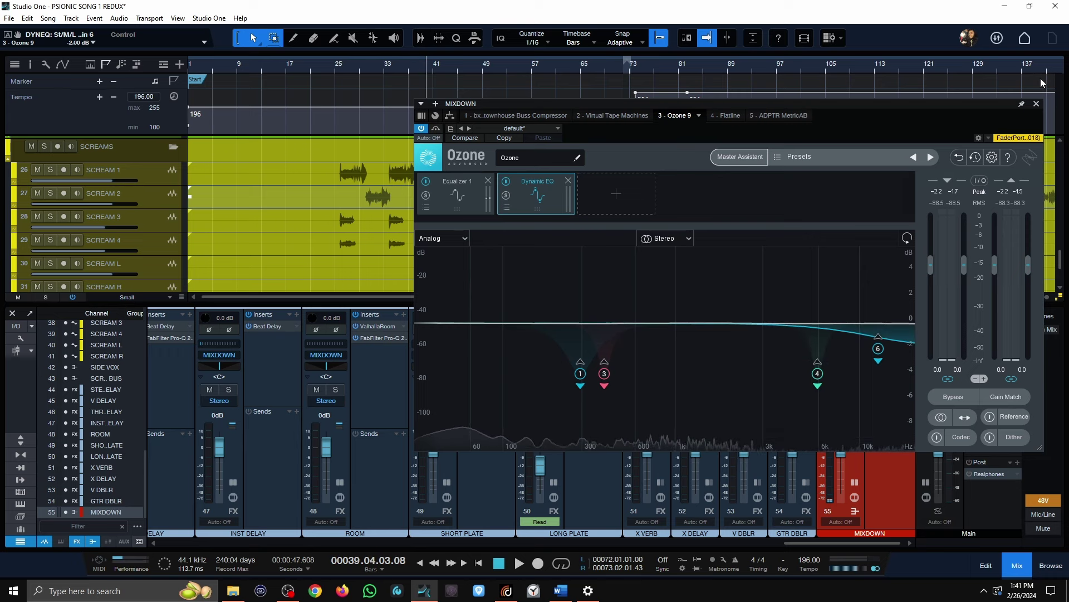
Step: Close the Ozone 9 window and take a brief look at MIXDOWN's Flatline plug-in, closing it again
left_click(1036, 103)
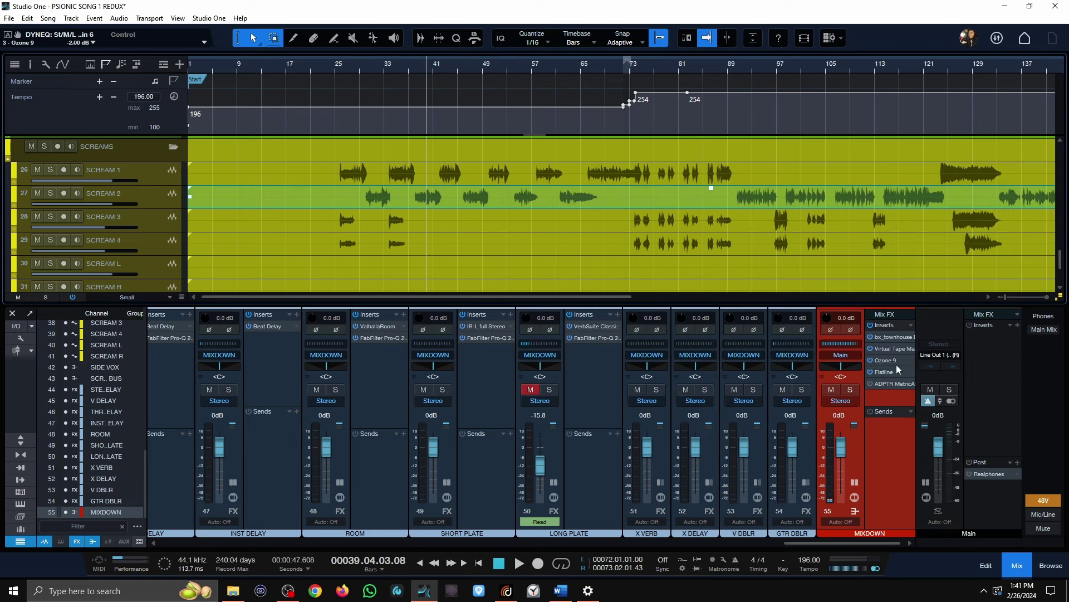
left_click(891, 371)
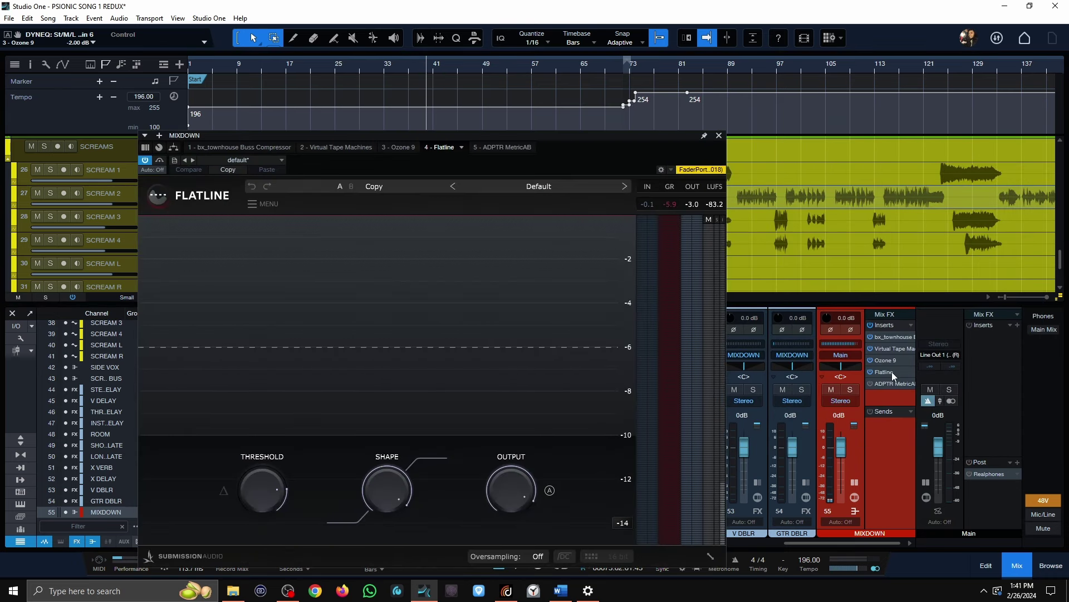
left_click(719, 135)
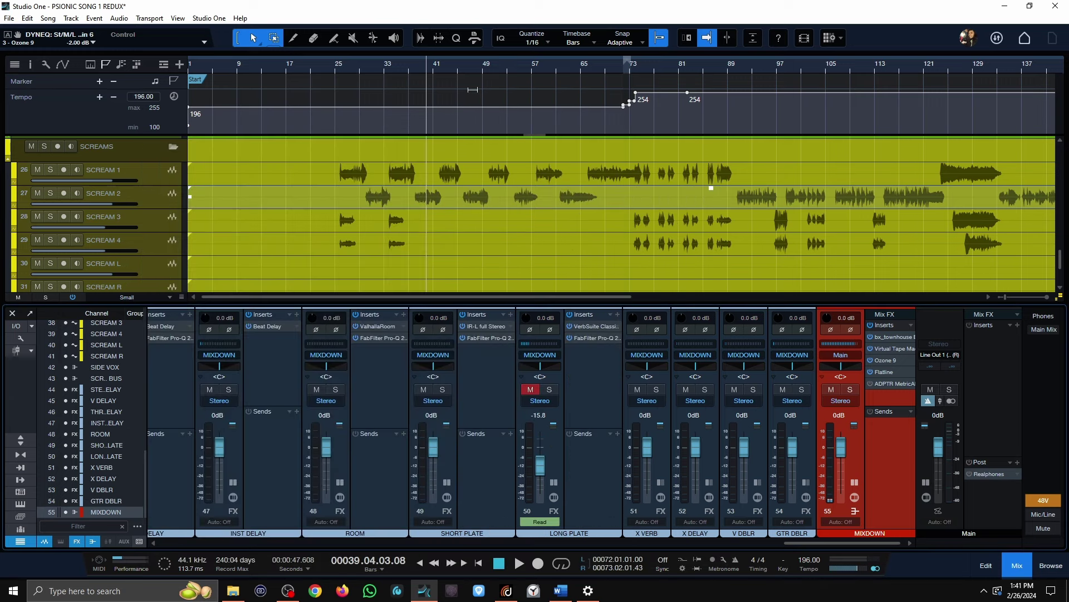
Step: Hide the mixer, show the drum tracks at Tiny height in the arrangement, and place the playhead at bar 25
scroll(463, 216, "up", 2)
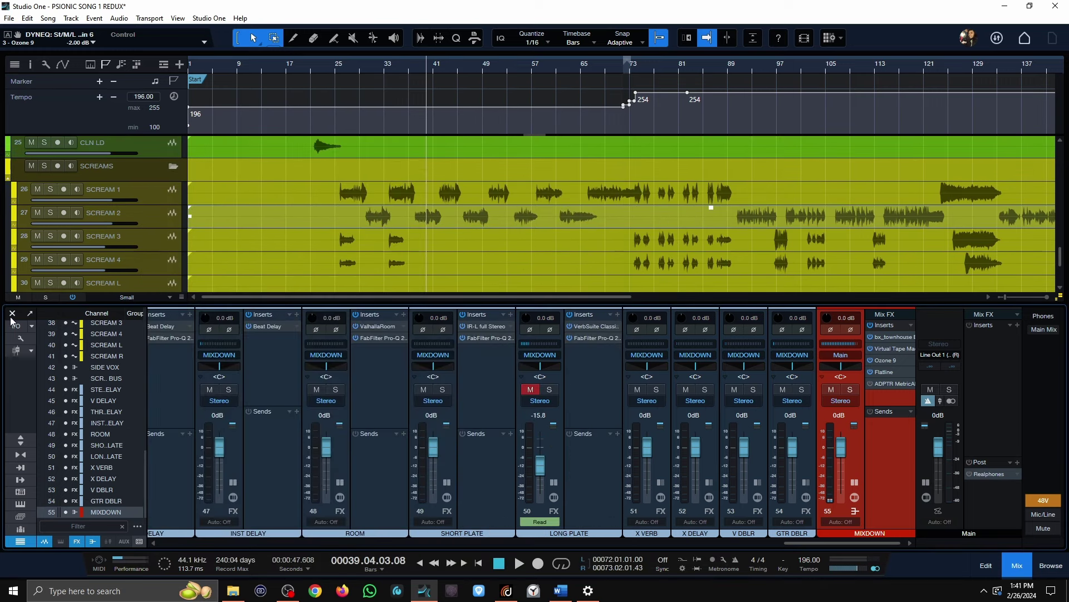
key("F3")
scroll(443, 341, "up", 6)
scroll(440, 338, "down", 1)
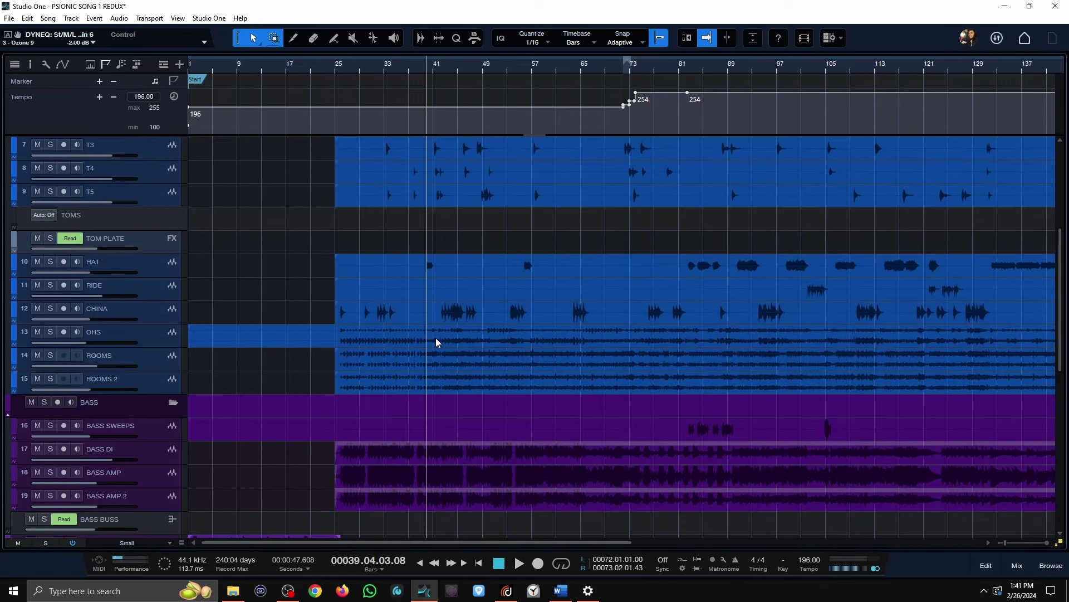
scroll(436, 337, "down", 1)
scroll(436, 338, "up", 5)
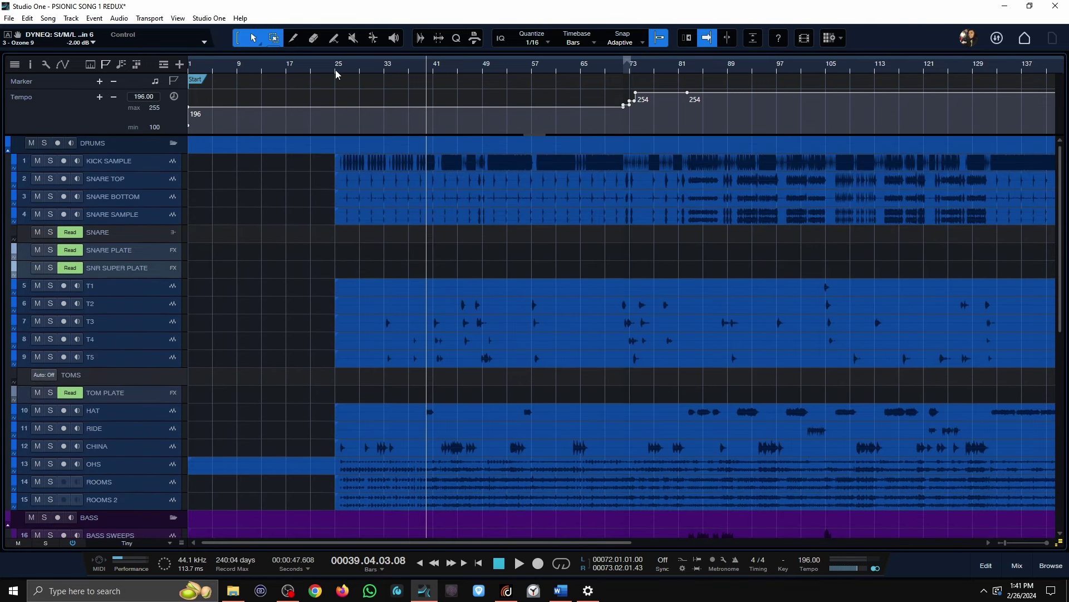
left_click(336, 70)
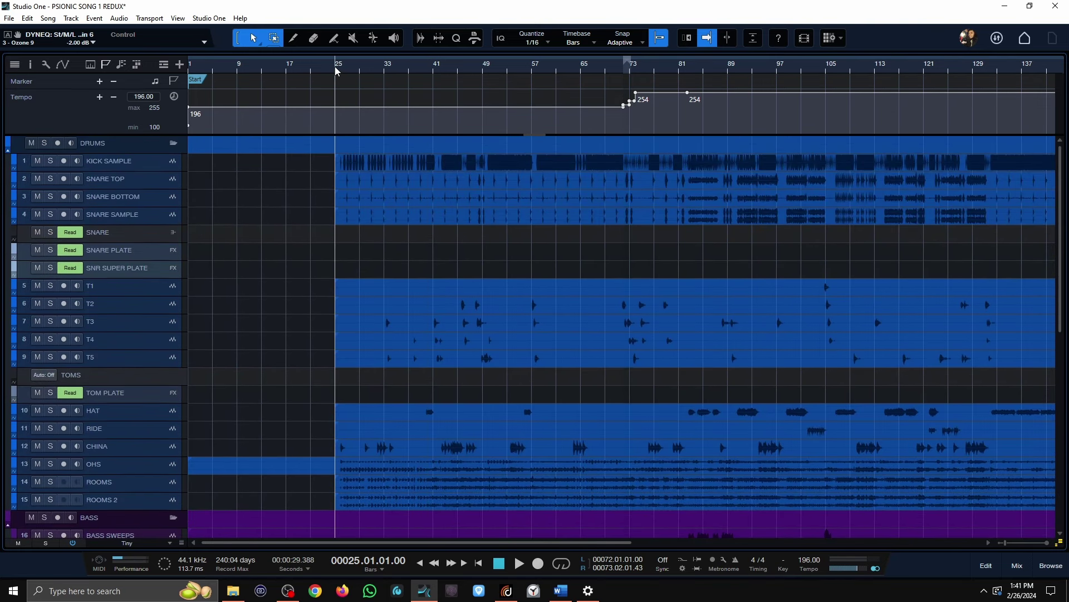